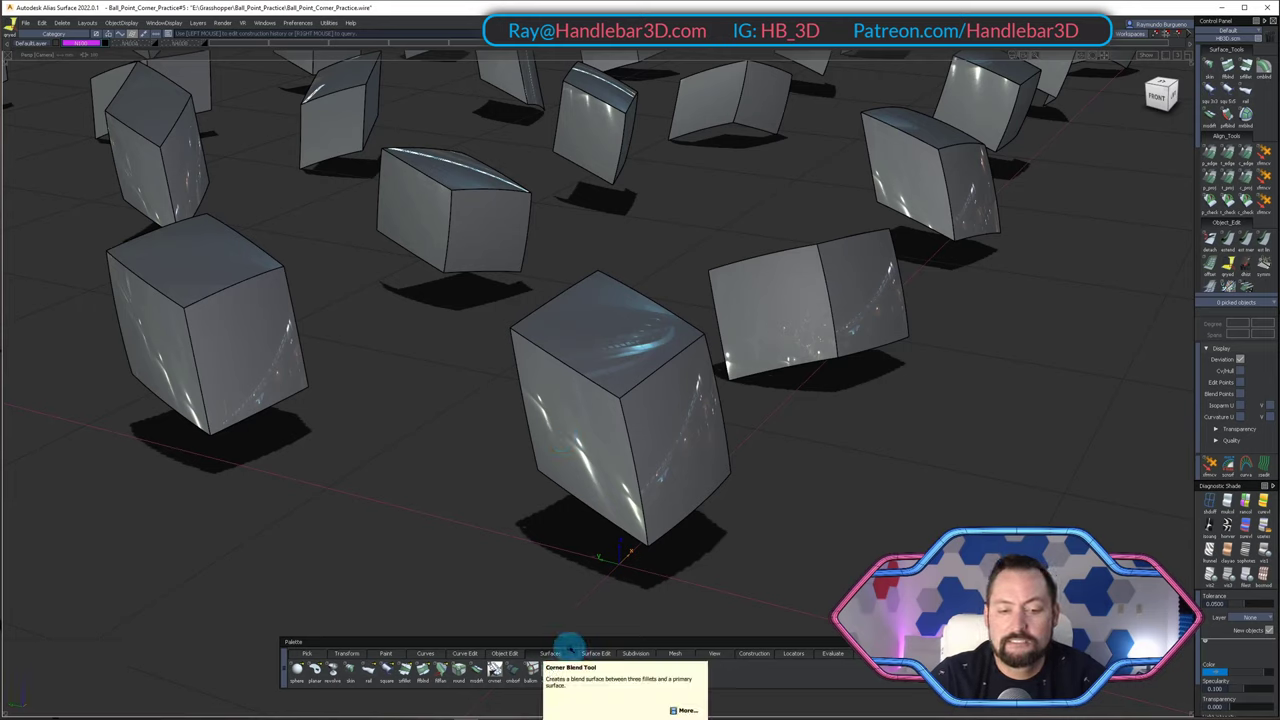
- Examine the rows of three-sided practice corners from several angles and distances
alt+shift+drag(653, 461, 634, 420)
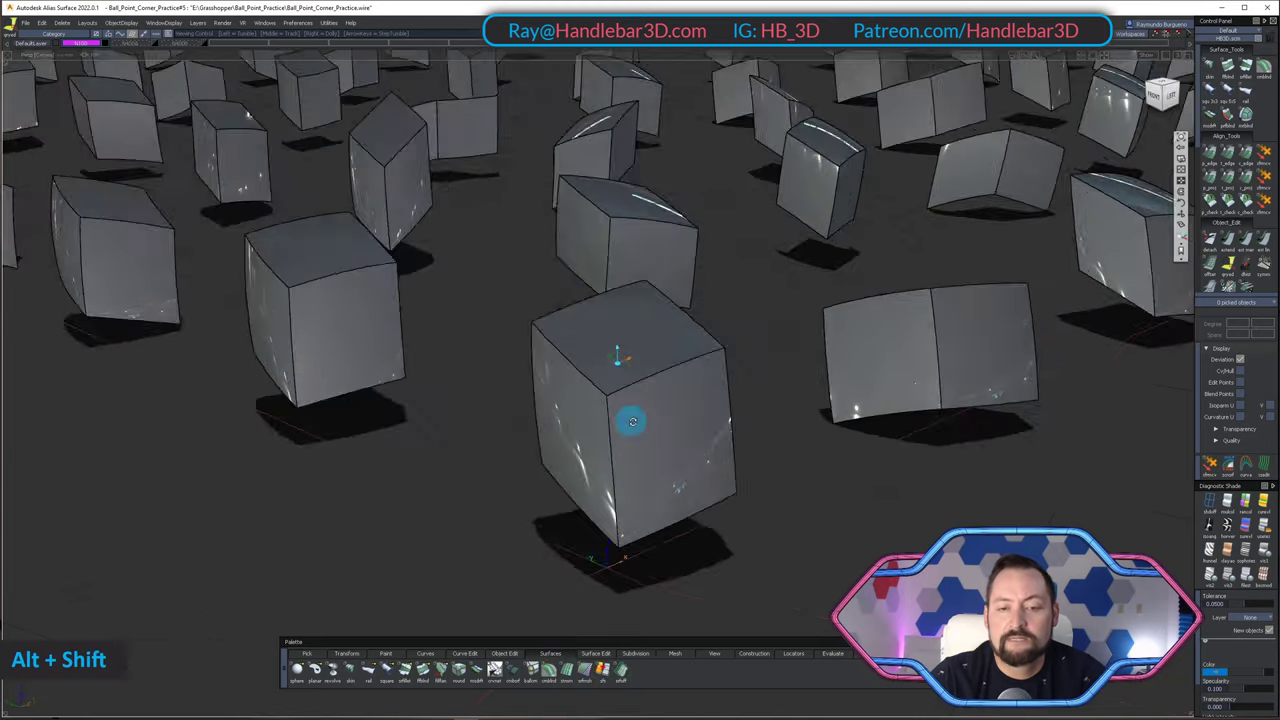
alt+shift+middle_drag(634, 420, 671, 449)
alt+shift+drag(671, 449, 744, 398)
alt+shift+right_drag(744, 398, 749, 409)
alt+shift+middle_drag(749, 409, 389, 463)
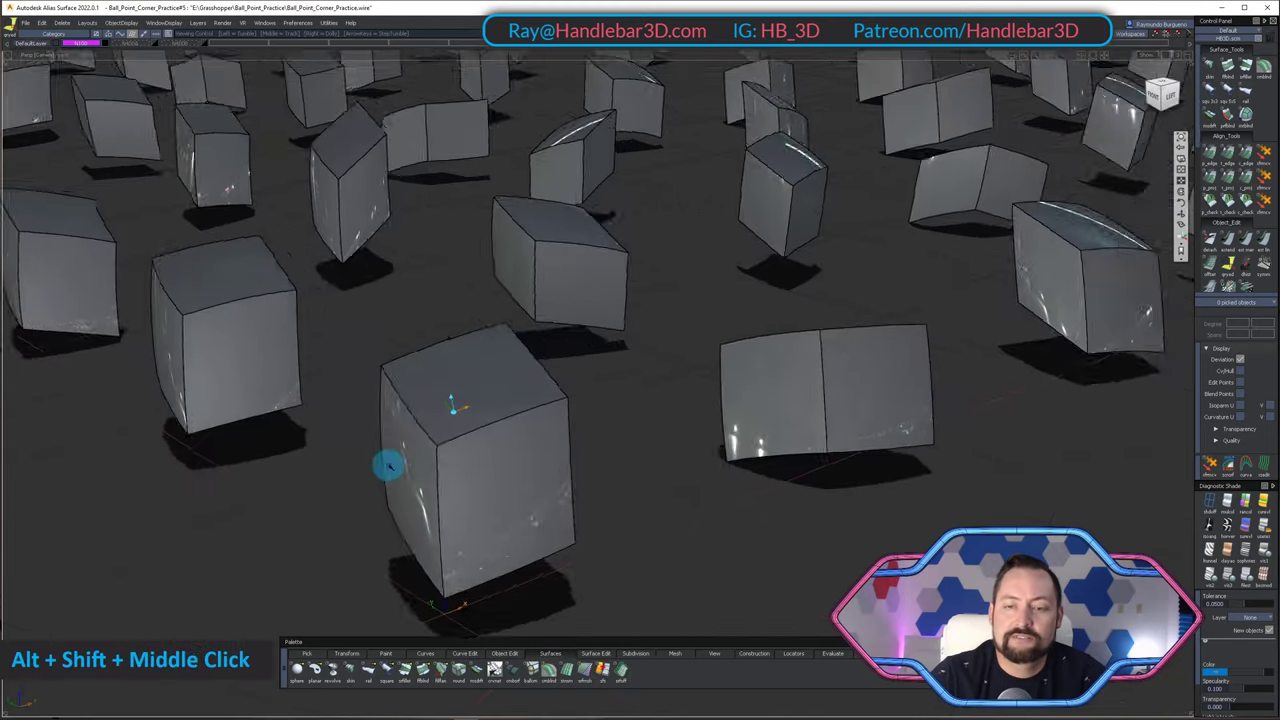
alt+shift+right_drag(389, 463, 691, 437)
alt+shift+drag(691, 437, 640, 418)
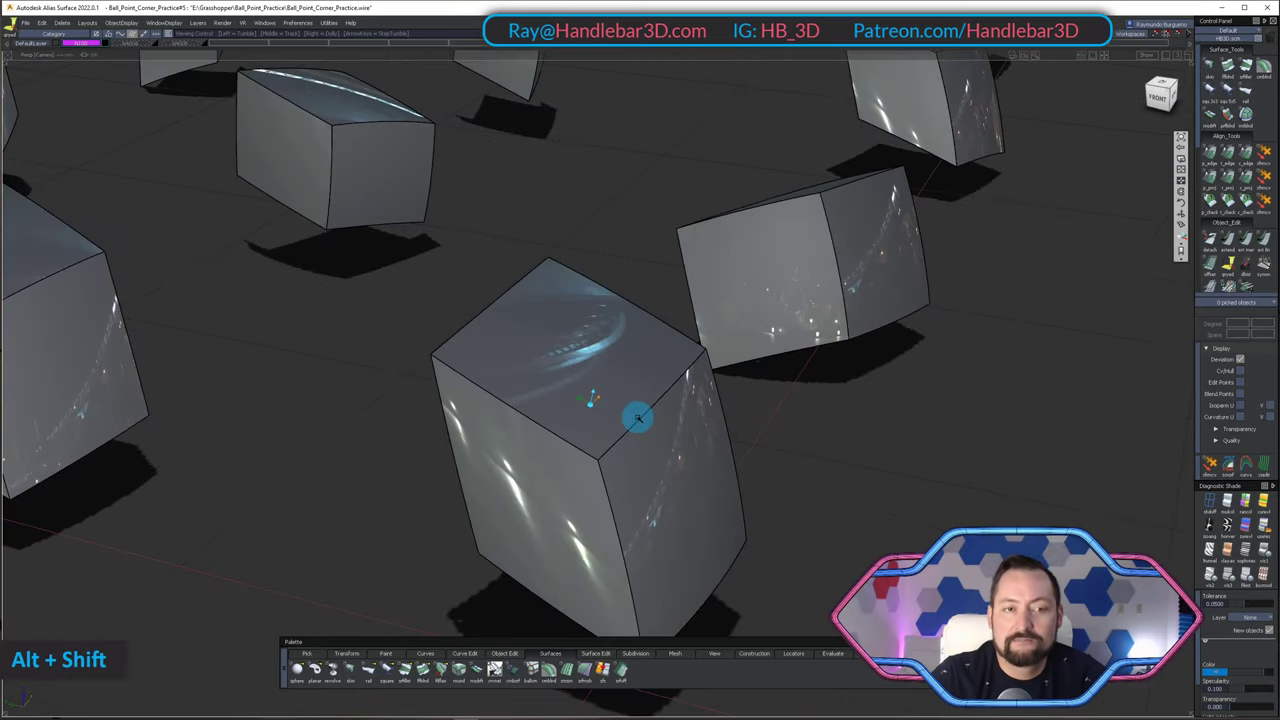
alt+shift+right_drag(638, 418, 590, 415)
alt+shift+drag(590, 415, 566, 391)
alt+shift+right_drag(566, 391, 503, 329)
alt+shift+drag(503, 329, 514, 363)
alt+shift+right_drag(514, 363, 598, 390)
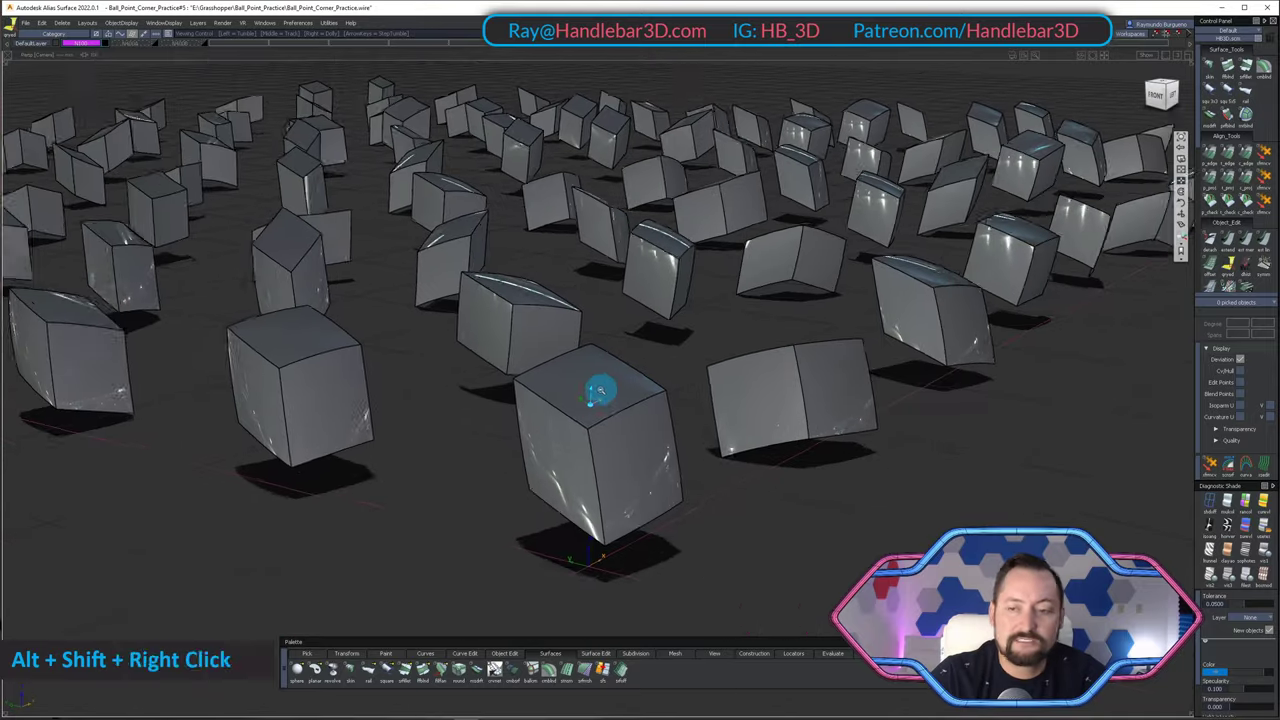
alt+shift+drag(598, 390, 494, 423)
alt+shift+right_drag(494, 423, 546, 466)
alt+shift+drag(546, 466, 643, 505)
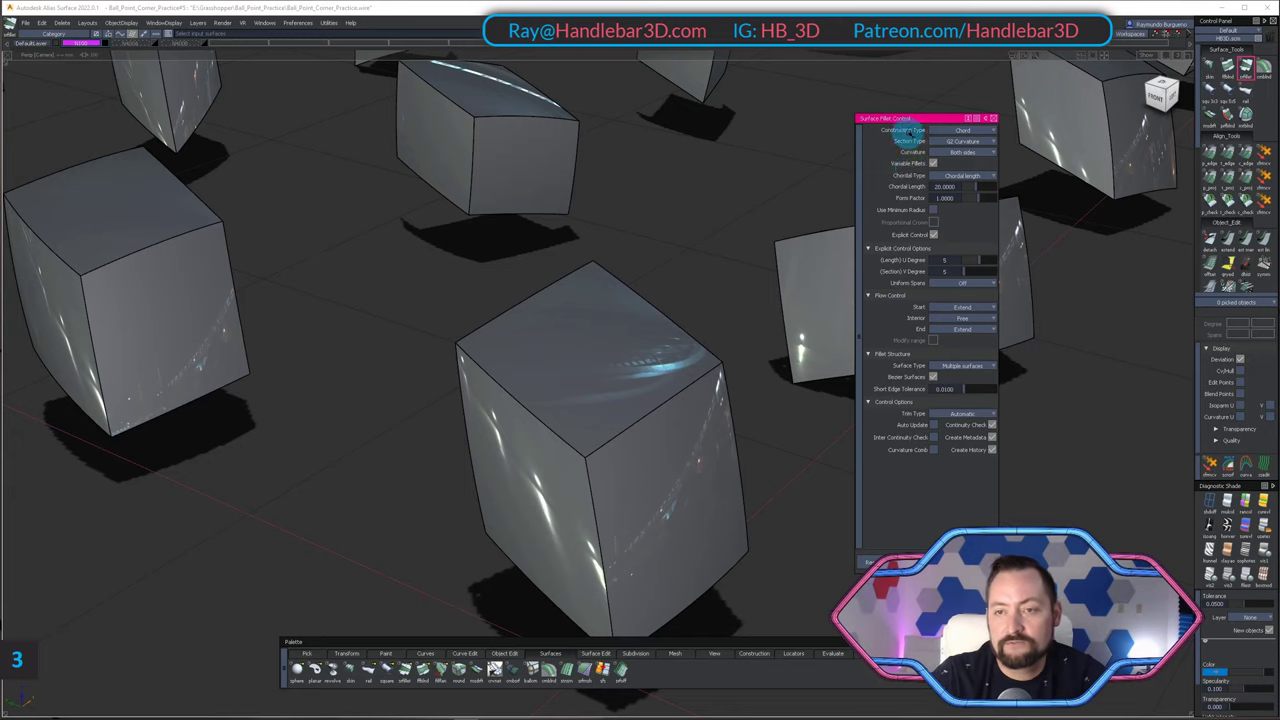
- Create a G2 chord surface fillet with chordal length 10 between the foremost block's top and left faces
drag(900, 117, 927, 112)
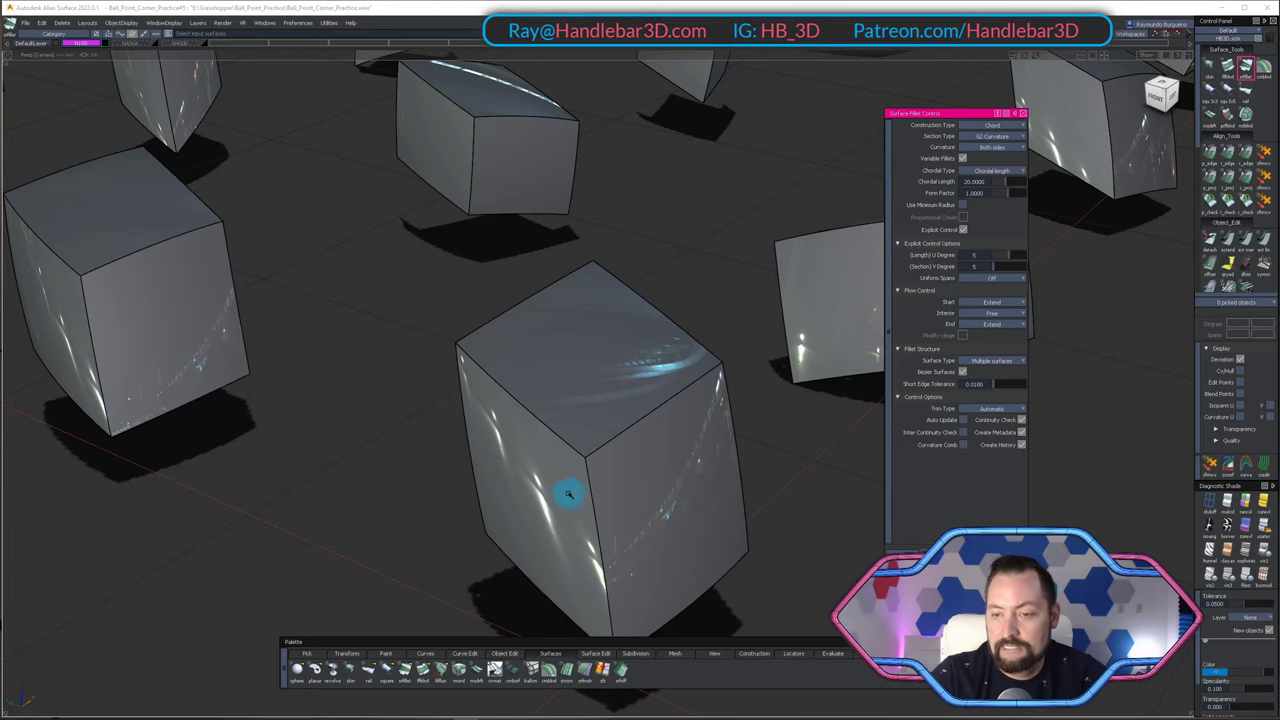
alt+shift+drag(568, 493, 551, 471)
alt+shift+right_drag(551, 471, 554, 391)
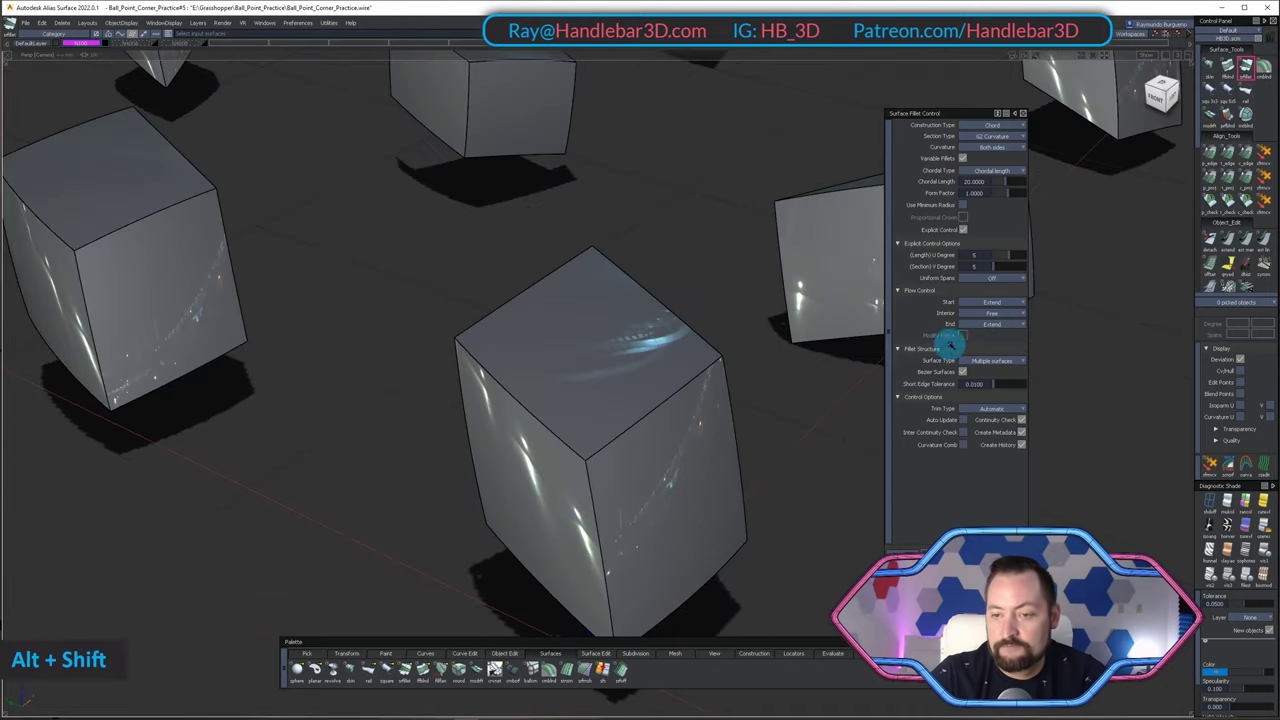
mouse_move(508, 423)
alt+shift+mouse_down()
mouse_move(526, 380)
mouse_move(496, 417)
alt+shift+mouse_up()
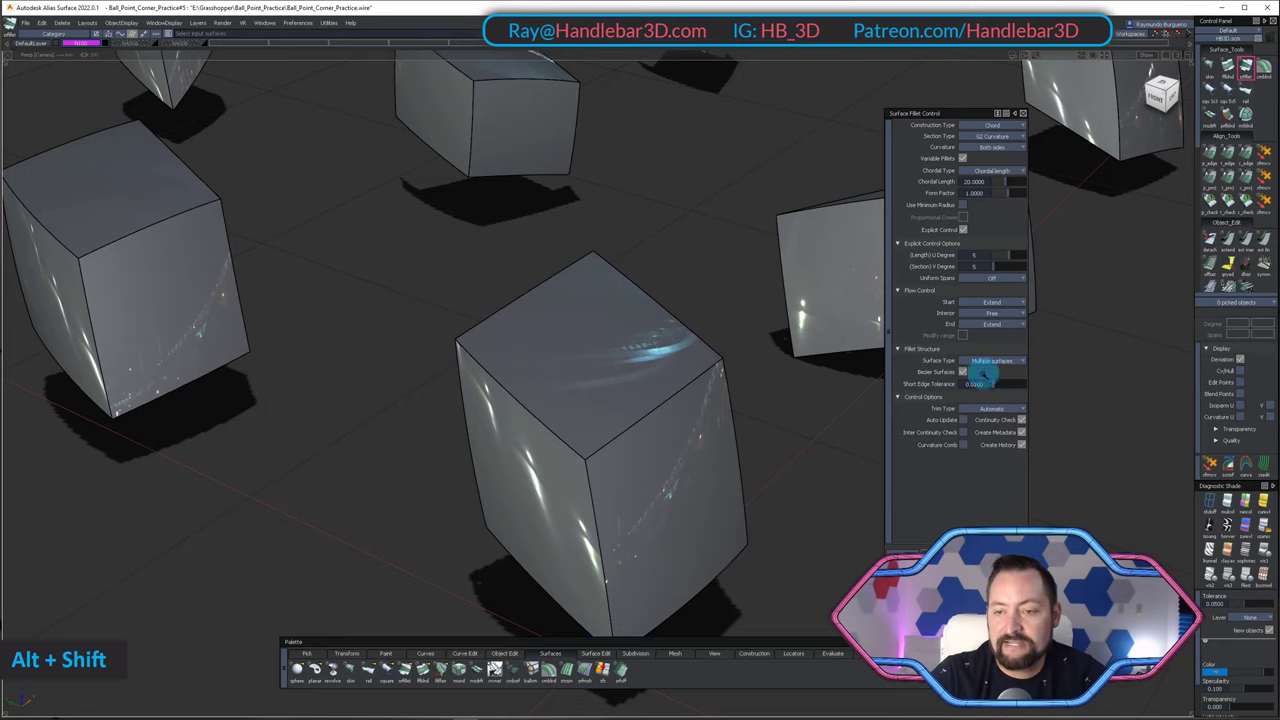
alt+shift+middle_drag(660, 396, 523, 386)
mouse_move(523, 386)
alt+shift+mouse_down()
mouse_move(574, 369)
mouse_move(515, 386)
alt+shift+mouse_up()
alt+shift+middle_drag(450, 370, 503, 363)
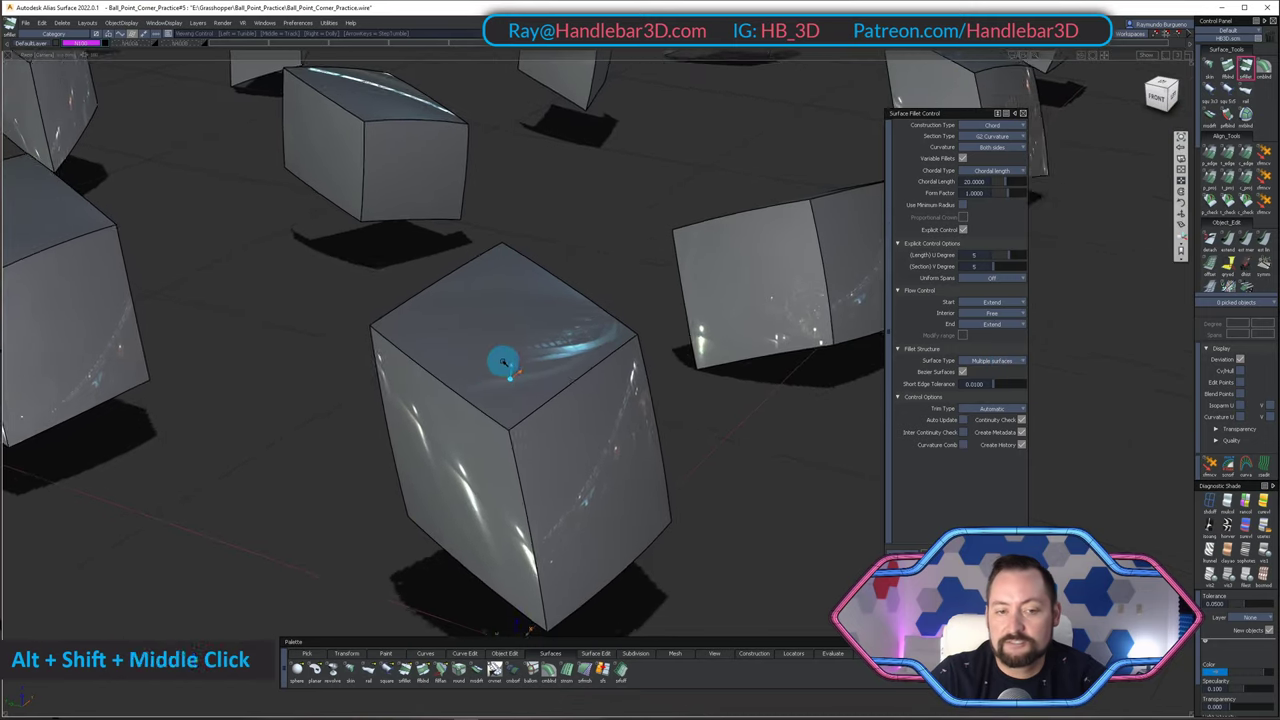
alt+shift+right_drag(503, 363, 455, 370)
alt+shift+drag(455, 370, 445, 381)
alt+shift+right_drag(445, 381, 495, 365)
alt+shift+middle_drag(495, 365, 546, 349)
alt+shift+drag(546, 349, 595, 315)
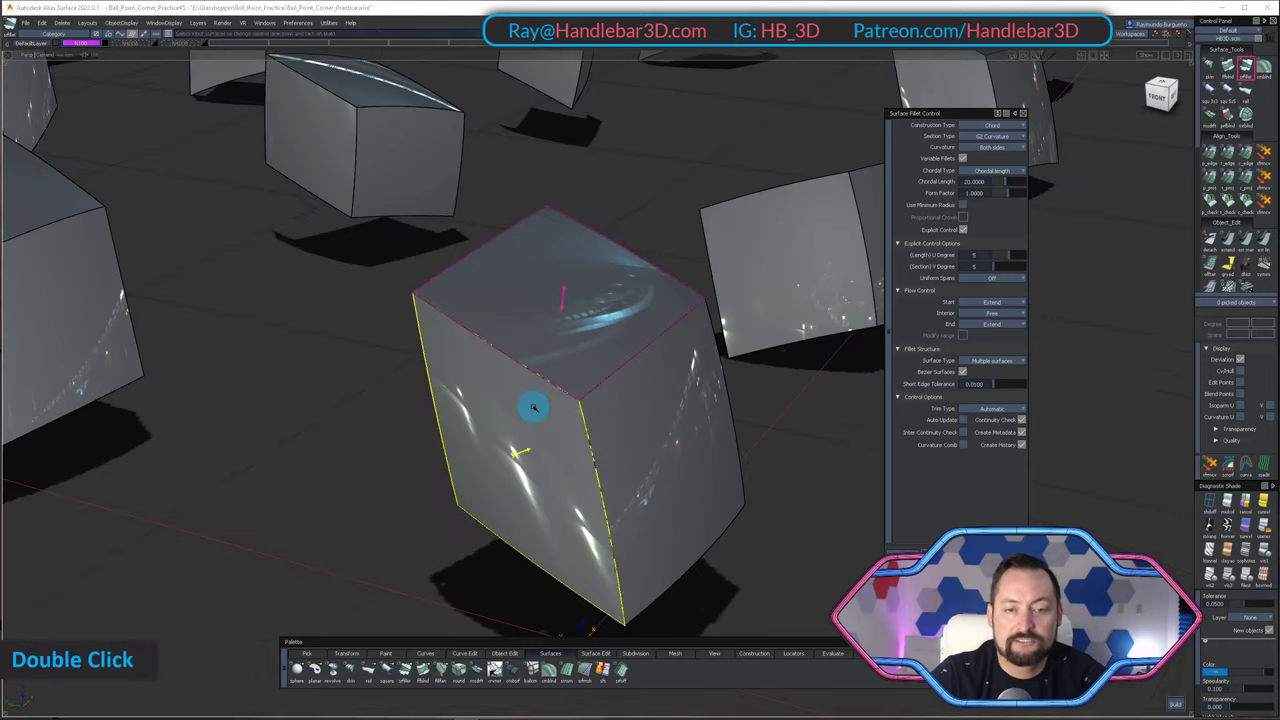
alt+shift+drag(674, 534, 711, 409)
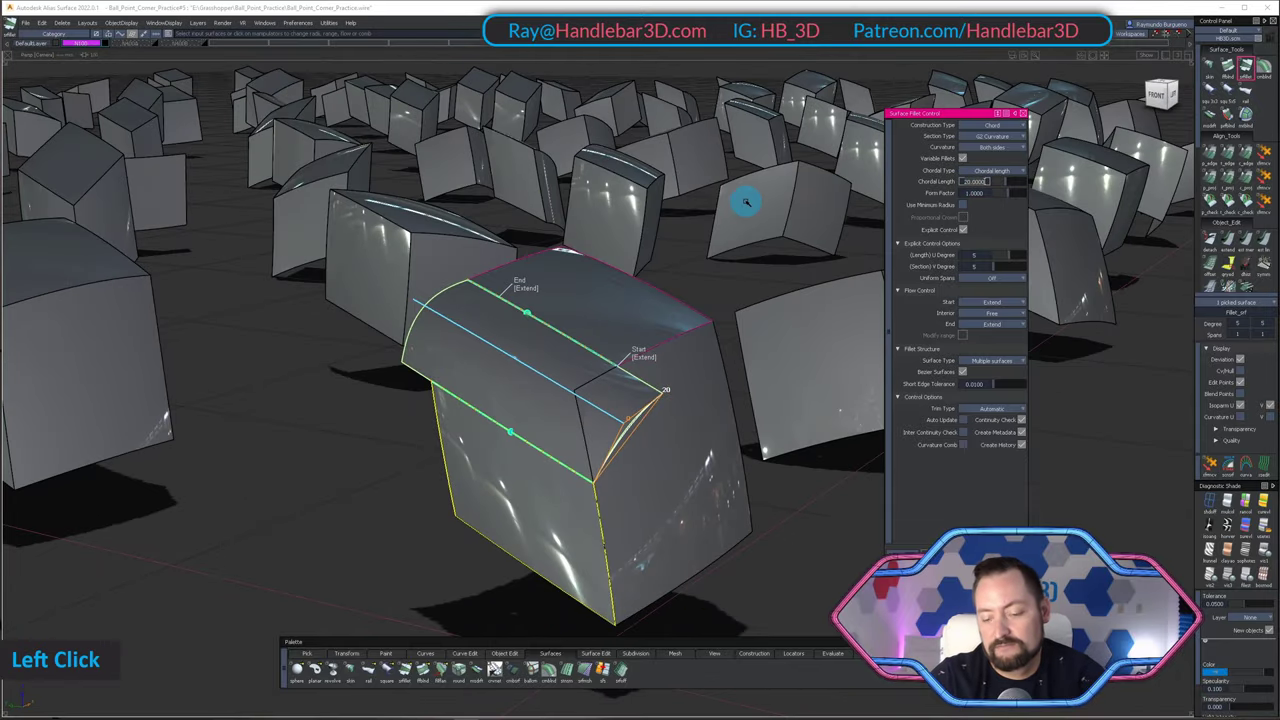
alt+shift+drag(610, 240, 605, 366)
- Fillet the foremost block's top-right edge and its front vertical edge with chordal length 10
ctrl+shift+drag(640, 370, 712, 424)
click(626, 303)
click(666, 397)
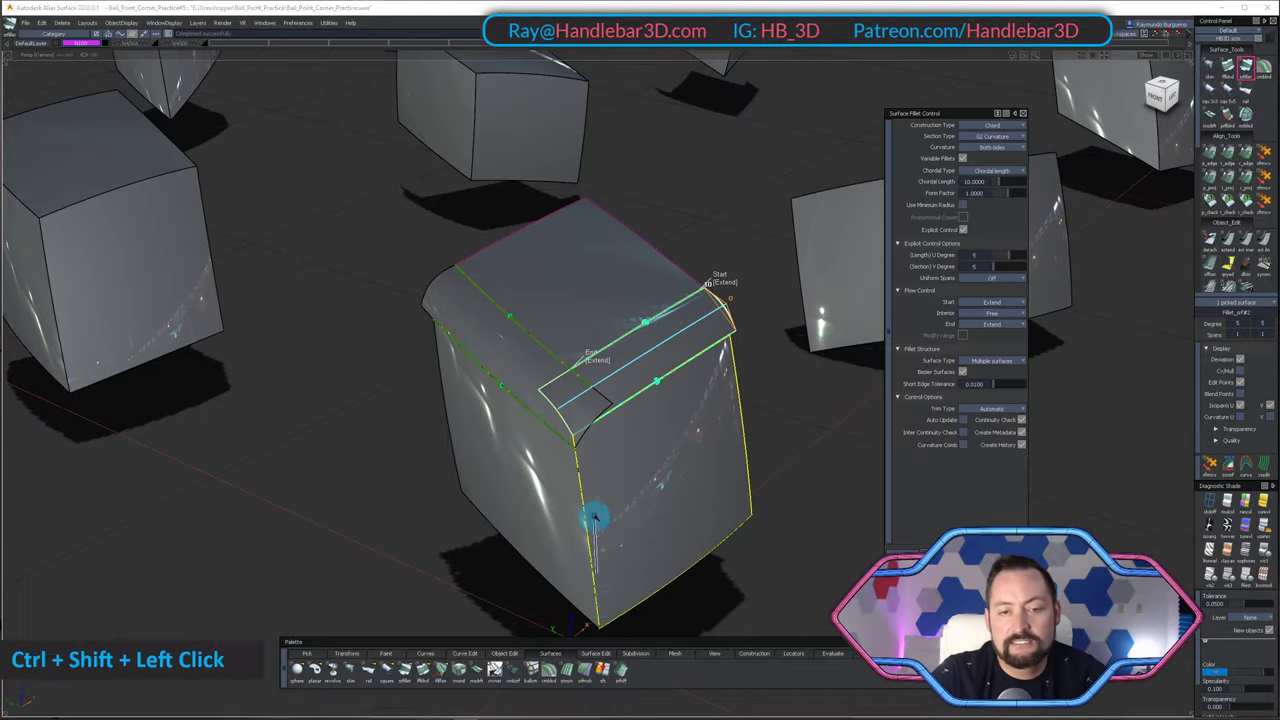
ctrl+shift+drag(594, 517, 668, 515)
click(556, 490)
- Fillet the vertical edge and both top edges of the wide second block with chordal length 10
alt+shift+middle_drag(777, 377, 406, 443)
alt+shift+drag(406, 443, 640, 409)
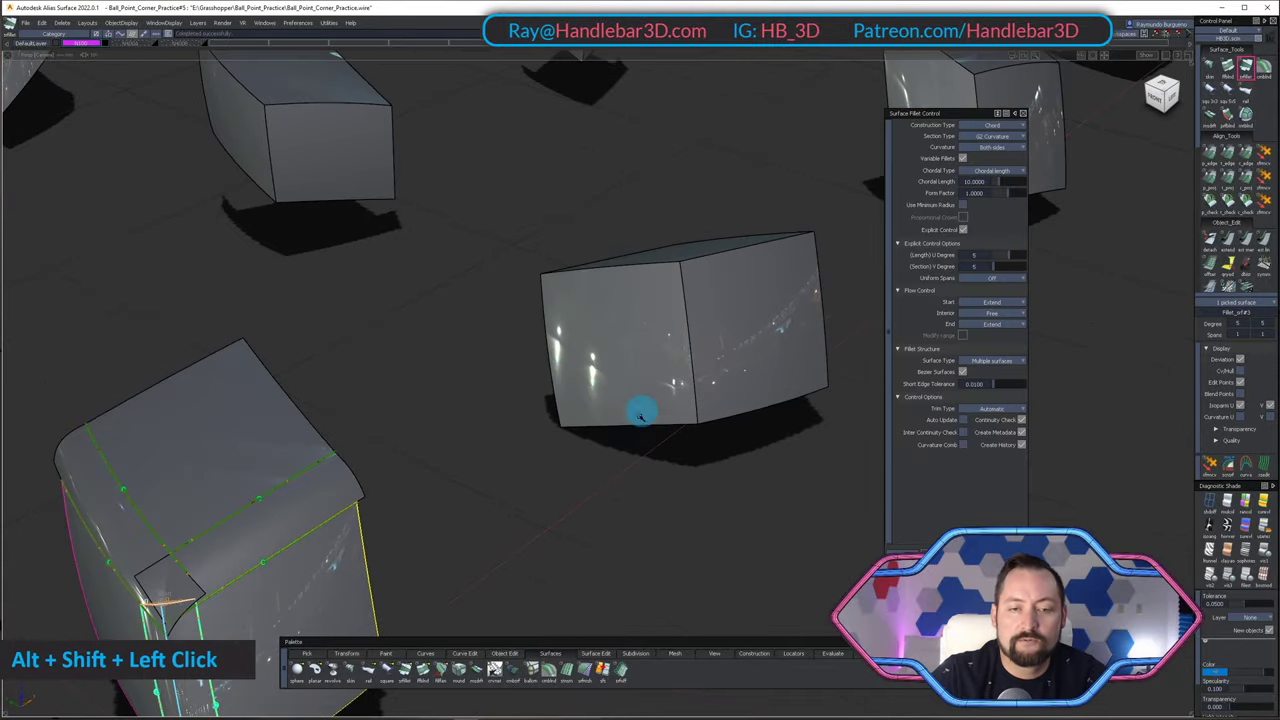
alt+shift+right_drag(688, 267, 640, 323)
alt+shift+drag(640, 323, 503, 411)
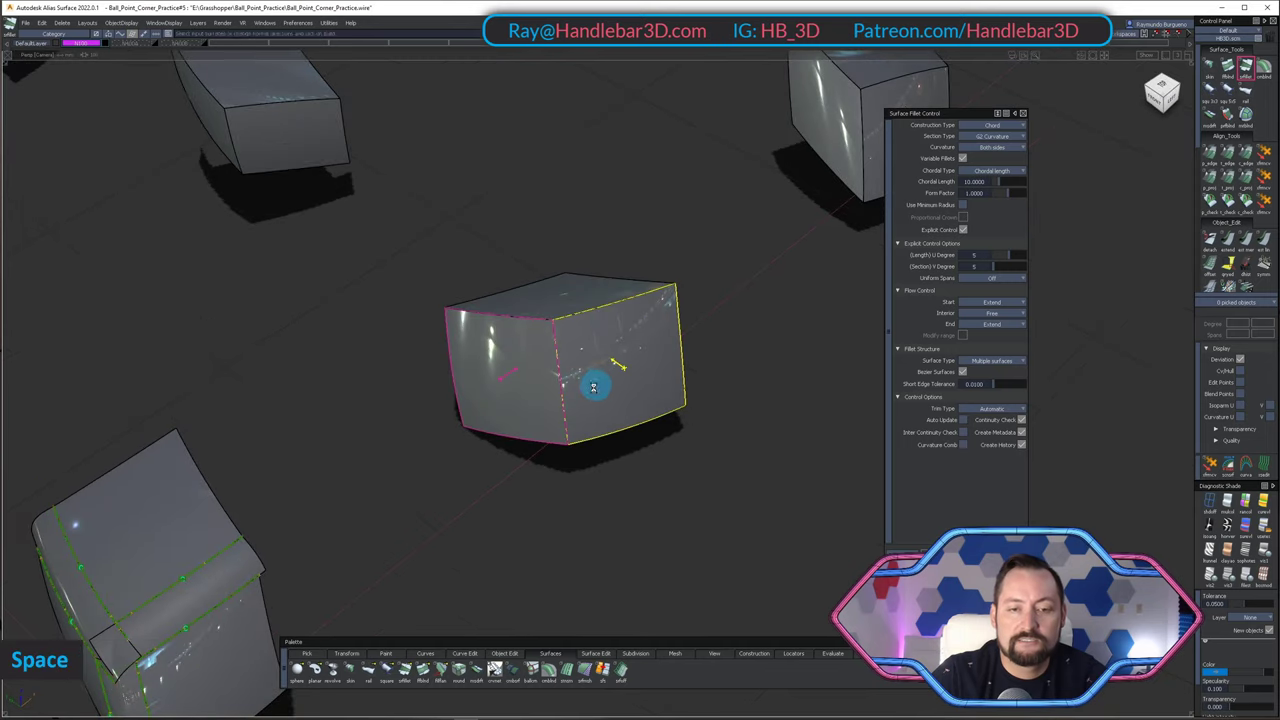
ctrl+shift+click(568, 405)
click(530, 297)
click(623, 363)
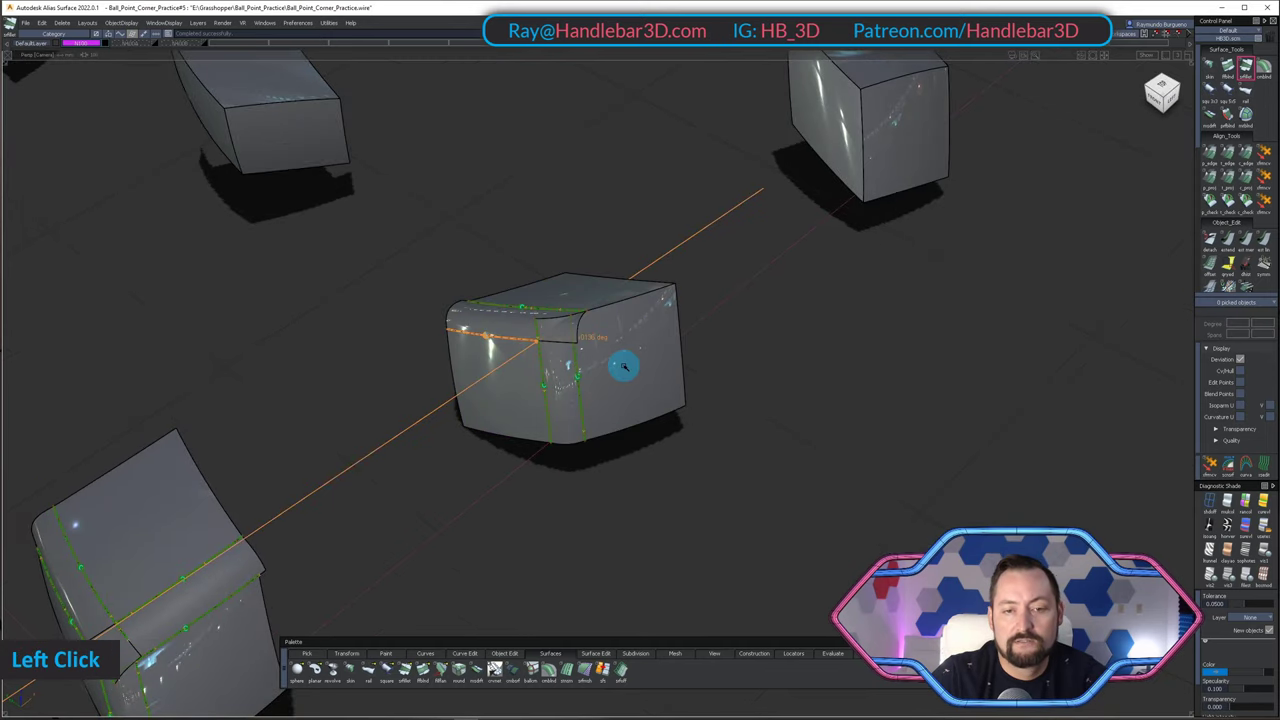
double_click(569, 289)
- Fillet the vertical edge and both top edges of the third block along the row with chordal length 10
alt+shift+middle_drag(674, 286, 686, 251)
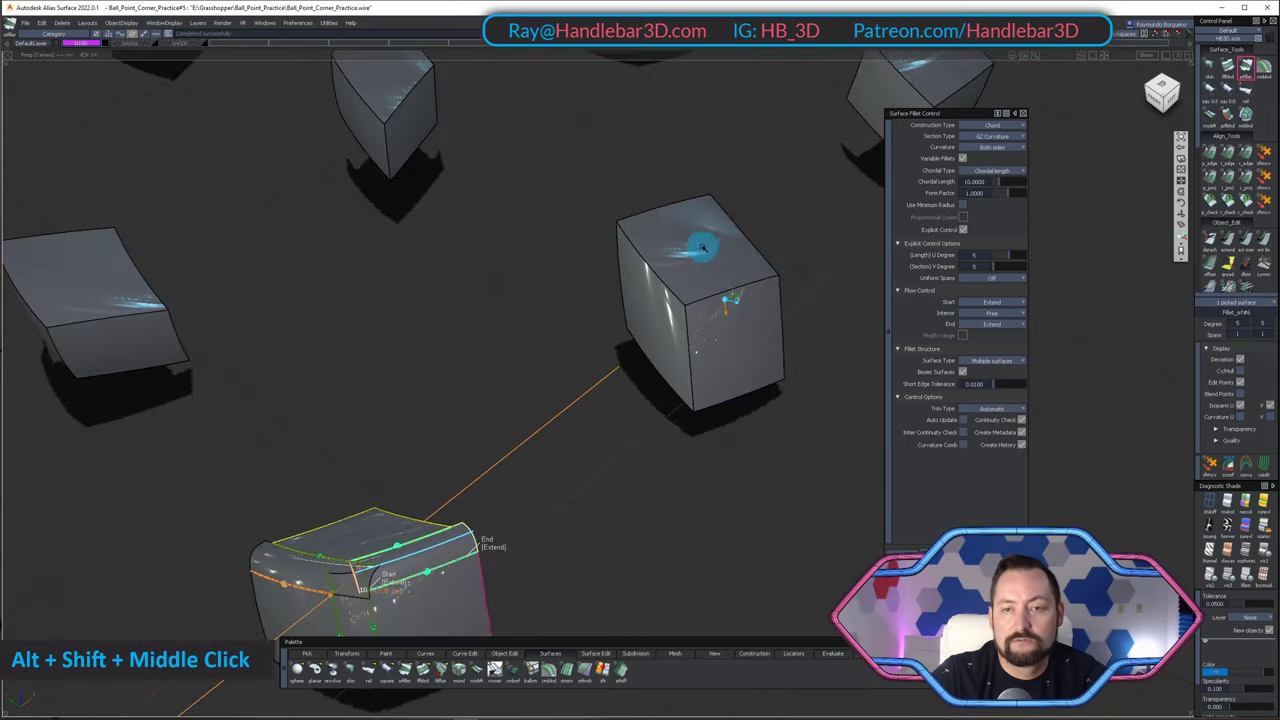
ctrl+shift+click(737, 323)
shift+click(686, 309)
key(space)
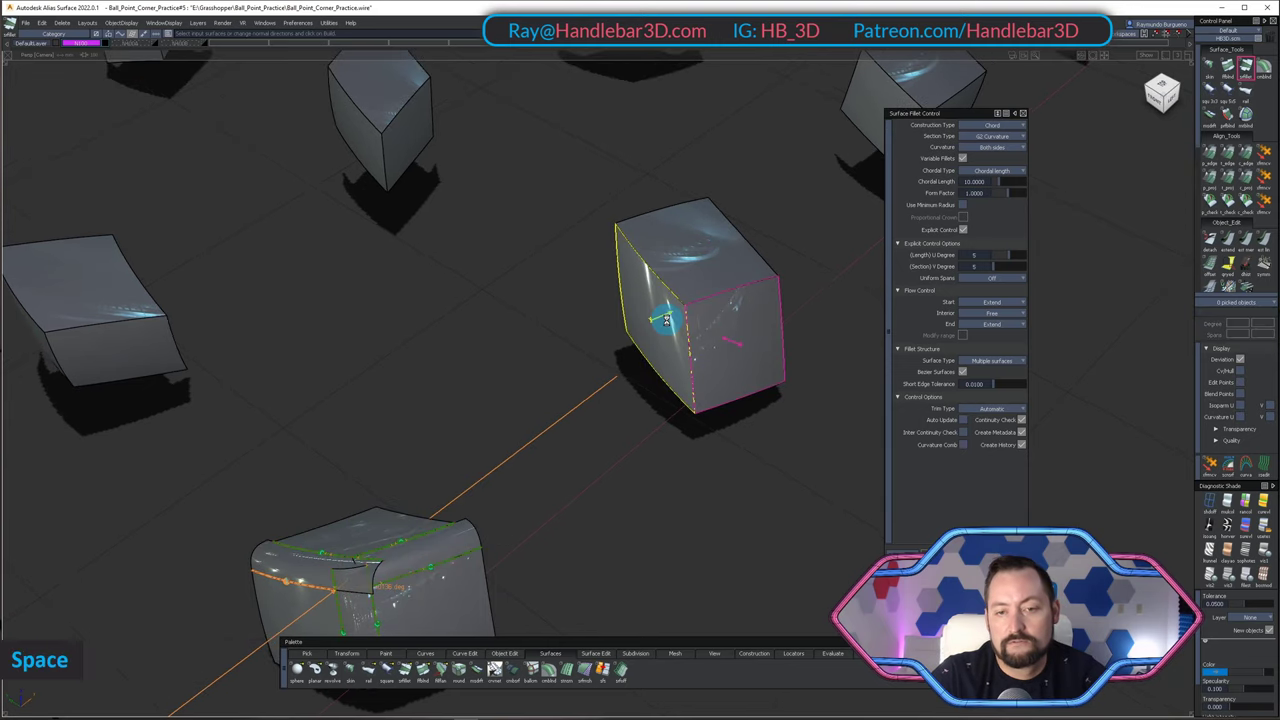
double_click(712, 262)
ctrl+shift+click(642, 375)
click(624, 286)
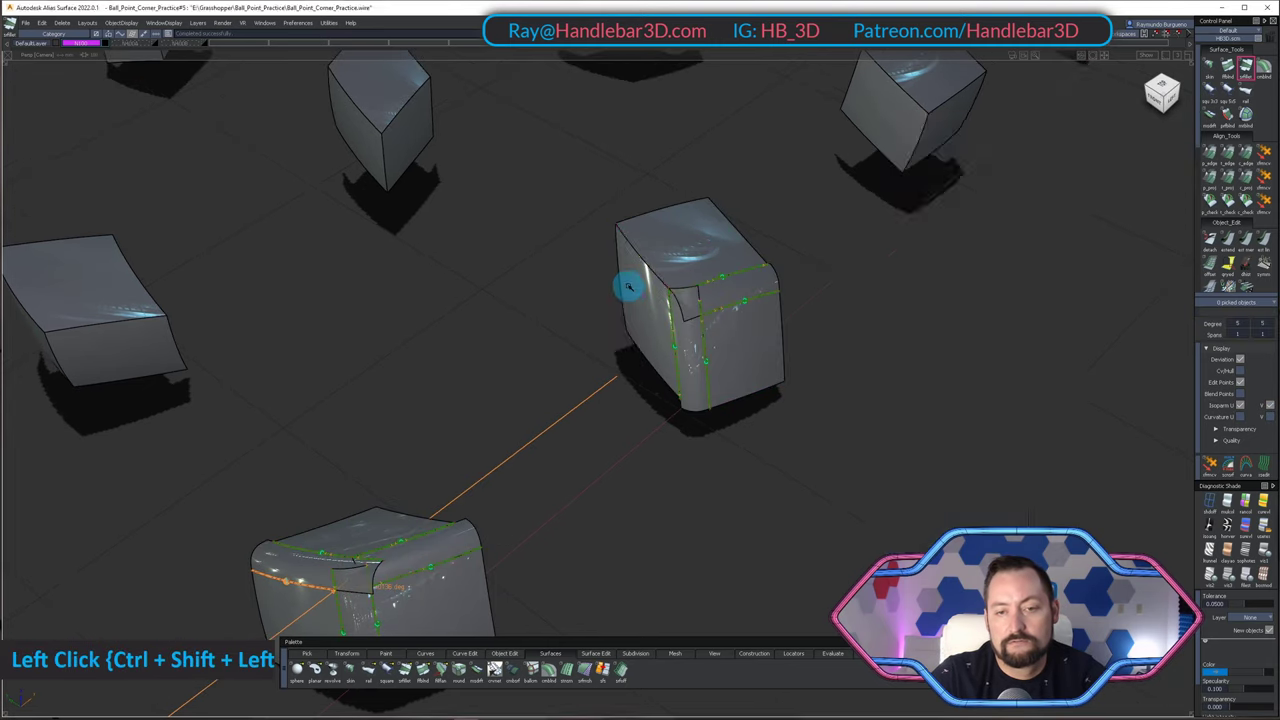
key(space)
click(666, 260)
- Fillet the vertical edge and both top edges of the fourth block along the row with chordal length 10
alt+shift+middle_drag(640, 226, 400, 334)
ctrl+shift+click(704, 207)
double_click(719, 231)
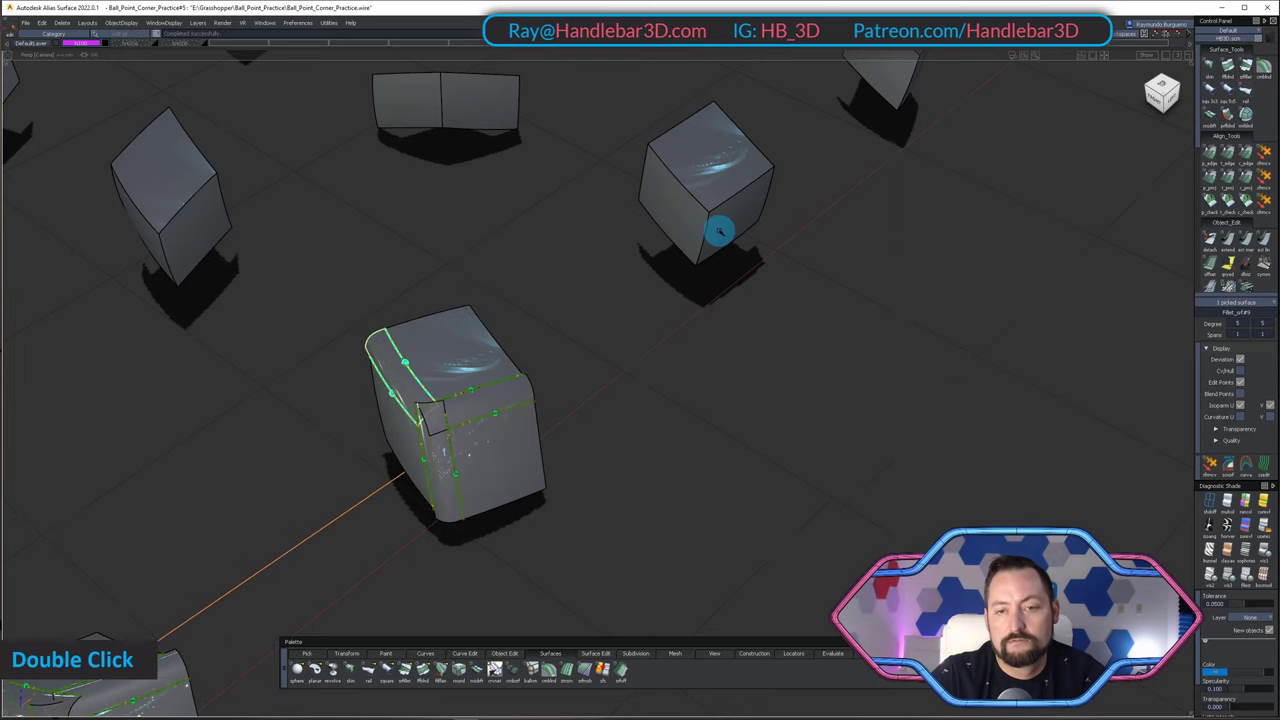
key(3)
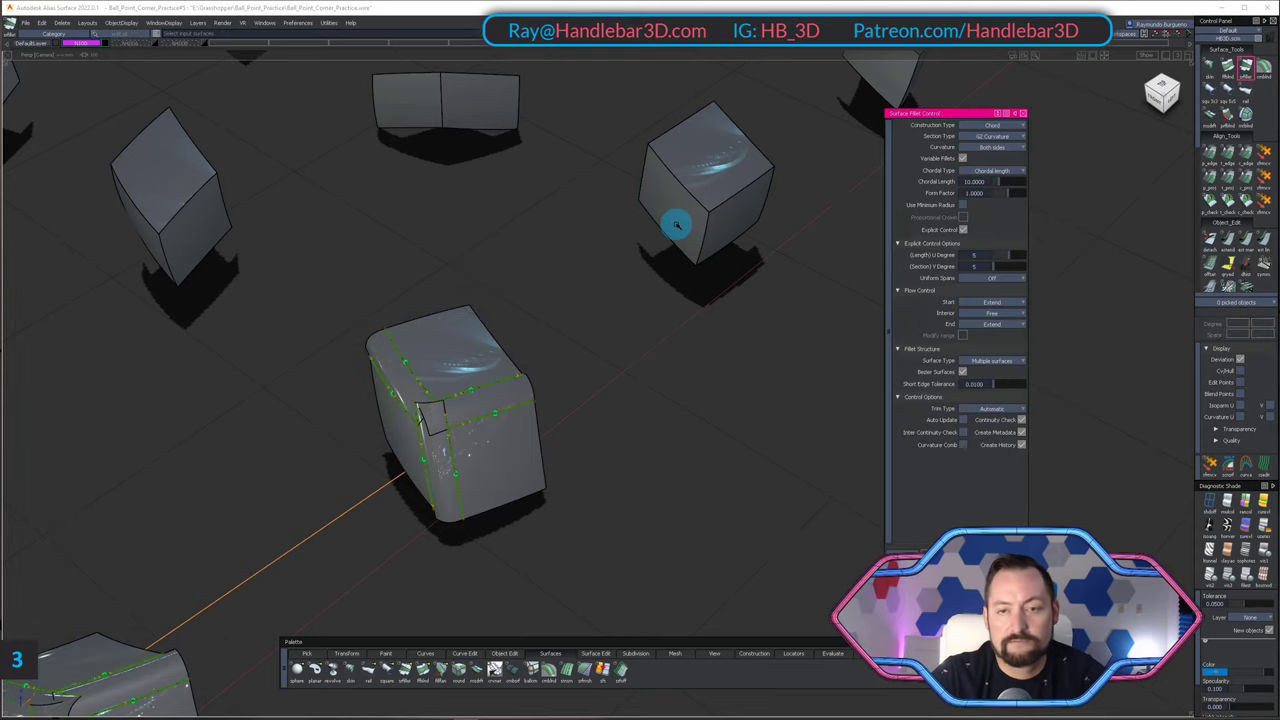
double_click(743, 196)
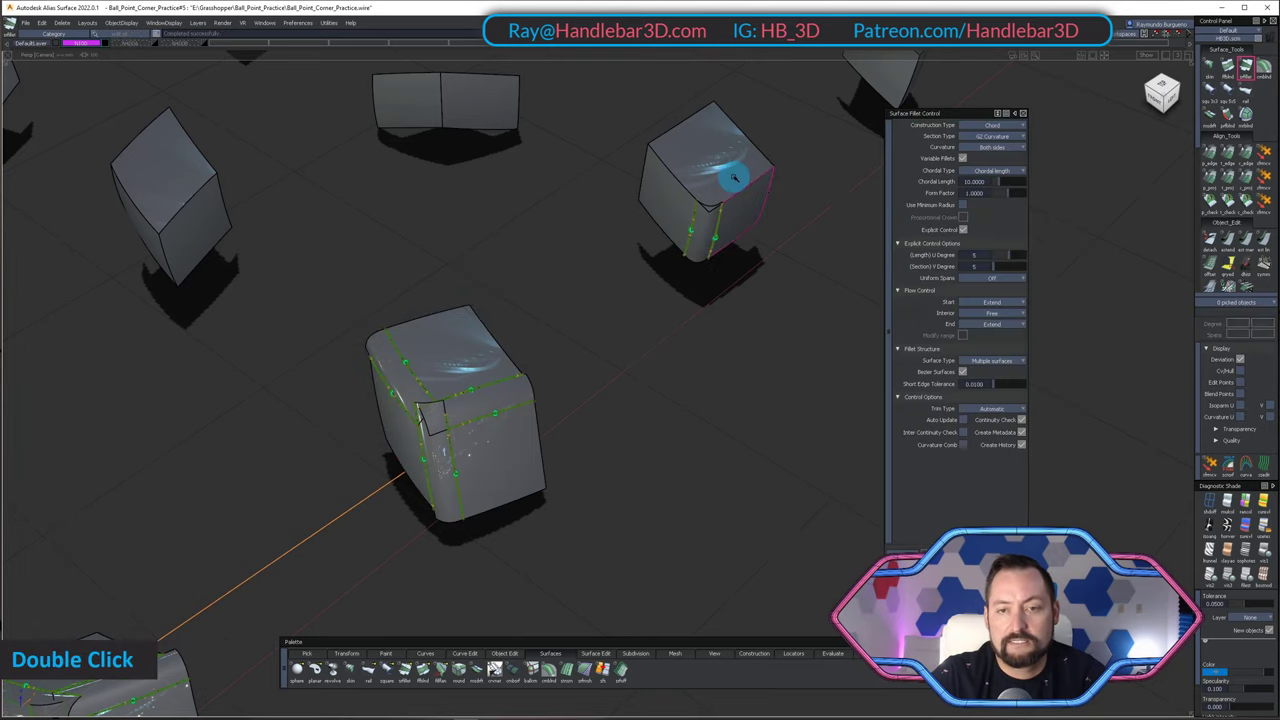
click(672, 205)
key(space)
click(695, 160)
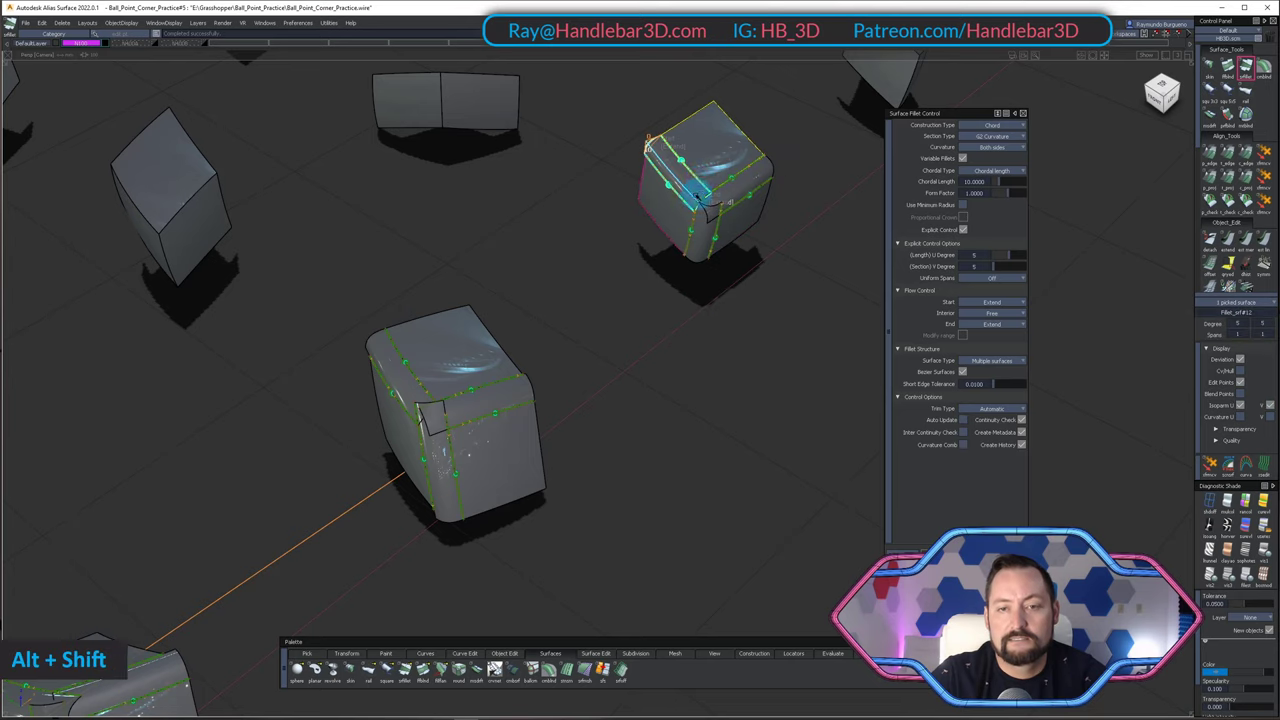
- Fillet the edge between the top and right faces of the wide block behind the third one with chordal length 10
alt+shift+right_drag(697, 198, 663, 189)
alt+shift+middle_drag(663, 189, 692, 169)
alt+shift+click(546, 196)
alt+shift+right_drag(546, 196, 591, 269)
alt+shift+drag(591, 269, 594, 310)
alt+shift+right_drag(594, 310, 617, 312)
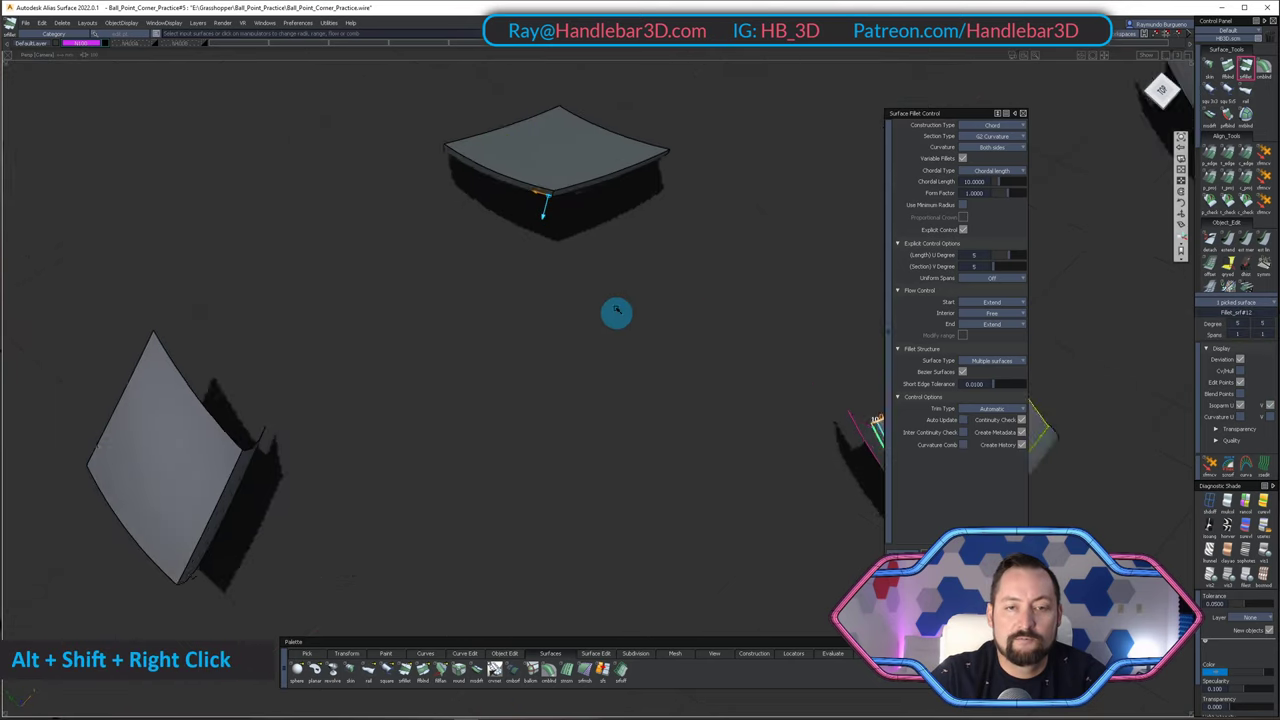
alt+shift+drag(617, 310, 513, 170)
alt+shift+middle_drag(513, 170, 511, 194)
alt+shift+drag(511, 194, 545, 275)
ctrl+shift+drag(574, 297, 583, 217)
click(587, 228)
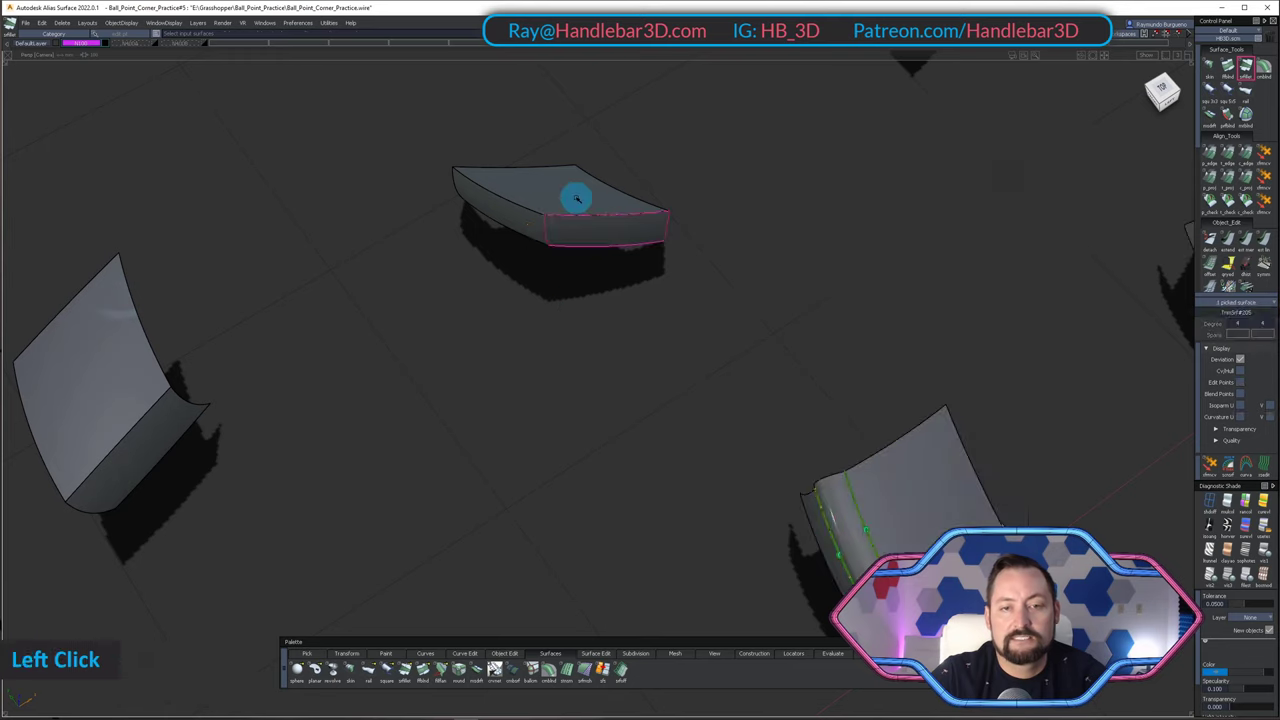
key(space)
- Fillet the remaining top edge of the same wide block, between its top and left faces, with chordal length 10
alt+shift+drag(494, 306, 529, 280)
click(480, 191)
alt+shift+drag(480, 191, 499, 193)
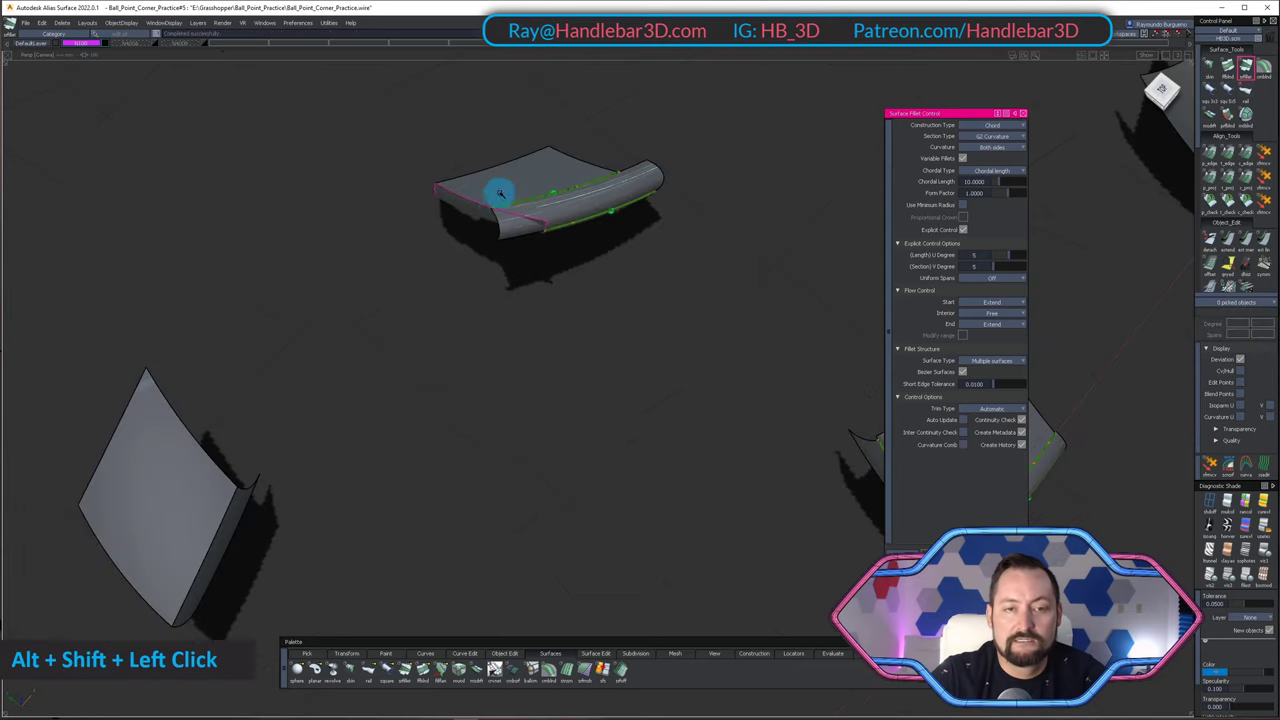
- Fillet both top edges of the narrow tilted block beside the wide one with chordal length 10
alt+shift+drag(569, 255, 323, 243)
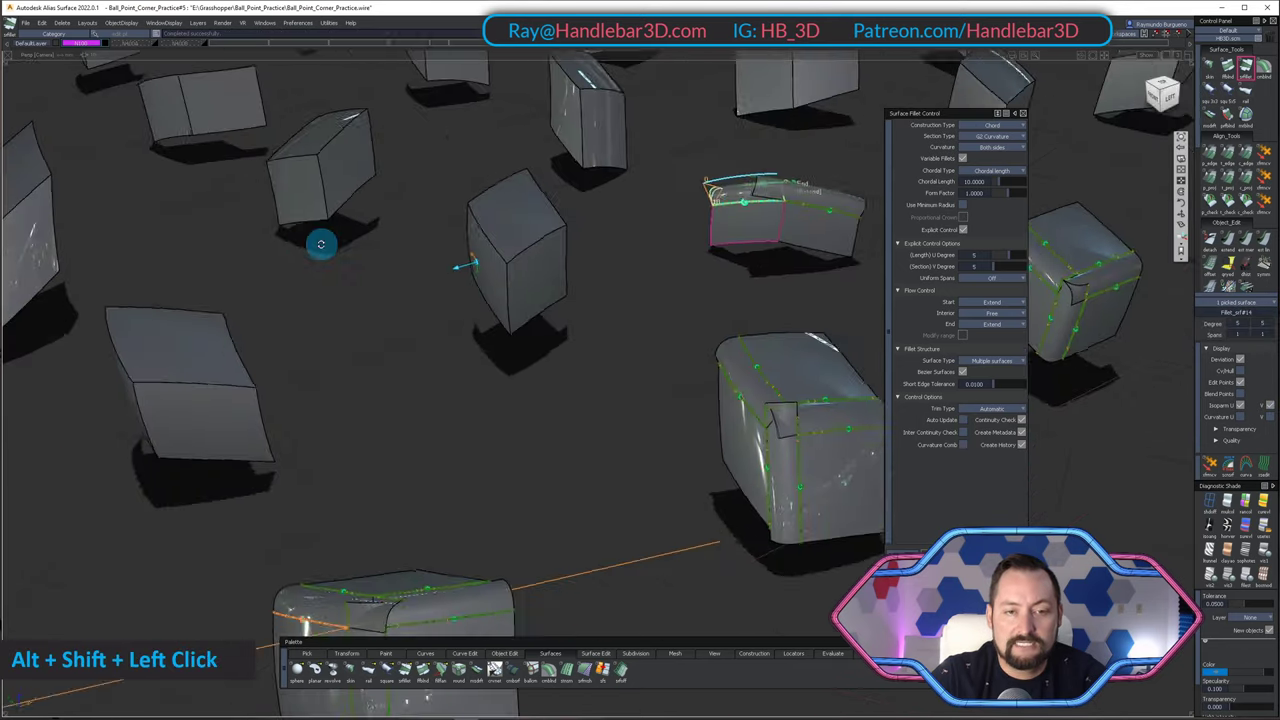
alt+shift+right_drag(323, 243, 440, 250)
alt+shift+drag(440, 250, 513, 252)
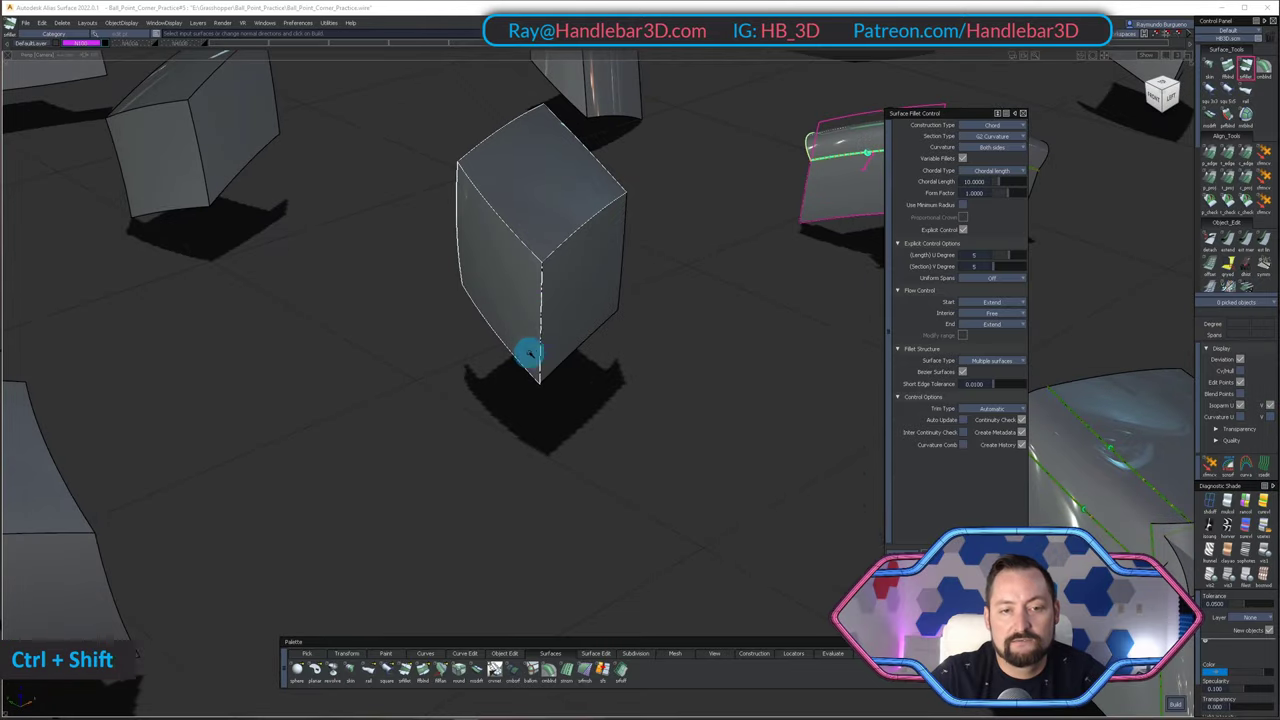
ctrl+shift+click(529, 352)
click(521, 200)
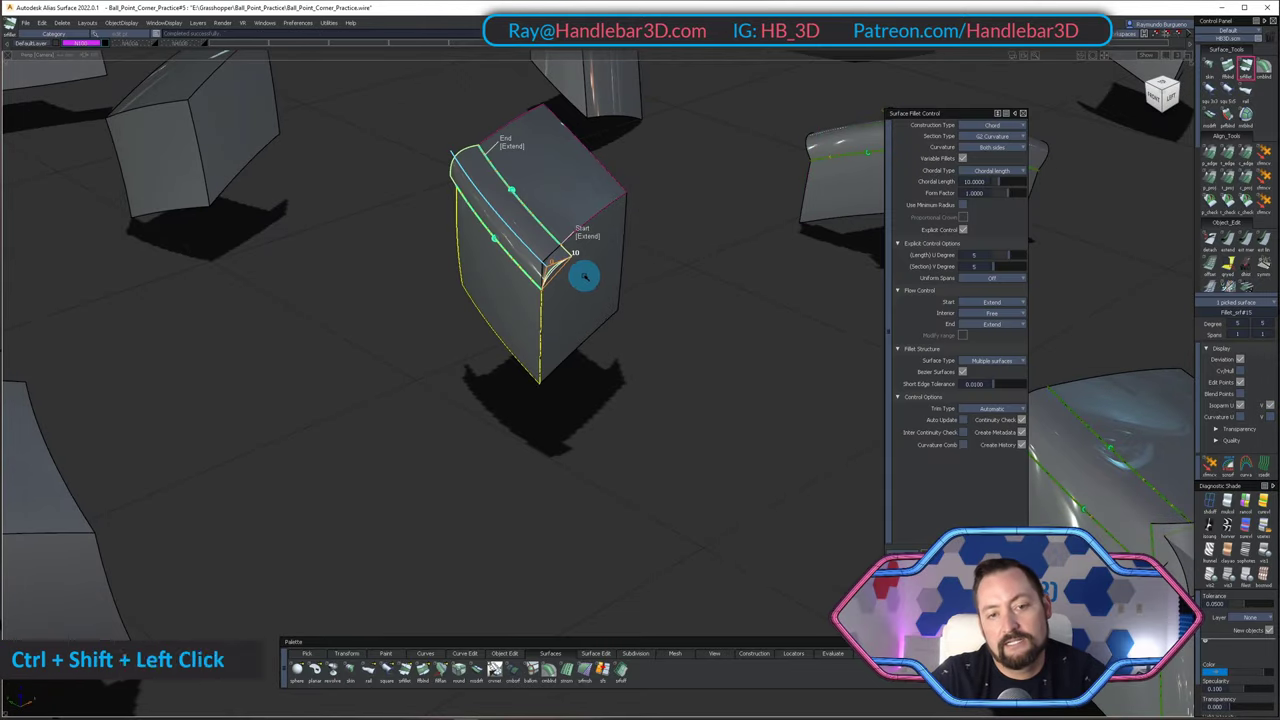
double_click(567, 205)
- Fillet both top edges of the low box-shaped block behind the foremost one with chordal length 10
alt+shift+middle_drag(620, 234, 634, 240)
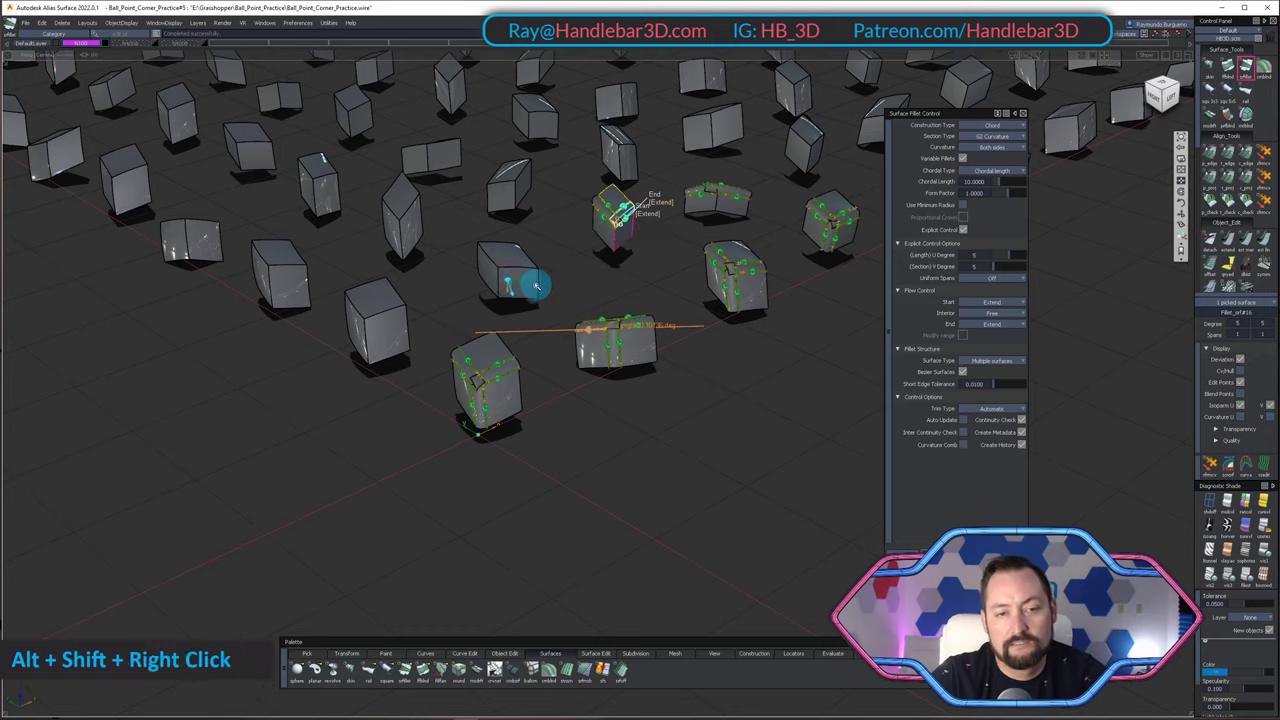
alt+shift+right_drag(536, 286, 562, 275)
ctrl+shift+click(563, 274)
click(523, 234)
click(525, 272)
alt+shift+drag(379, 275, 468, 246)
ctrl+shift+click(471, 246)
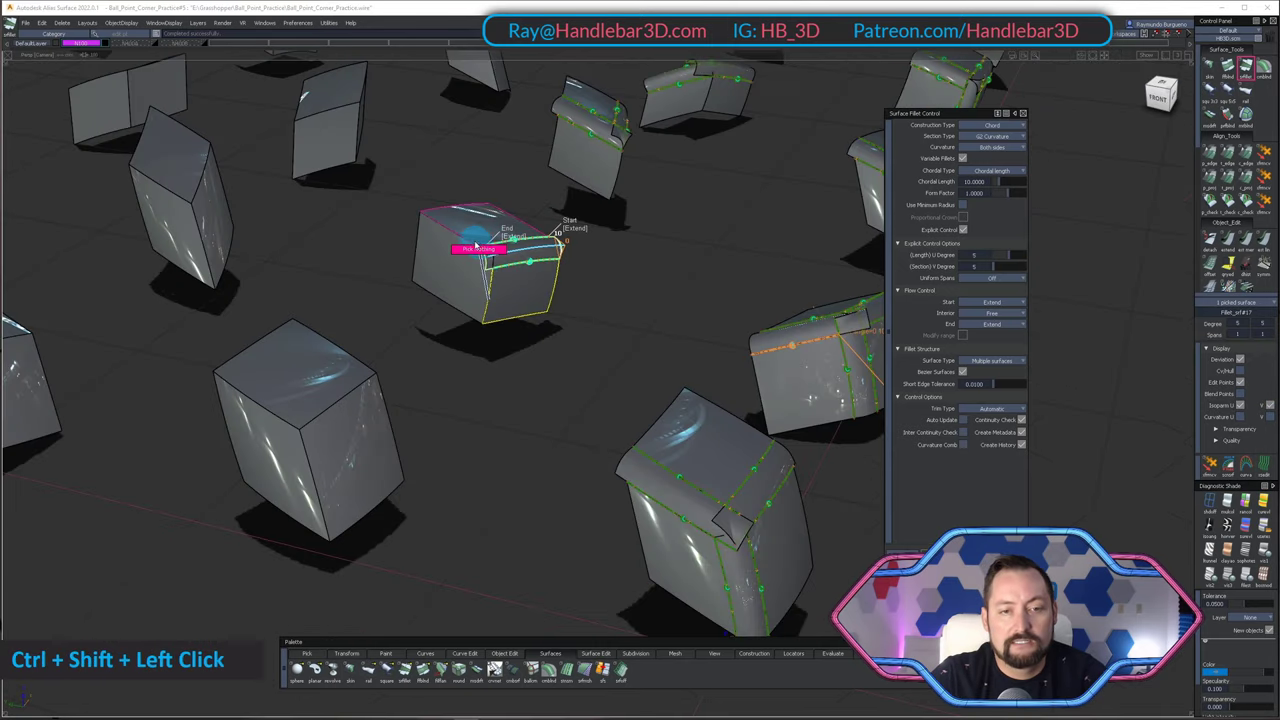
click(462, 261)
- Fillet both top edges of the tall front block left of the foremost one with chordal length 10
ctrl+shift+drag(361, 436, 330, 370)
click(295, 388)
click(340, 430)
key(space)
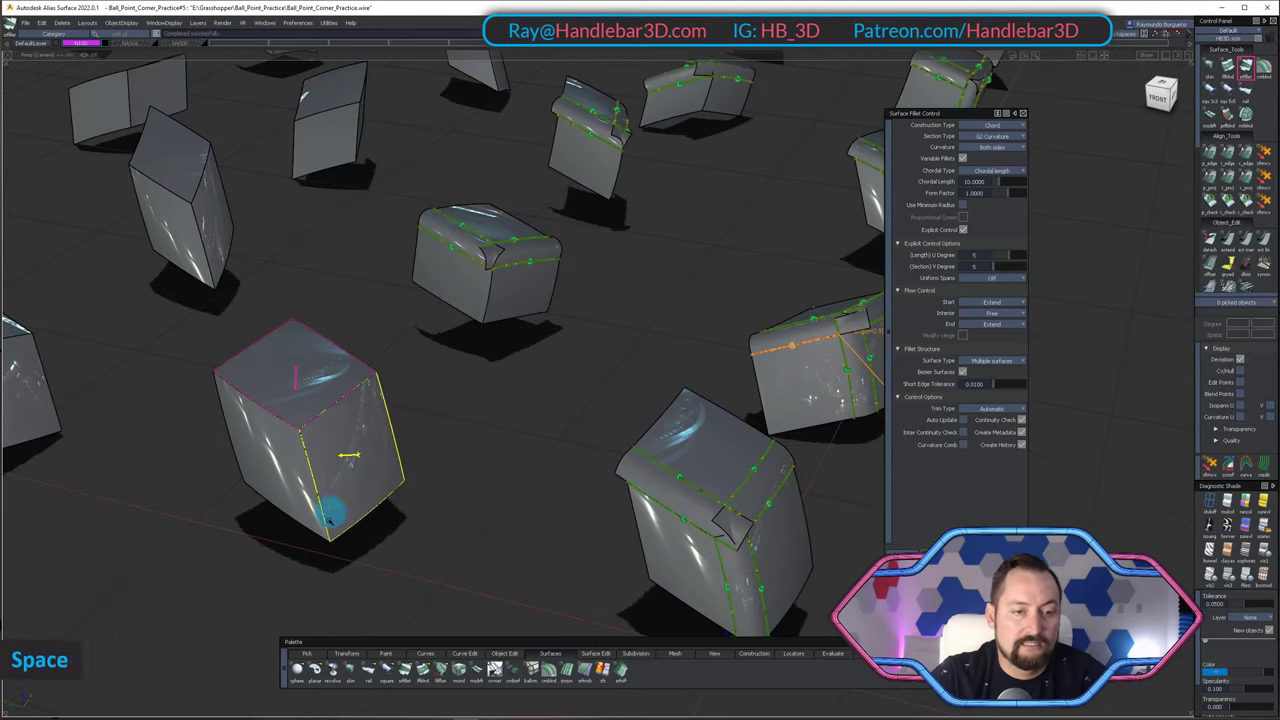
ctrl+shift+click(282, 478)
double_click(277, 393)
- Set the fillet's chordal length to 20 and round the vertical edges of the tall front-left block and the low box behind it
ctrl+shift+drag(371, 509, 415, 340)
alt+shift+right_drag(415, 340, 372, 364)
alt+shift+middle_drag(470, 300, 420, 363)
alt+shift+right_drag(420, 363, 456, 398)
ctrl+shift+middle_drag(456, 397, 386, 340)
alt+shift+right_drag(386, 340, 412, 345)
alt+shift+drag(412, 345, 402, 300)
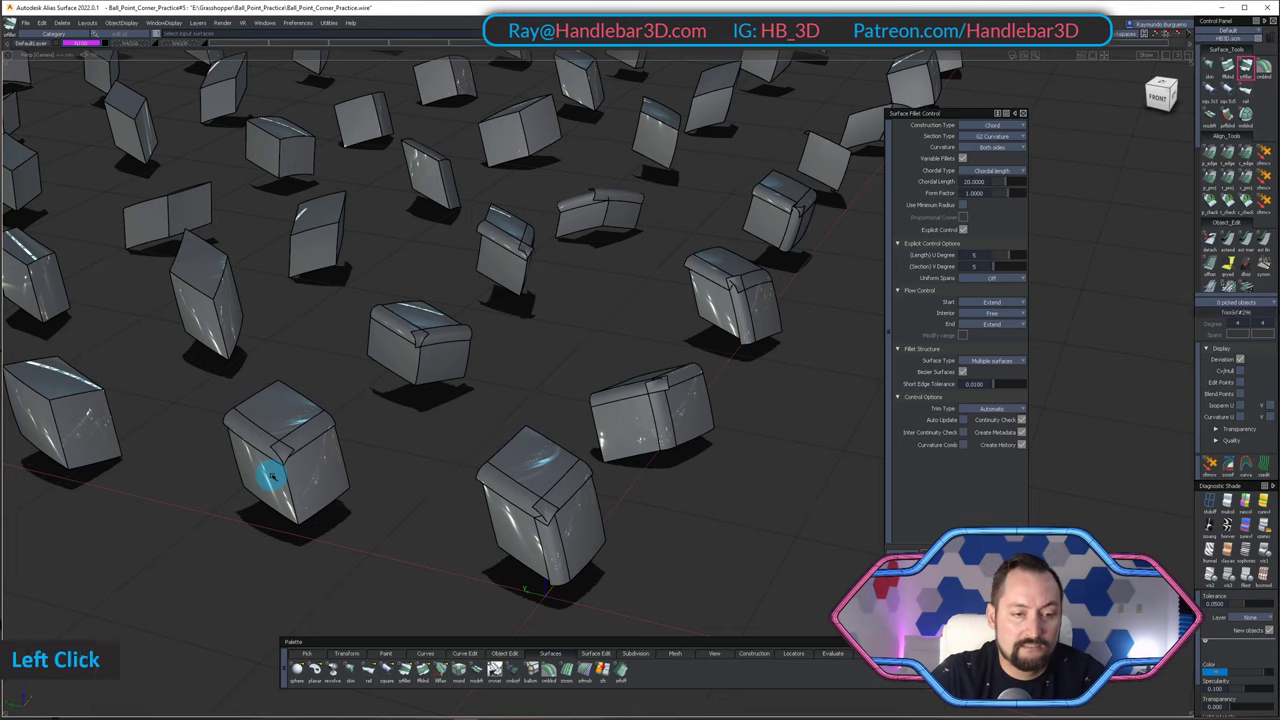
click(409, 425)
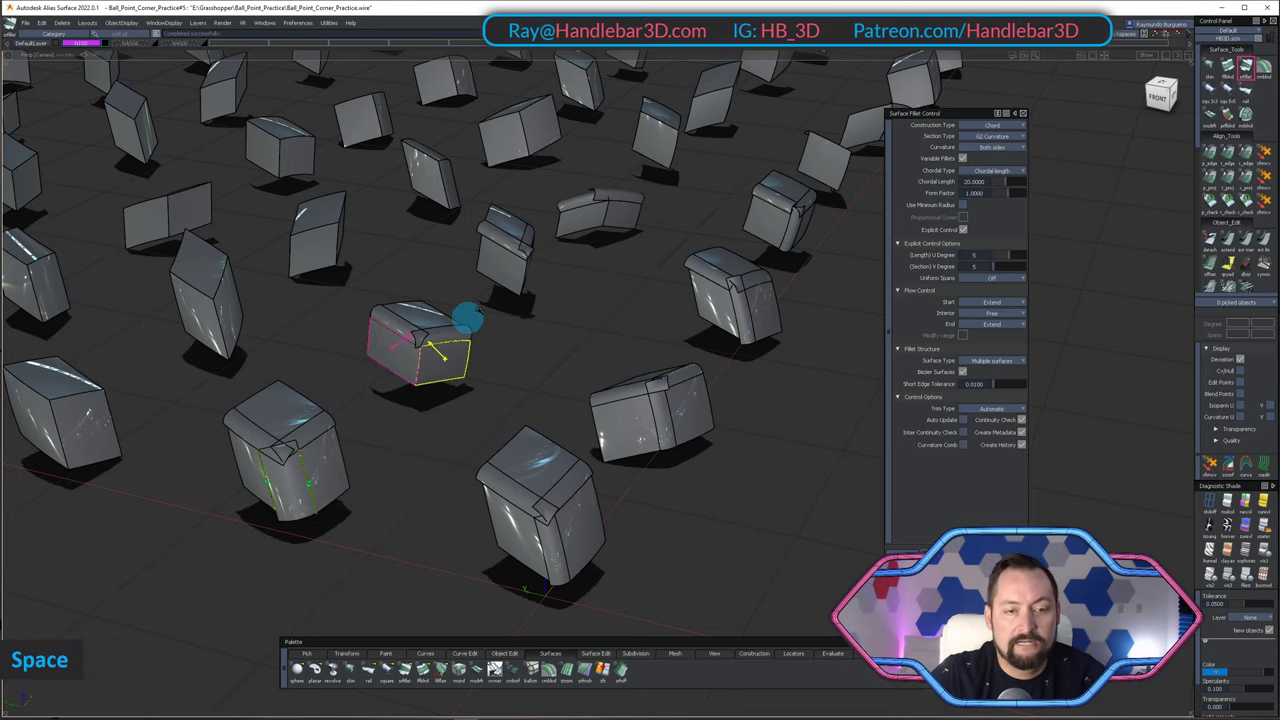
- Fillet the vertical edge of the narrow tilted block with chordal length 20
alt+shift+middle_drag(501, 264, 508, 301)
alt+shift+right_drag(516, 290, 529, 289)
alt+shift+drag(529, 289, 488, 331)
ctrl+shift+drag(488, 331, 497, 297)
click(499, 296)
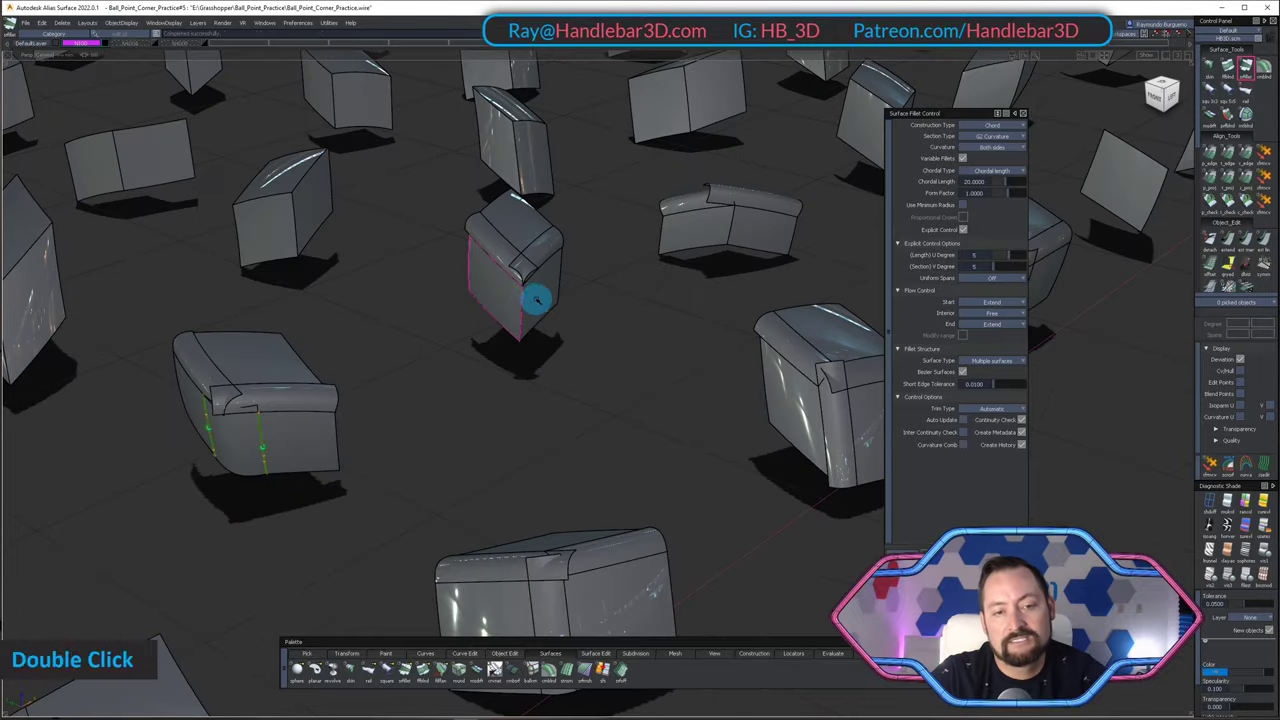
- Fillet the vertical edge of the wide, low curved block with chordal length 20
alt+shift+middle_drag(733, 225, 603, 240)
alt+shift+right_drag(603, 240, 622, 243)
mouse_move(622, 243)
alt+shift+mouse_down()
mouse_move(629, 294)
mouse_move(625, 258)
alt+shift+mouse_up()
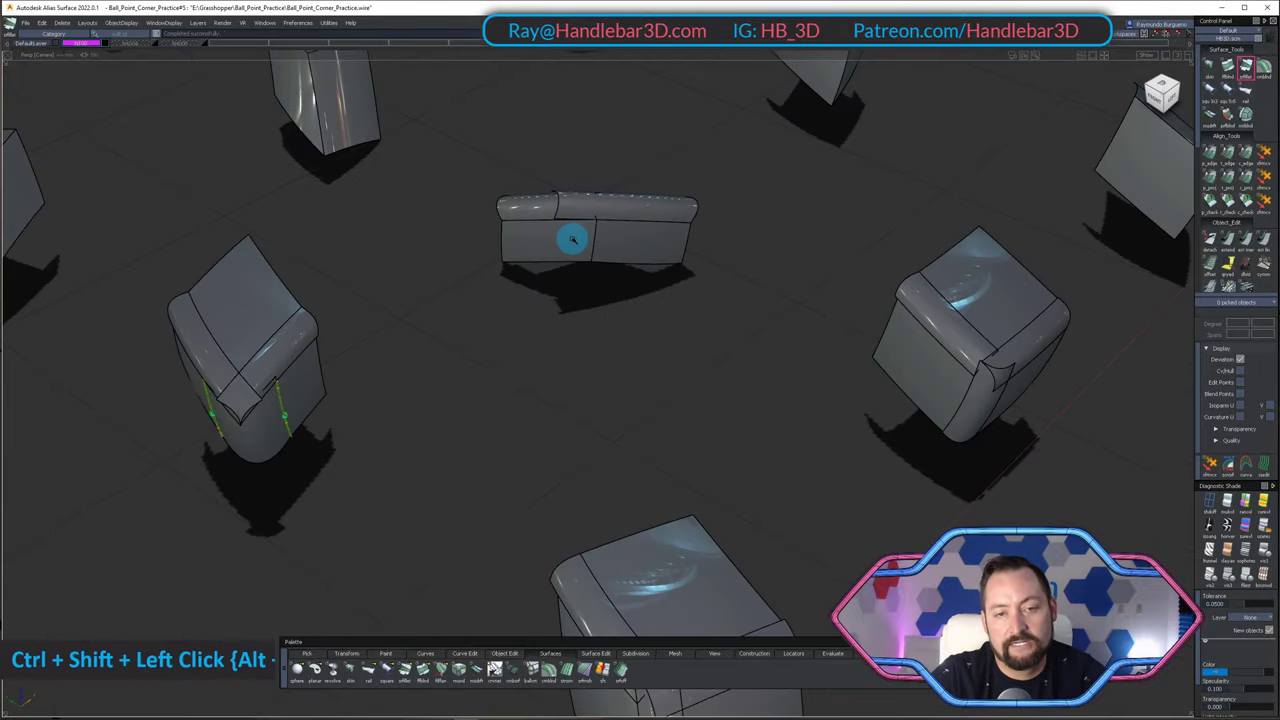
click(572, 240)
click(625, 242)
key(space)
- Fillet the vertical edge of the narrow, unrounded block behind the wide low one with chordal length 20
alt+shift+middle_drag(654, 242, 420, 458)
alt+shift+right_drag(649, 217, 662, 206)
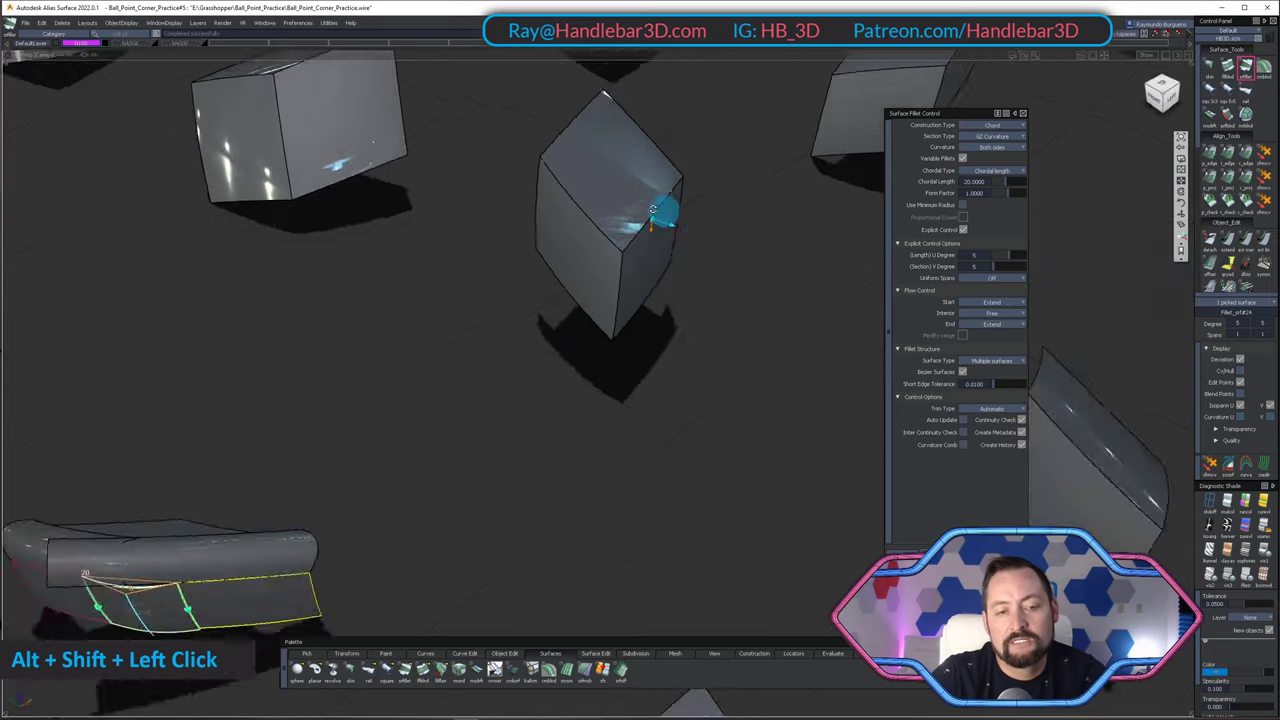
alt+shift+drag(660, 206, 580, 297)
ctrl+shift+drag(580, 297, 578, 262)
double_click(625, 260)
alt+shift+right_drag(691, 243, 586, 303)
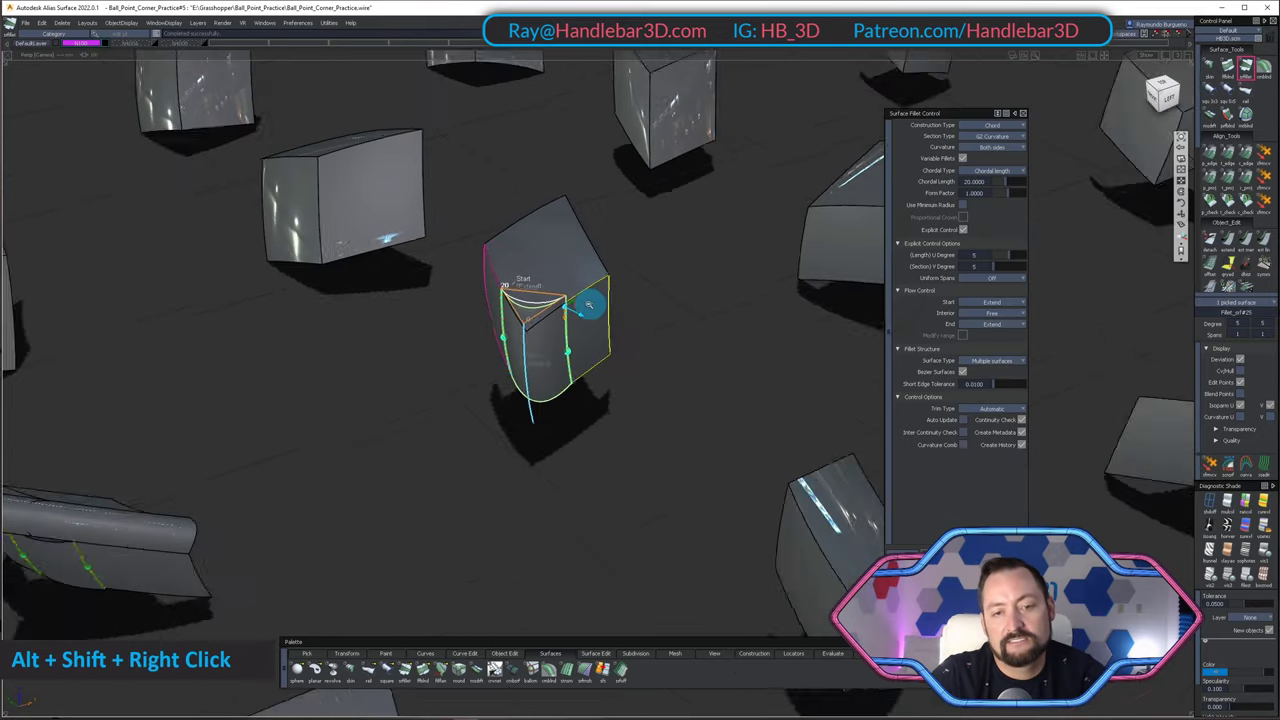
- Examine the filleted blocks across the practice layout, moving from the wide low block to the foremost one
alt+shift+middle_drag(586, 303, 408, 310)
alt+shift+drag(600, 272, 626, 251)
alt+shift+right_drag(626, 251, 530, 265)
alt+shift+middle_drag(530, 265, 540, 214)
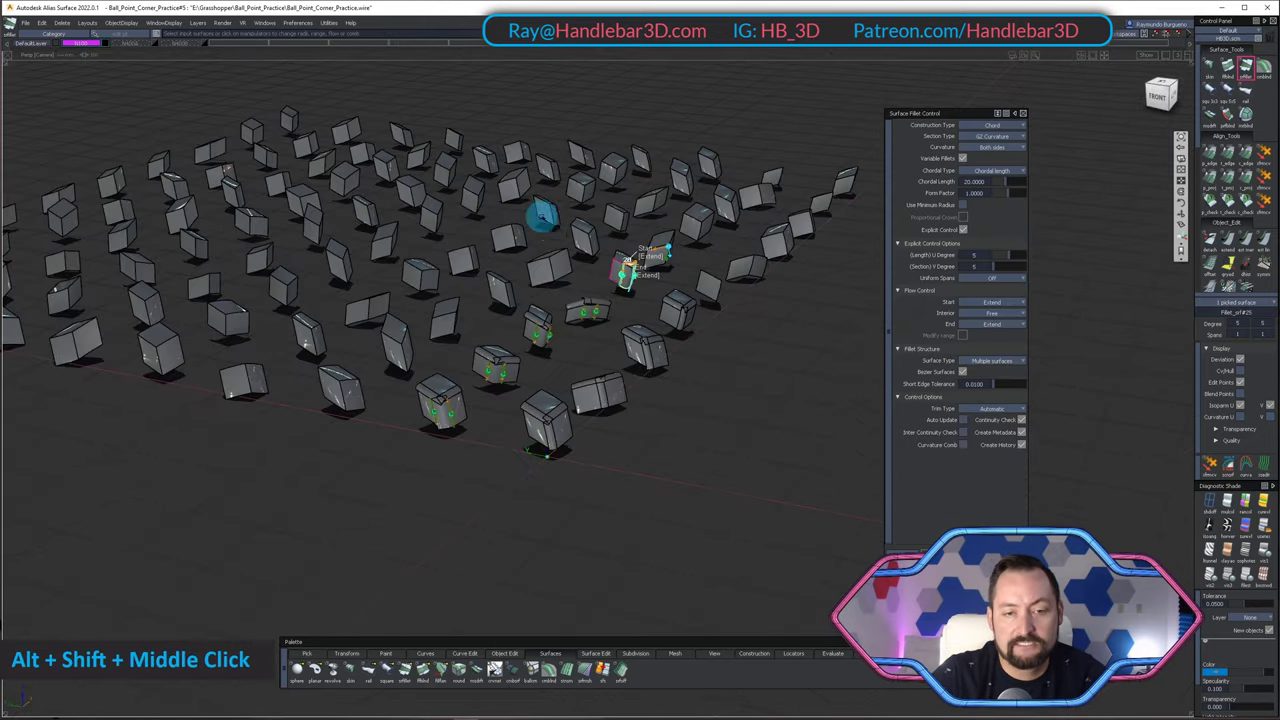
alt+shift+drag(647, 316, 556, 365)
alt+shift+right_drag(460, 374, 554, 380)
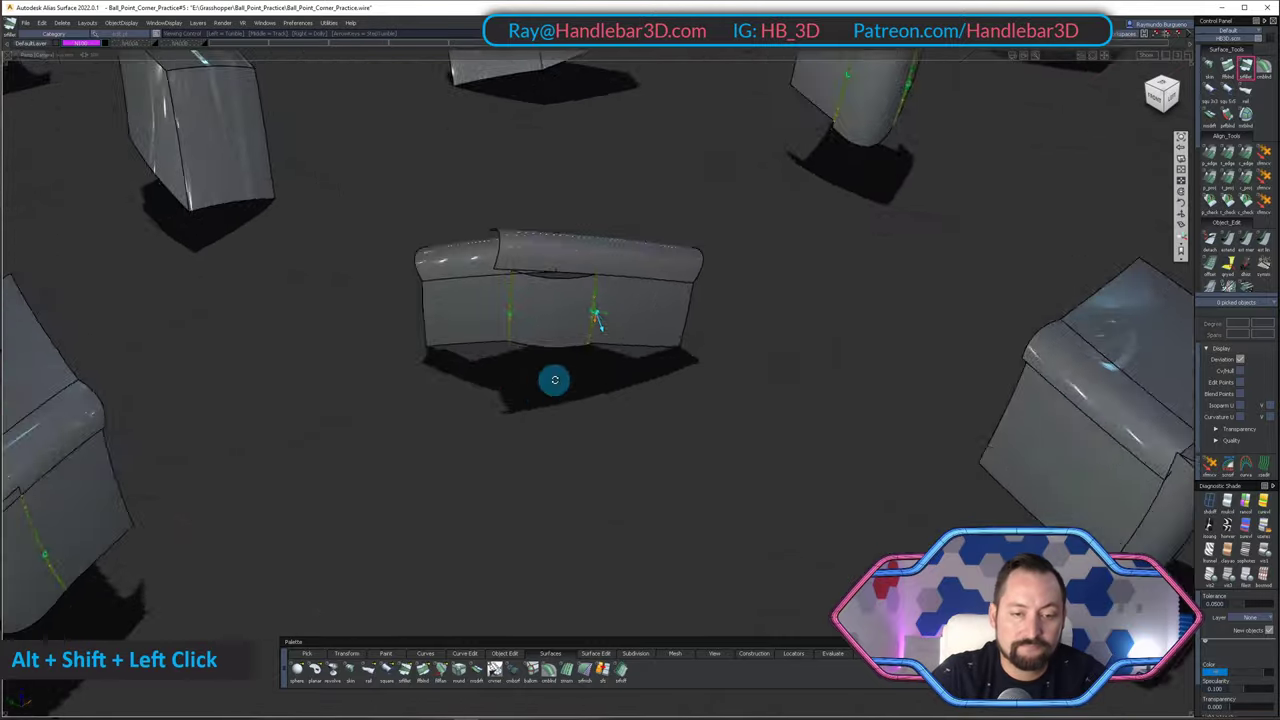
alt+shift+drag(554, 380, 655, 340)
alt+shift+middle_drag(655, 340, 610, 323)
alt+shift+drag(609, 322, 531, 371)
alt+shift+right_drag(531, 371, 449, 360)
alt+shift+middle_drag(449, 360, 409, 450)
alt+shift+right_drag(409, 450, 480, 449)
alt+shift+drag(480, 449, 594, 293)
- Create a G2 corner blend with base radius 6 on the foremost block from its three fillets and the left side face
double_click(548, 668)
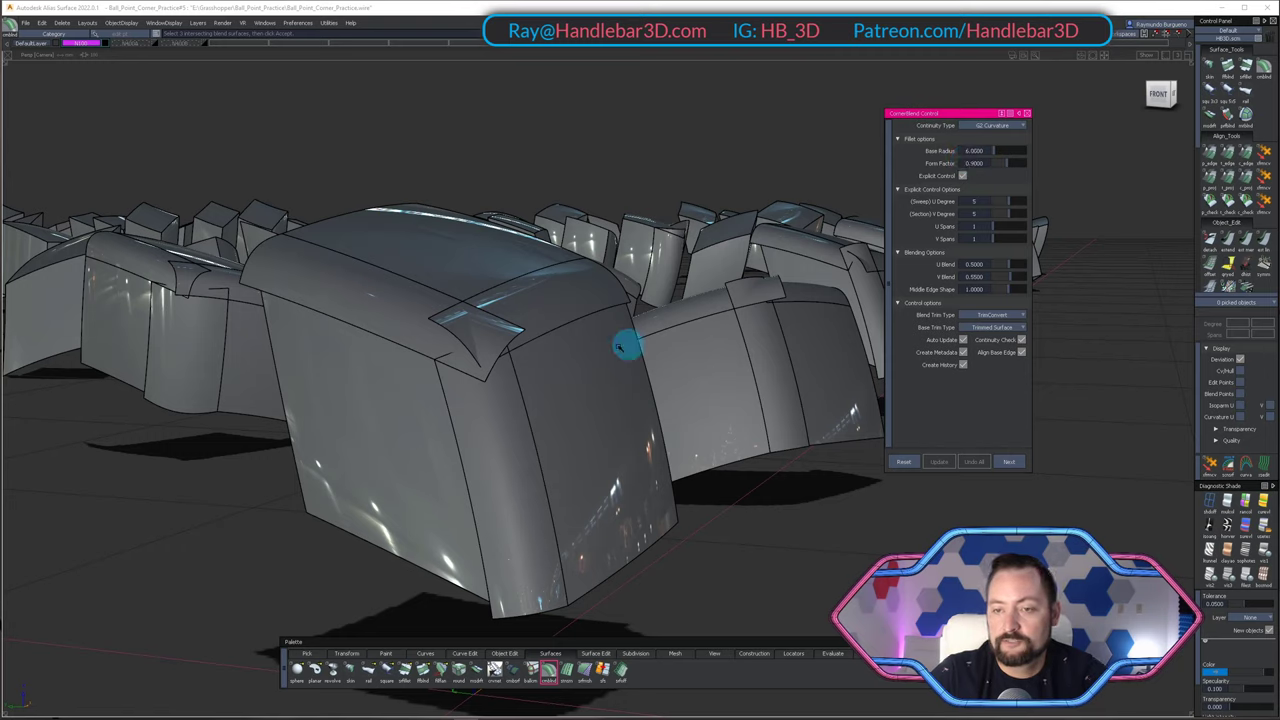
alt+shift+drag(619, 347, 547, 290)
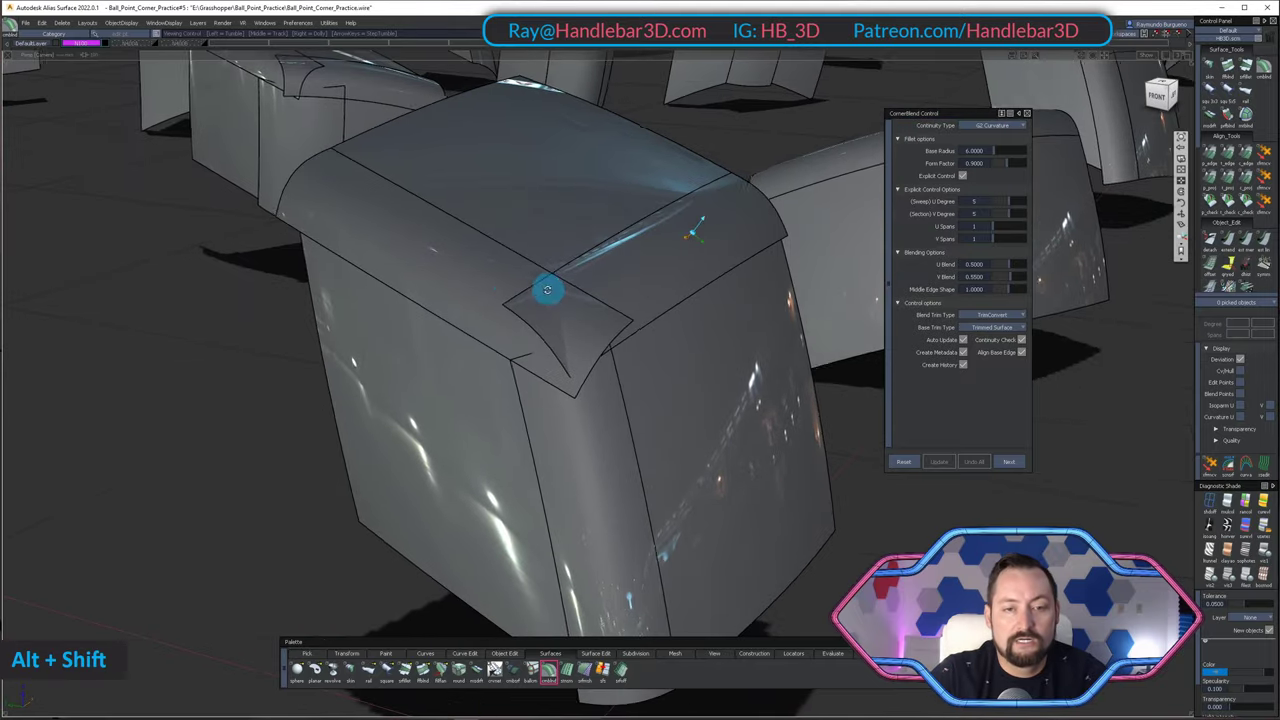
click(556, 285)
alt+shift+drag(568, 437, 580, 374)
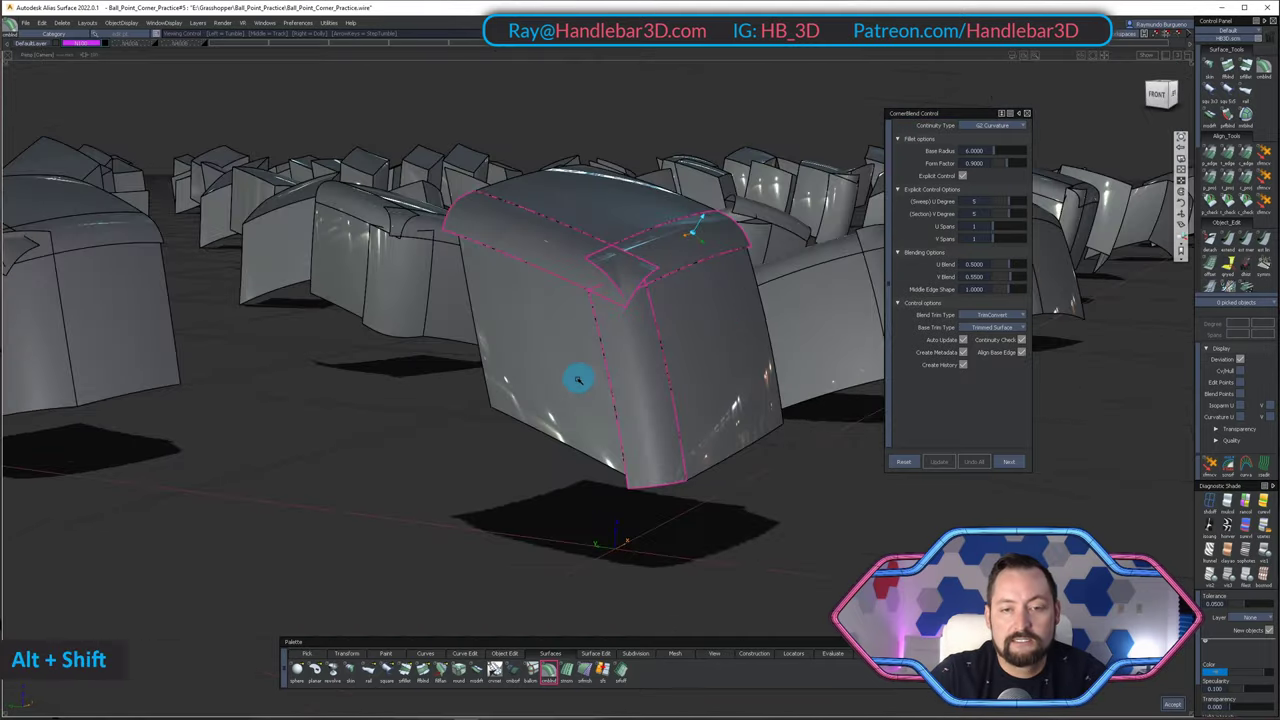
alt+shift+right_drag(580, 374, 619, 441)
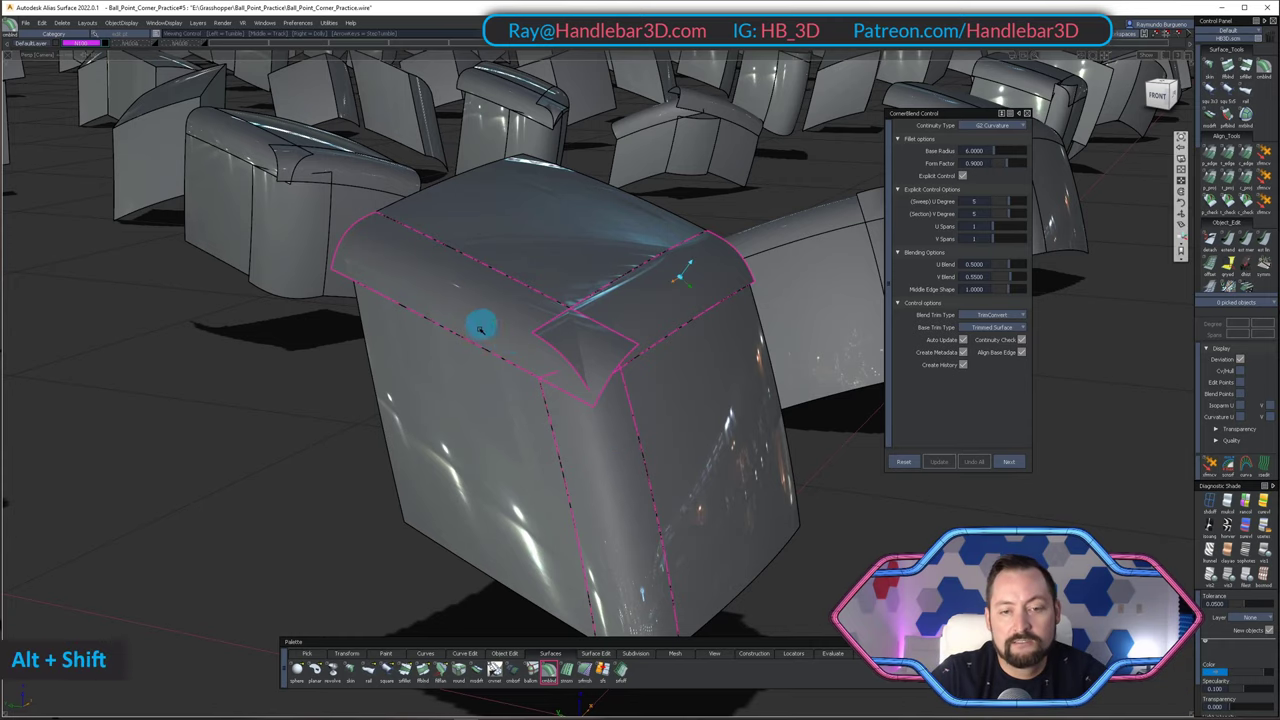
alt+shift+drag(480, 330, 536, 381)
alt+shift+drag(588, 467, 500, 429)
click(503, 429)
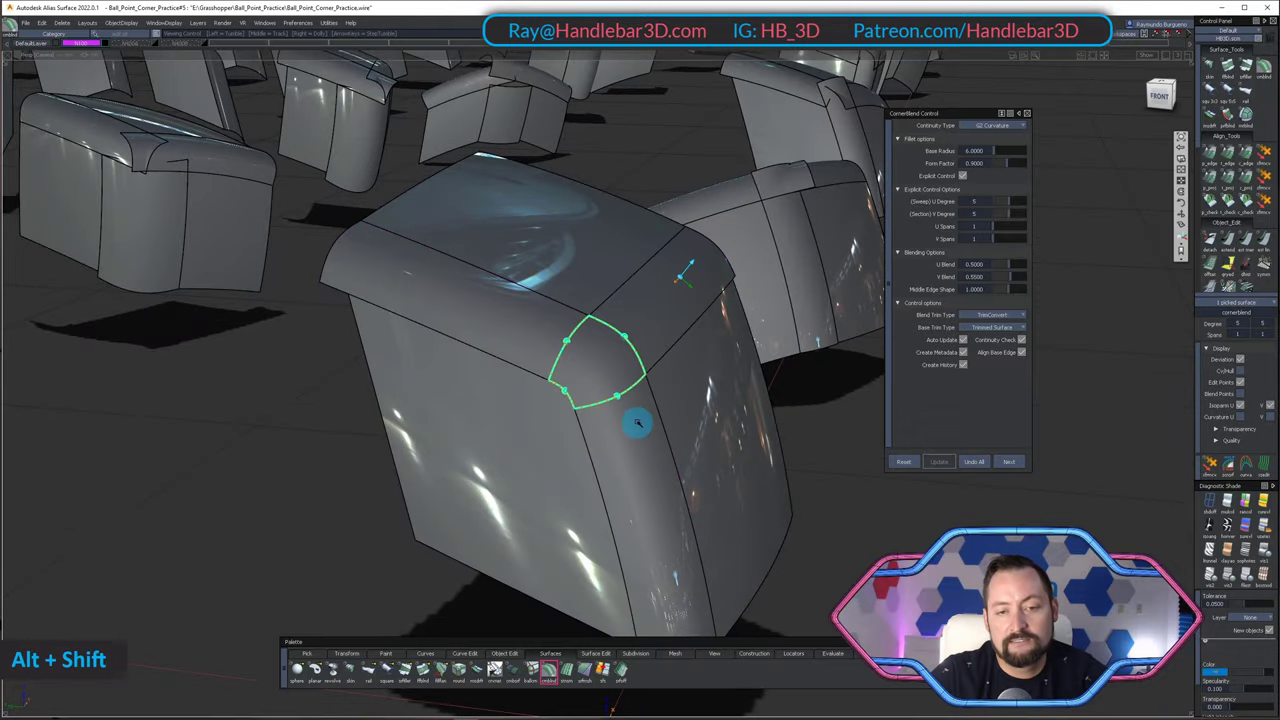
- Show the control vertices of the foremost block's corner blend and fillets, inspect how they align, and hide them
alt+shift+drag(637, 423, 752, 407)
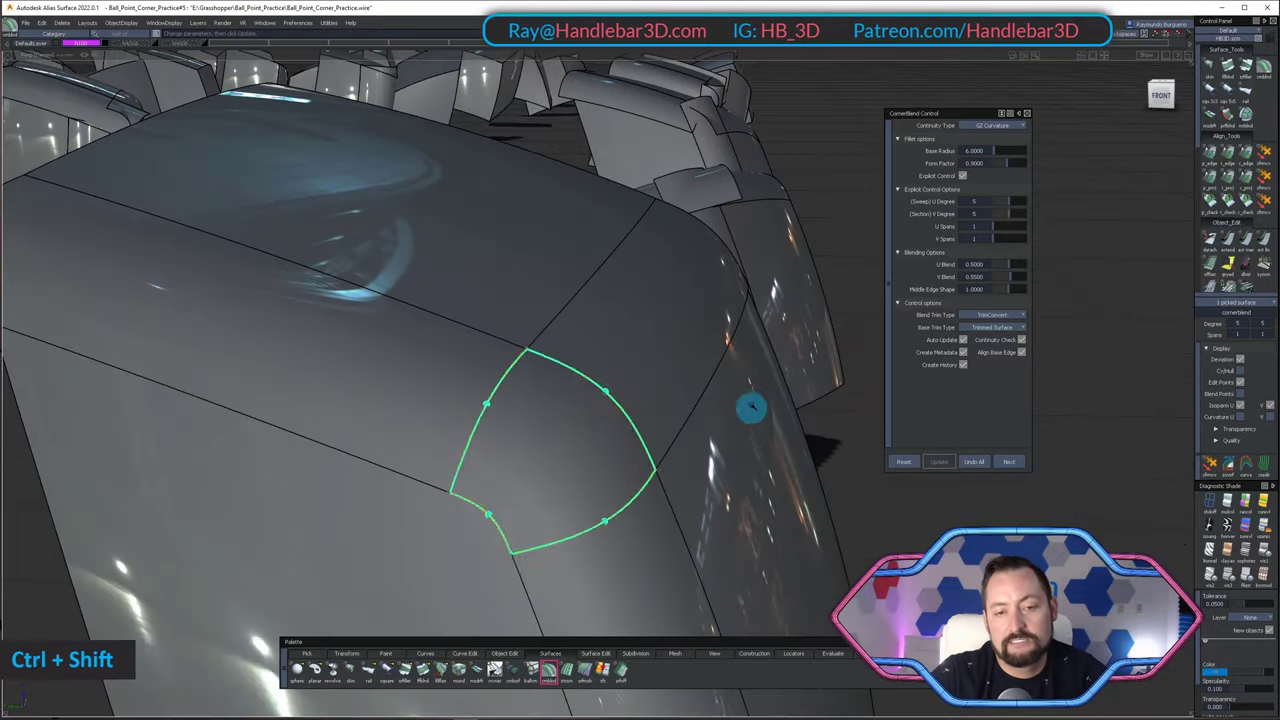
ctrl+shift+right_drag(752, 407, 694, 368)
alt+shift+drag(694, 368, 684, 241)
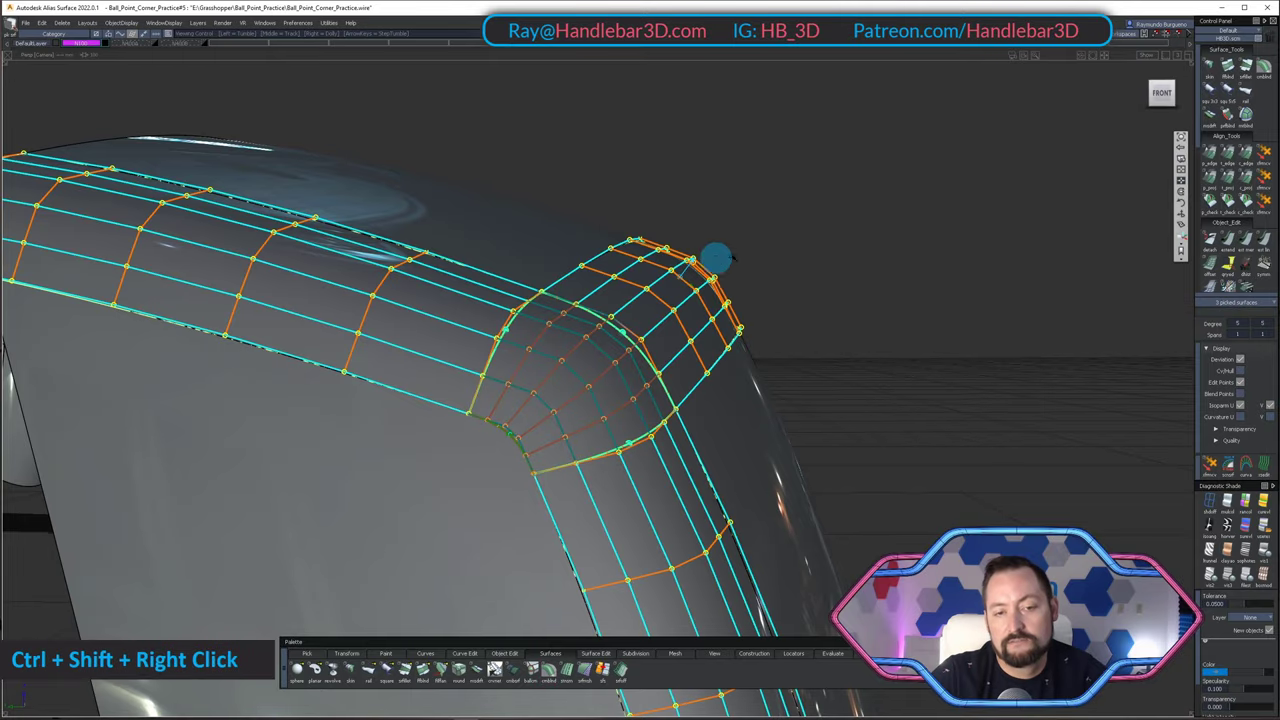
alt+shift+drag(714, 251, 491, 398)
alt+shift+right_drag(491, 398, 440, 420)
alt+shift+drag(440, 420, 563, 466)
alt+shift+right_drag(563, 466, 626, 440)
ctrl+shift+drag(626, 440, 638, 290)
ctrl+shift+drag(638, 290, 632, 365)
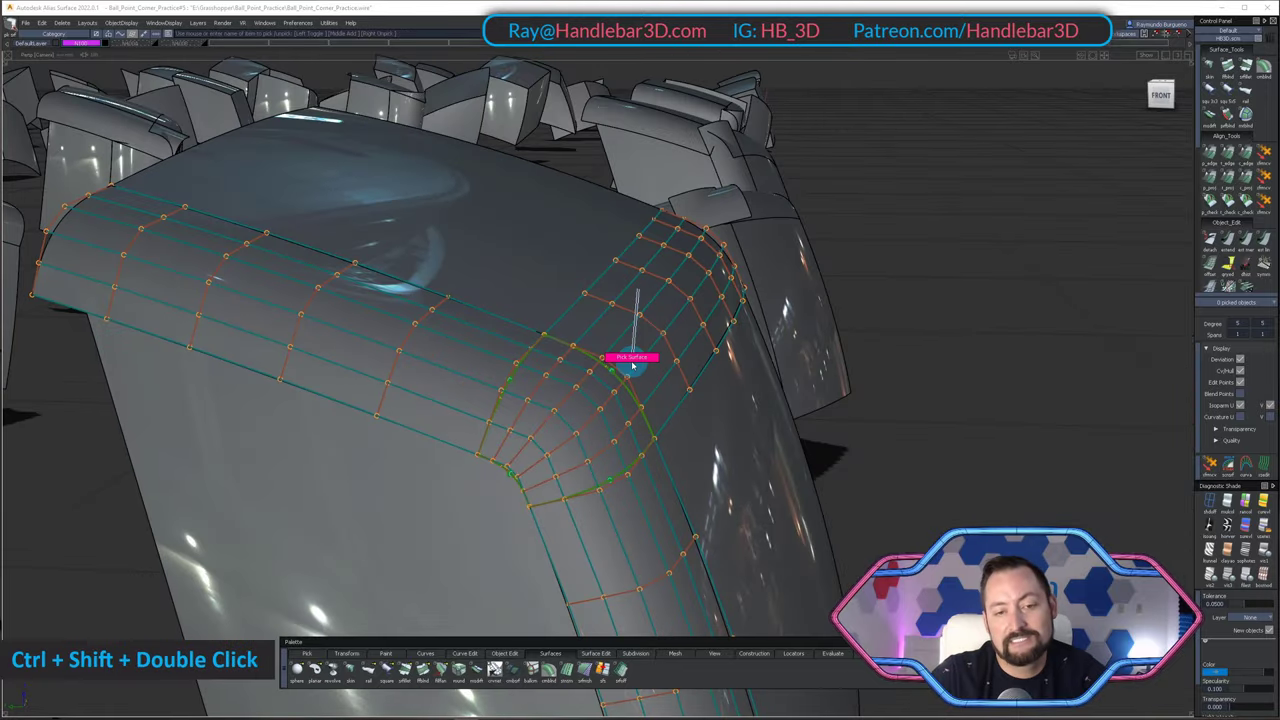
ctrl+shift+right_drag(630, 487, 630, 490)
ctrl+shift+drag(615, 485, 577, 397)
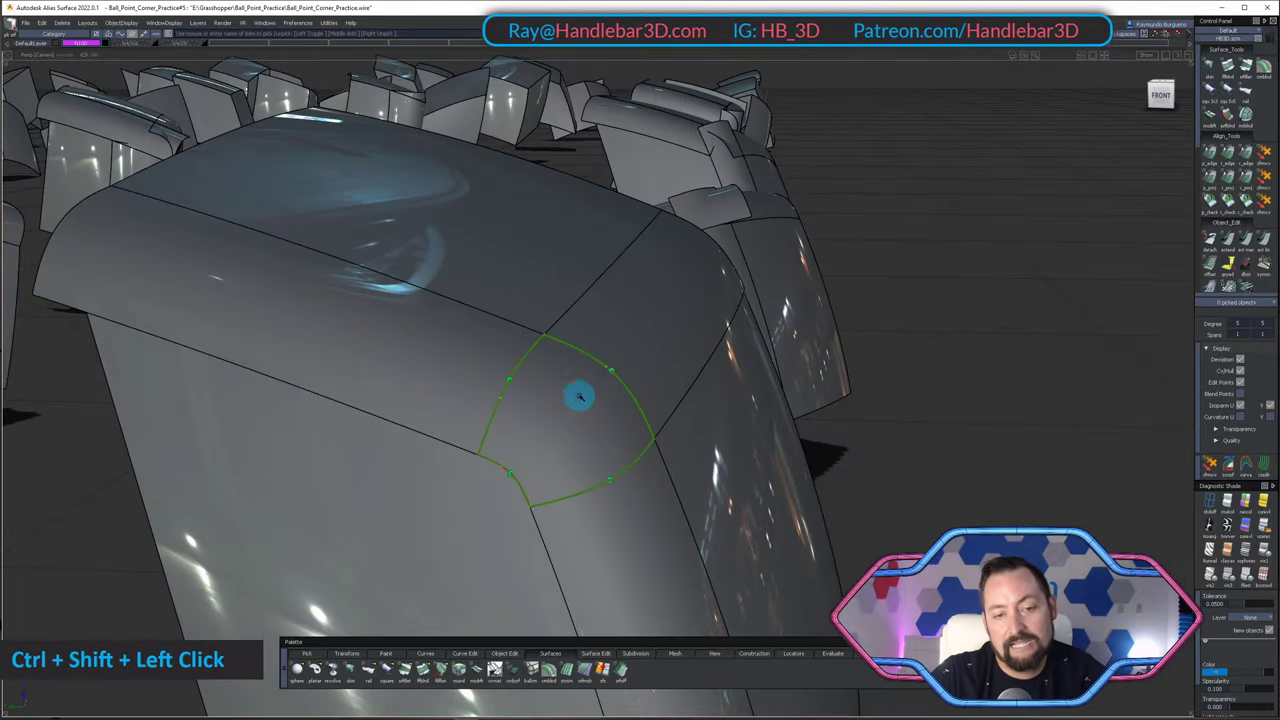
- Try to corner-blend the neighbouring box-shaped block from its three fillets, using the right side face as the base surface
alt+shift+right_drag(577, 397, 657, 383)
alt+shift+drag(657, 383, 476, 349)
alt+shift+drag(742, 279, 566, 406)
alt+shift+middle_drag(566, 406, 740, 350)
alt+shift+drag(713, 332, 820, 440)
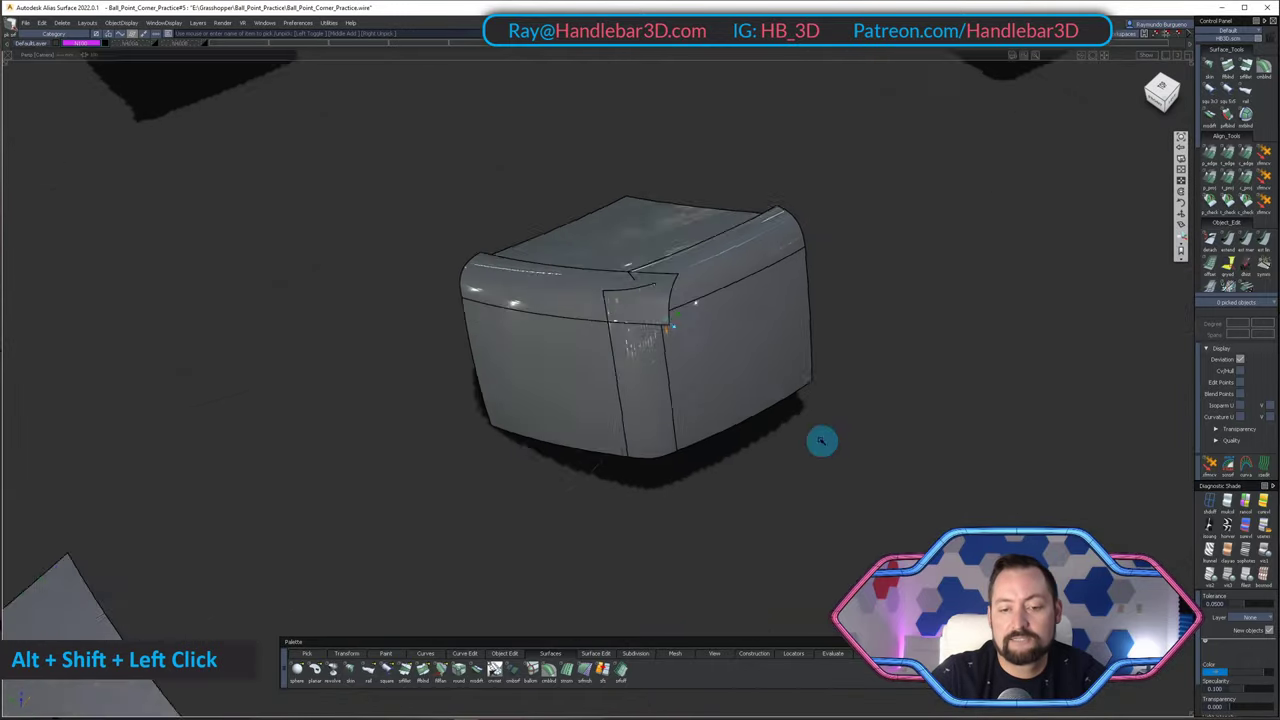
alt+shift+right_drag(820, 440, 680, 449)
alt+shift+drag(680, 449, 650, 530)
click(549, 670)
double_click(549, 668)
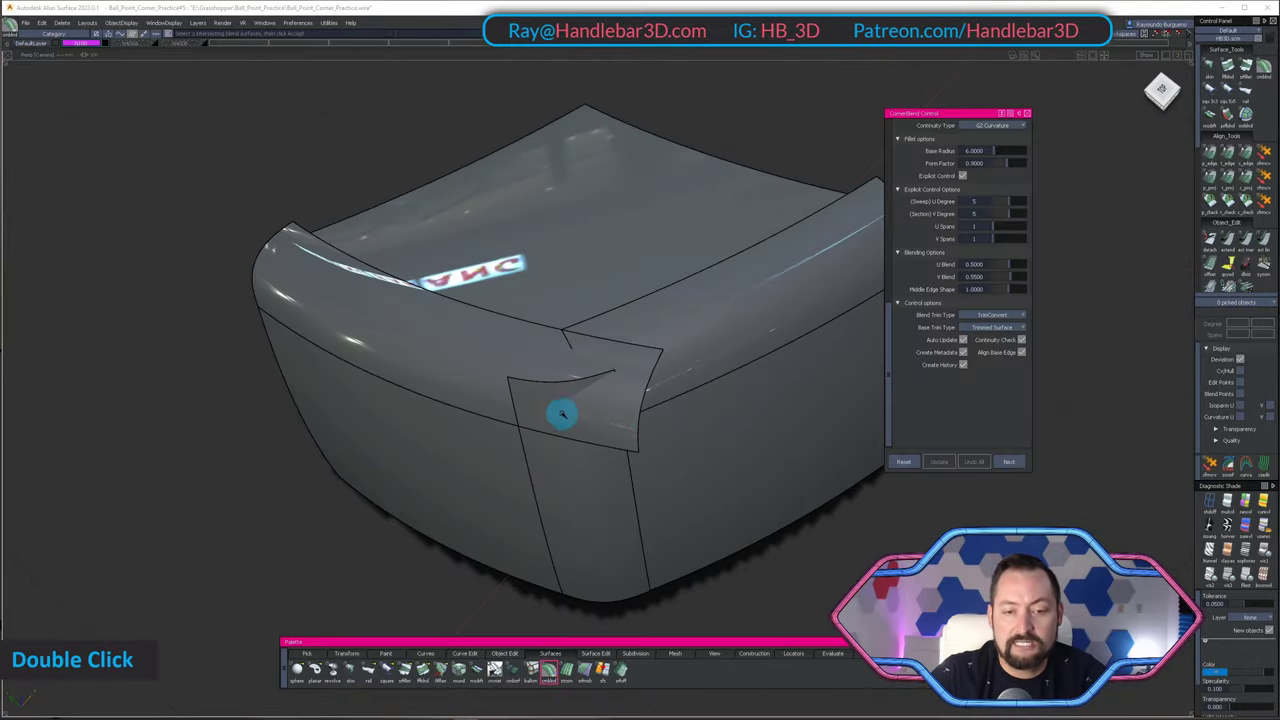
alt+shift+drag(661, 368, 726, 377)
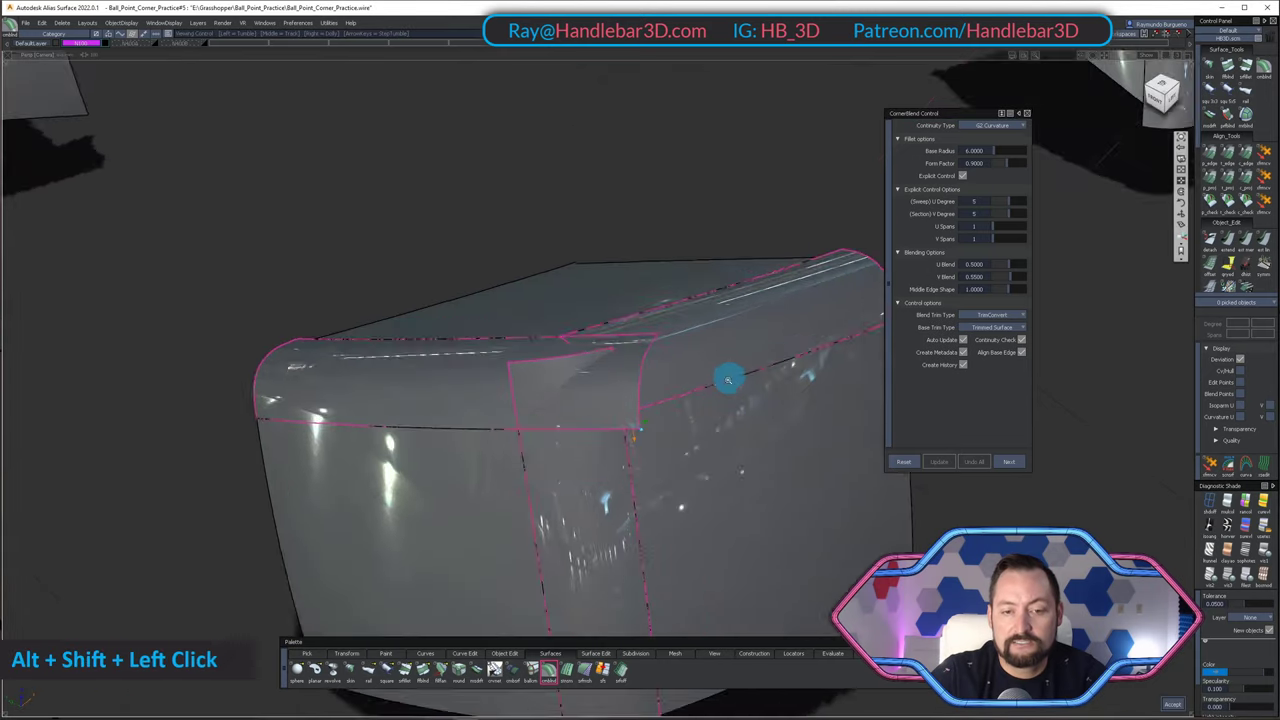
alt+shift+right_drag(726, 377, 577, 388)
alt+shift+middle_drag(577, 388, 557, 360)
key(space)
alt+shift+drag(557, 360, 706, 323)
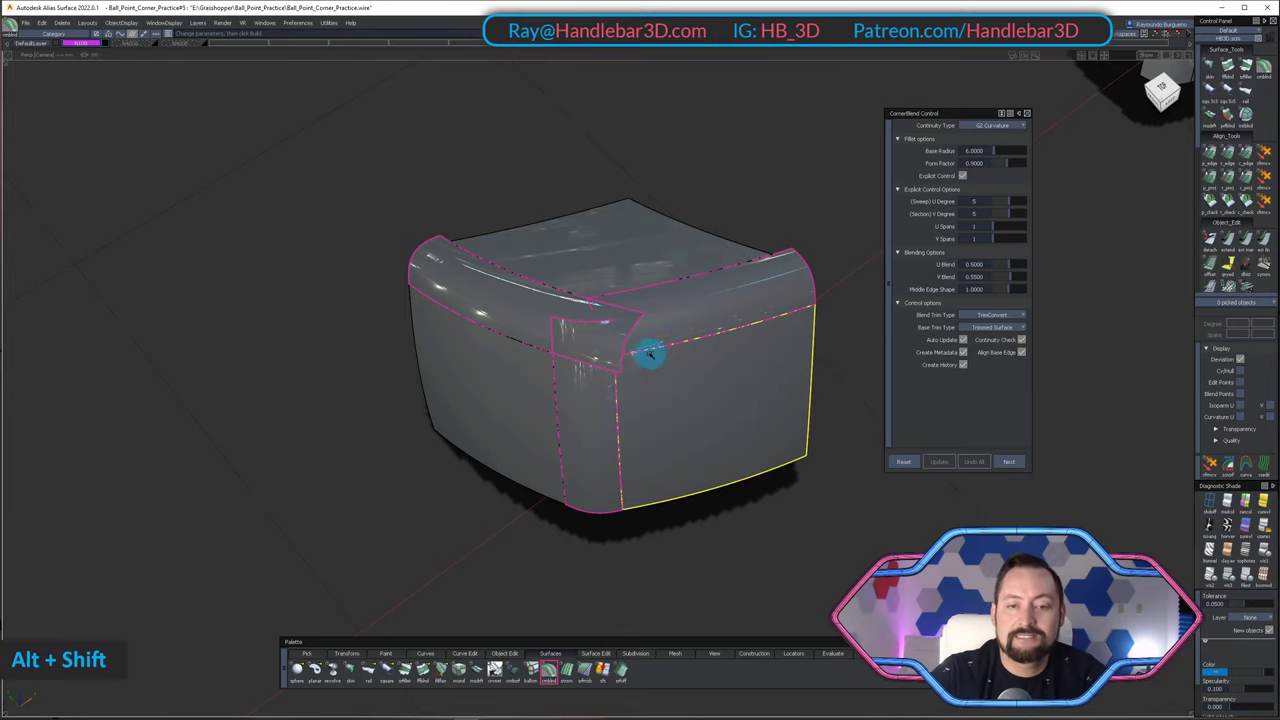
alt+shift+drag(698, 376, 626, 274)
alt+shift+right_drag(626, 274, 663, 283)
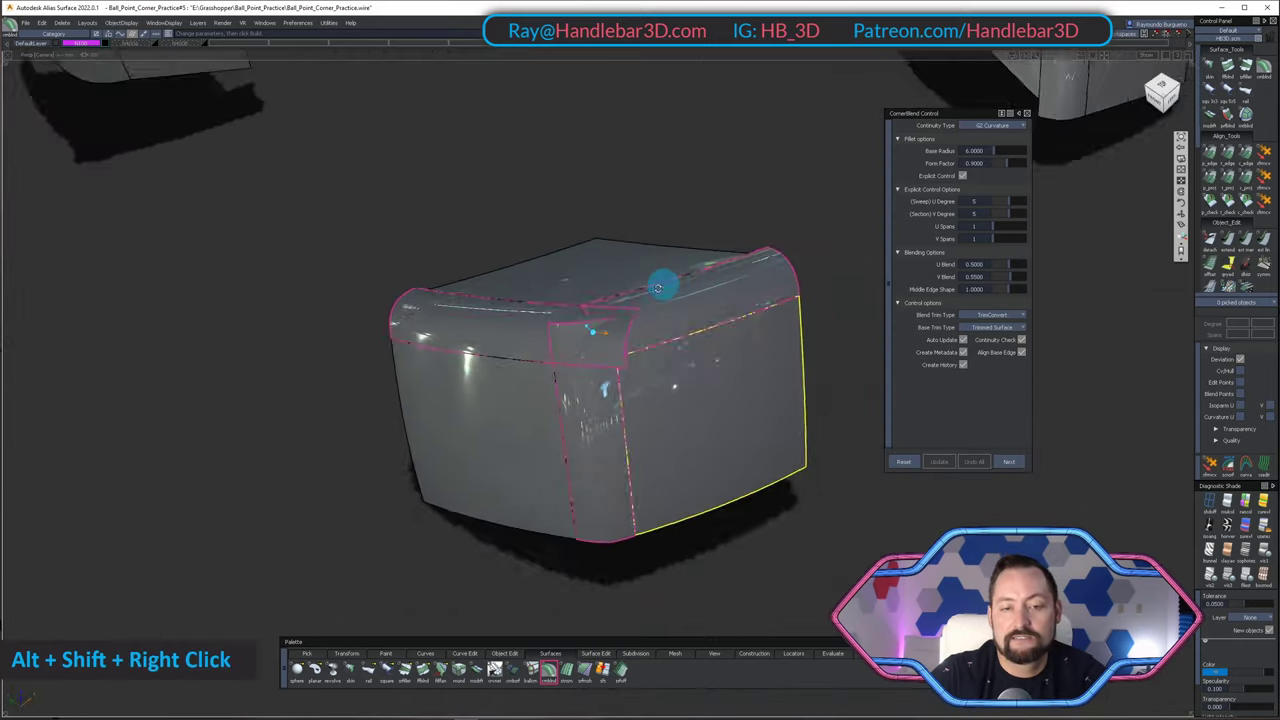
alt+shift+drag(663, 283, 655, 450)
- Create a G2 corner blend with base radius 6 on the box-shaped block from its three fillets and the top face
ctrl+shift+click(500, 286)
double_click(658, 338)
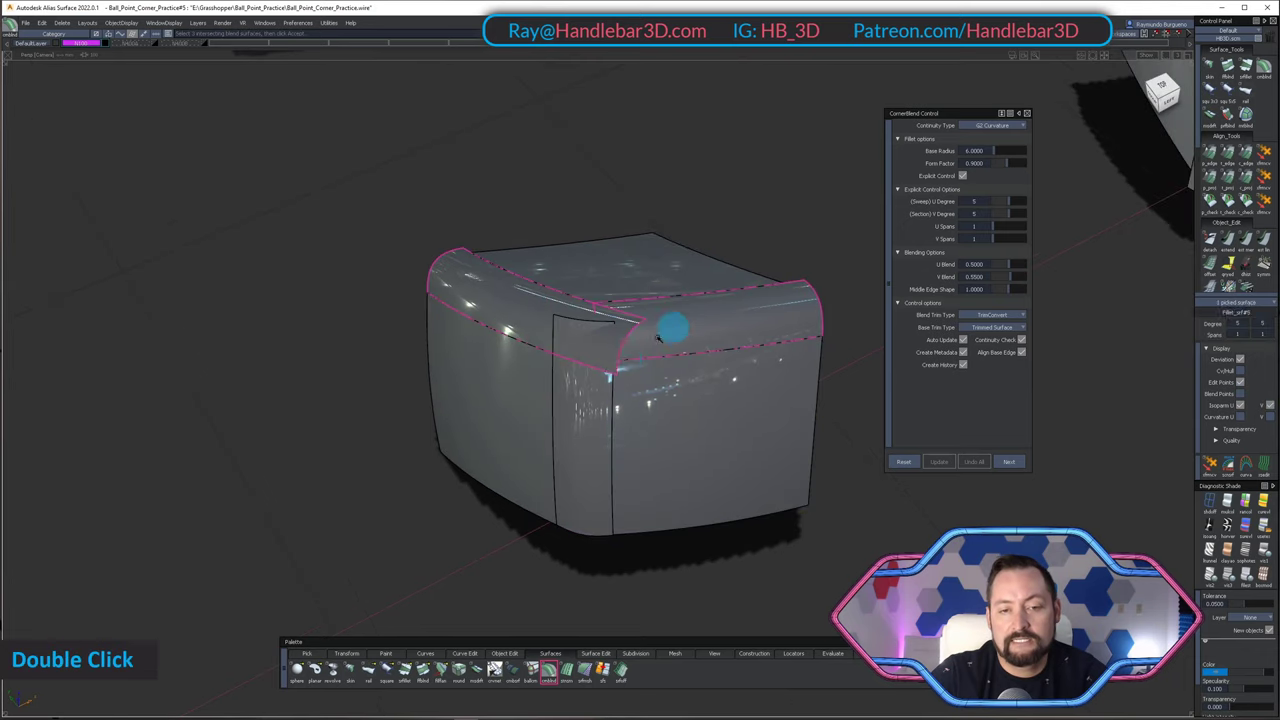
alt+shift+drag(612, 254, 617, 289)
alt+shift+right_drag(638, 288, 654, 286)
alt+shift+drag(654, 286, 608, 247)
alt+shift+middle_drag(608, 247, 629, 249)
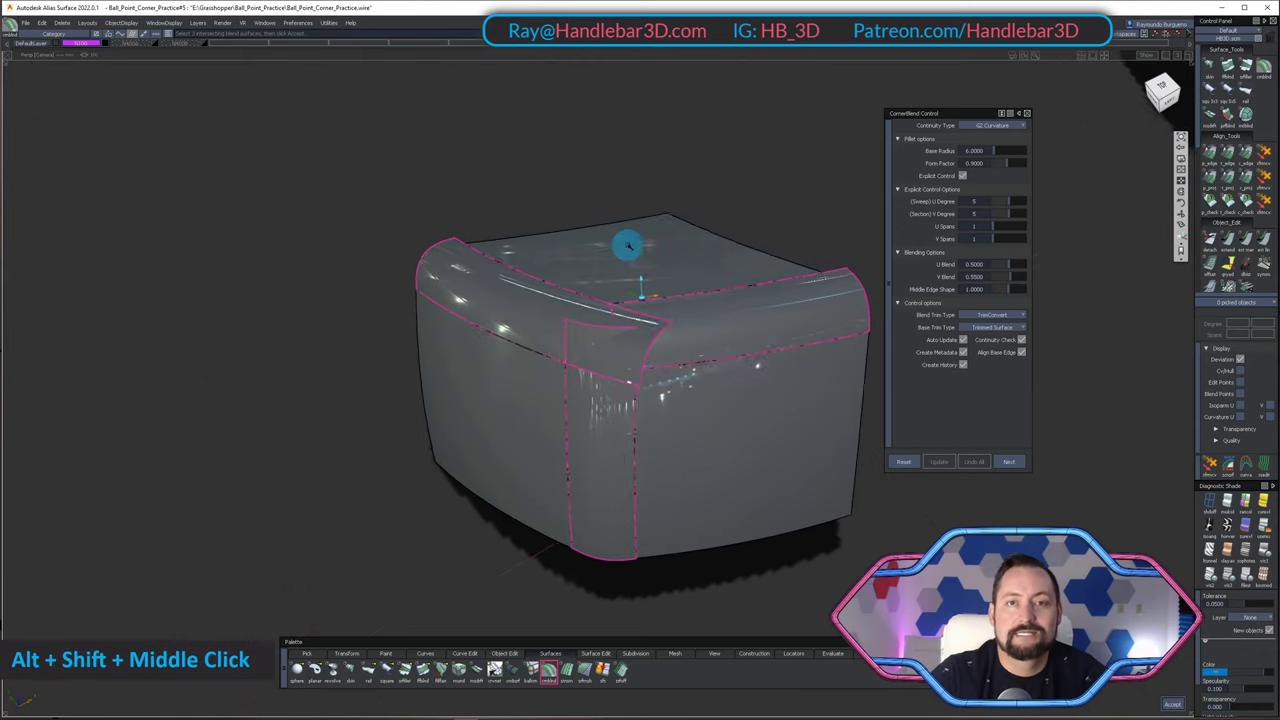
alt+shift+drag(629, 249, 737, 430)
alt+shift+drag(691, 327, 651, 479)
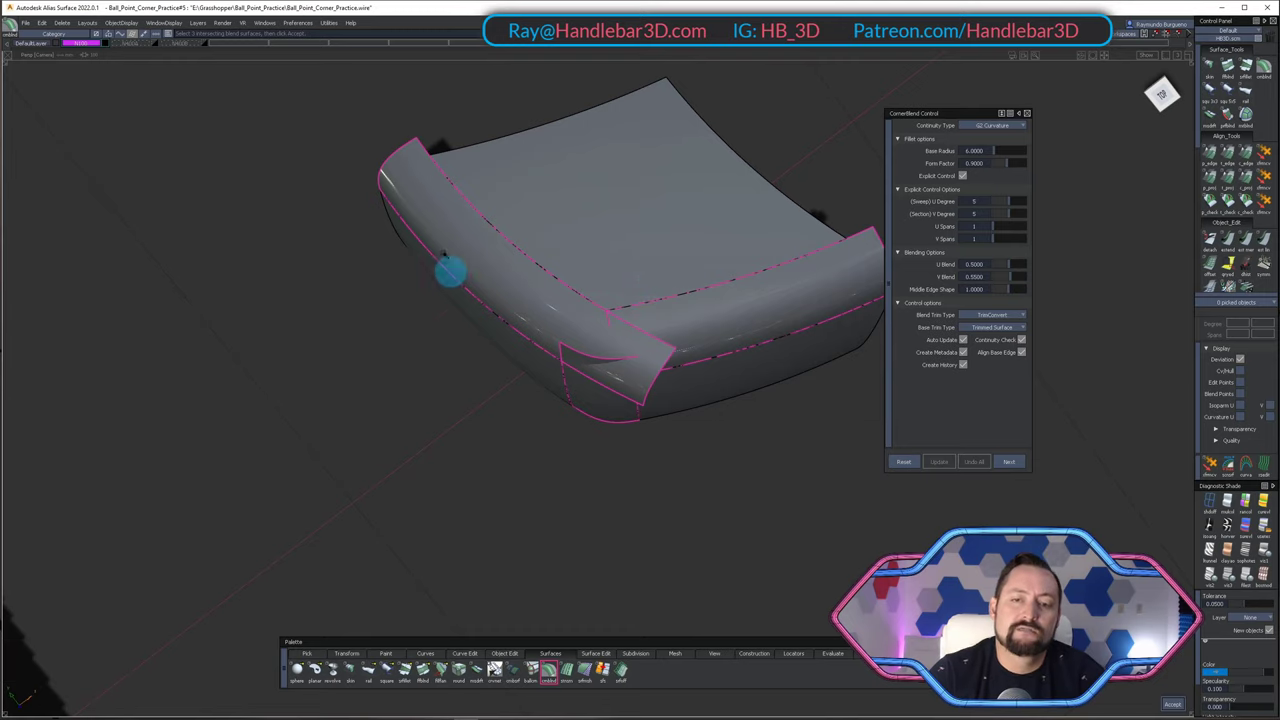
alt+shift+drag(544, 481, 566, 255)
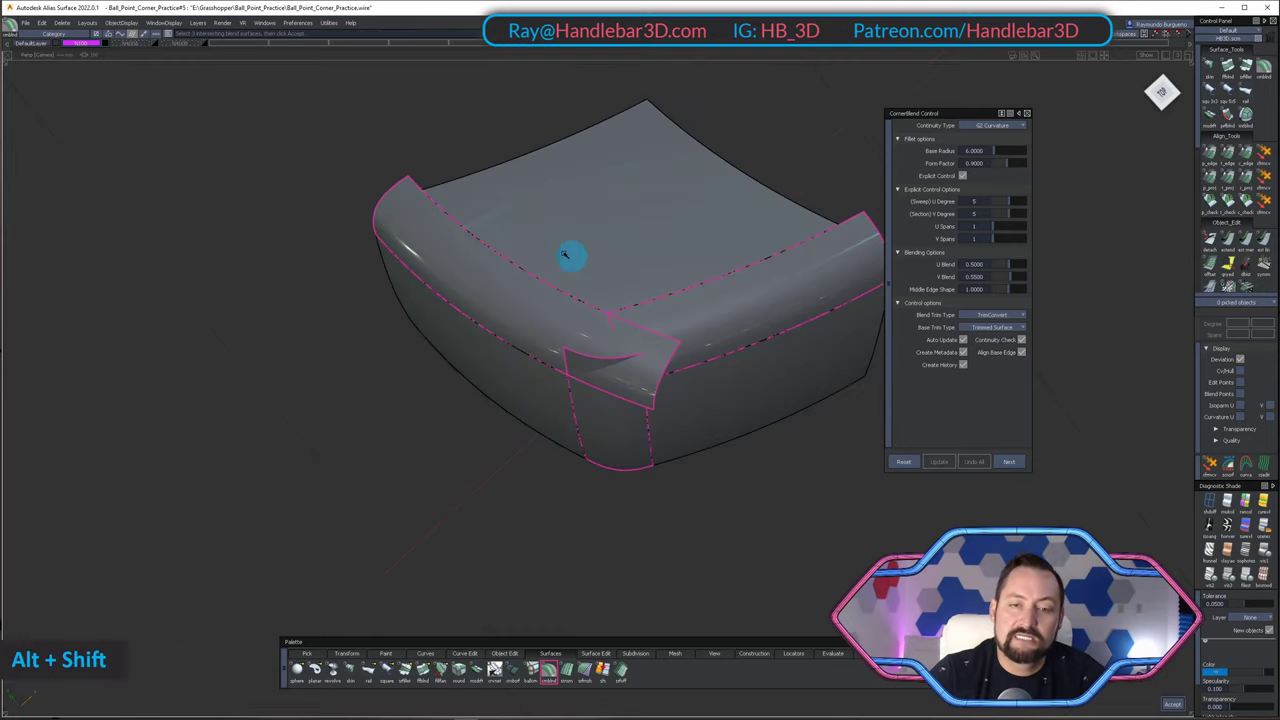
alt+shift+drag(612, 478, 604, 469)
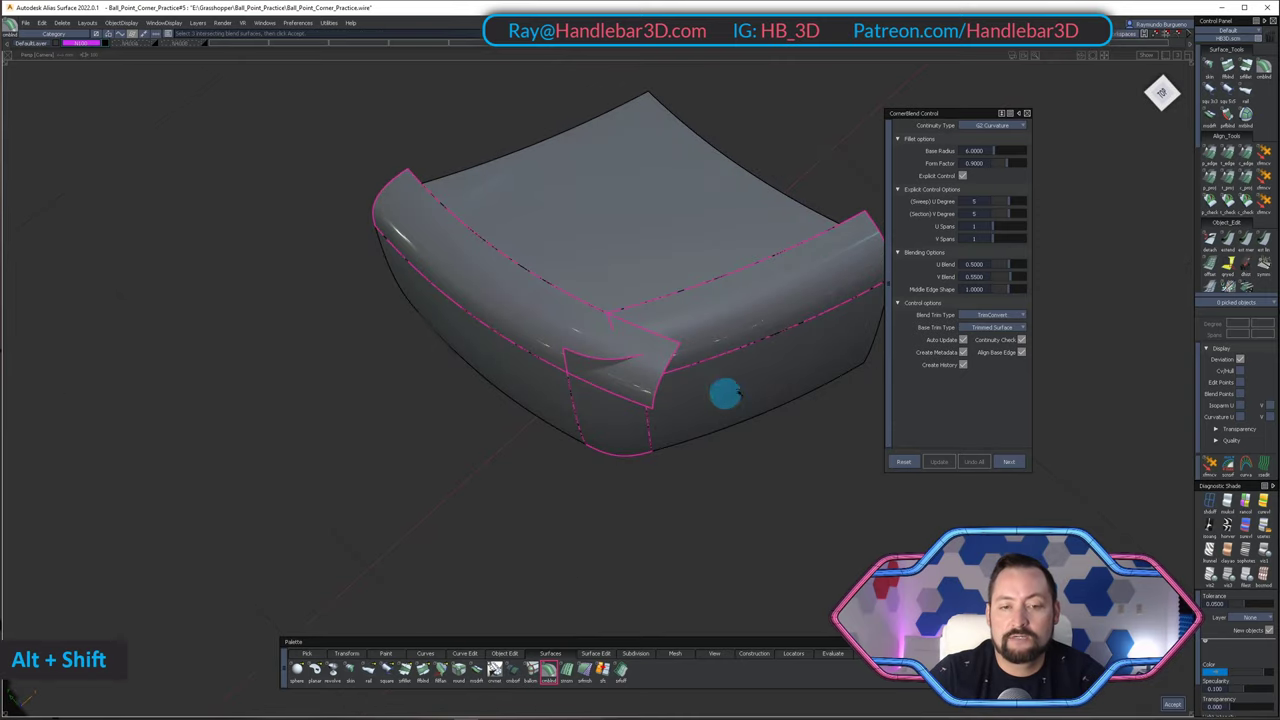
alt+shift+drag(732, 320, 393, 267)
alt+shift+drag(806, 314, 380, 235)
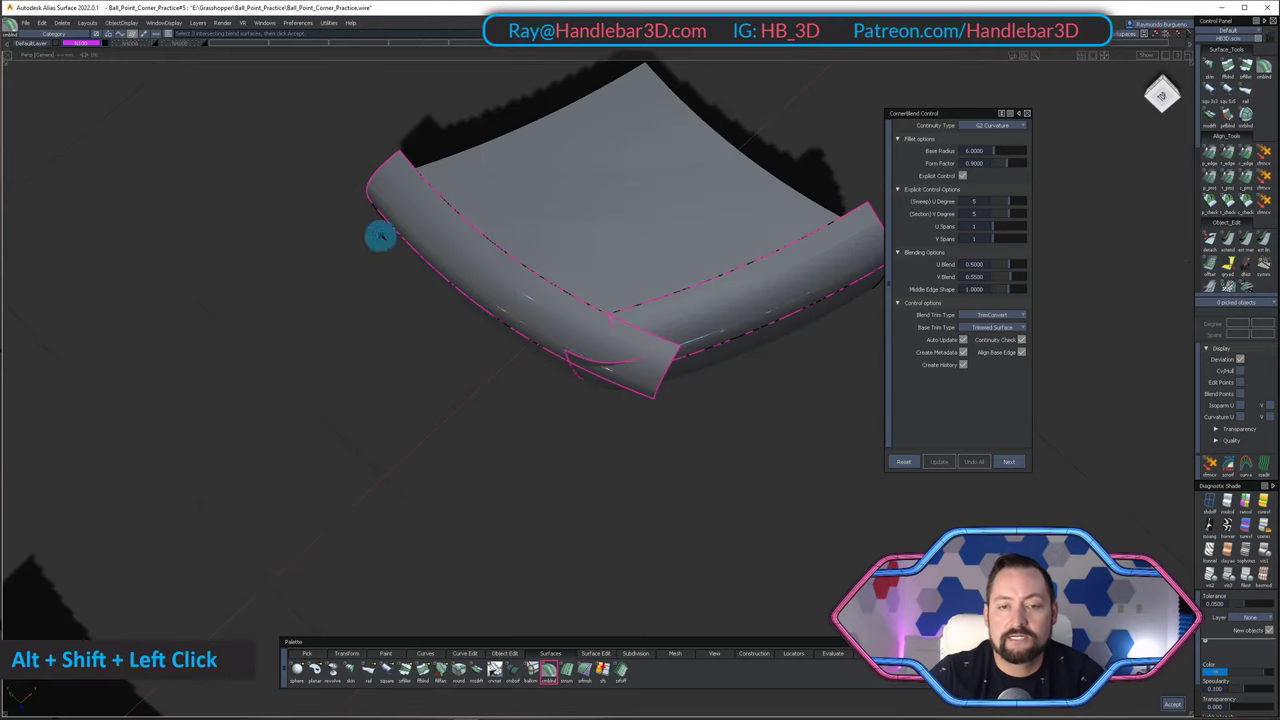
alt+shift+drag(614, 173, 551, 493)
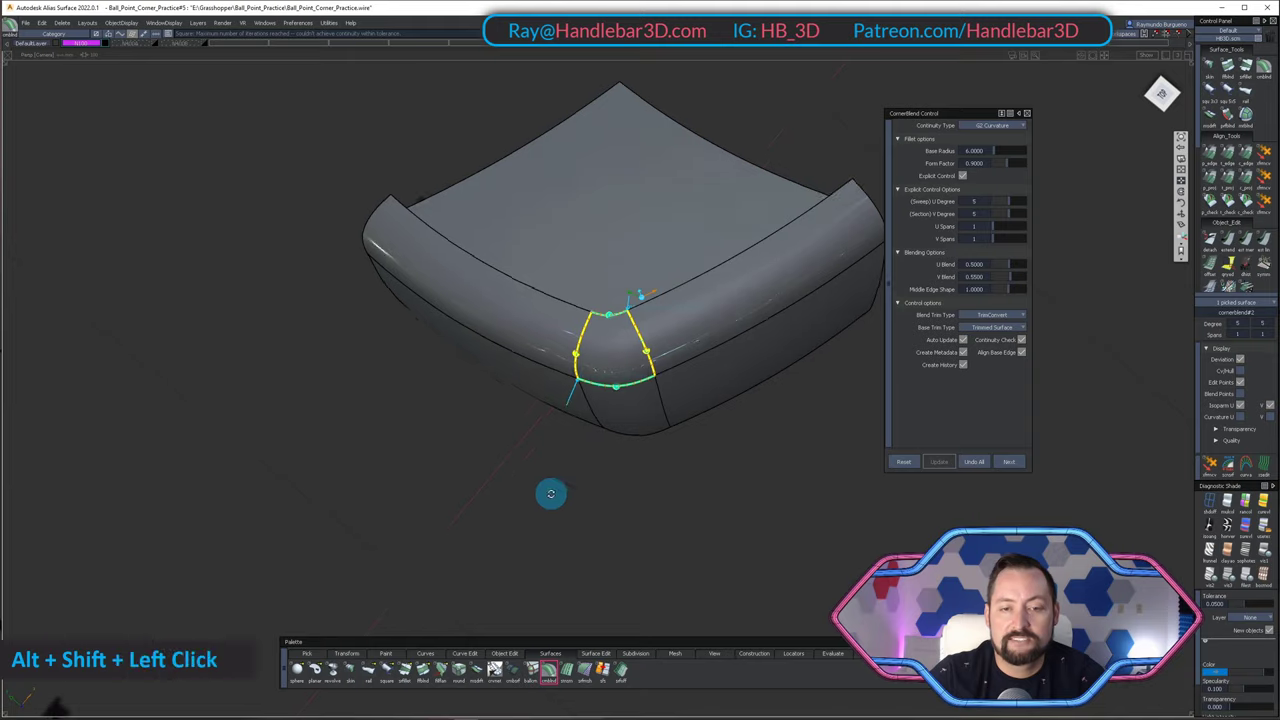
- Set the base radius of the box-shaped block's corner blend to 7
alt+shift+right_drag(551, 493, 611, 514)
alt+shift+drag(611, 514, 610, 230)
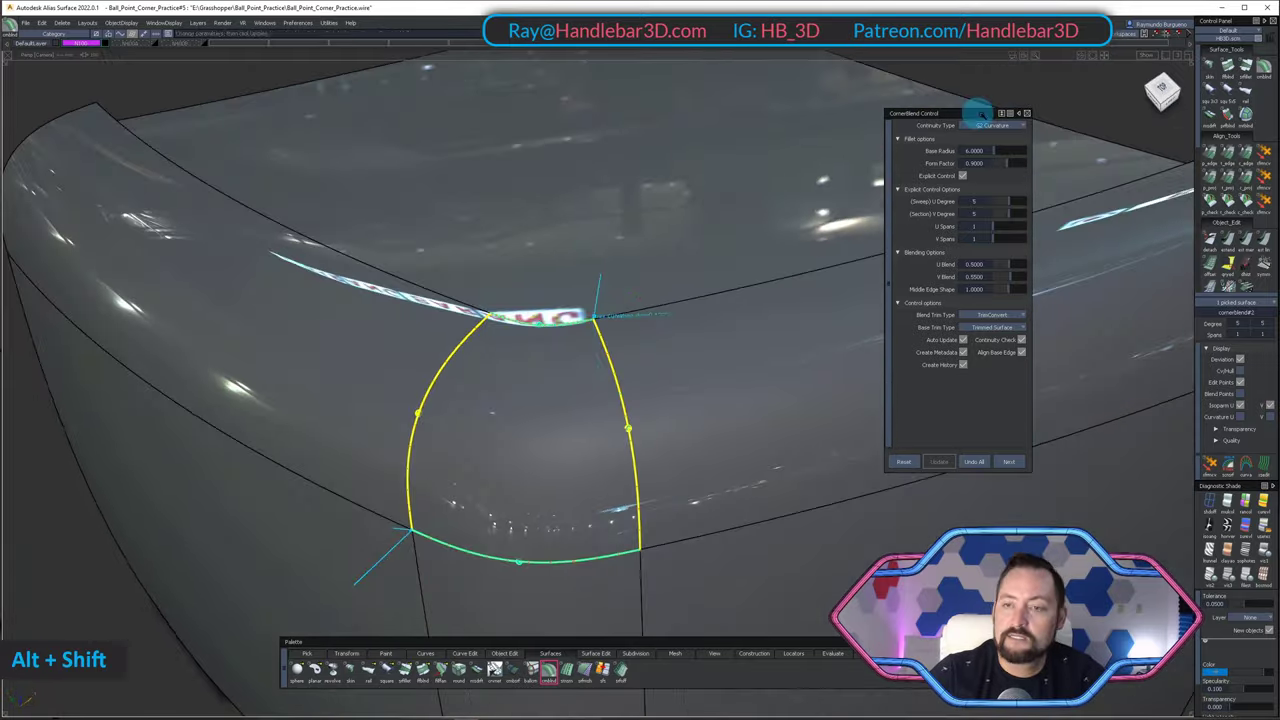
alt+shift+drag(517, 400, 517, 383)
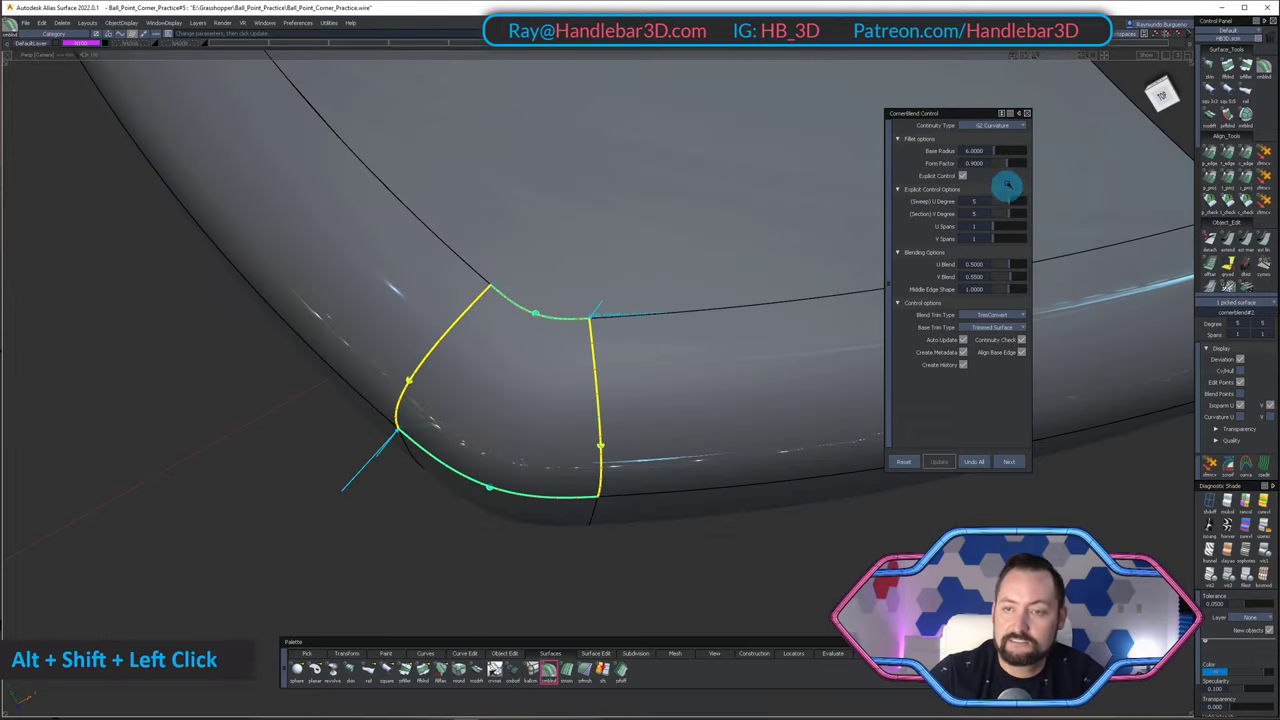
click(990, 150)
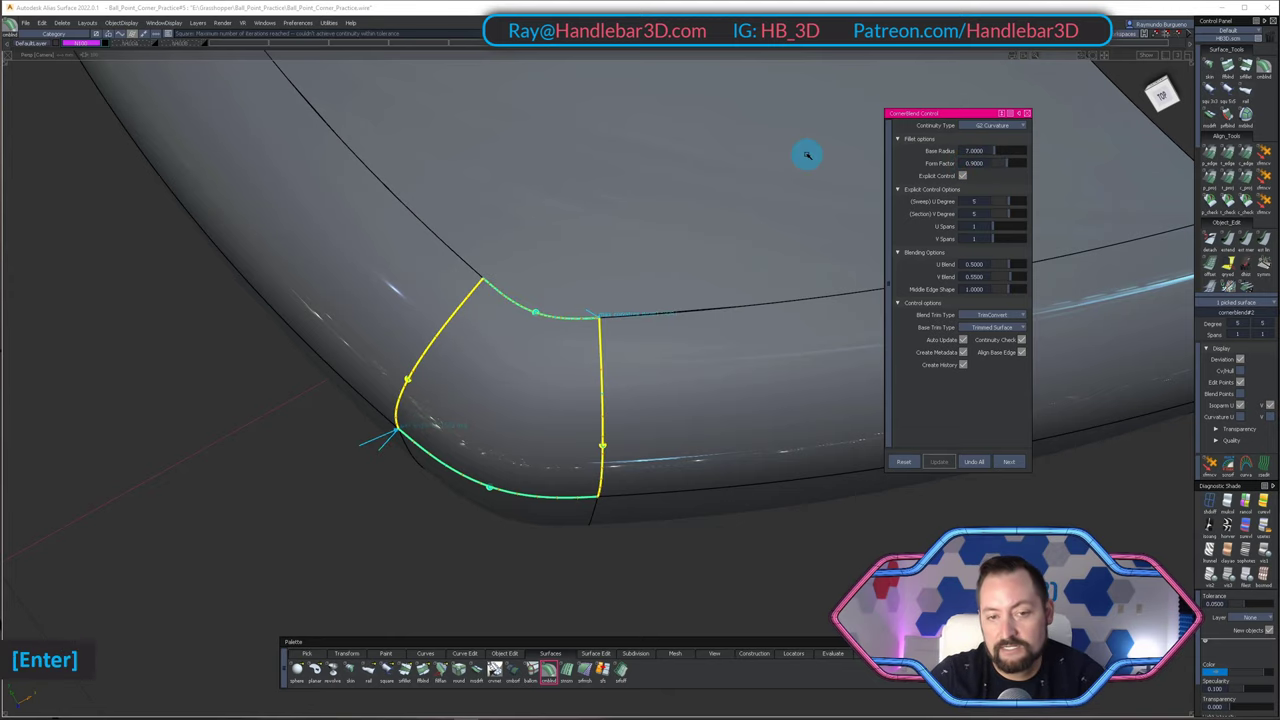
- Select the box-shaped block's corner blend with its three adjoining fillets and display their control vertices
alt+shift+drag(562, 482, 766, 284)
alt+shift+middle_drag(766, 284, 760, 263)
alt+shift+drag(760, 263, 711, 463)
ctrl+shift+drag(695, 290, 686, 318)
shift+click(672, 345)
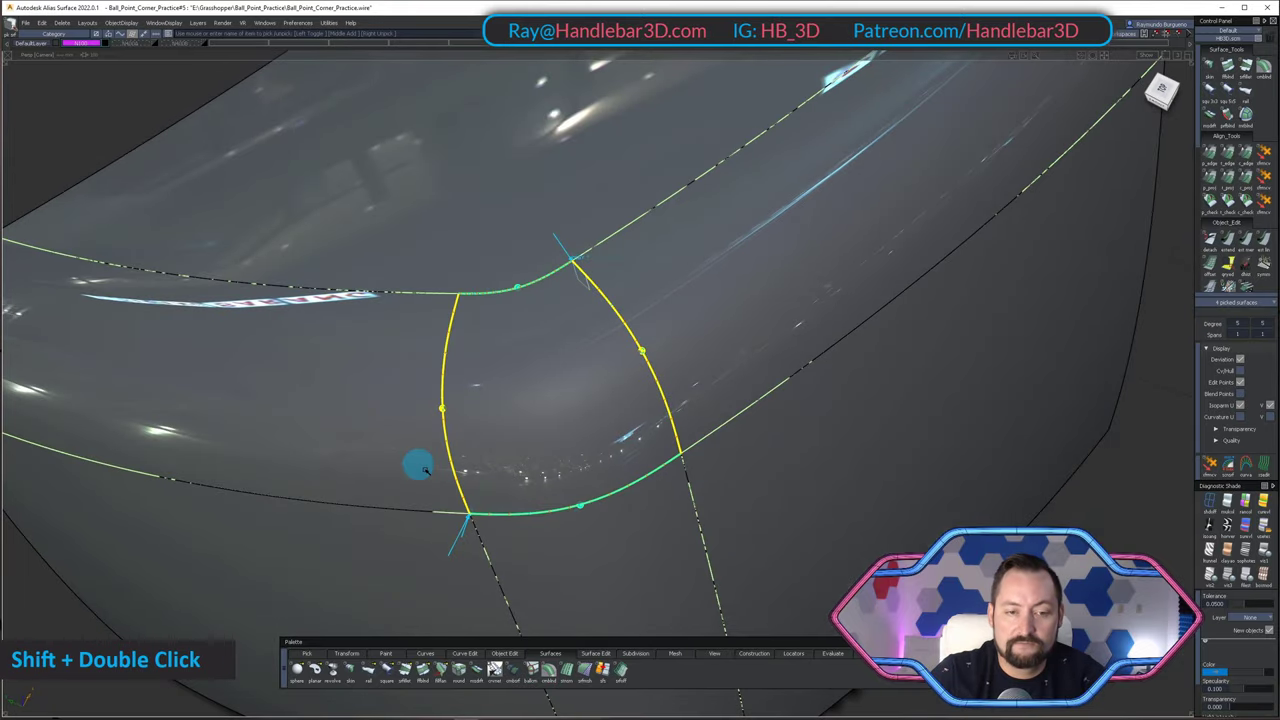
key(F9)
- Examine how the control vertex rows flow from the corner blend into the two top fillets and the vertical fillet
alt+shift+drag(591, 337, 457, 297)
alt+shift+right_drag(457, 297, 452, 308)
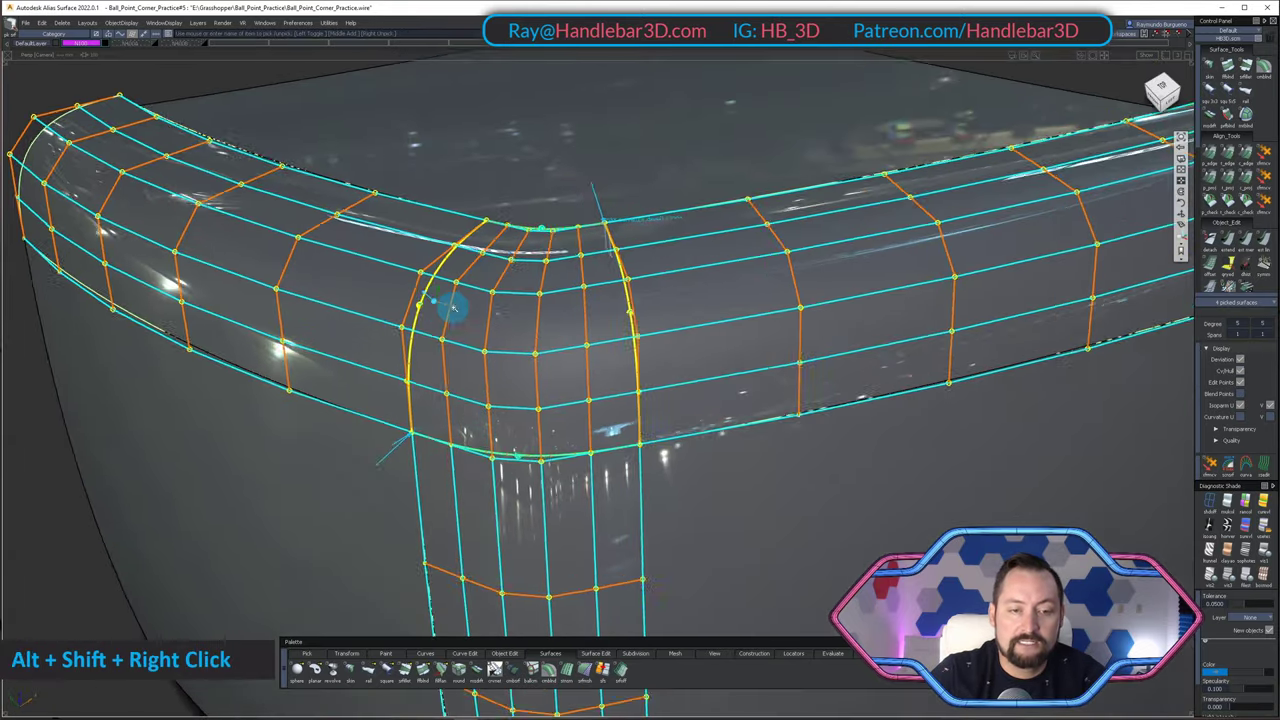
alt+shift+drag(452, 307, 420, 294)
alt+shift+right_drag(420, 294, 503, 297)
alt+shift+drag(503, 297, 663, 229)
alt+shift+right_drag(663, 229, 491, 266)
alt+shift+drag(491, 266, 538, 343)
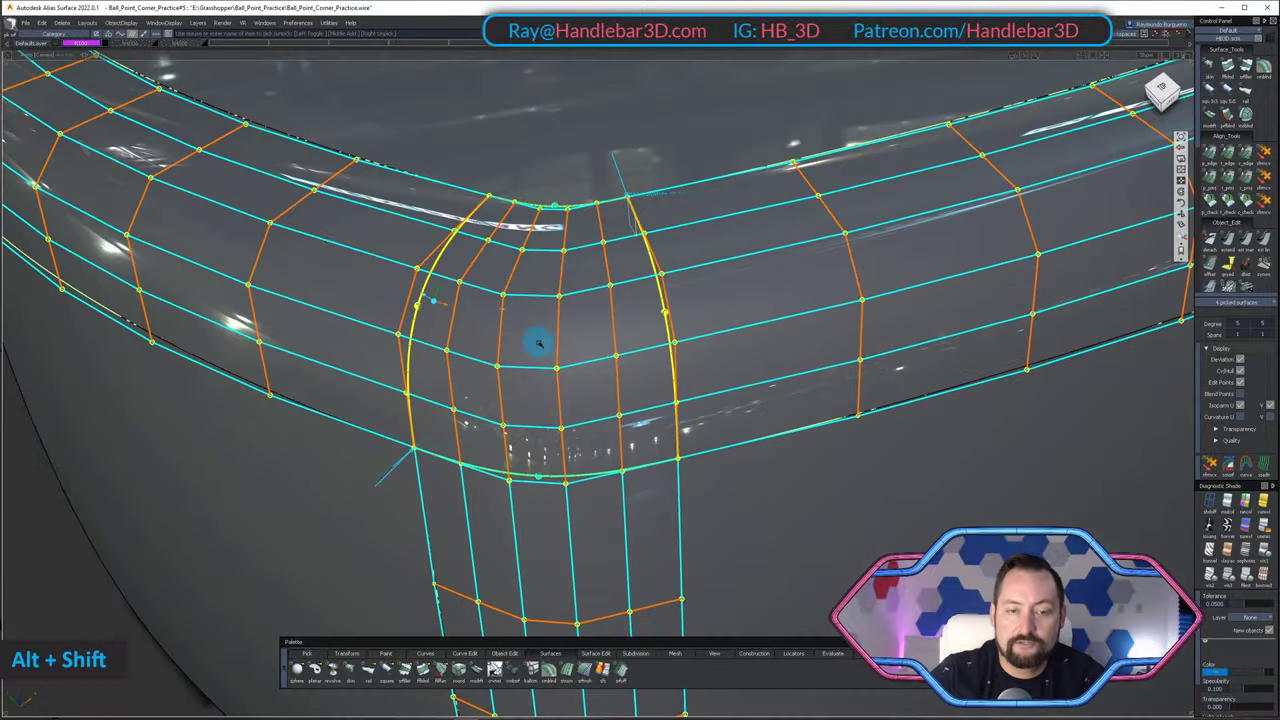
alt+shift+right_drag(538, 343, 677, 254)
alt+shift+middle_drag(677, 254, 609, 346)
alt+shift+drag(609, 346, 686, 443)
alt+shift+middle_drag(666, 451, 711, 437)
alt+shift+drag(711, 437, 704, 190)
- Select all of the box-shaped block's surfaces, delete their construction history and clear the selection
ctrl+shift+drag(706, 178, 704, 204)
drag(629, 298, 697, 302)
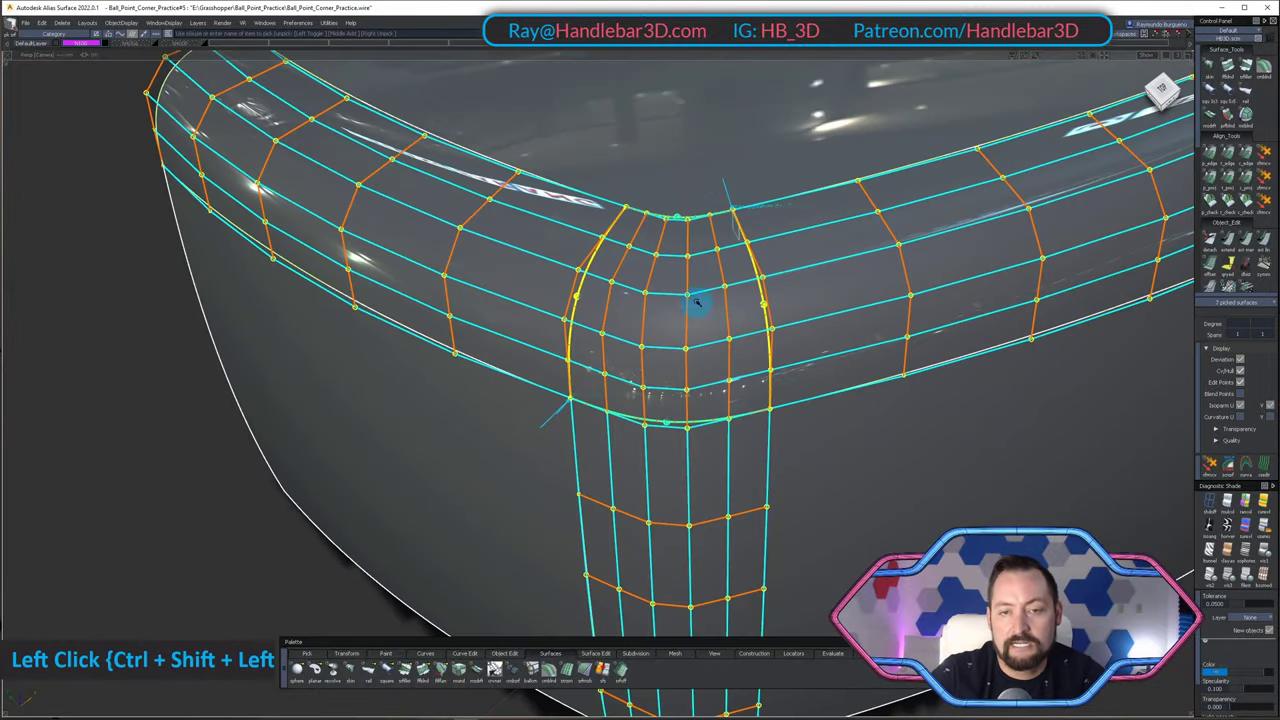
key(w)
key(space)
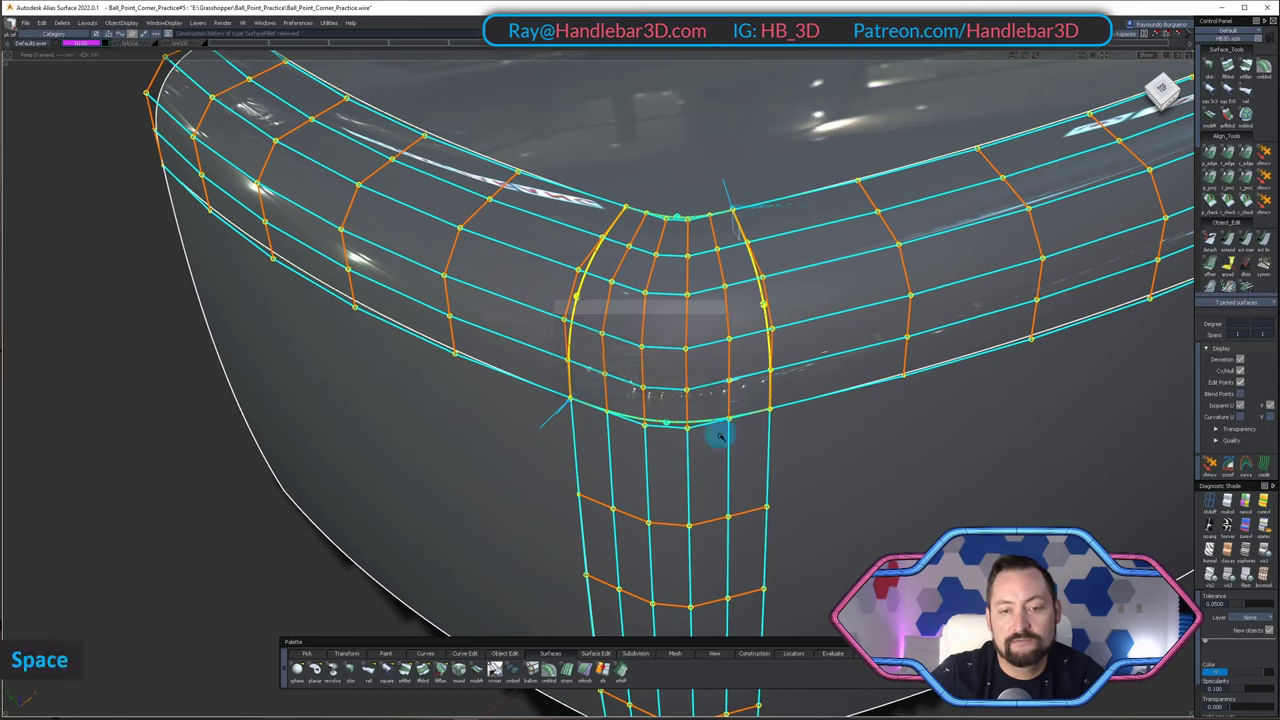
ctrl+shift+drag(720, 437, 643, 243)
alt+shift+right_drag(643, 243, 732, 290)
alt+shift+drag(732, 290, 780, 400)
alt+shift+right_drag(780, 400, 711, 403)
alt+shift+drag(711, 403, 709, 191)
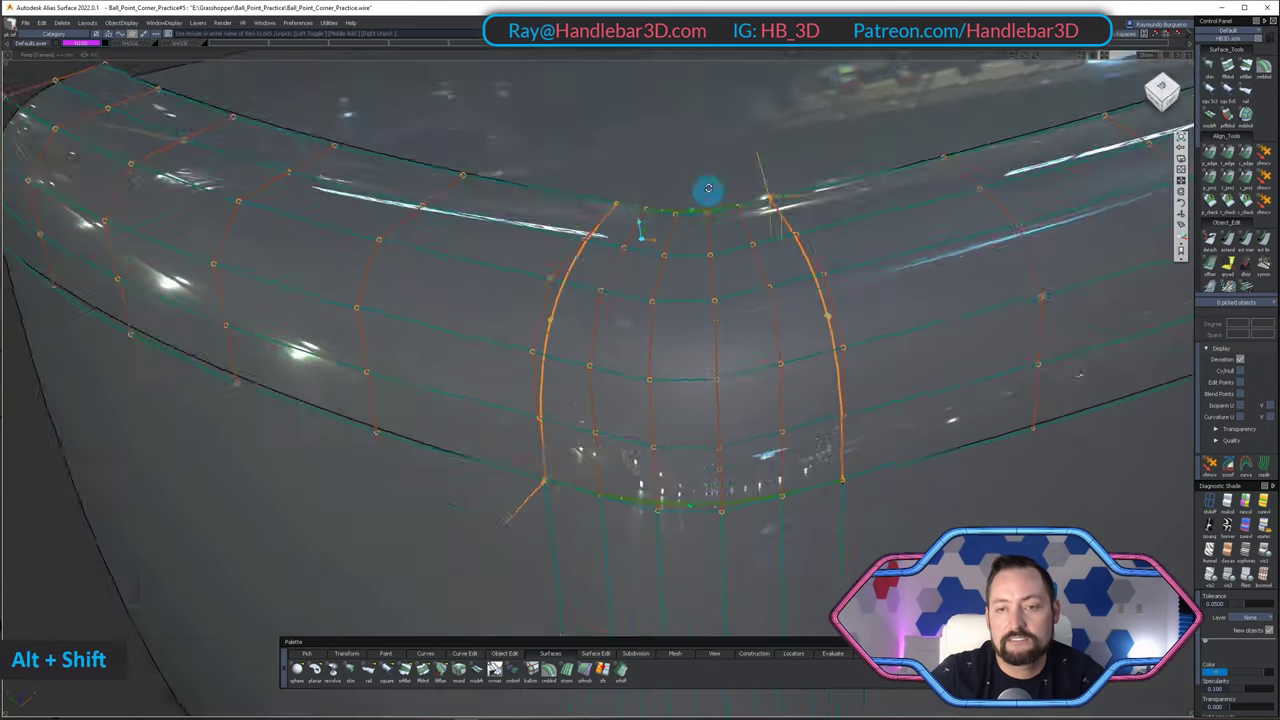
- Pick the corner blend's lower-left interior control vertex and ready it for moving along the normal, U and V directions
alt+shift+right_drag(709, 191, 777, 188)
alt+shift+drag(777, 188, 905, 168)
alt+shift+right_drag(905, 168, 886, 129)
alt+shift+drag(886, 129, 466, 457)
click(551, 383)
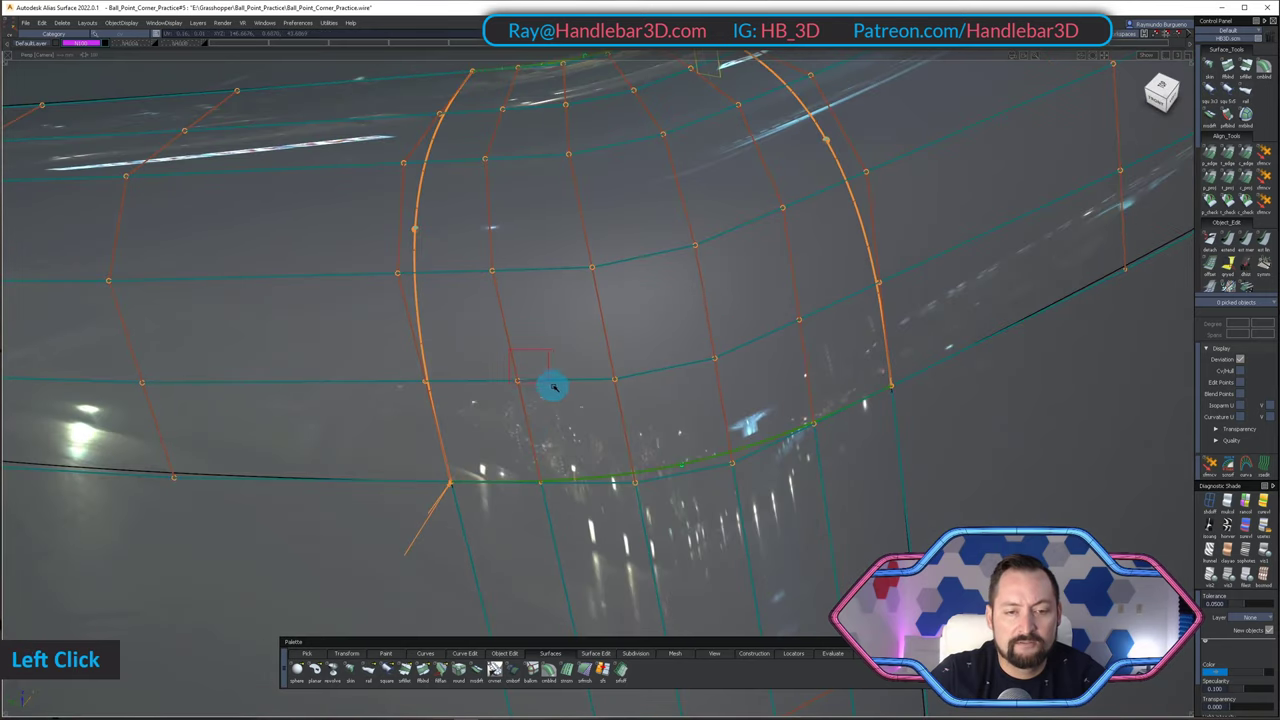
alt+shift+drag(551, 383, 915, 265)
key(ctrl+shift+z)
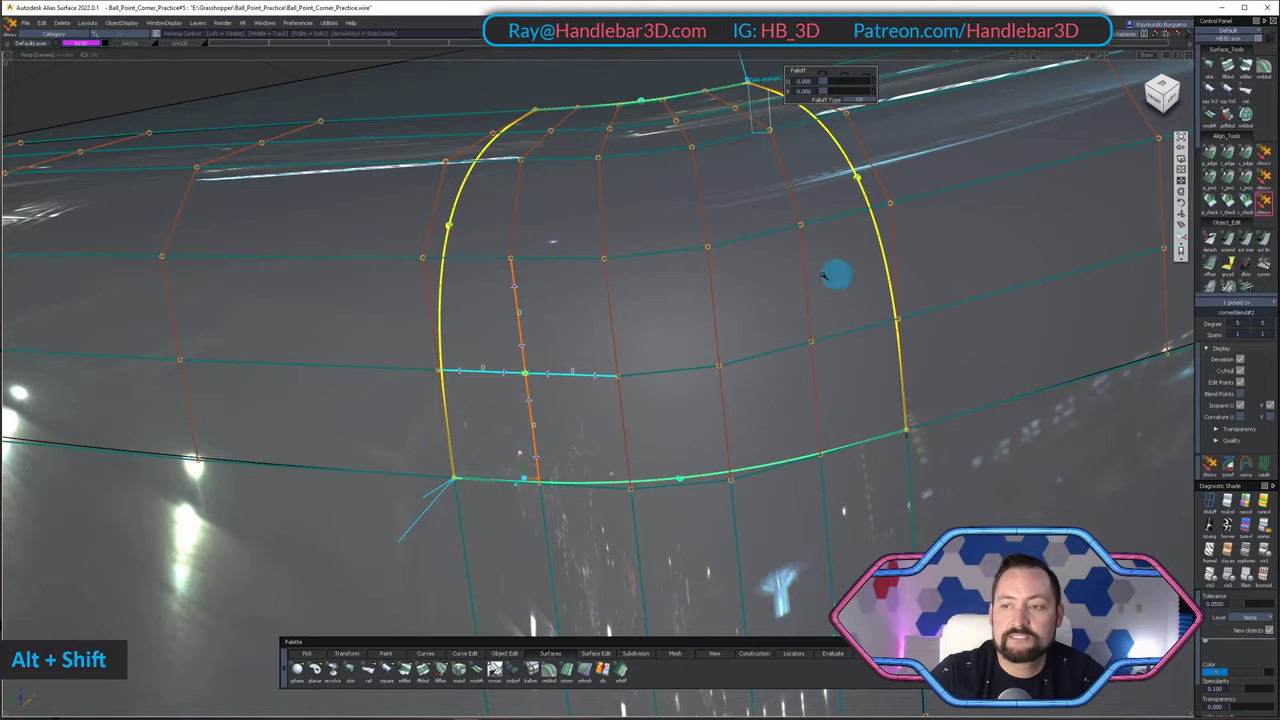
- Try to move the next interior control vertex along the corner blend's lower interior row, and clear the selection
alt+shift+drag(837, 274, 634, 486)
ctrl+shift+double_click(665, 401)
mouse_move(665, 401)
alt+shift+mouse_down()
mouse_move(657, 386)
mouse_move(680, 386)
alt+shift+mouse_up()
key(ctrl+shift+z)
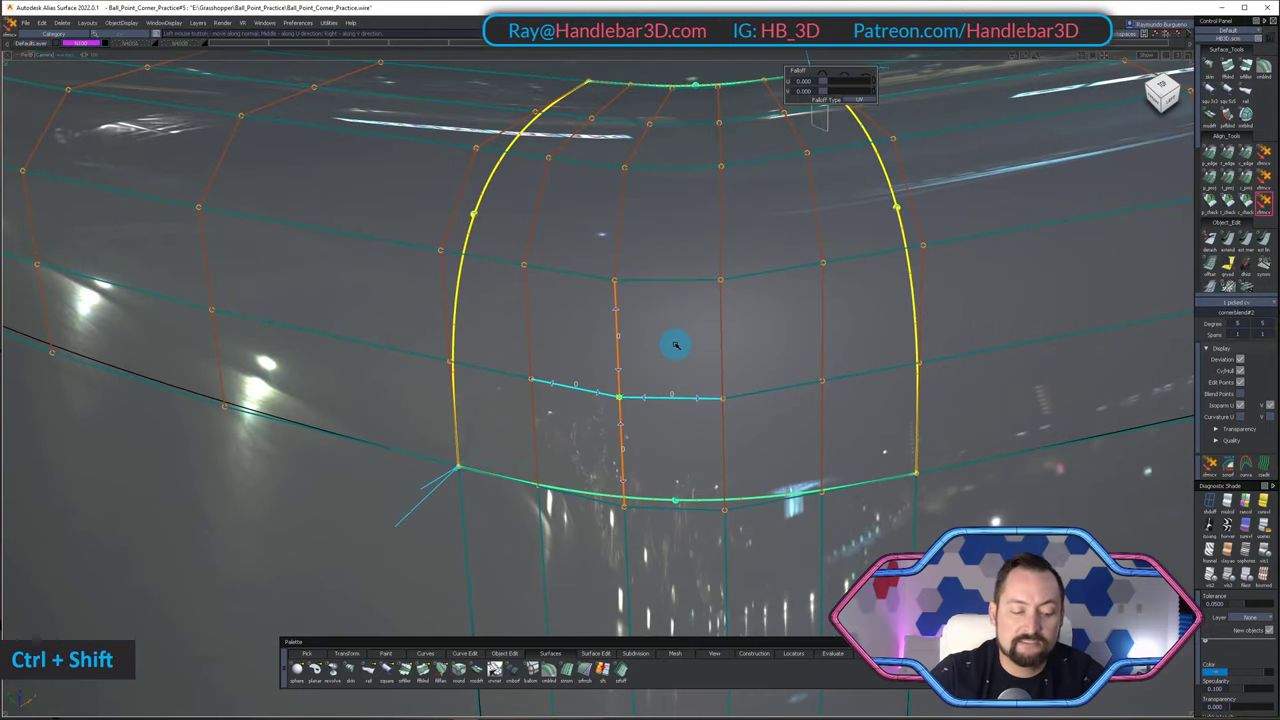
key(space)
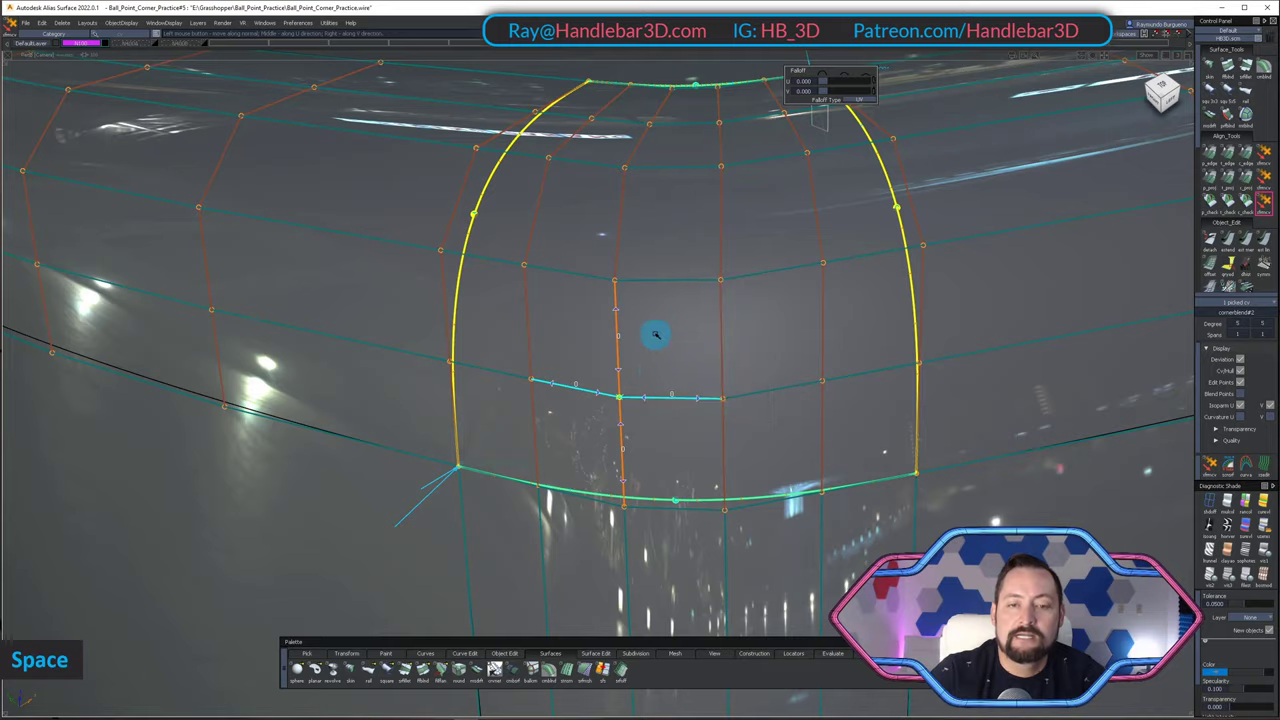
alt+shift+drag(654, 334, 666, 366)
click(567, 397)
drag(567, 397, 712, 355)
drag(721, 398, 697, 406)
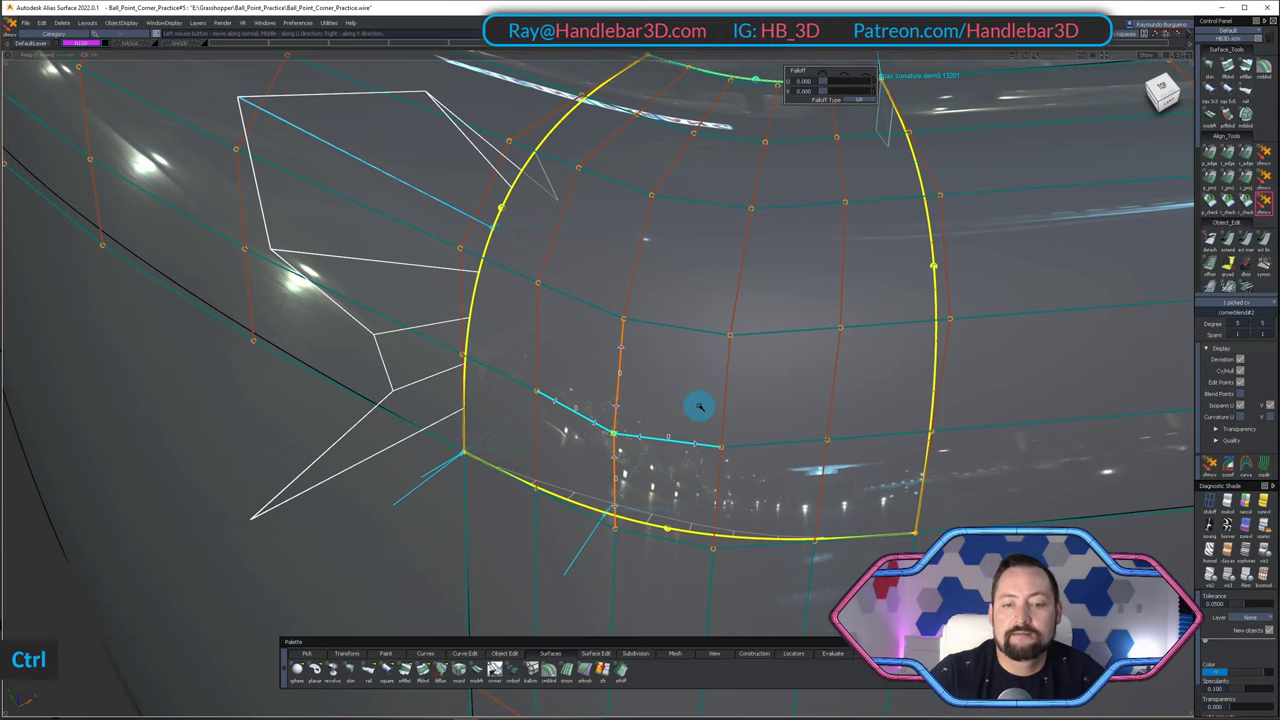
ctrl+shift+click(657, 277)
- Select the corner blend surface and examine its control vertex flow into the adjoining fillets from several angles
alt+shift+drag(657, 277, 711, 251)
alt+shift+right_drag(711, 251, 760, 353)
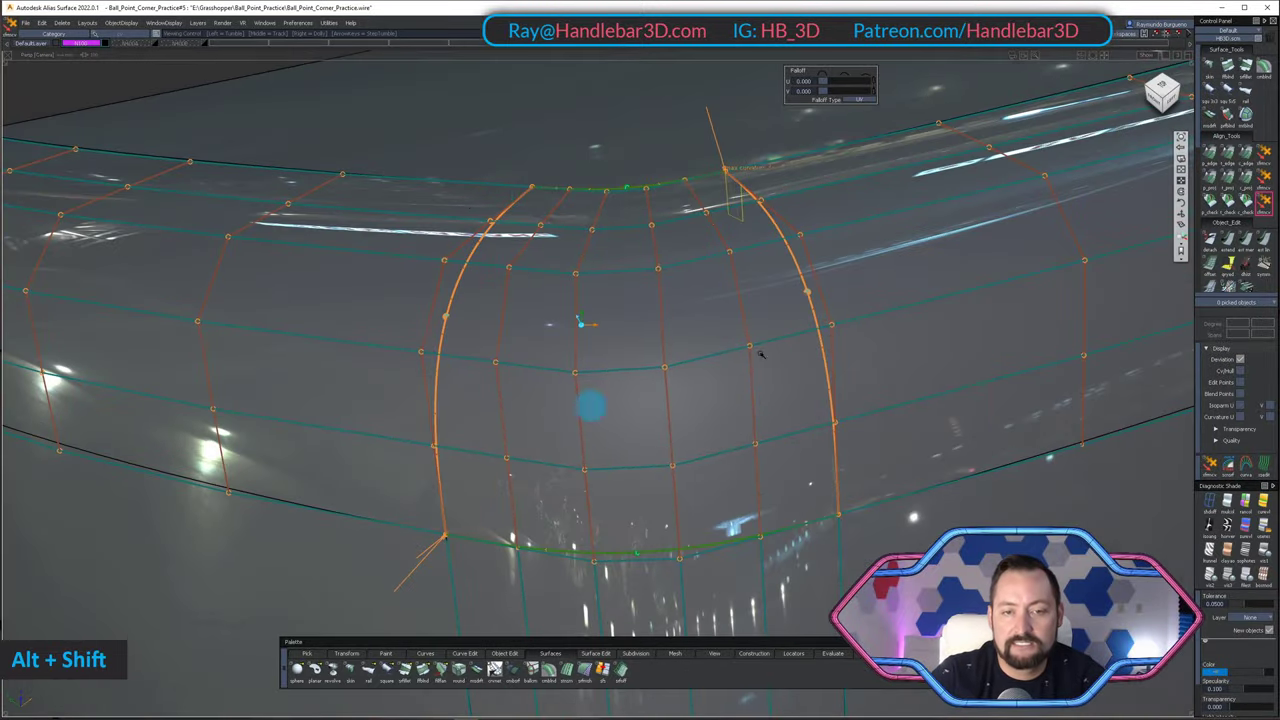
alt+shift+drag(760, 353, 680, 194)
alt+shift+right_drag(680, 194, 746, 197)
alt+shift+drag(746, 197, 706, 189)
ctrl+shift+click(632, 343)
alt+shift+drag(629, 345, 449, 343)
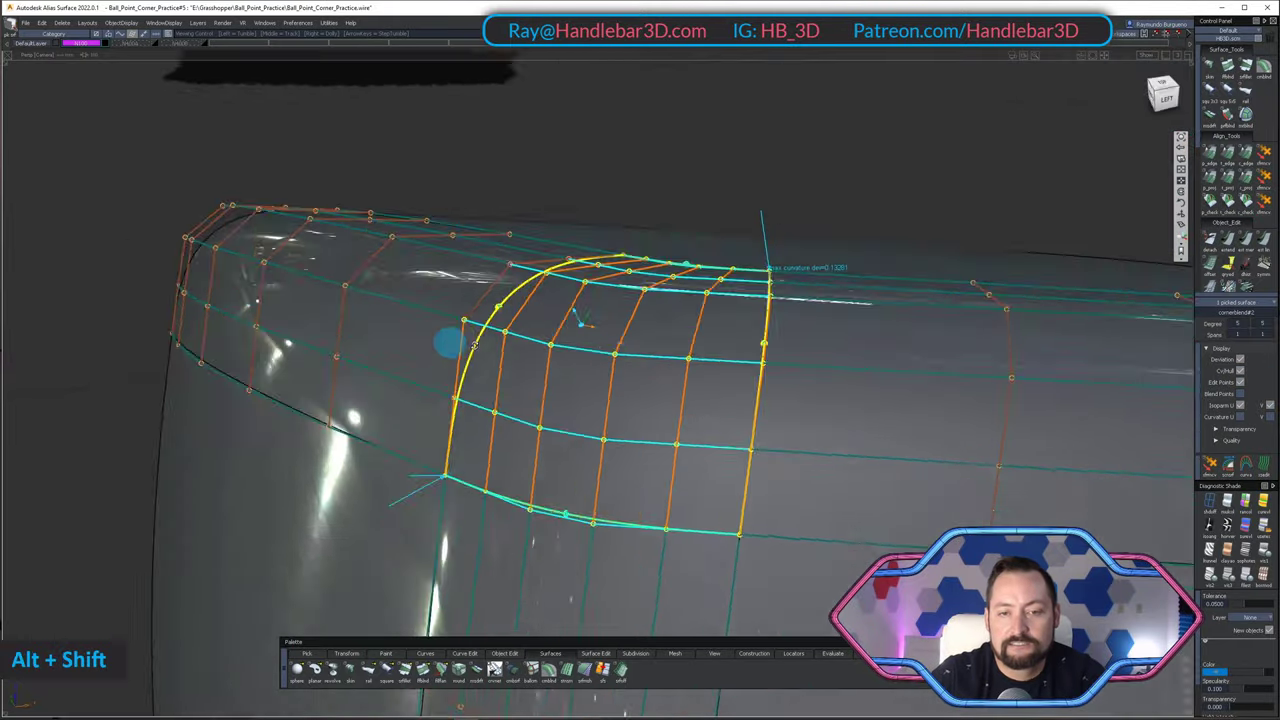
alt+shift+right_drag(449, 343, 613, 391)
alt+shift+drag(612, 390, 567, 406)
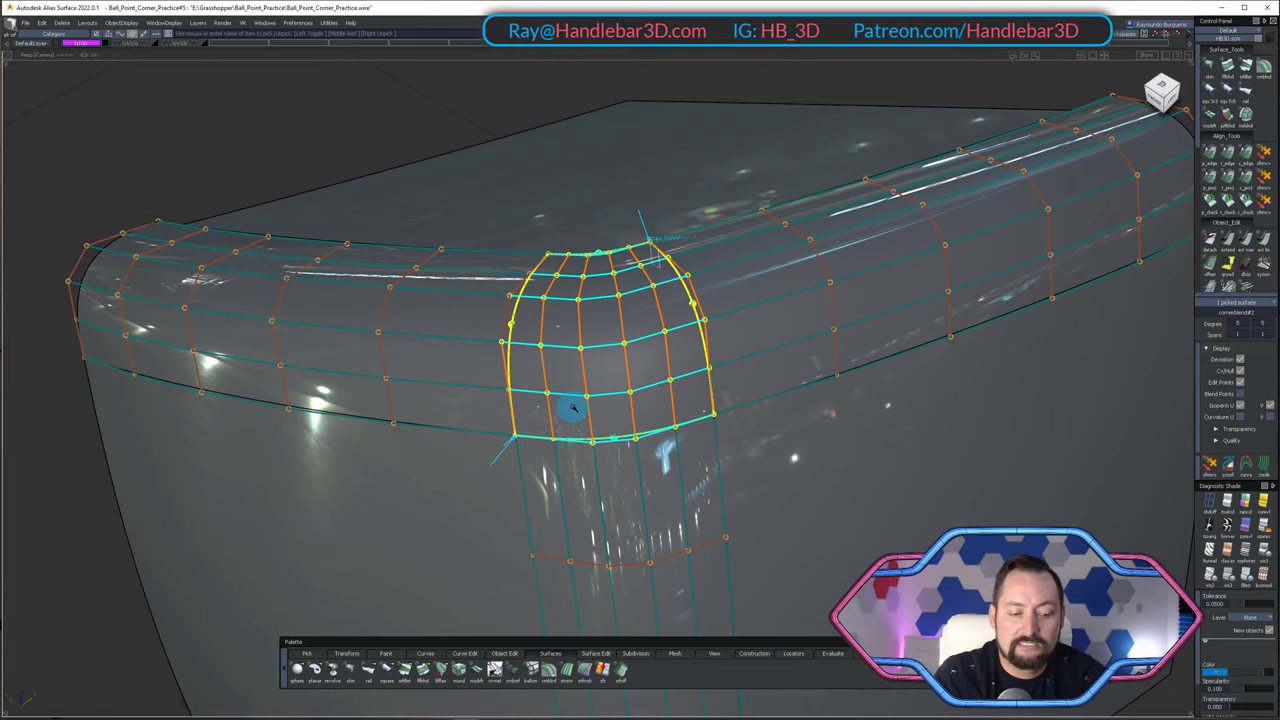
key(alt+l)
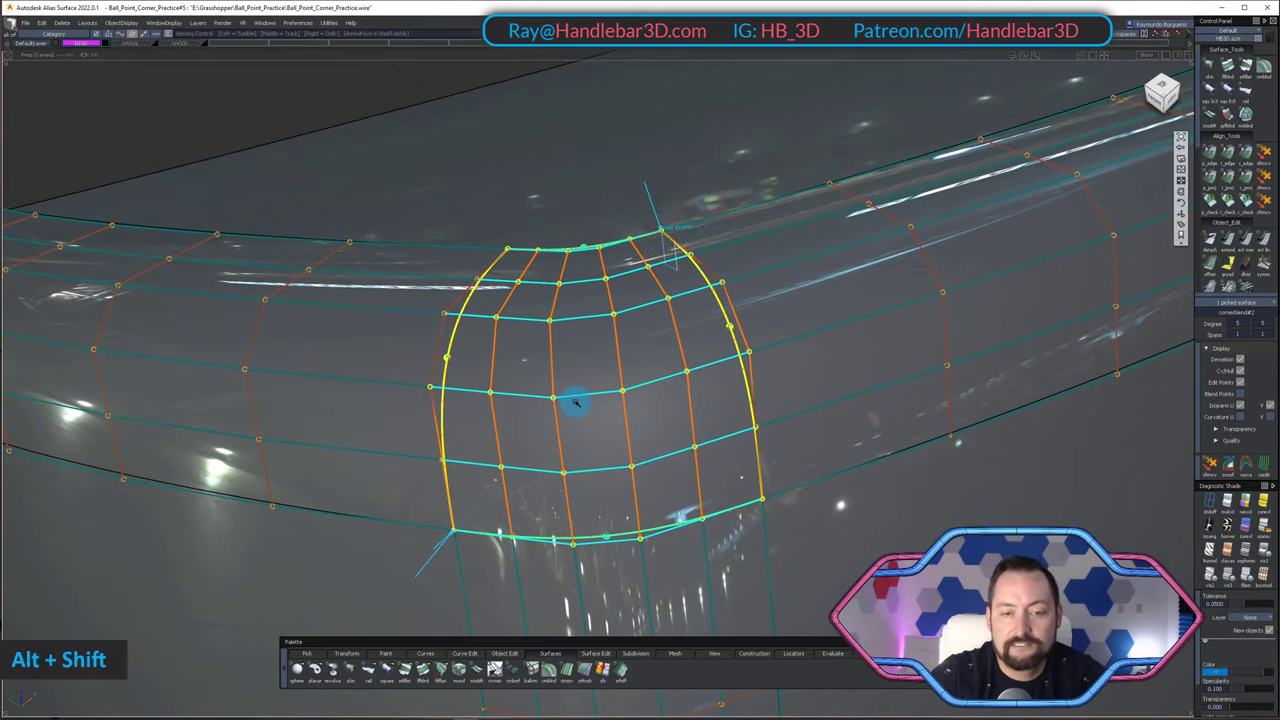
alt+shift+right_drag(571, 403, 580, 394)
alt+shift+drag(580, 394, 591, 320)
alt+shift+right_drag(591, 320, 598, 312)
alt+shift+drag(599, 313, 586, 324)
- Pick an interior control vertex near the corner blend's middle, bring up the mouse sensitivity and step size settings, and undo the last action
mouse_move(586, 324)
ctrl+shift+mouse_down()
mouse_move(586, 339)
mouse_move(397, 394)
mouse_move(517, 383)
ctrl+shift+mouse_up()
mouse_move(517, 383)
ctrl+shift+mouse_down()
mouse_move(606, 383)
mouse_move(583, 363)
mouse_move(606, 403)
ctrl+shift+mouse_up()
click(571, 345)
key(ctrl+shift+z)
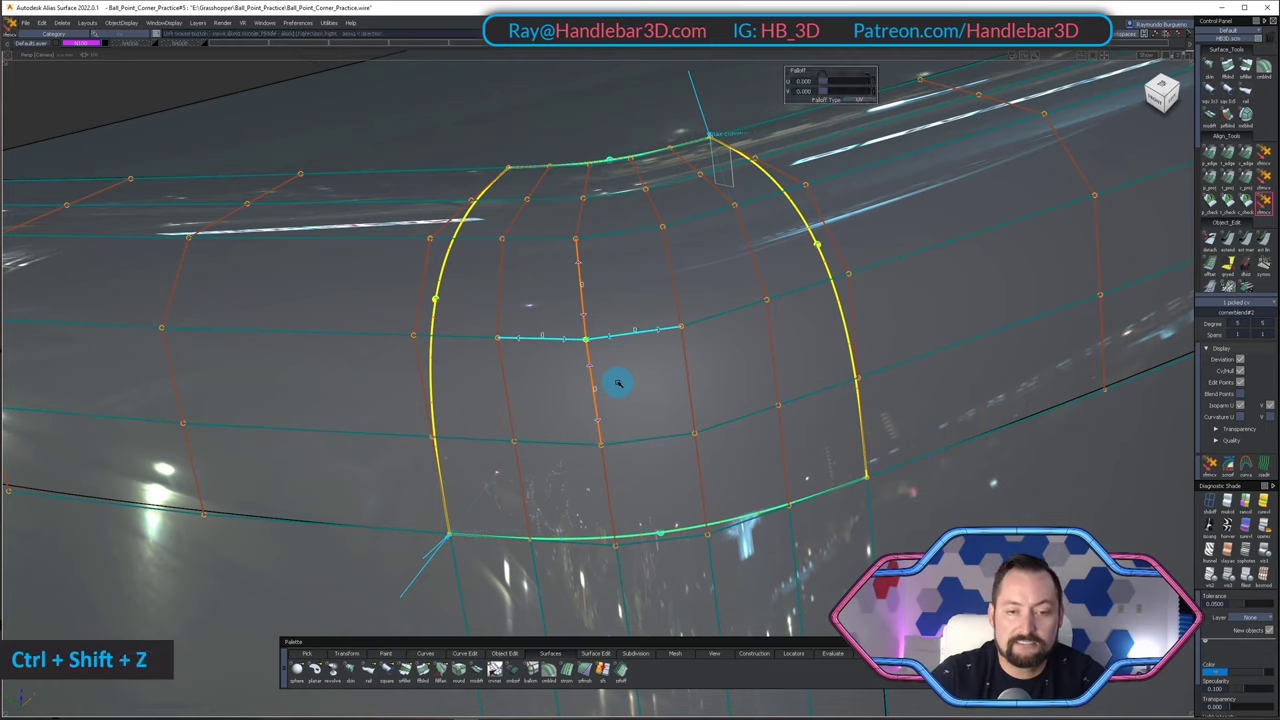
key(space)
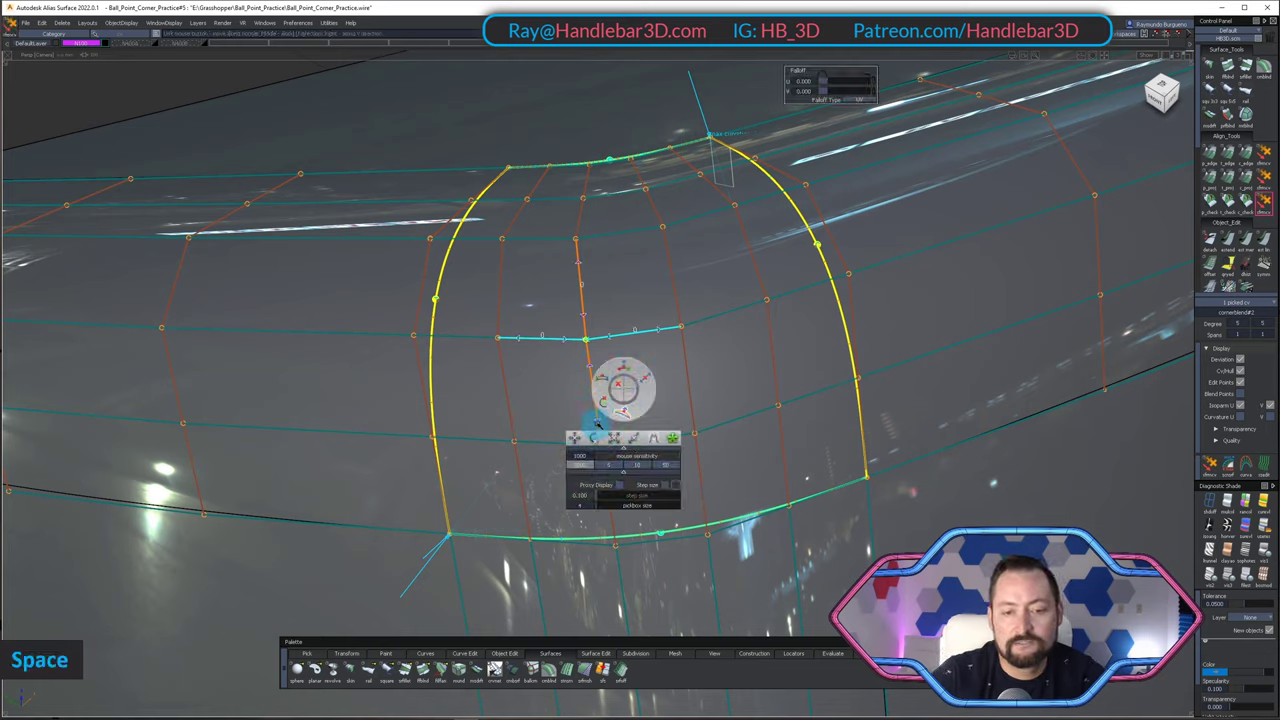
click(650, 373)
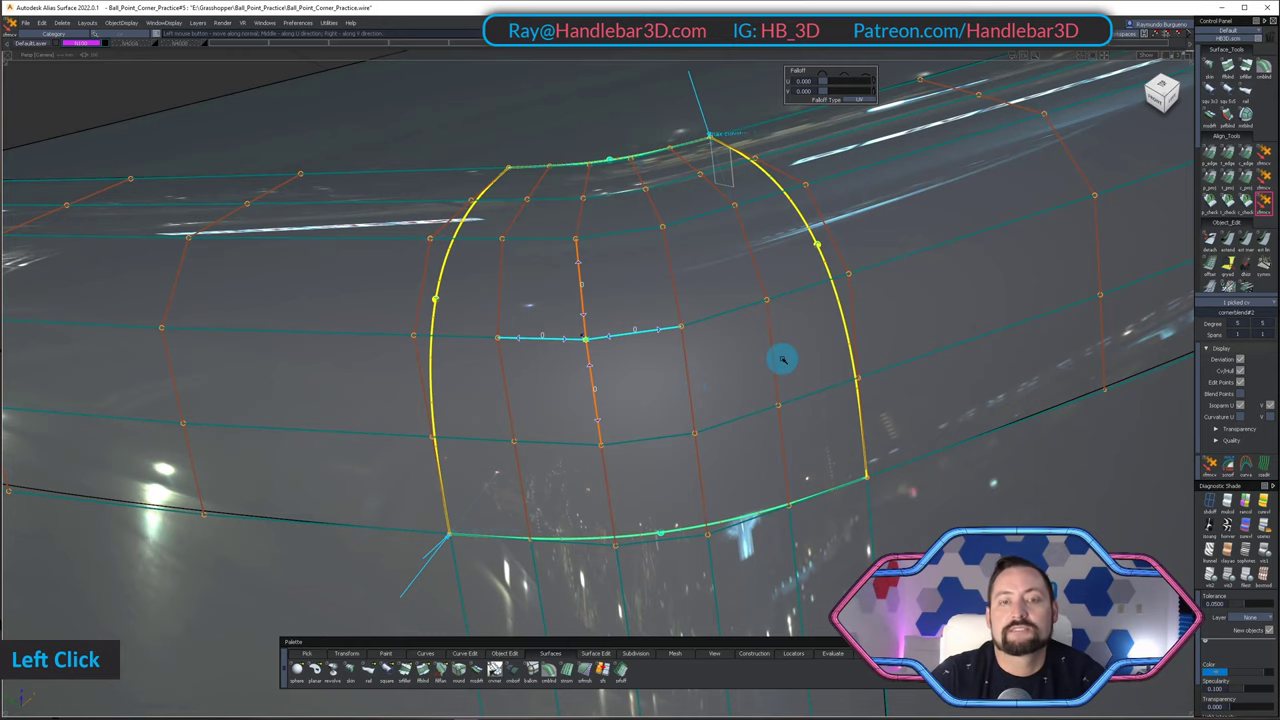
key(ctrl+z)
- Pick interior control vertices in the row above the corner blend's lower edge and ready the lower-left one for directional moving
alt+shift+drag(620, 443, 486, 398)
alt+shift+middle_drag(486, 398, 550, 373)
alt+shift+drag(550, 373, 614, 381)
ctrl+shift+drag(614, 381, 706, 443)
click(637, 377)
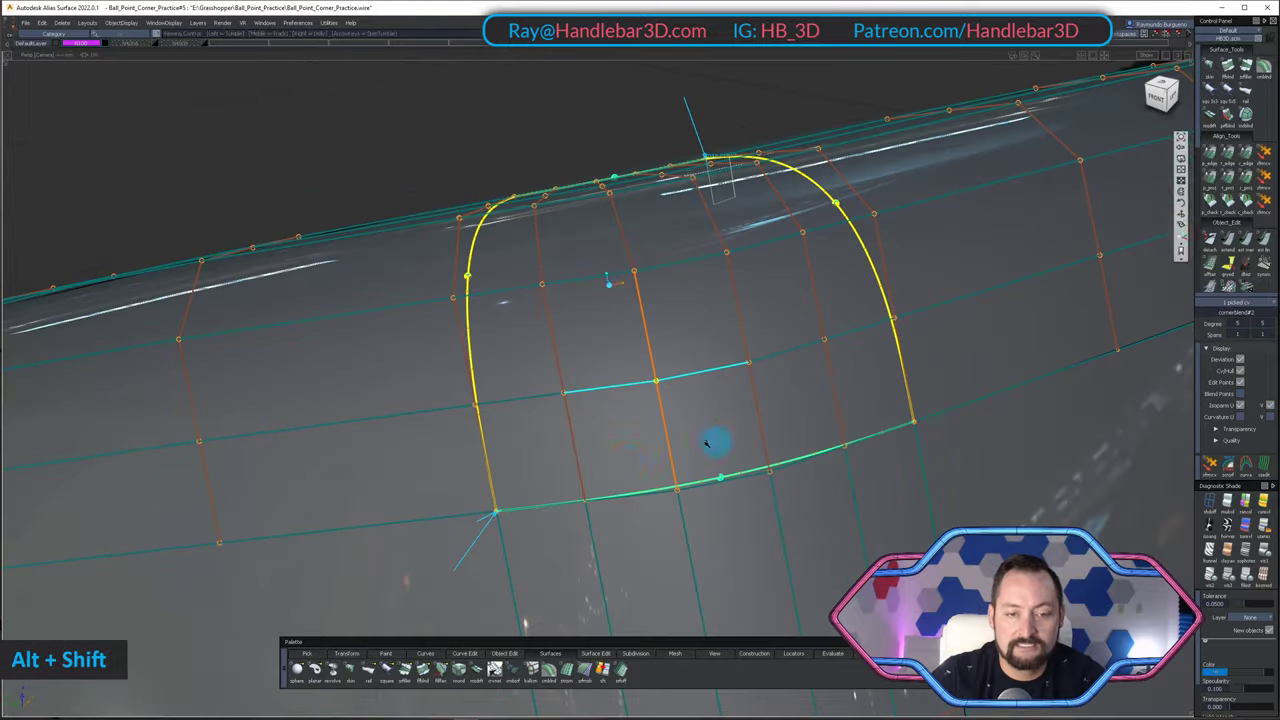
ctrl+shift+drag(640, 398, 468, 490)
ctrl+shift+drag(477, 426, 589, 420)
click(550, 388)
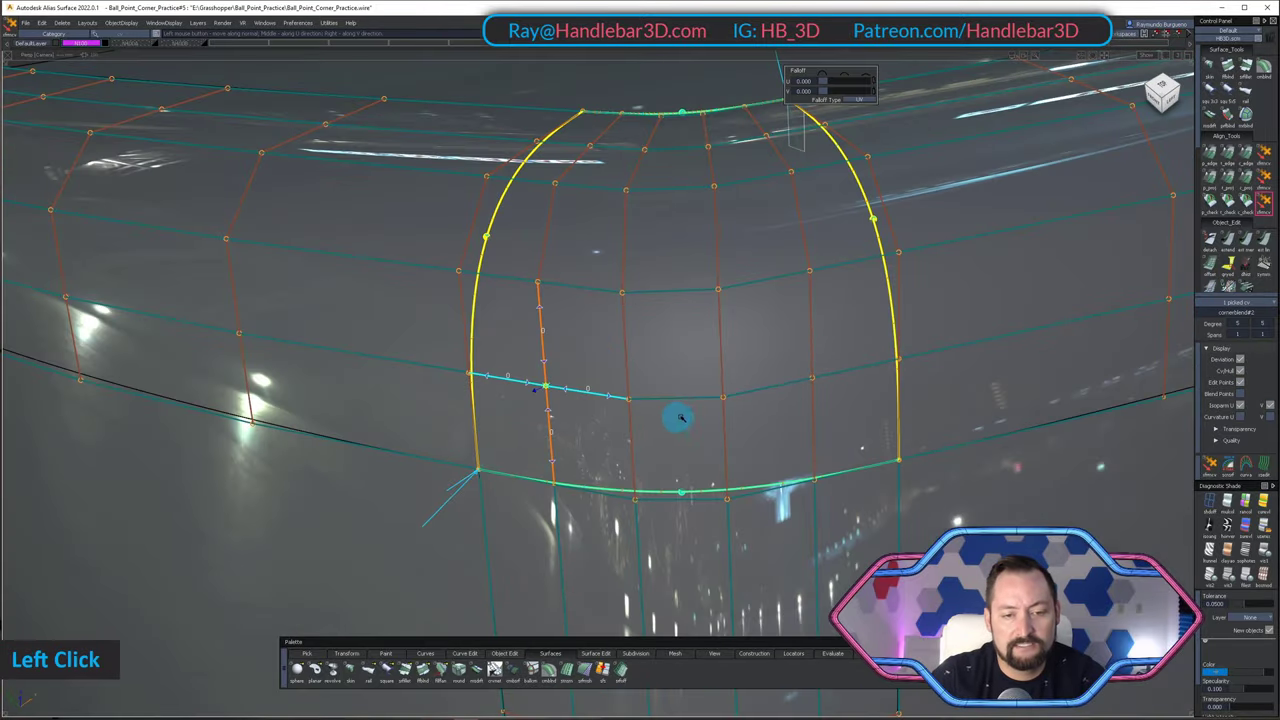
- Nudge the second control vertex from the left on the corner blend's lower edge to correct the left fillet's curvature deviation
ctrl+shift+double_click(577, 466)
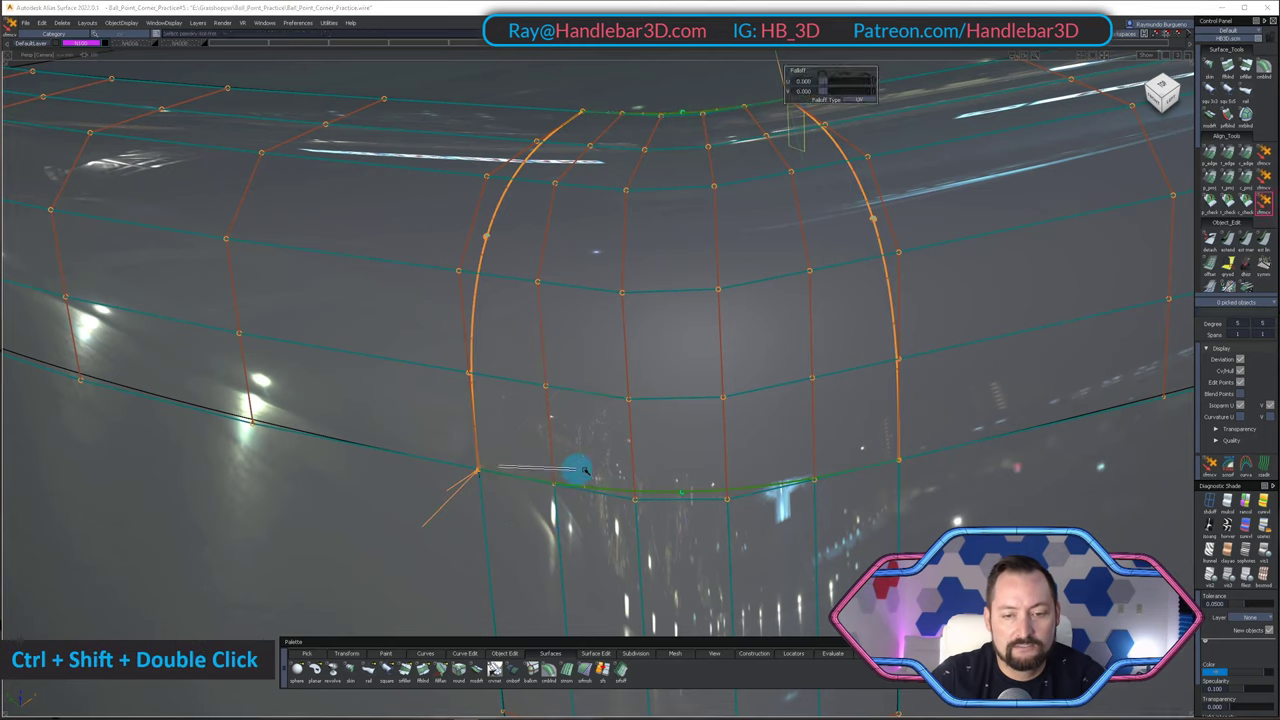
click(558, 488)
double_click(571, 500)
key(ctrl+shift+z)
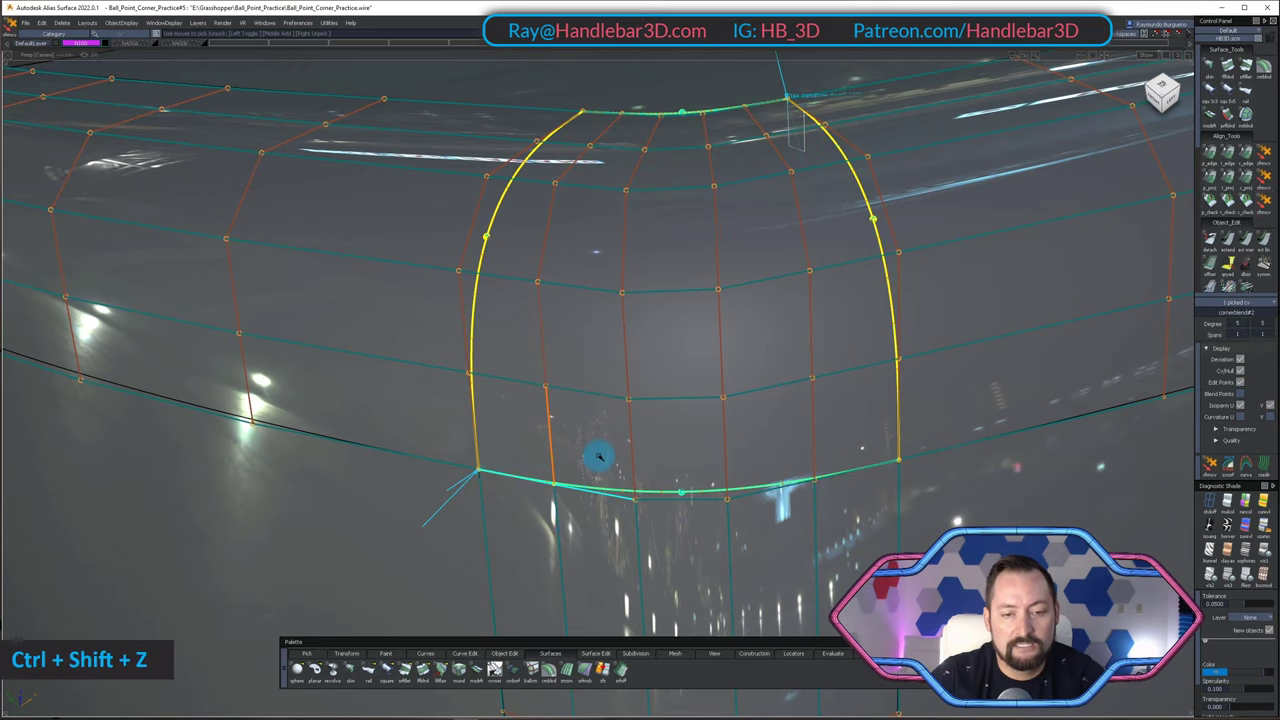
click(620, 453)
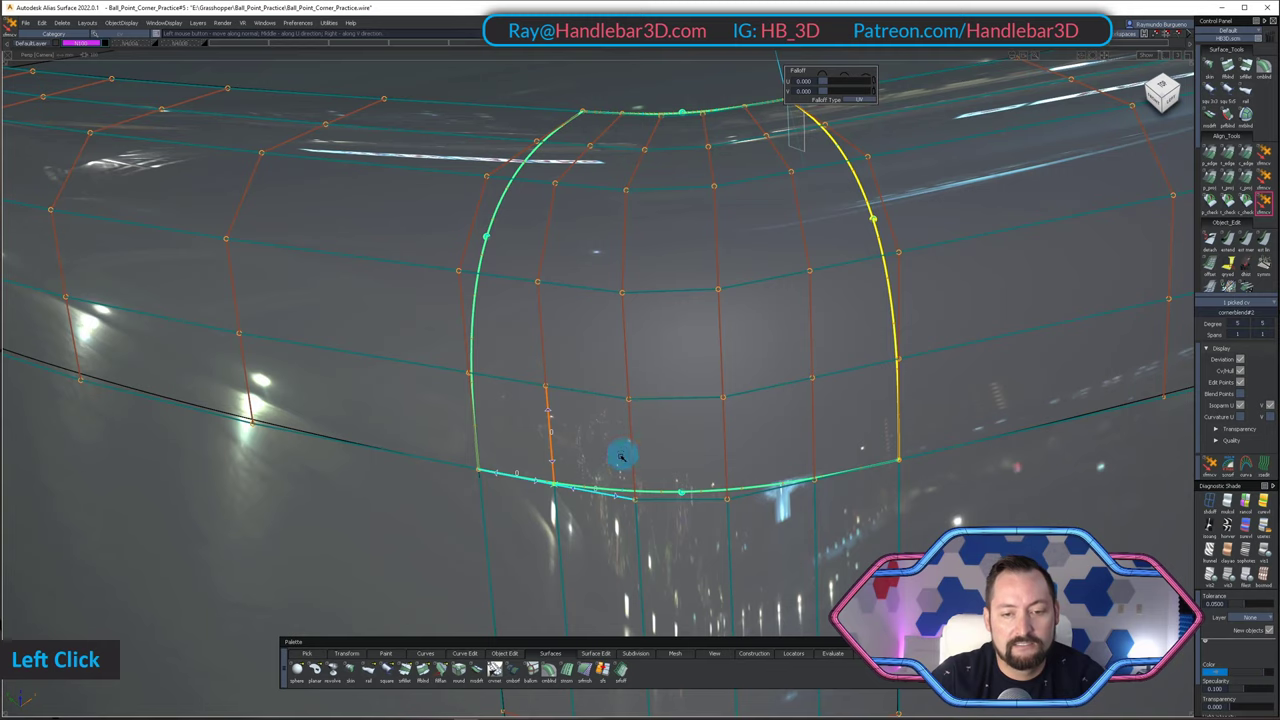
- Nudge the third control vertex from the right on the corner blend's upper edge to correct the right fillet's curvature deviation, and clear the selection
alt+shift+drag(477, 443, 568, 466)
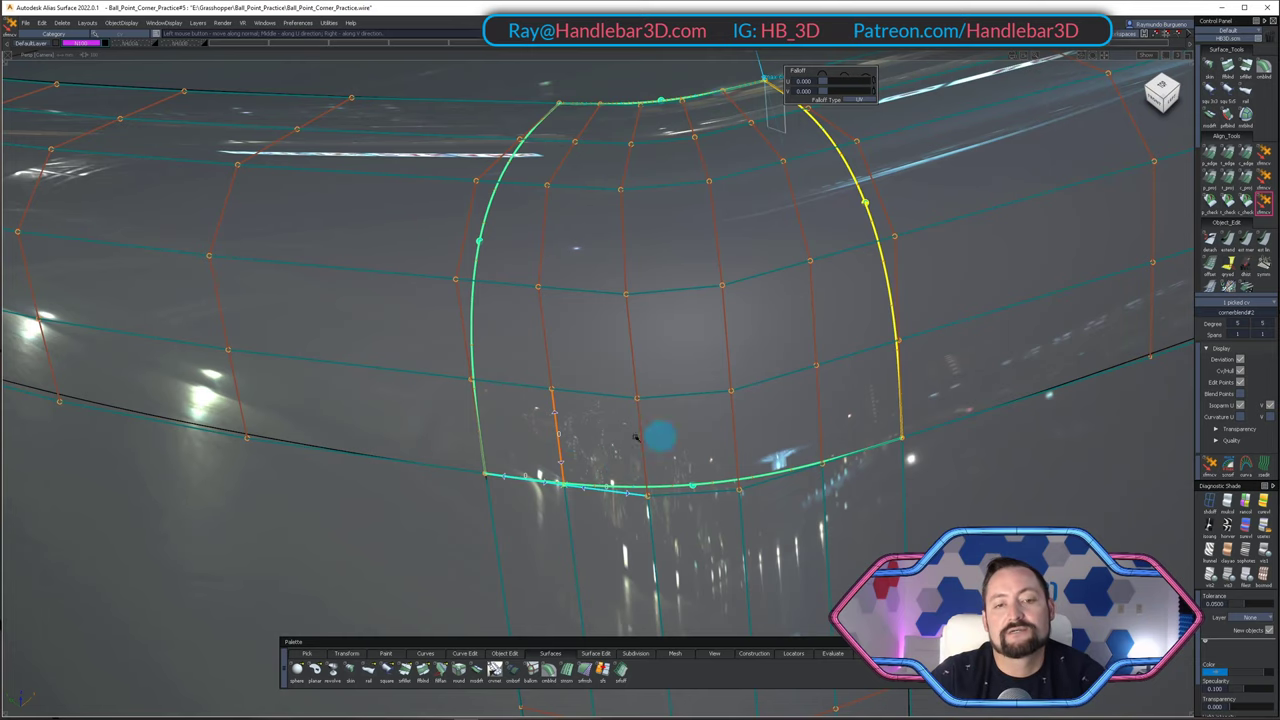
alt+shift+middle_drag(766, 371, 677, 523)
alt+shift+drag(677, 523, 560, 308)
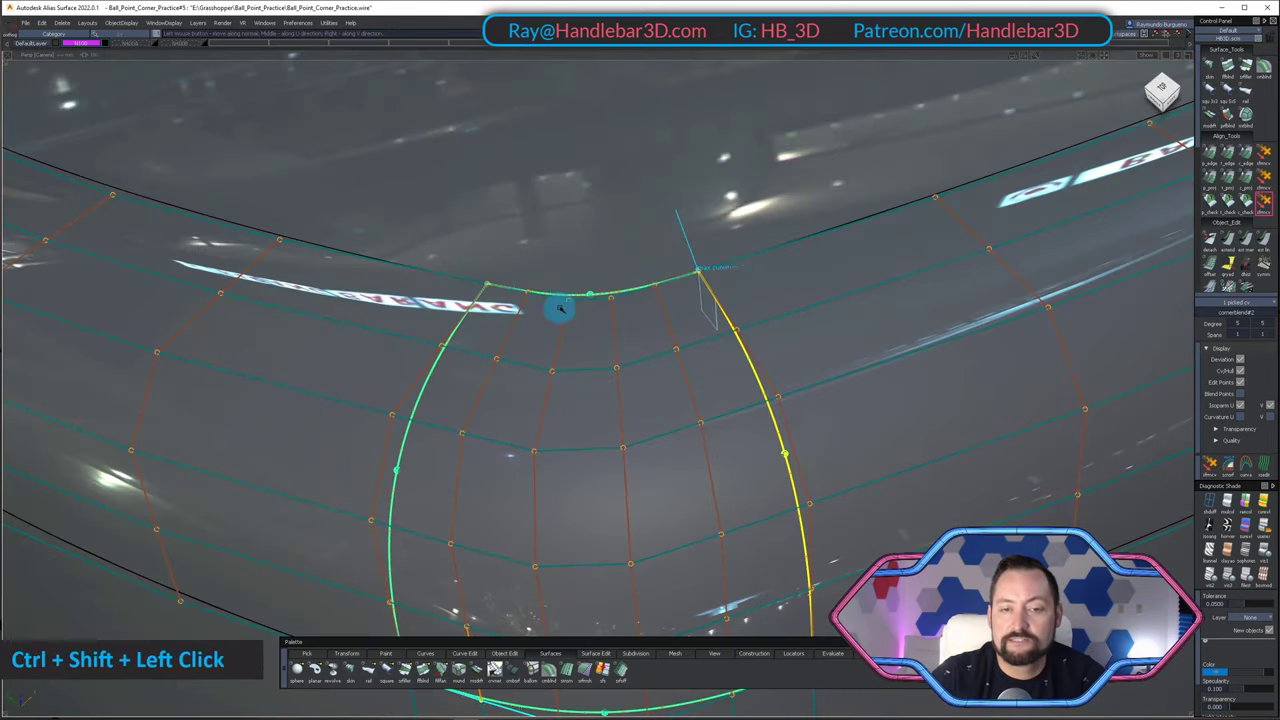
click(618, 303)
alt+shift+drag(629, 277, 673, 227)
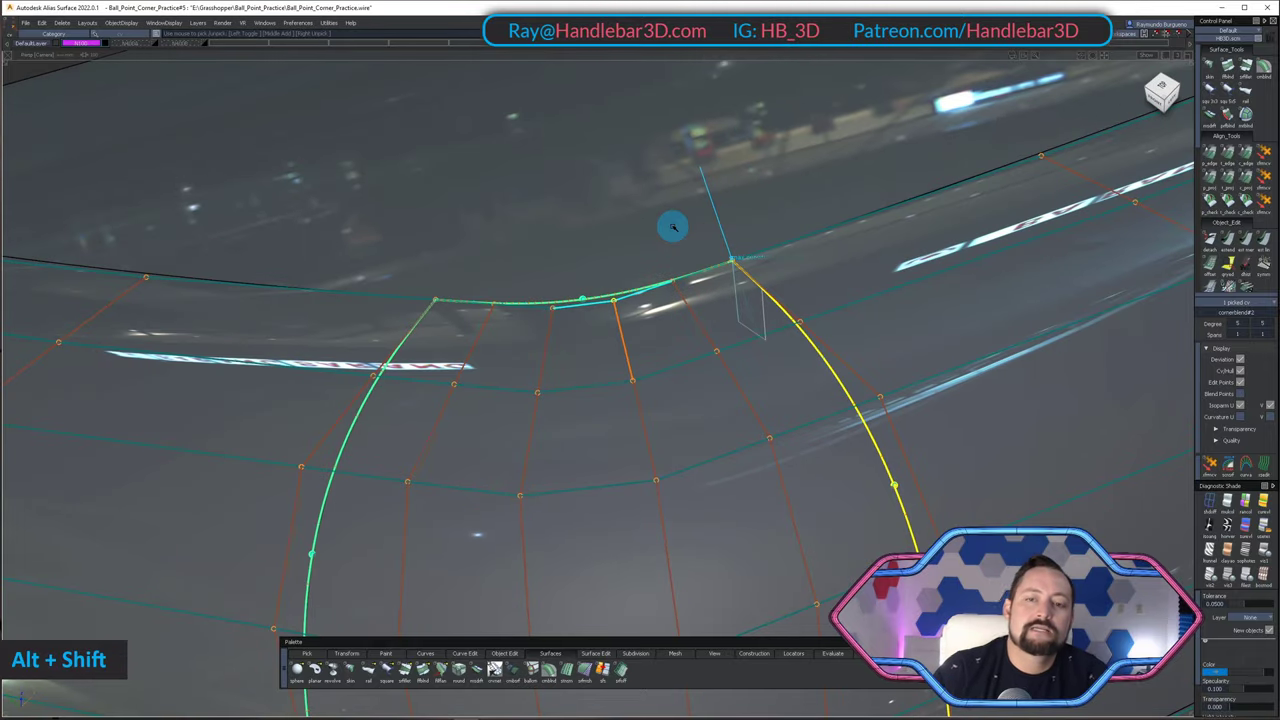
alt+shift+right_drag(663, 220, 637, 240)
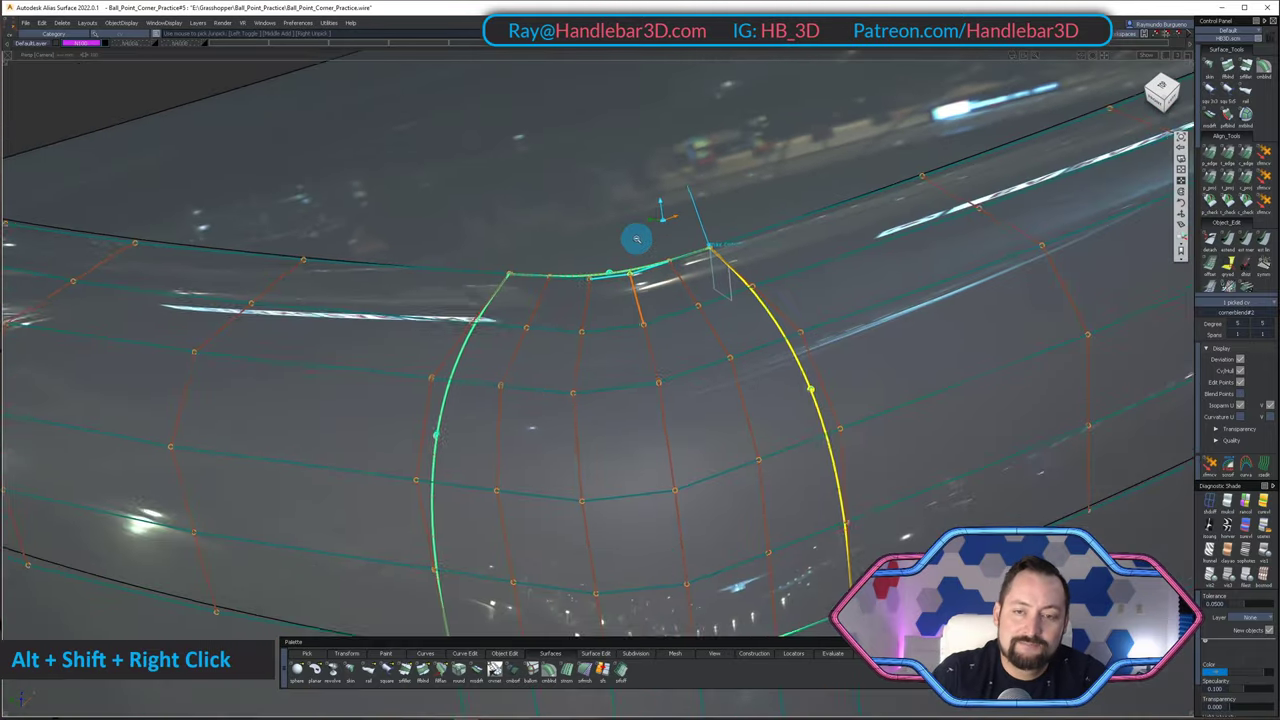
alt+shift+drag(637, 240, 575, 245)
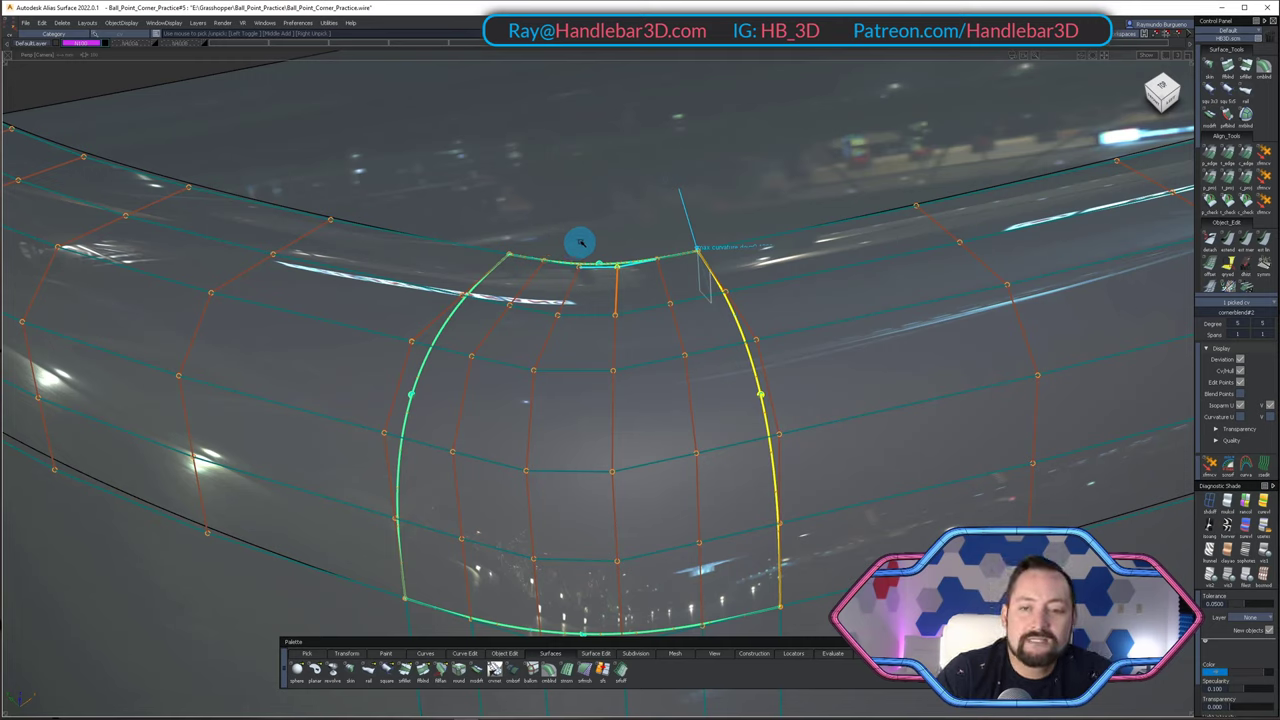
alt+shift+drag(581, 242, 606, 202)
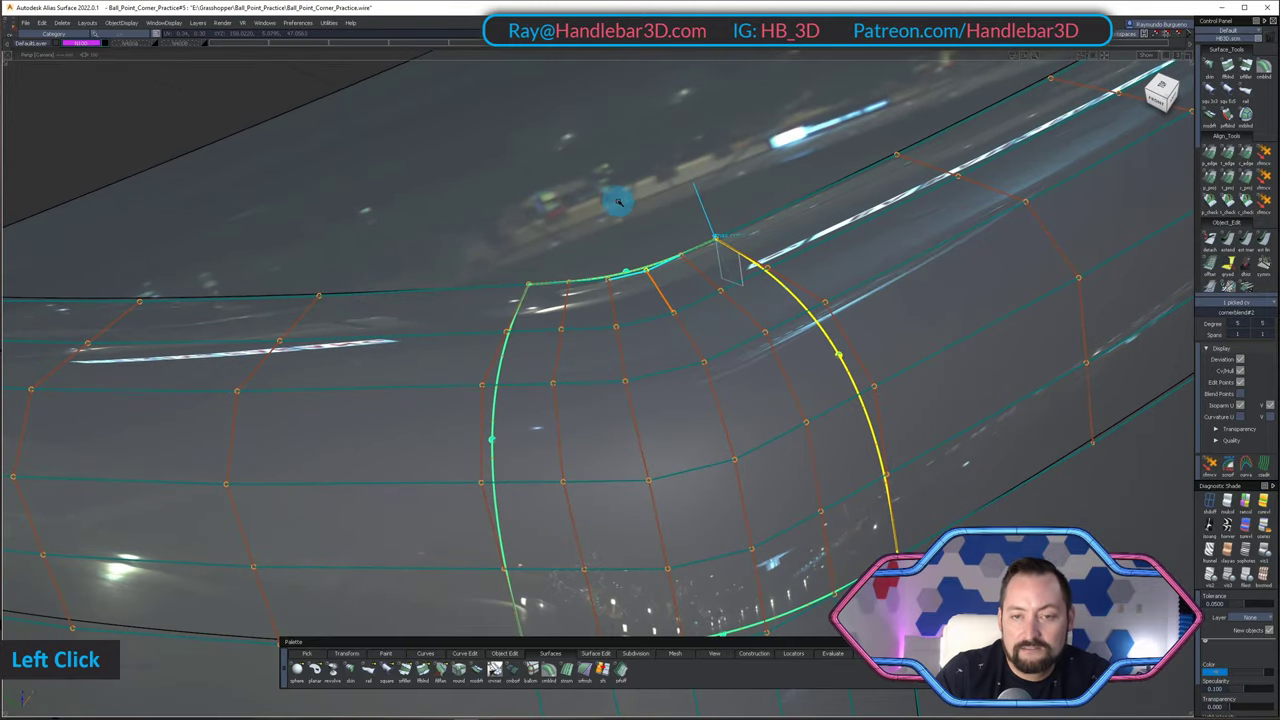
key(ctrl+shift+c)
key(space)
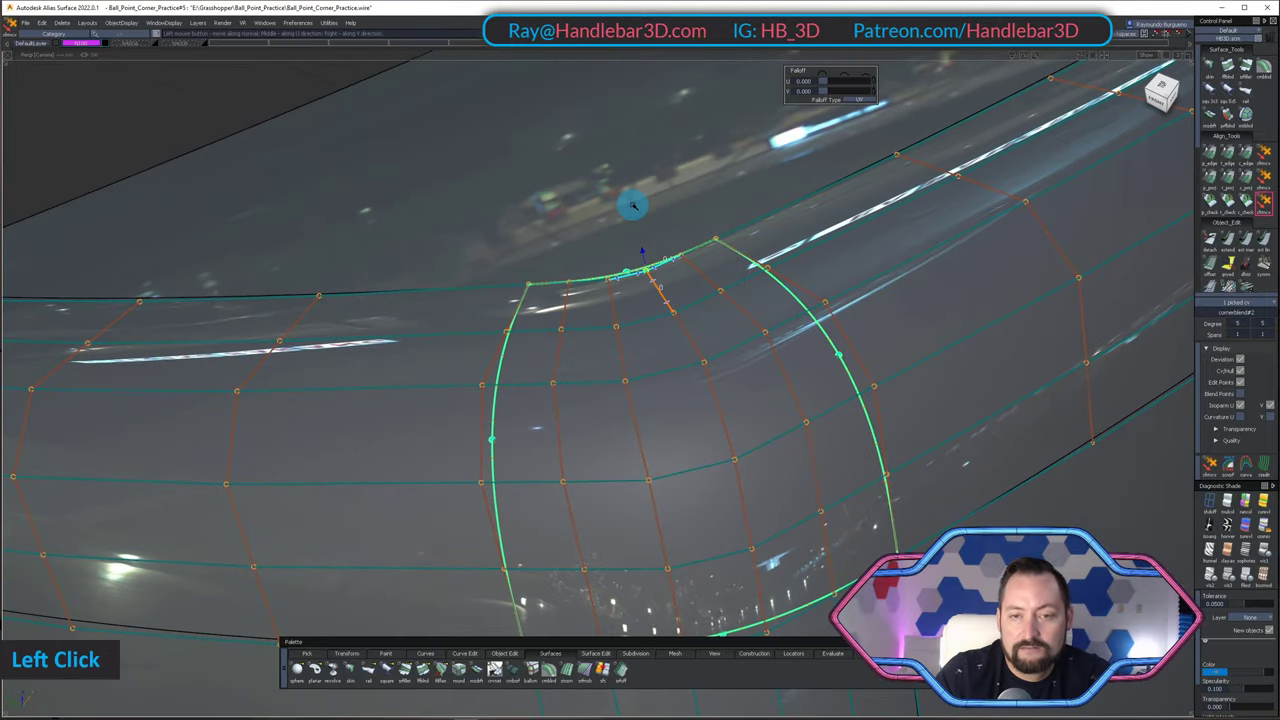
alt+shift+right_drag(725, 208, 714, 266)
alt+shift+drag(714, 266, 660, 286)
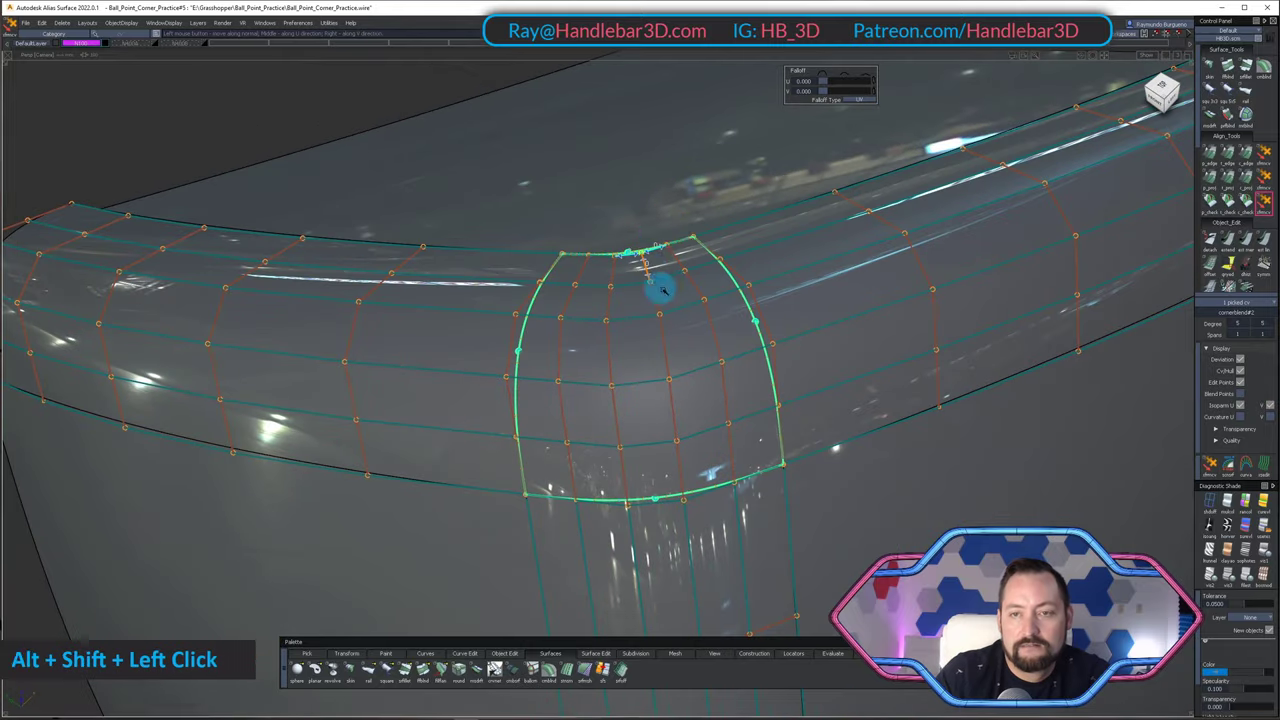
ctrl+shift+click(663, 241)
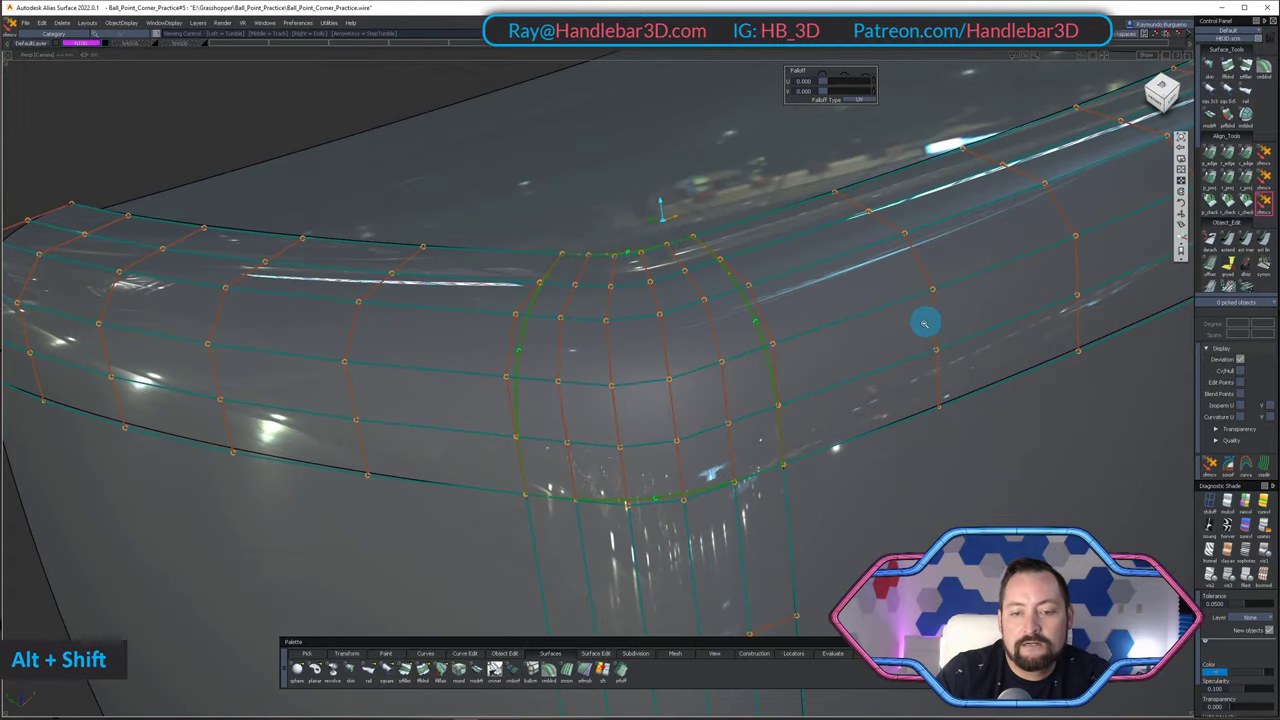
- Examine how the adjusted corner blend's control vertex rows flow into the three fillets from above, front and side
alt+shift+drag(923, 320, 846, 383)
alt+shift+middle_drag(768, 333, 620, 280)
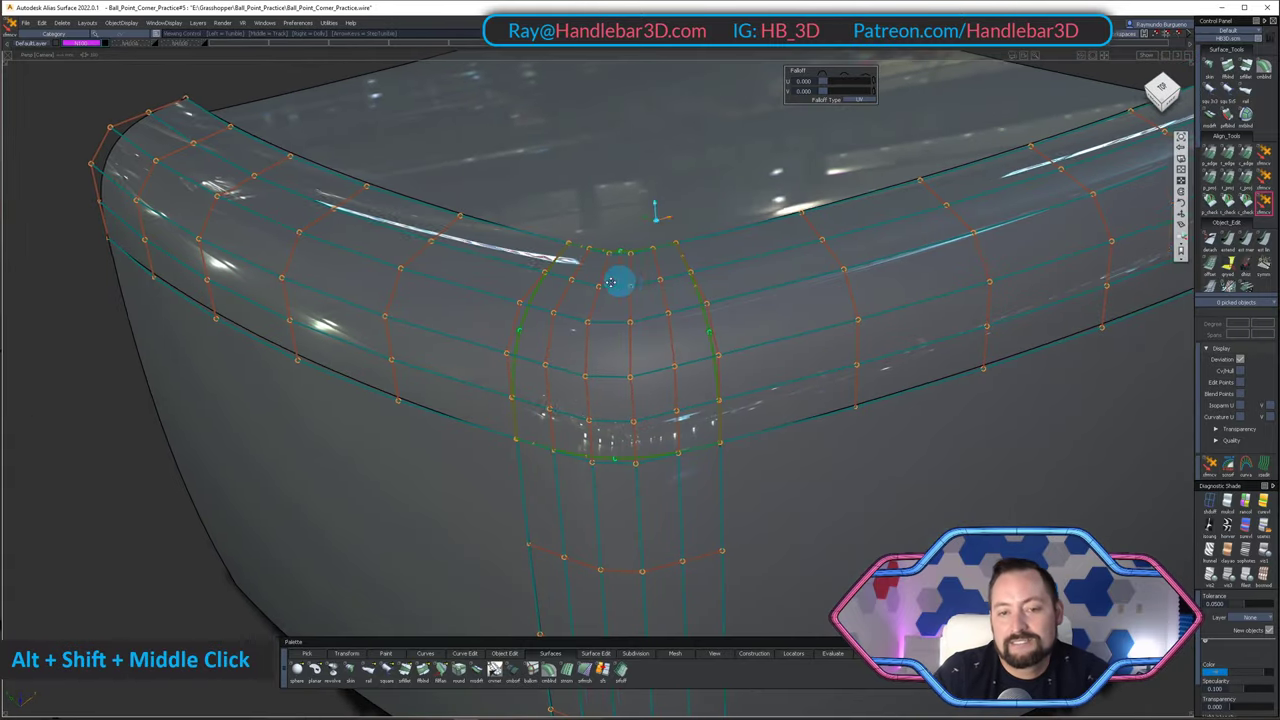
alt+shift+drag(620, 280, 691, 320)
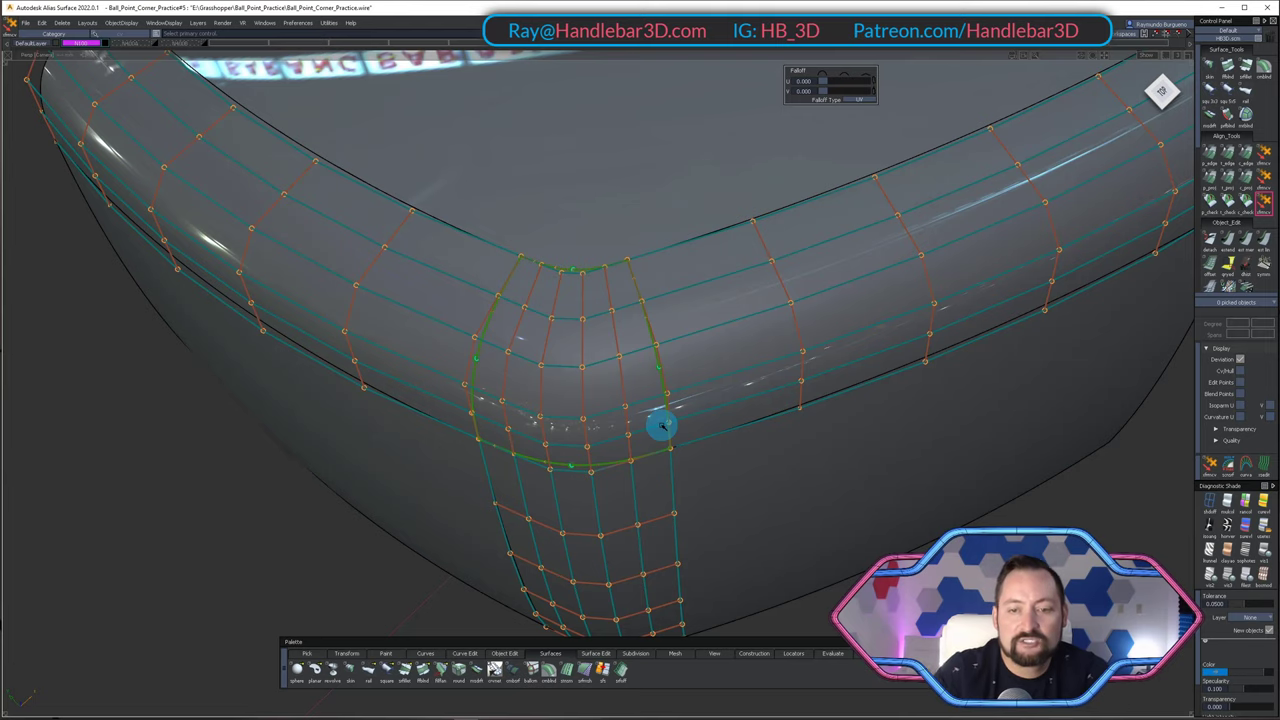
mouse_move(662, 425)
alt+shift+mouse_down()
mouse_move(657, 371)
mouse_move(672, 404)
alt+shift+mouse_up()
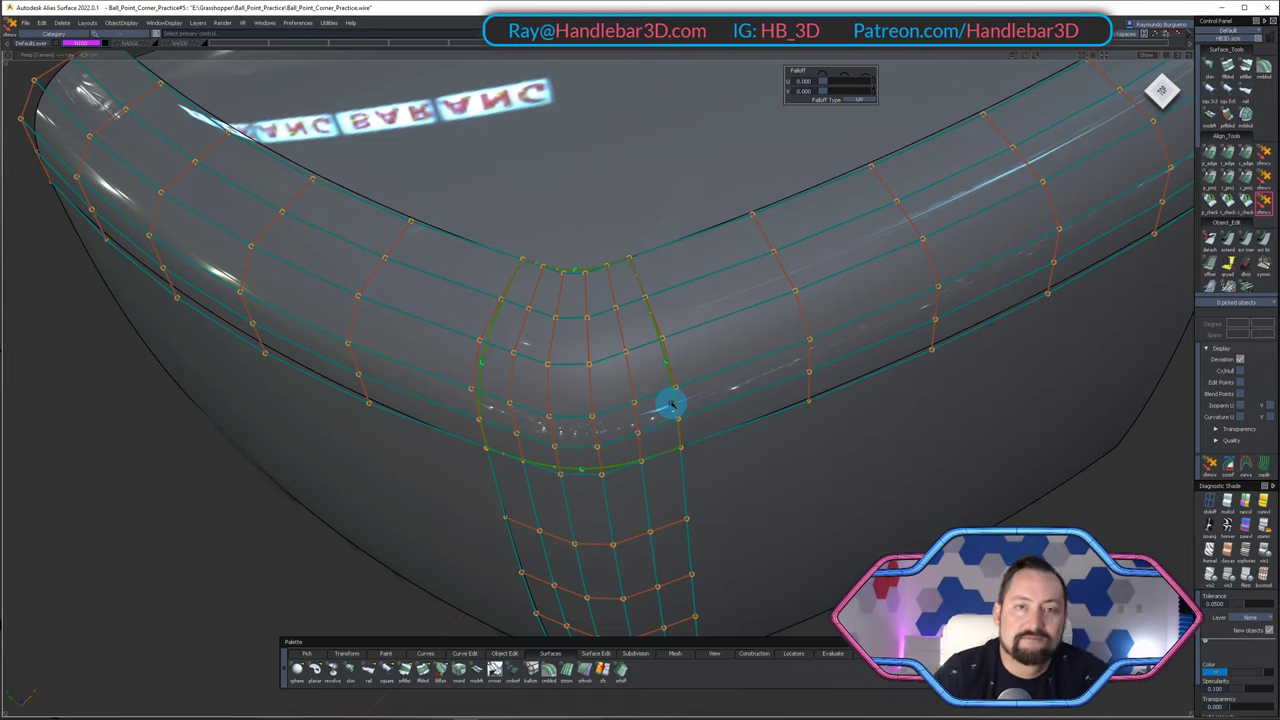
alt+shift+drag(672, 404, 766, 200)
alt+shift+right_drag(766, 200, 818, 240)
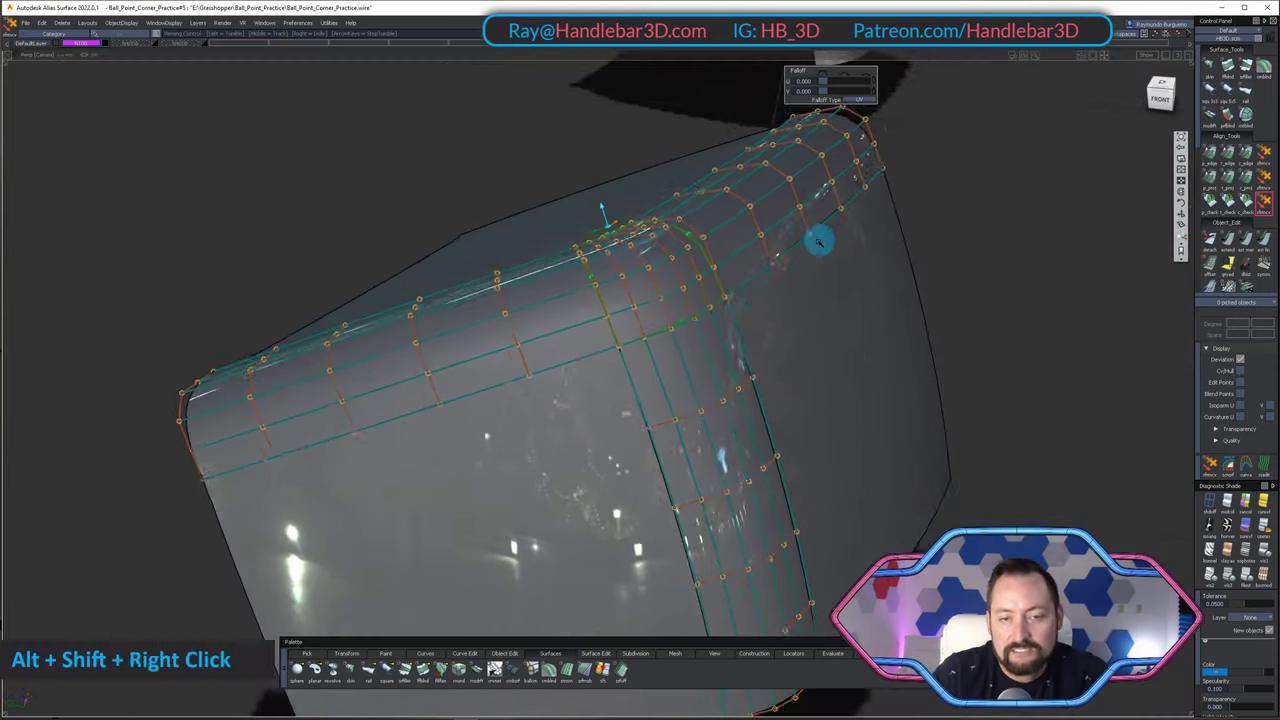
alt+shift+drag(819, 241, 657, 300)
alt+shift+right_drag(657, 300, 591, 391)
alt+shift+drag(591, 391, 548, 440)
alt+shift+right_drag(548, 440, 549, 372)
alt+shift+right_drag(638, 358, 575, 325)
alt+shift+drag(575, 325, 457, 317)
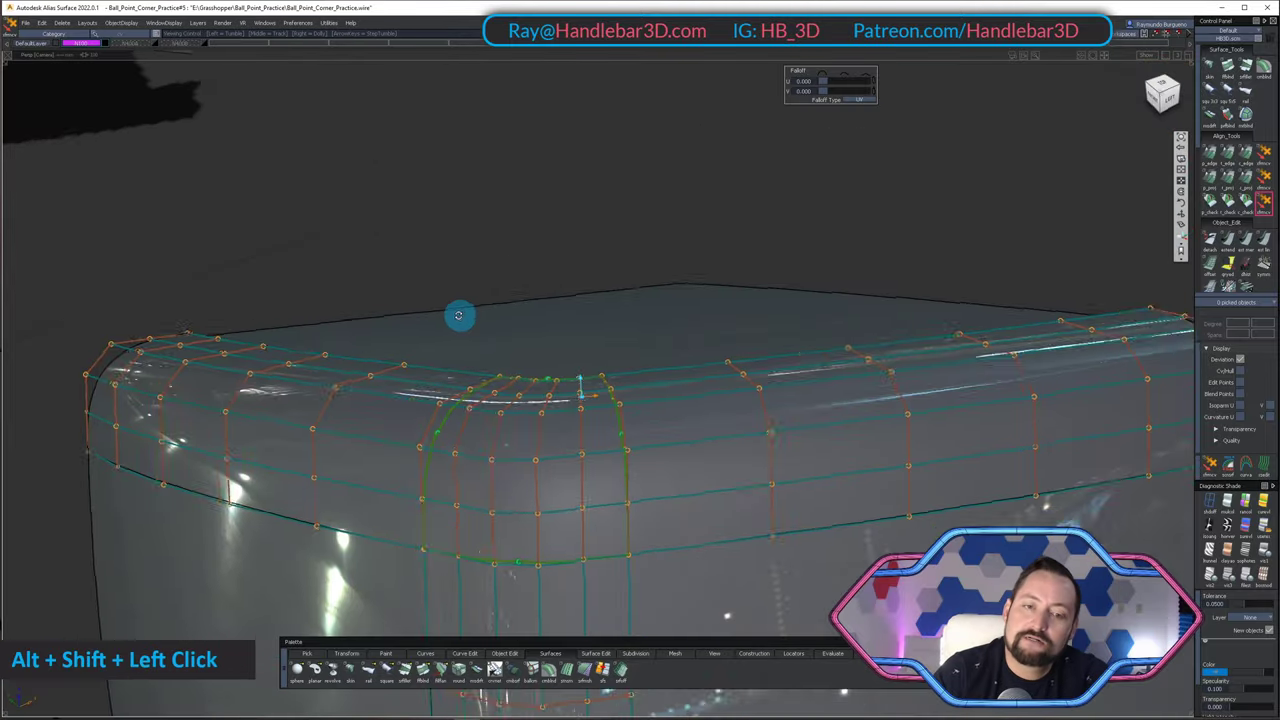
alt+shift+right_drag(457, 317, 510, 350)
mouse_move(510, 350)
alt+shift+mouse_down()
mouse_move(597, 434)
mouse_move(510, 368)
alt+shift+mouse_up()
- Hide the control vertices of the corner blend and its surrounding fillets, and clear the selection
ctrl+shift+right_drag(609, 366, 615, 604)
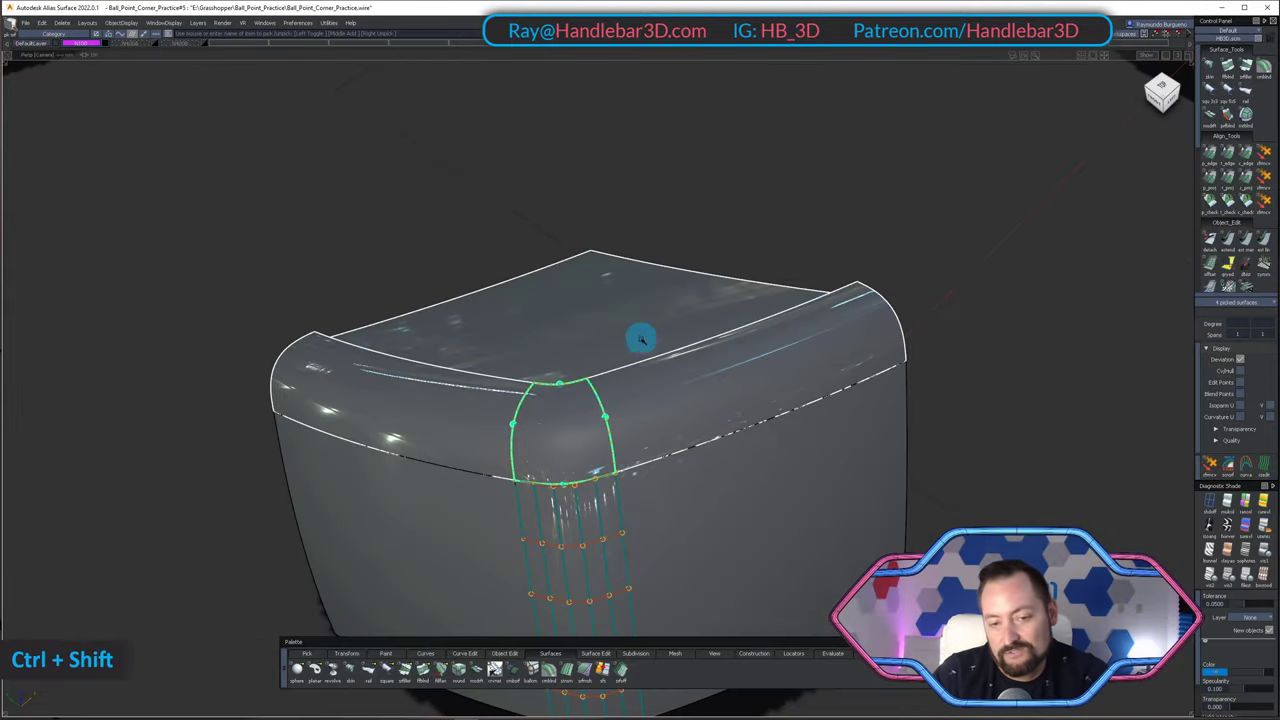
alt+shift+right_drag(640, 338, 540, 400)
alt+shift+drag(540, 400, 577, 460)
ctrl+shift+drag(574, 268, 531, 425)
drag(460, 386, 655, 448)
ctrl+shift+right_drag(655, 448, 663, 545)
ctrl+shift+drag(668, 490, 632, 460)
- Examine the block's shaded corner blend and adjoining fillets from several sides without the control vertices
alt+shift+right_drag(632, 460, 672, 515)
alt+shift+drag(672, 515, 715, 385)
alt+shift+right_drag(715, 385, 687, 361)
alt+shift+middle_drag(687, 361, 651, 491)
alt+shift+drag(651, 491, 423, 337)
ctrl+shift+middle_click(400, 286)
alt+shift+right_drag(400, 286, 474, 331)
alt+shift+middle_drag(474, 331, 546, 354)
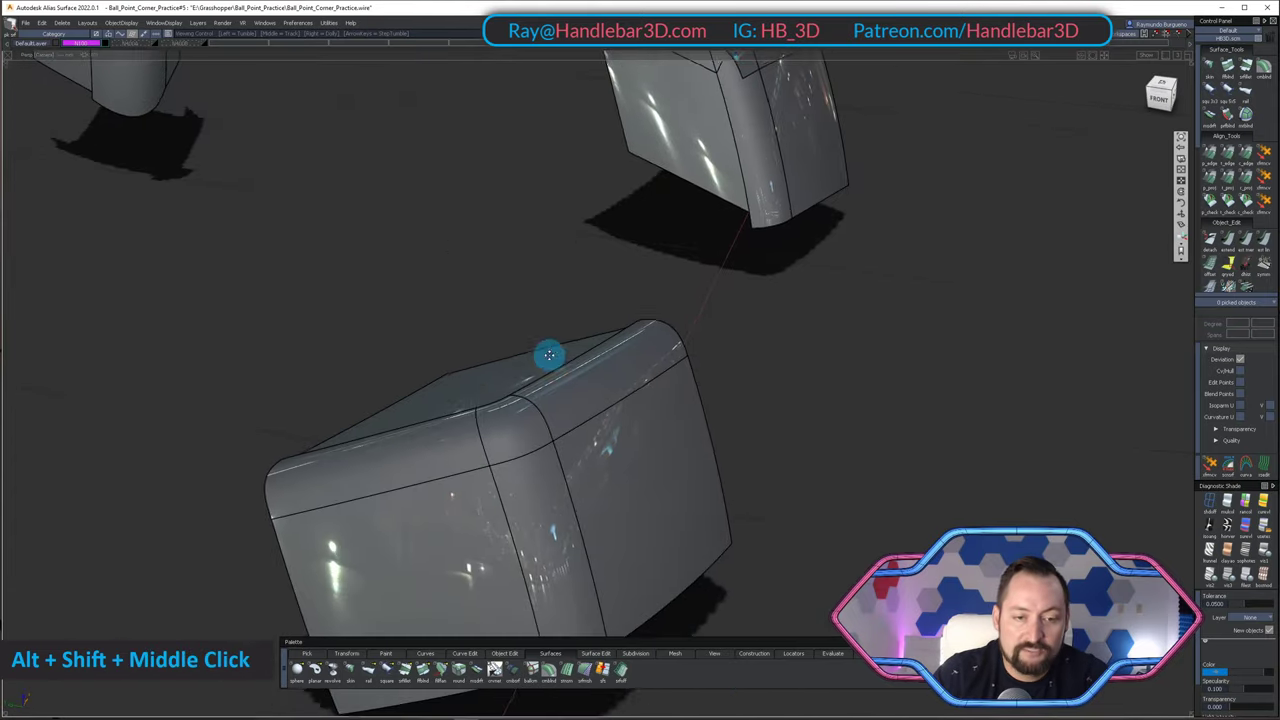
alt+shift+drag(546, 354, 457, 363)
alt+shift+right_drag(457, 363, 838, 486)
alt+shift+drag(838, 486, 445, 467)
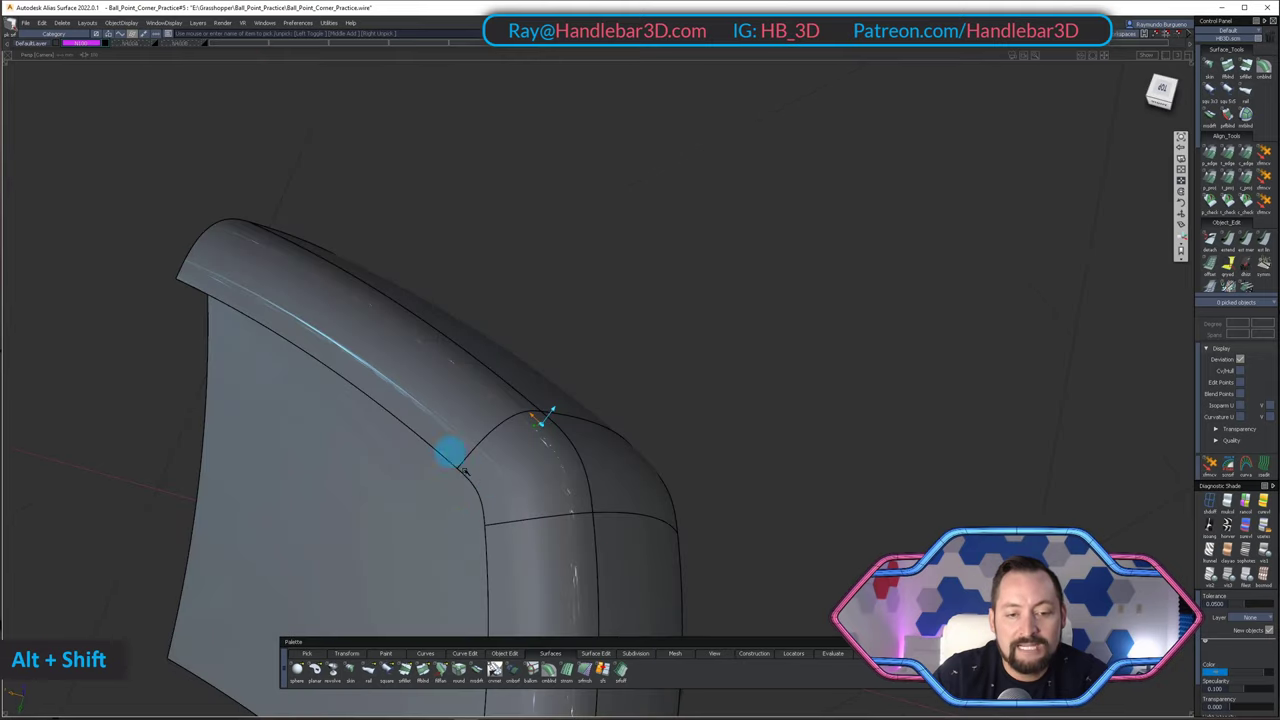
alt+shift+drag(622, 455, 466, 540)
alt+shift+drag(313, 501, 365, 497)
alt+shift+right_drag(350, 515, 479, 369)
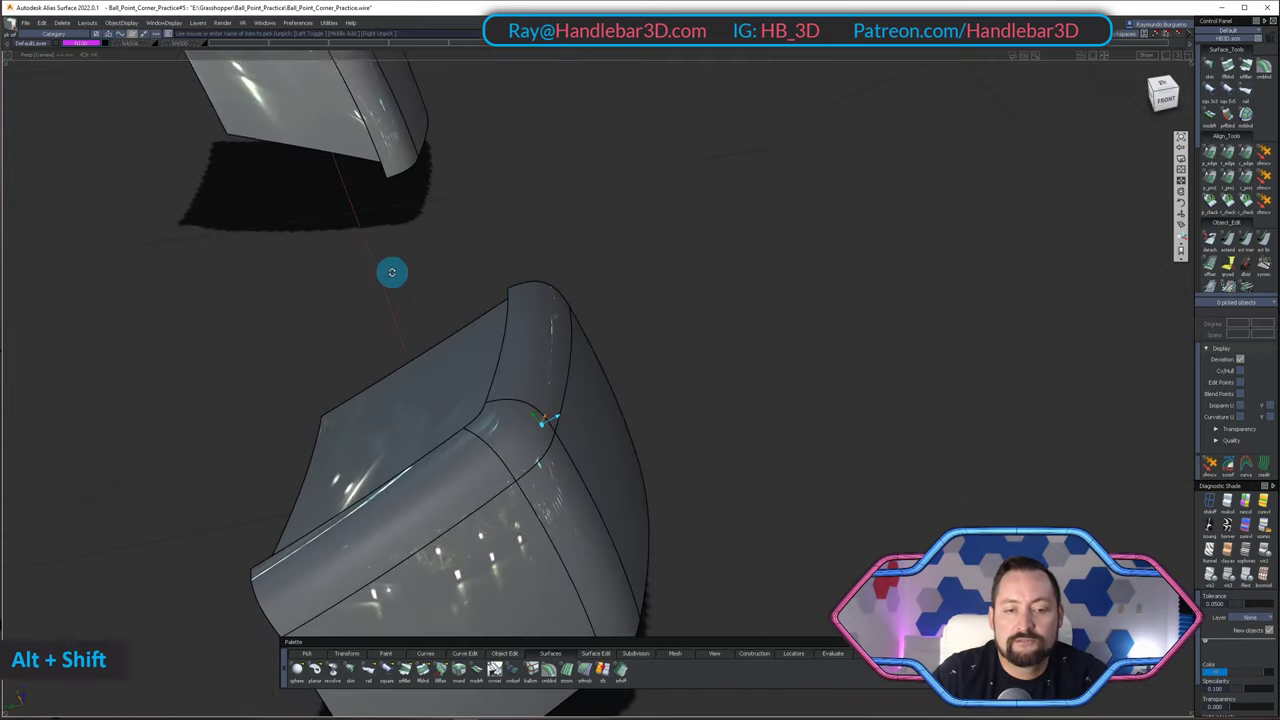
- Examine the overlapping fillets at the next practice block's corner from several angles
alt+shift+drag(391, 272, 450, 356)
alt+shift+drag(452, 155, 534, 429)
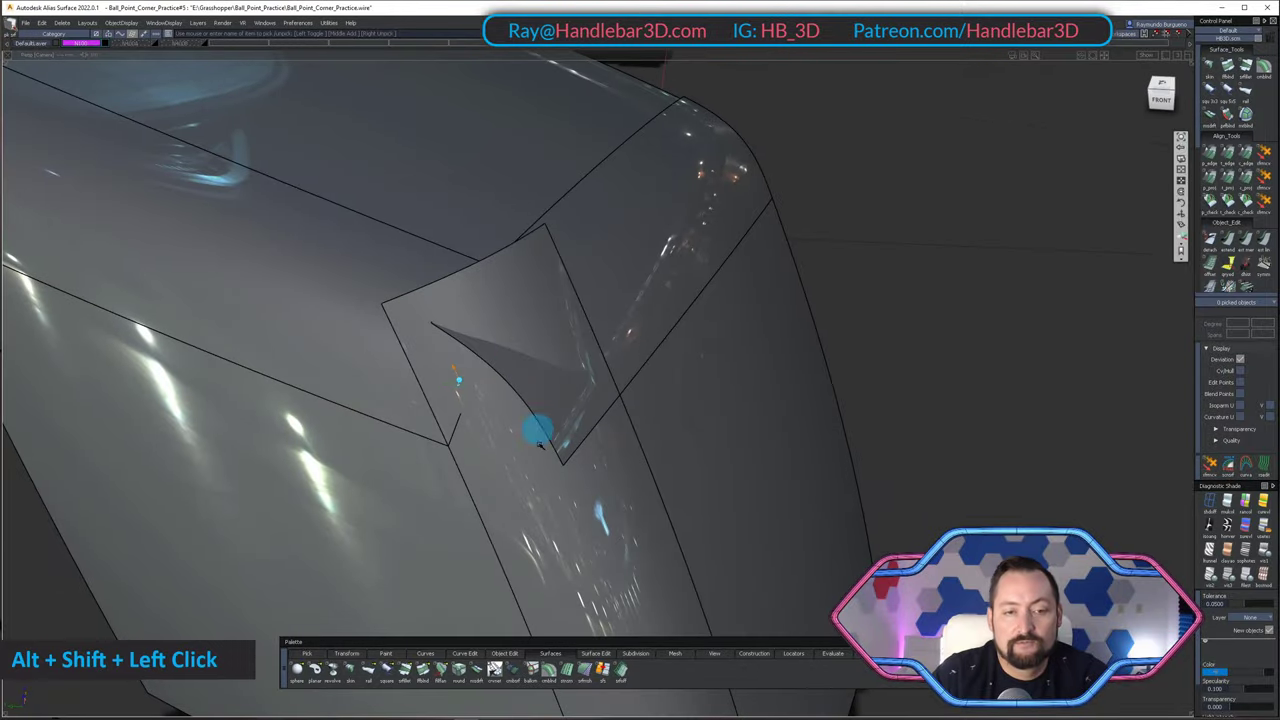
alt+shift+right_drag(534, 429, 600, 380)
alt+shift+drag(600, 380, 583, 358)
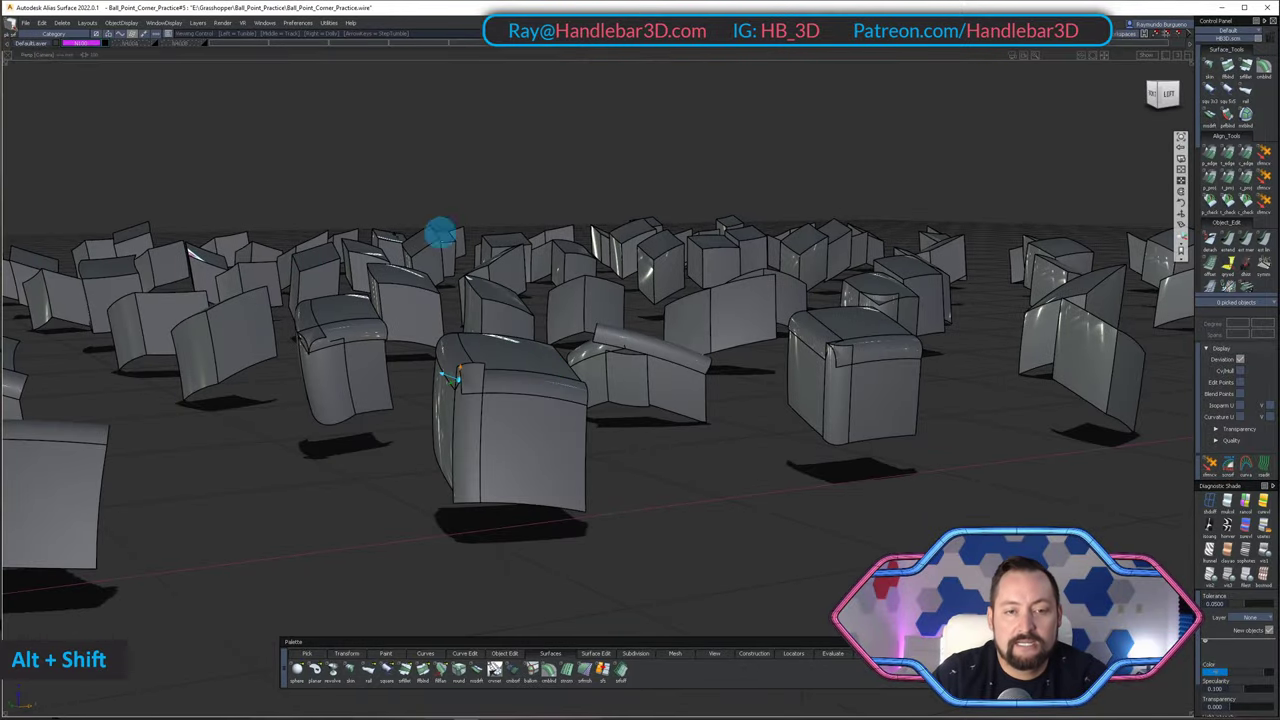
alt+shift+right_drag(441, 234, 529, 491)
alt+shift+drag(529, 491, 391, 409)
alt+shift+right_drag(391, 409, 709, 422)
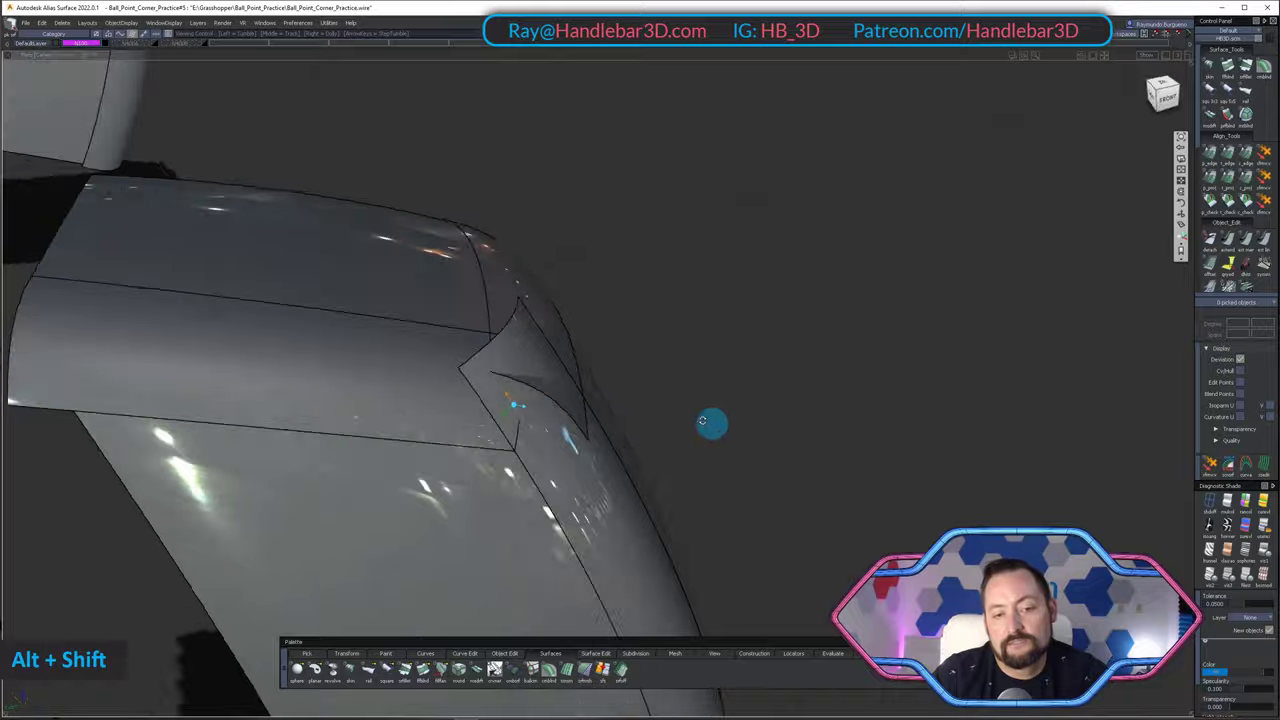
mouse_move(703, 421)
alt+shift+mouse_down()
mouse_move(449, 411)
mouse_move(680, 430)
alt+shift+mouse_up()
alt+shift+right_drag(680, 430, 603, 443)
alt+shift+drag(603, 443, 394, 463)
alt+shift+right_drag(394, 463, 550, 455)
mouse_move(550, 455)
alt+shift+mouse_down()
mouse_move(696, 441)
mouse_move(550, 433)
alt+shift+mouse_up()
alt+shift+drag(500, 510, 525, 475)
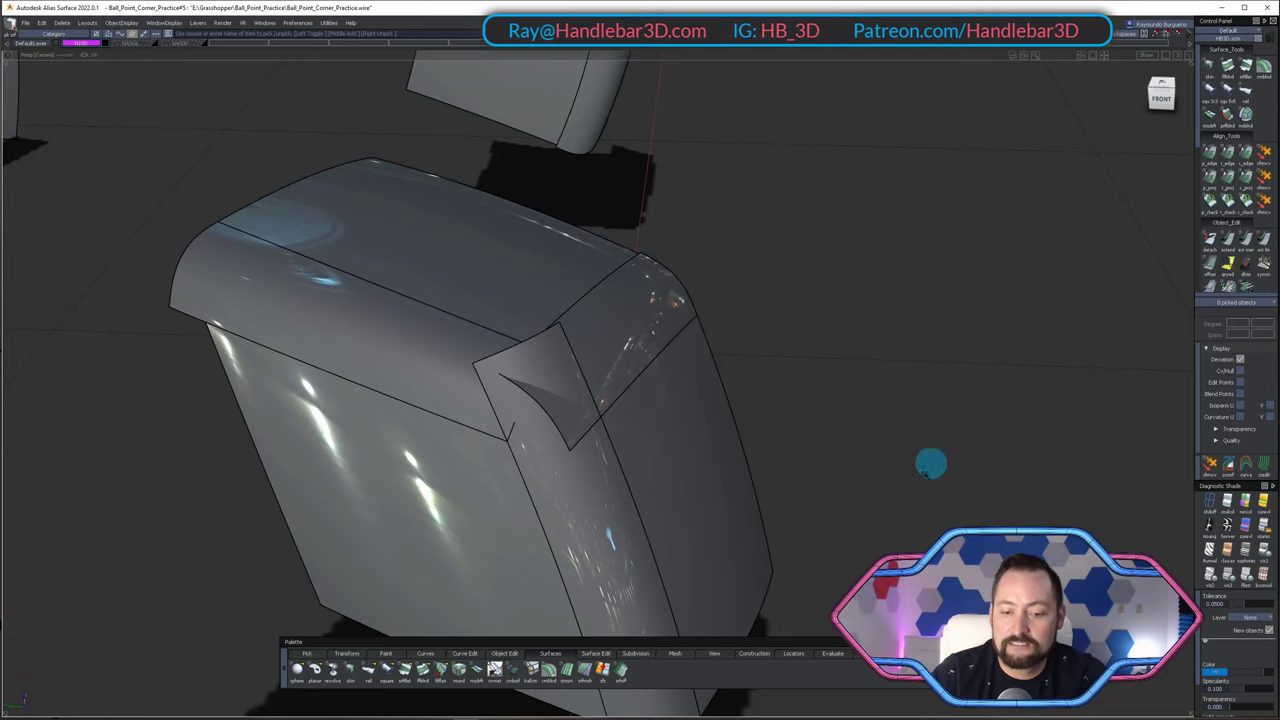
- Build a G2 corner blend between the block's three overlapping fillets, with base radius 7 and form factor 0.9
alt+shift+drag(503, 363, 592, 448)
alt+shift+right_drag(592, 448, 535, 445)
alt+shift+drag(535, 445, 434, 360)
alt+shift+drag(543, 466, 561, 483)
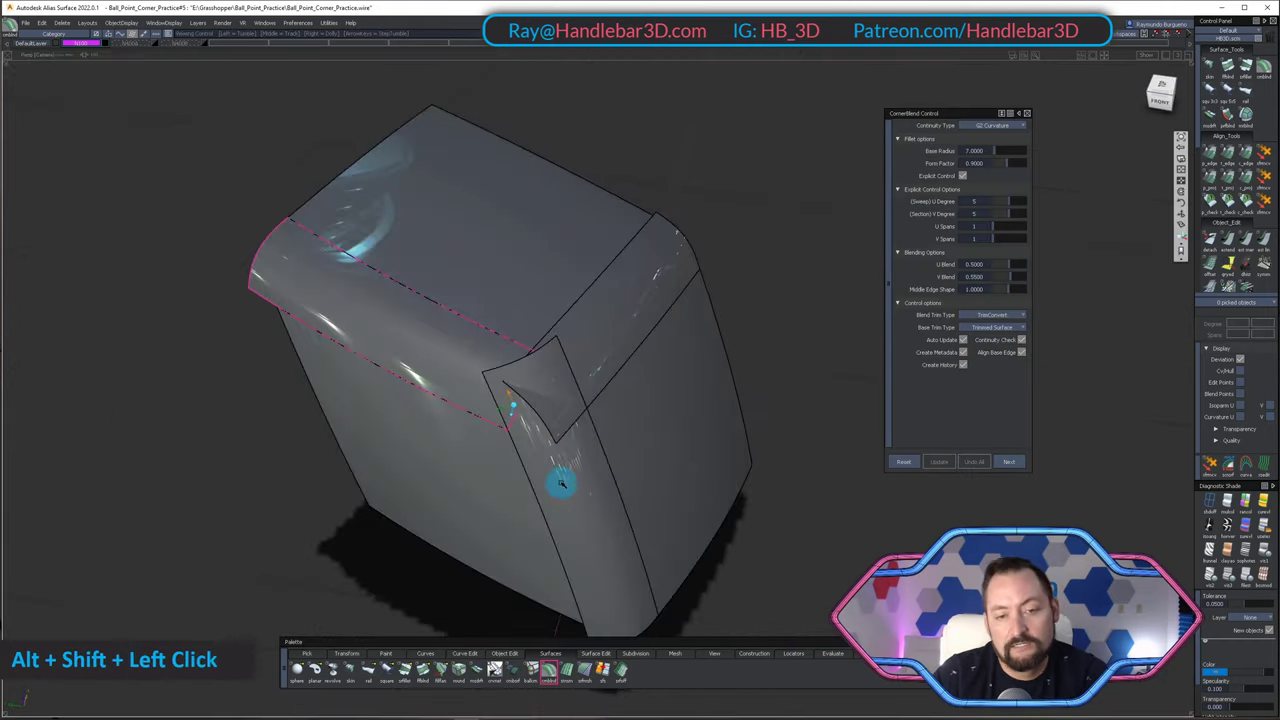
click(608, 313)
alt+shift+drag(608, 313, 594, 414)
alt+shift+drag(659, 474, 650, 520)
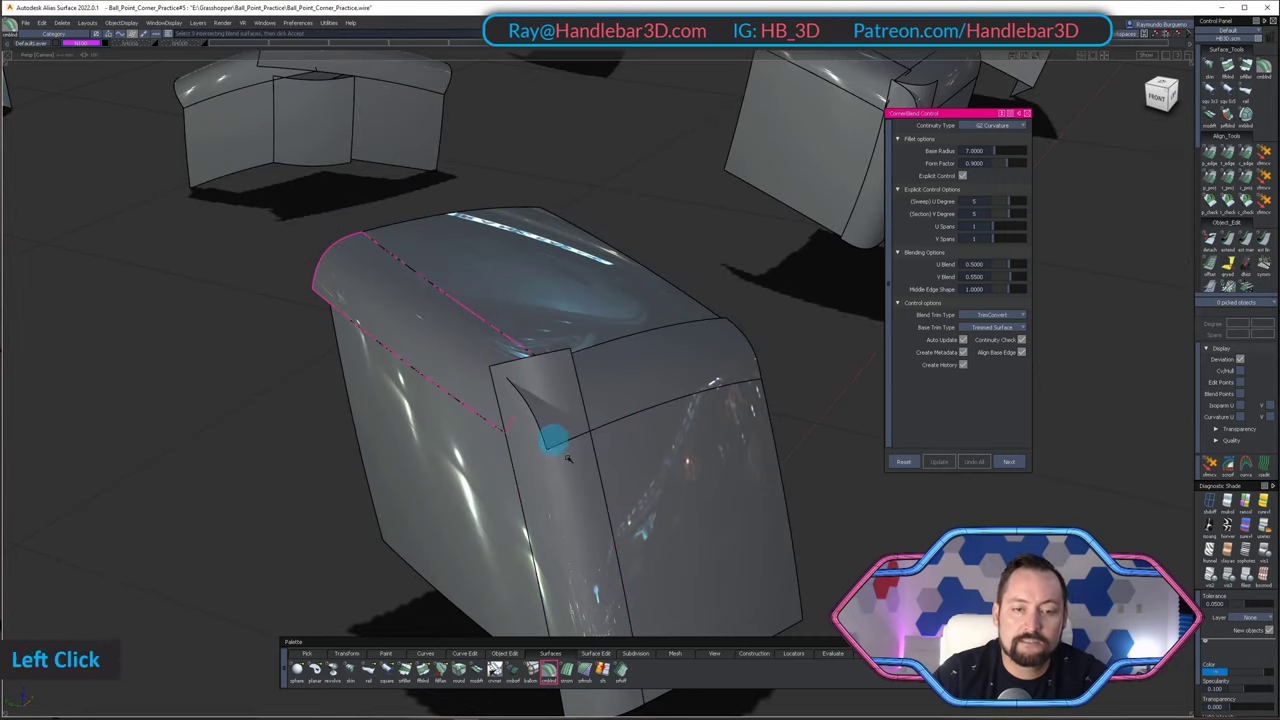
alt+shift+drag(648, 375, 618, 452)
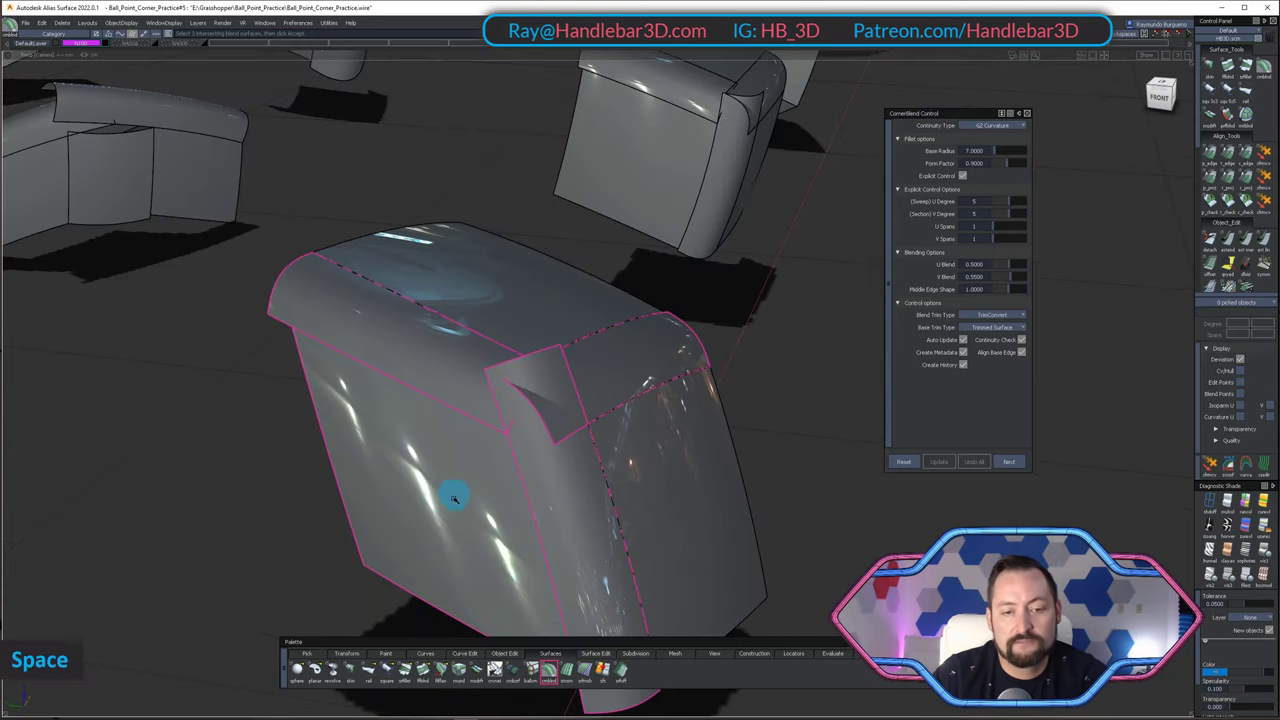
alt+shift+drag(417, 470, 397, 420)
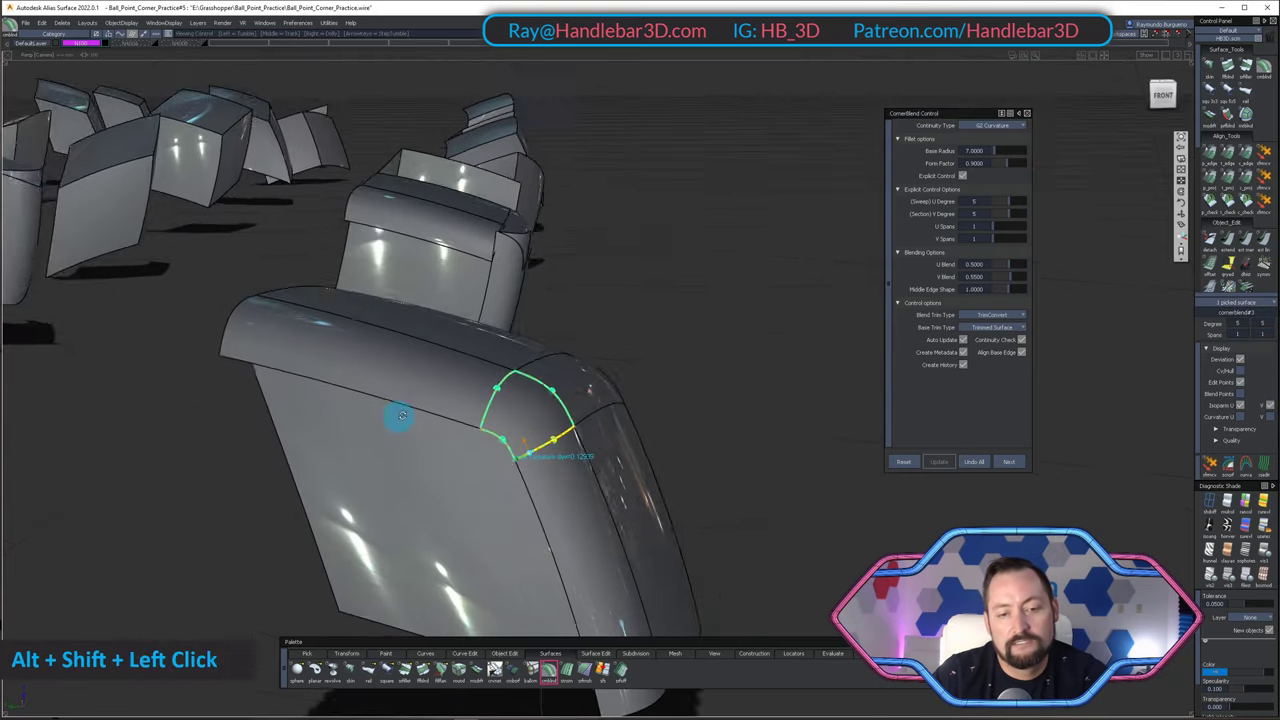
- Nudge the third control vertex from the vertical fillet on the corner blend's short front edge to correct the curvature deviation, and clear the selection
alt+shift+right_drag(397, 420, 446, 429)
alt+shift+drag(152, 426, 506, 466)
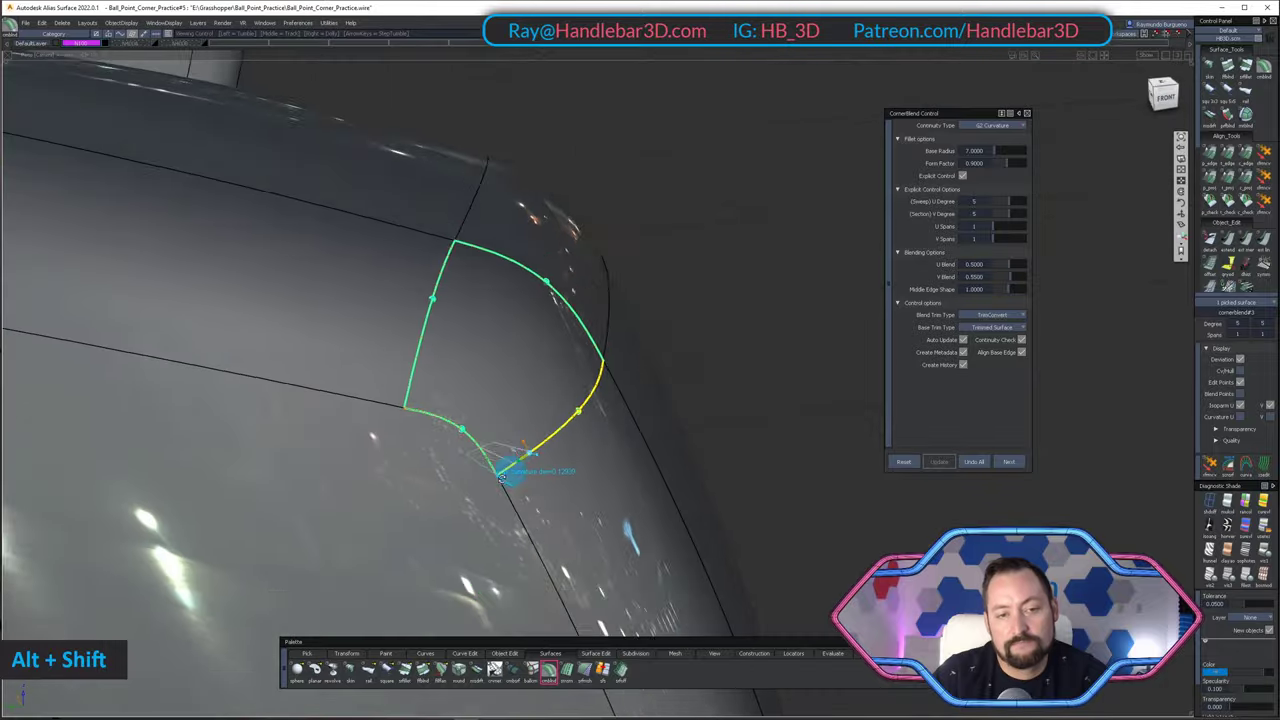
mouse_move(506, 466)
alt+shift+right_down()
mouse_move(494, 523)
mouse_move(505, 522)
alt+shift+right_up()
alt+shift+drag(505, 522, 417, 520)
ctrl+shift+drag(472, 567, 515, 292)
click(505, 401)
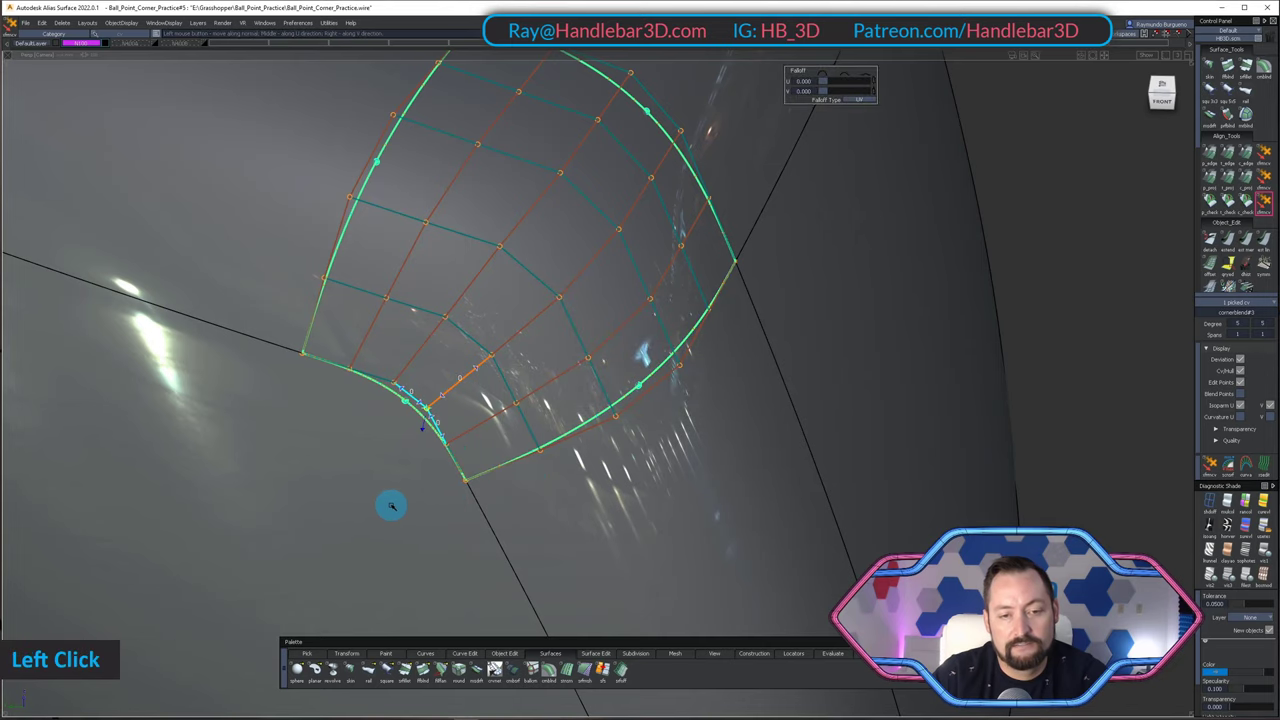
alt+shift+drag(391, 515, 381, 537)
alt+shift+drag(465, 420, 430, 254)
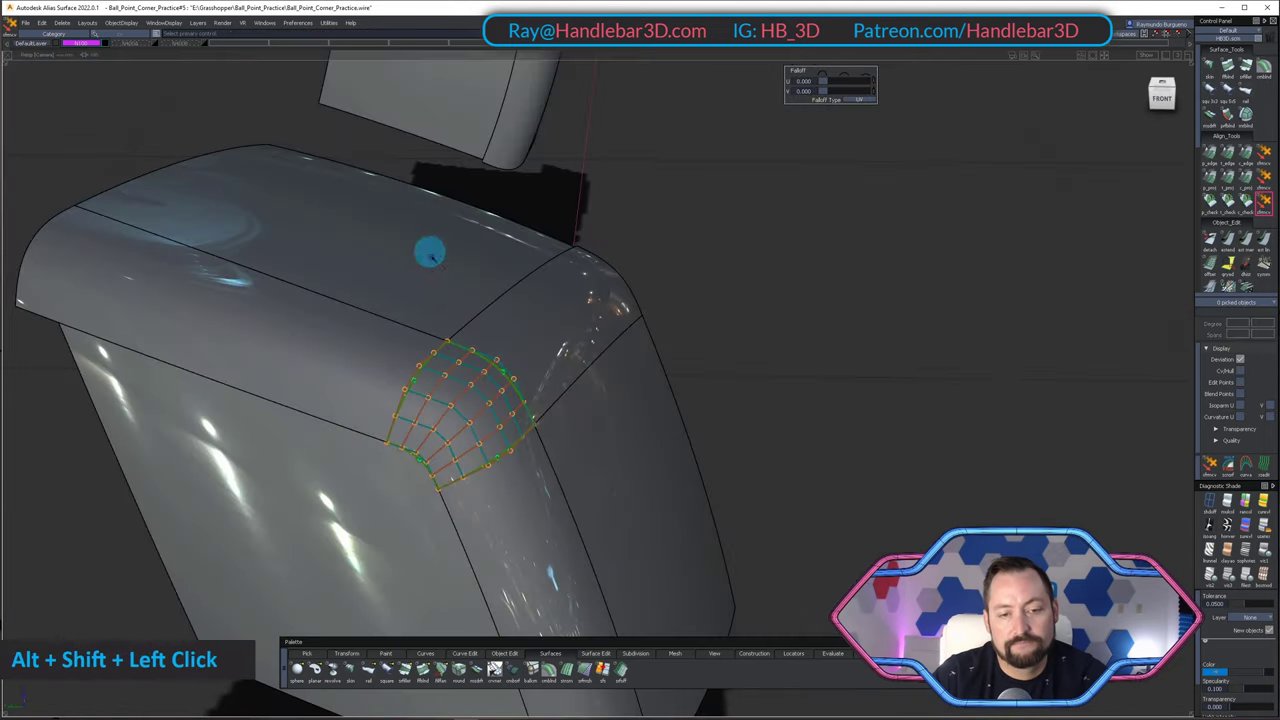
- Hide the corner blend's control vertices and clear its continuity check display
alt+shift+drag(541, 470, 513, 395)
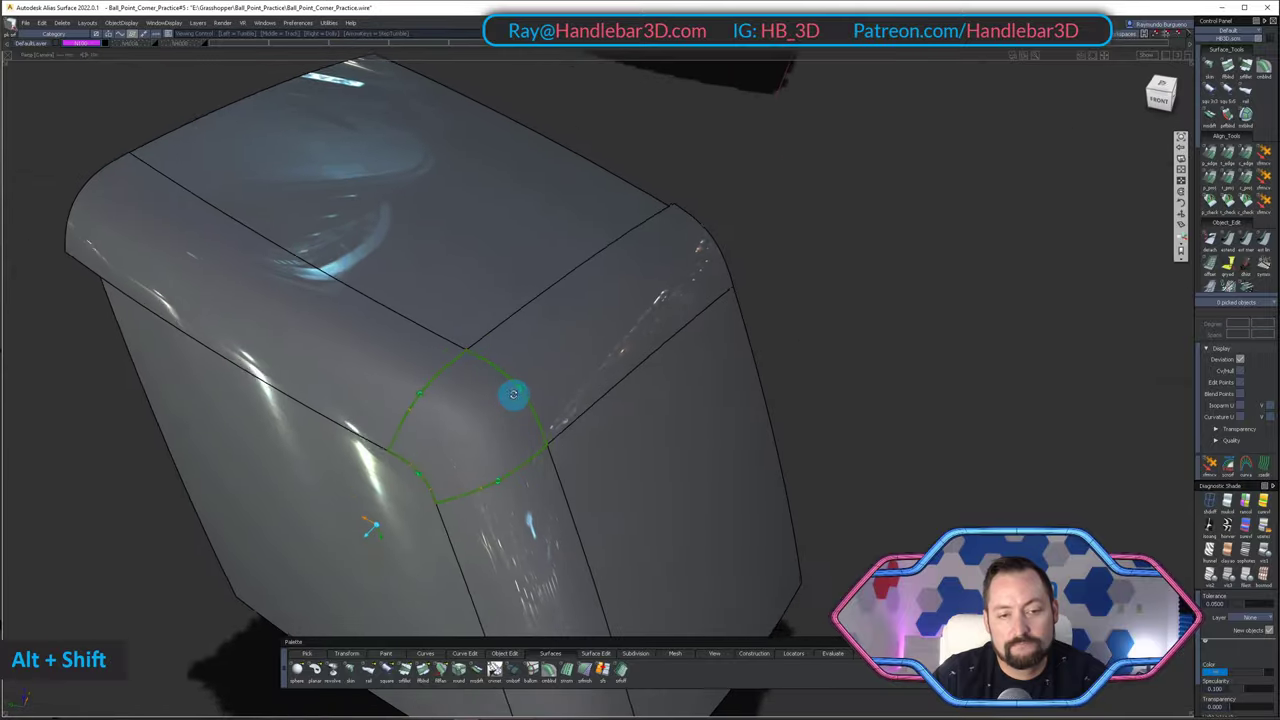
alt+shift+right_drag(535, 337, 451, 400)
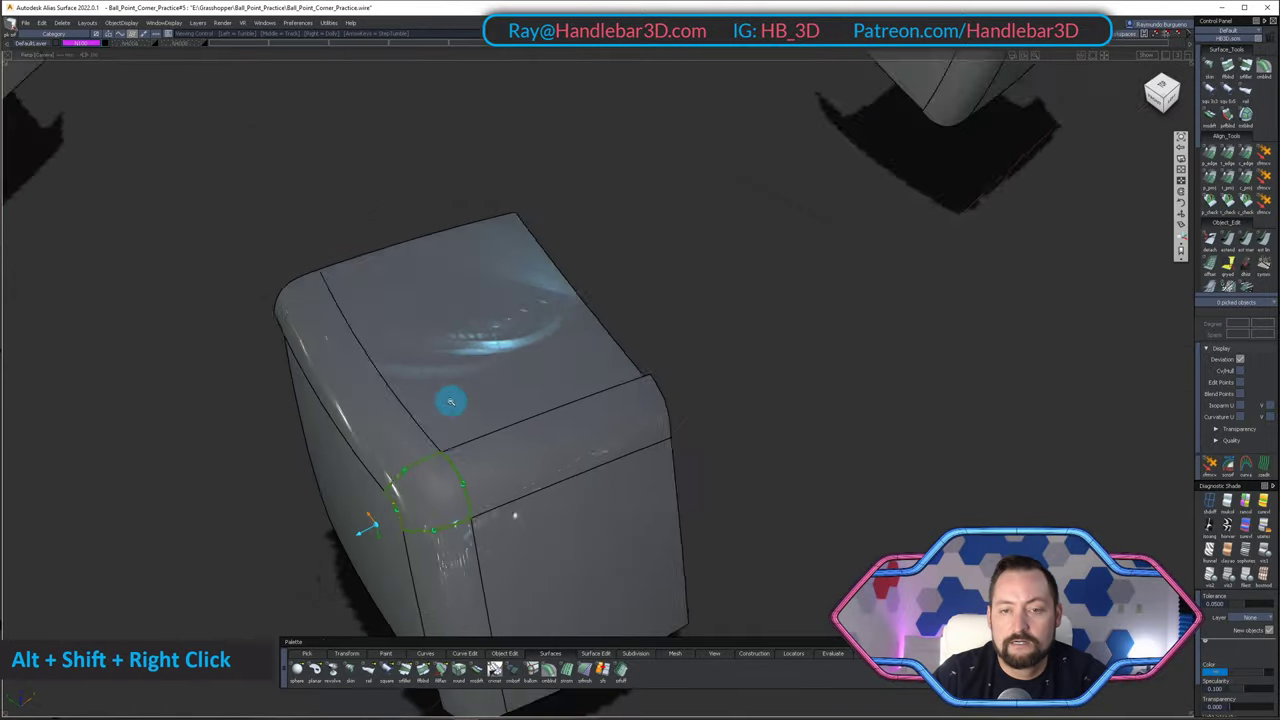
alt+shift+drag(451, 400, 500, 325)
ctrl+shift+middle_drag(500, 298, 502, 306)
- Look over the surrounding practice blocks and examine the overlapping fillets on the block with the widely rounded vertical edge
alt+shift+drag(560, 300, 731, 286)
alt+shift+middle_drag(880, 260, 702, 425)
alt+shift+scroll(702, 425, up, 1)
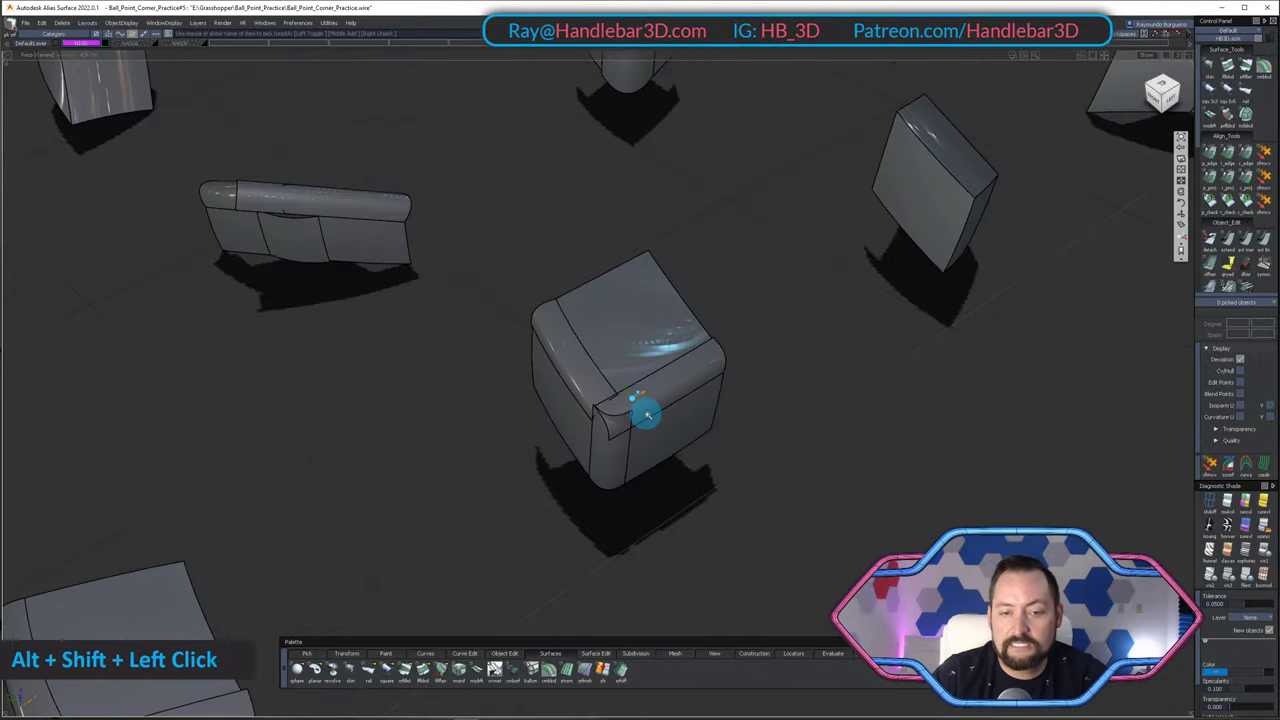
alt+shift+drag(647, 414, 623, 363)
alt+shift+right_drag(623, 363, 614, 429)
alt+shift+drag(614, 429, 690, 410)
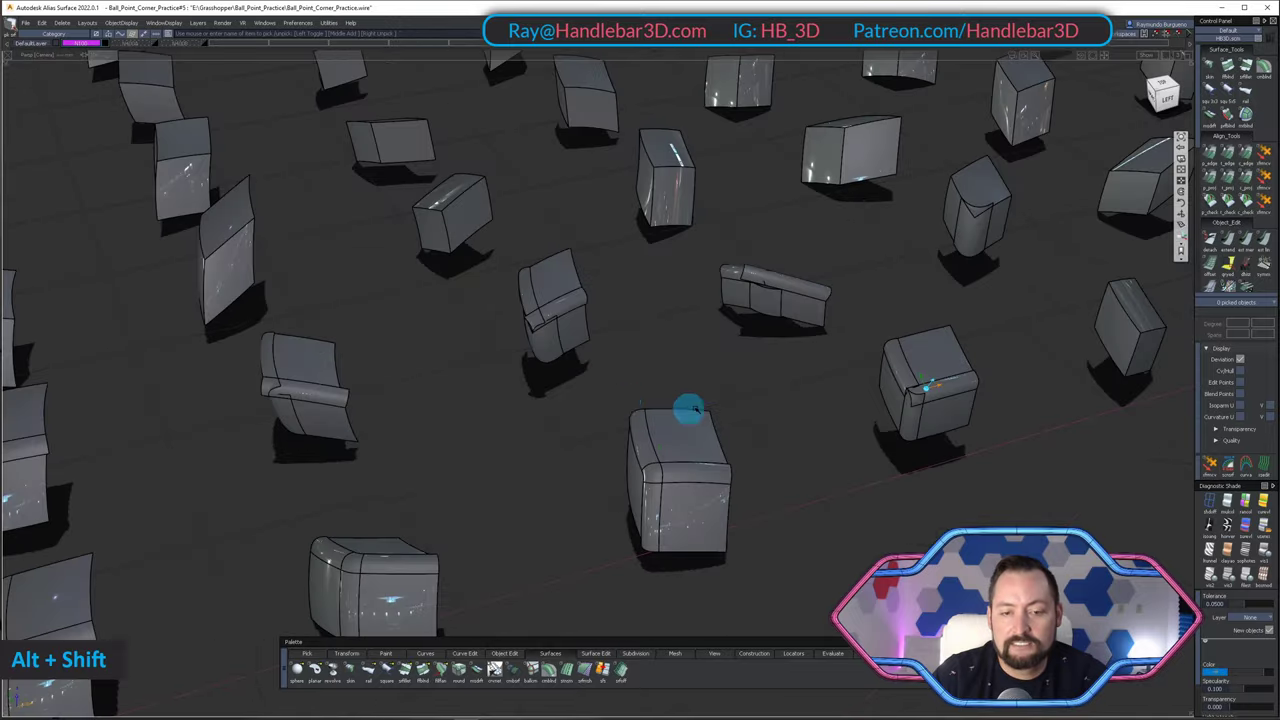
alt+shift+middle_drag(690, 410, 603, 371)
alt+shift+drag(603, 371, 274, 340)
alt+shift+right_drag(274, 340, 574, 420)
alt+shift+drag(574, 420, 764, 321)
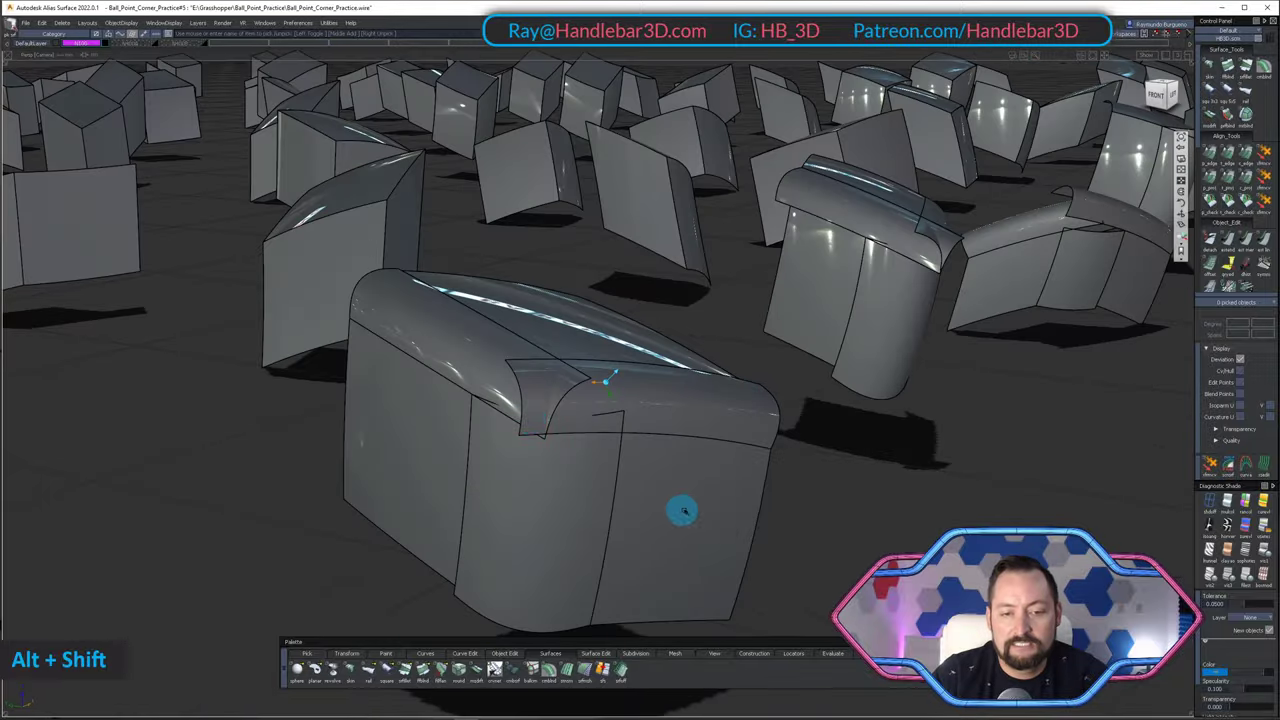
alt+shift+drag(683, 511, 678, 399)
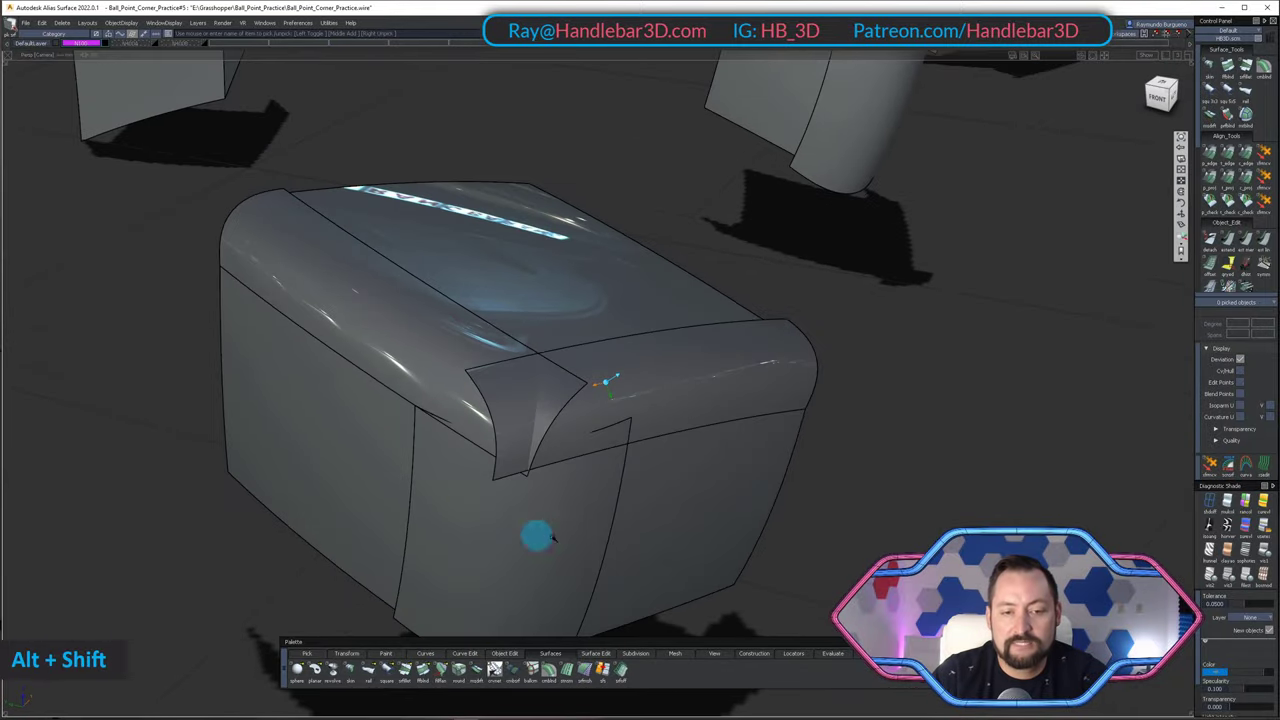
alt+shift+drag(537, 537, 911, 146)
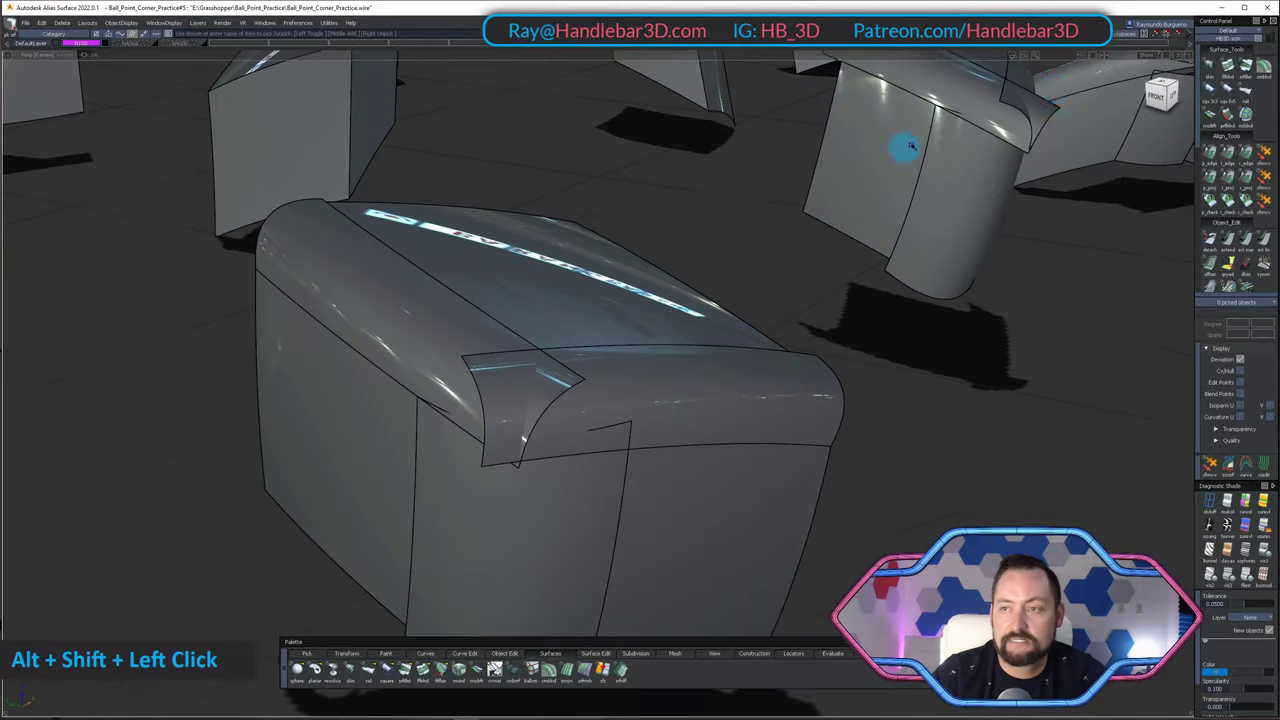
- Build a G2 corner blend between the three fillets of the block with the widely rounded vertical edge
click(549, 668)
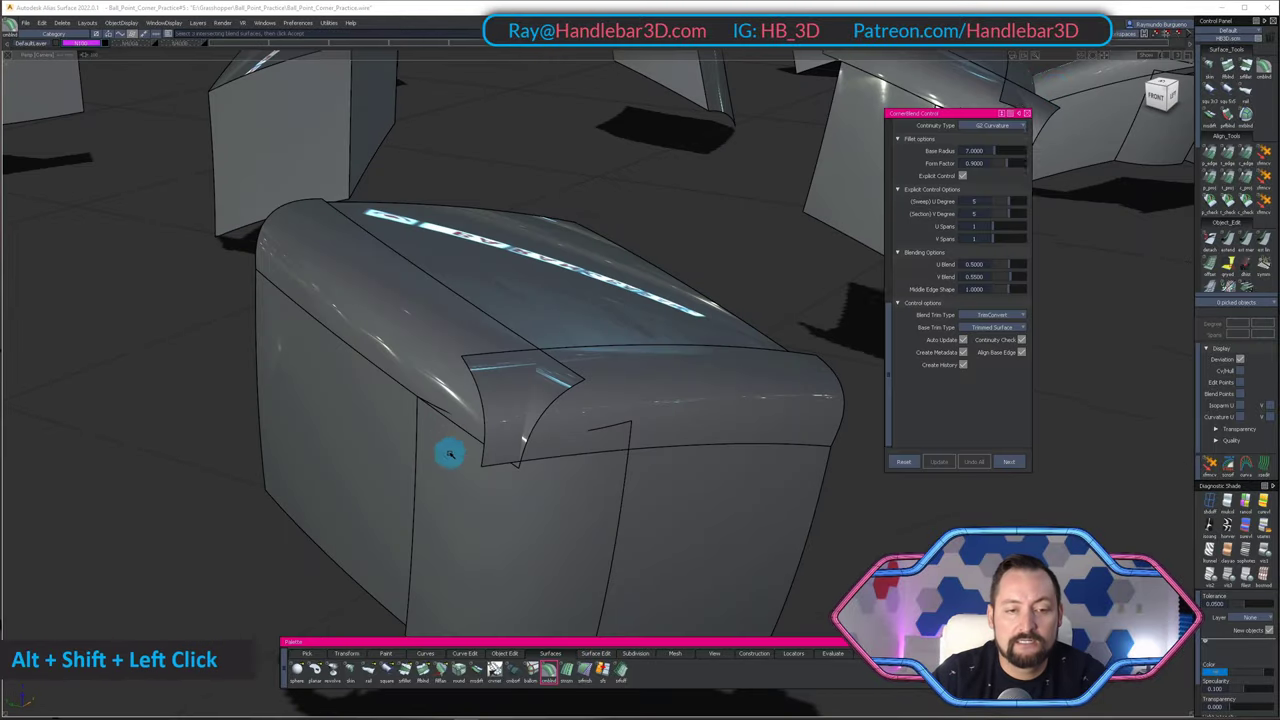
alt+shift+drag(449, 449, 420, 343)
key(space)
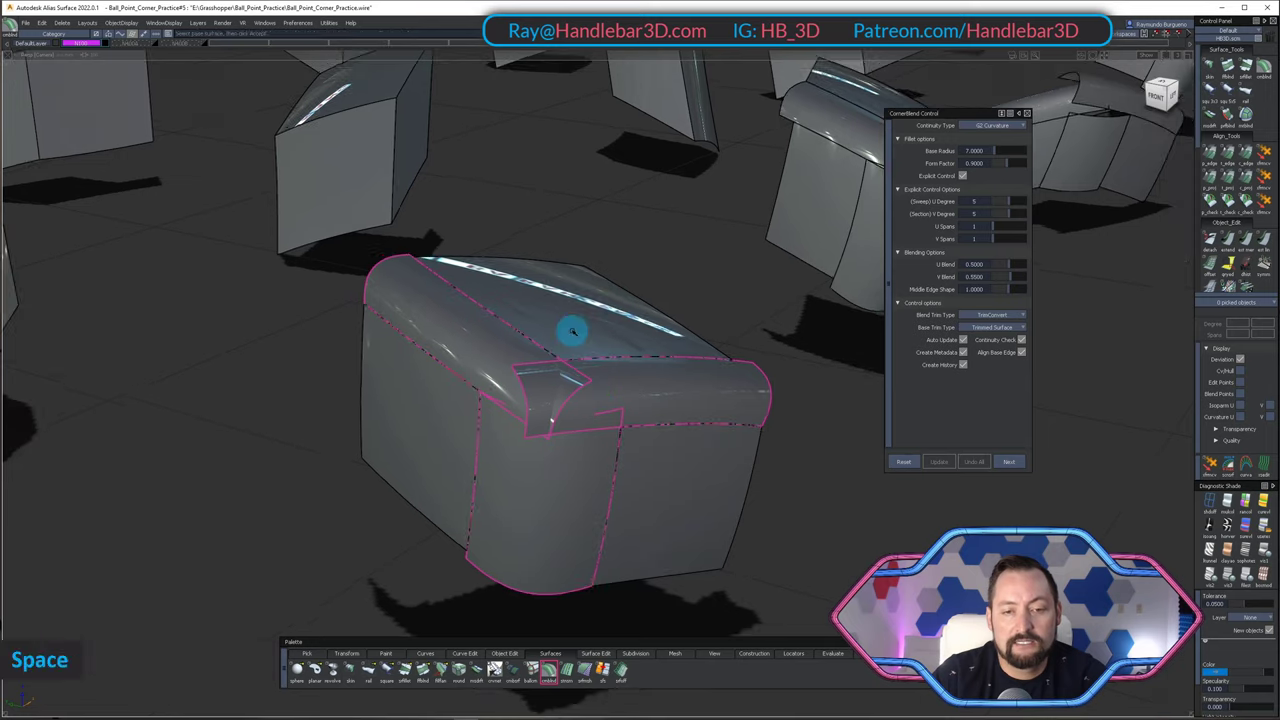
alt+shift+drag(570, 317, 540, 403)
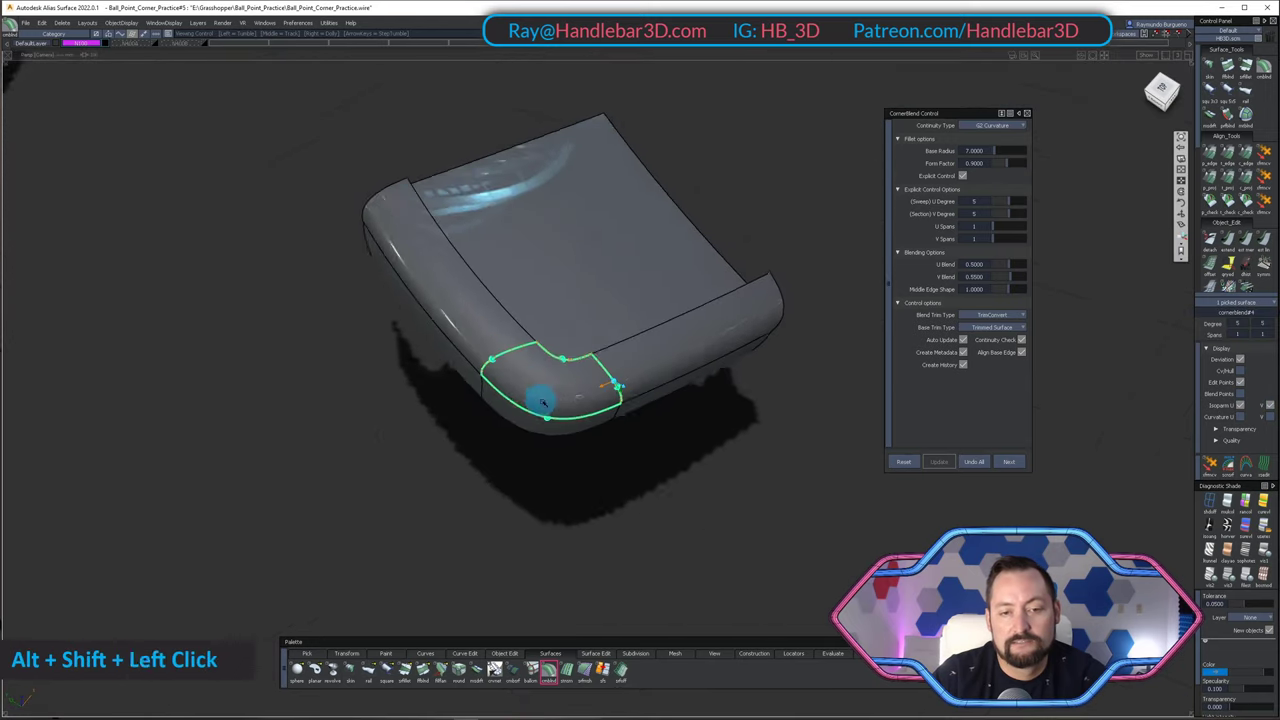
- Set the new corner blend's base radius to 10
alt+shift+right_drag(540, 403, 563, 471)
alt+shift+drag(563, 471, 665, 343)
alt+shift+drag(446, 249, 664, 287)
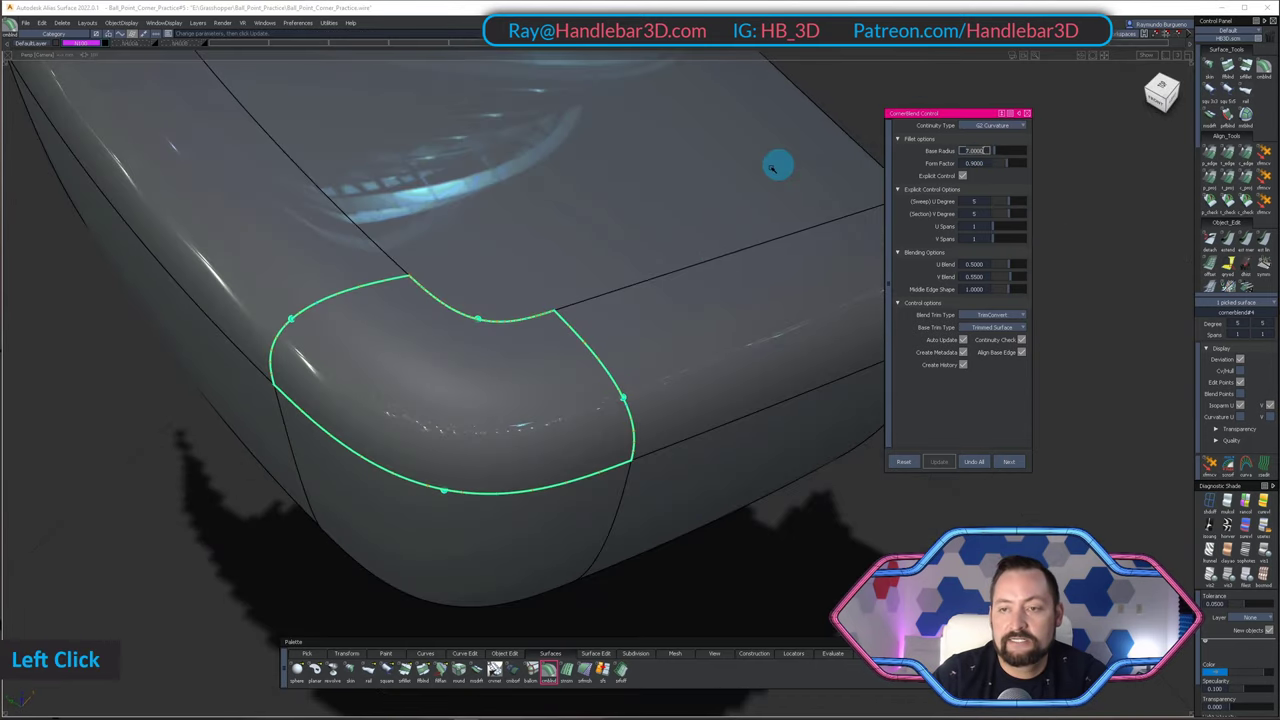
alt+shift+drag(755, 187, 915, 145)
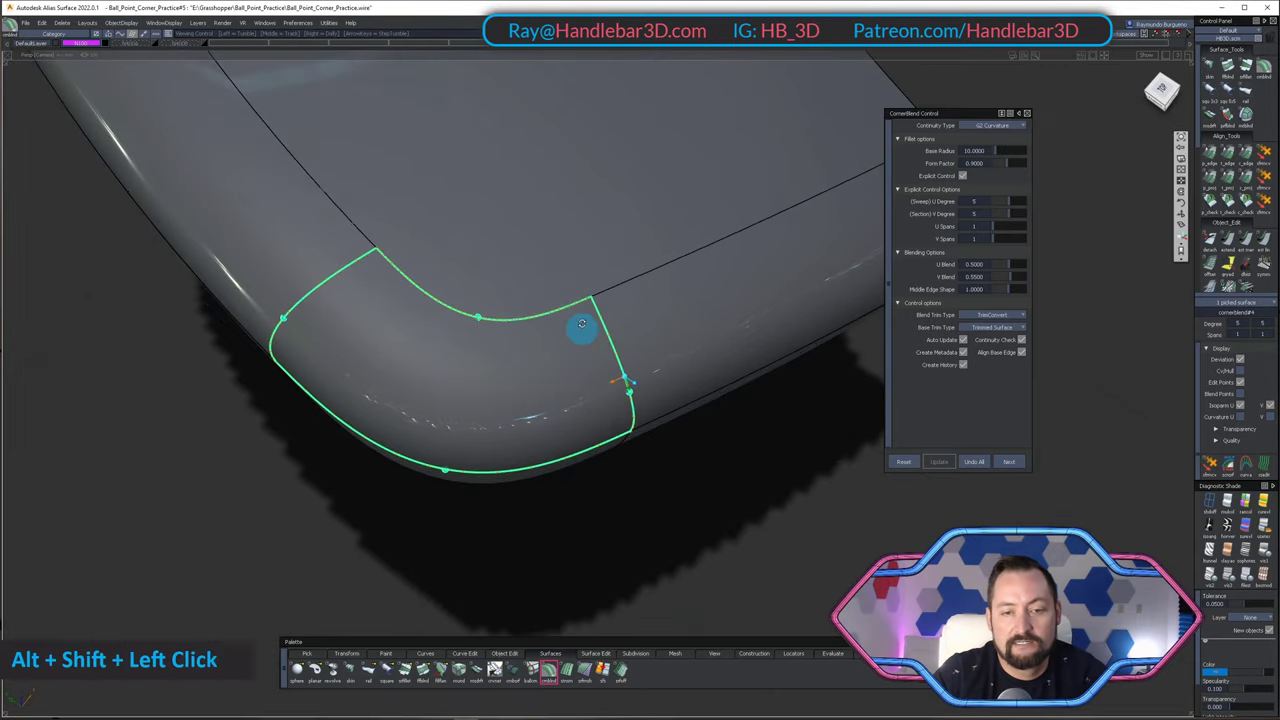
alt+shift+drag(581, 323, 614, 215)
- Select the corner blend with its three adjoining fillets and display their control vertices
shift+double_click(518, 425)
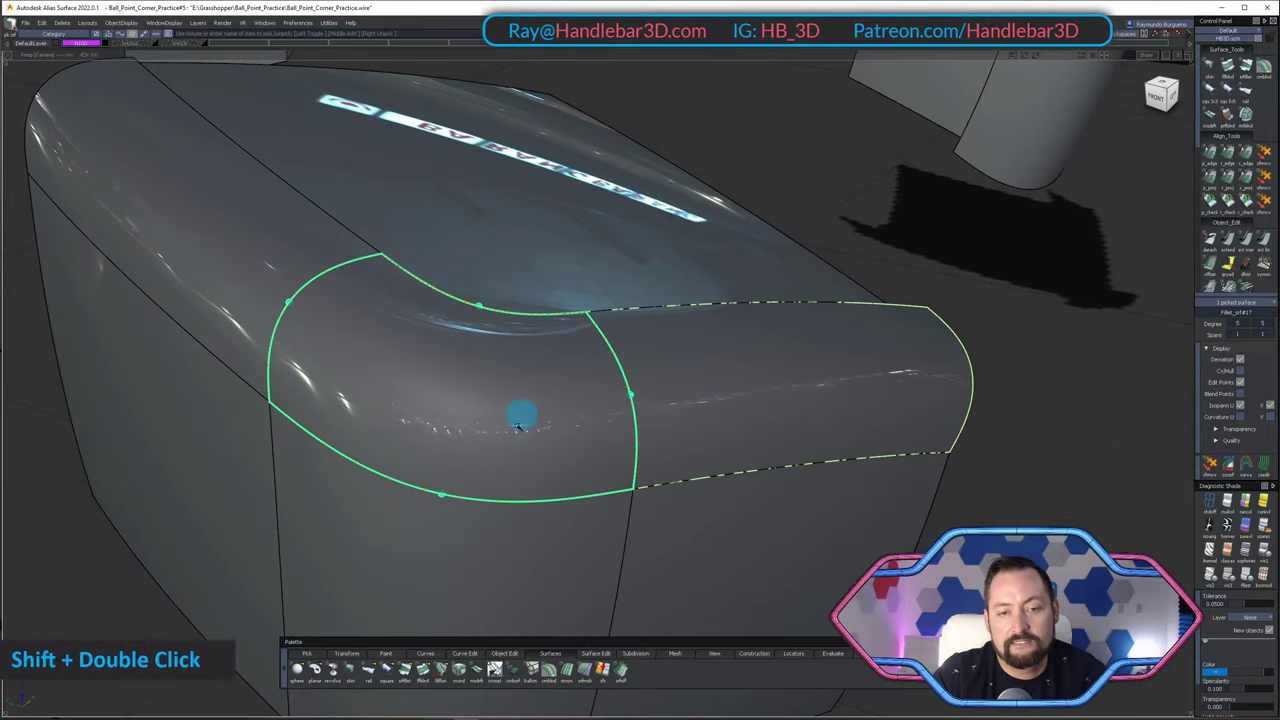
ctrl+shift+right_drag(472, 368, 473, 362)
alt+shift+drag(490, 400, 523, 349)
alt+shift+right_drag(523, 349, 523, 340)
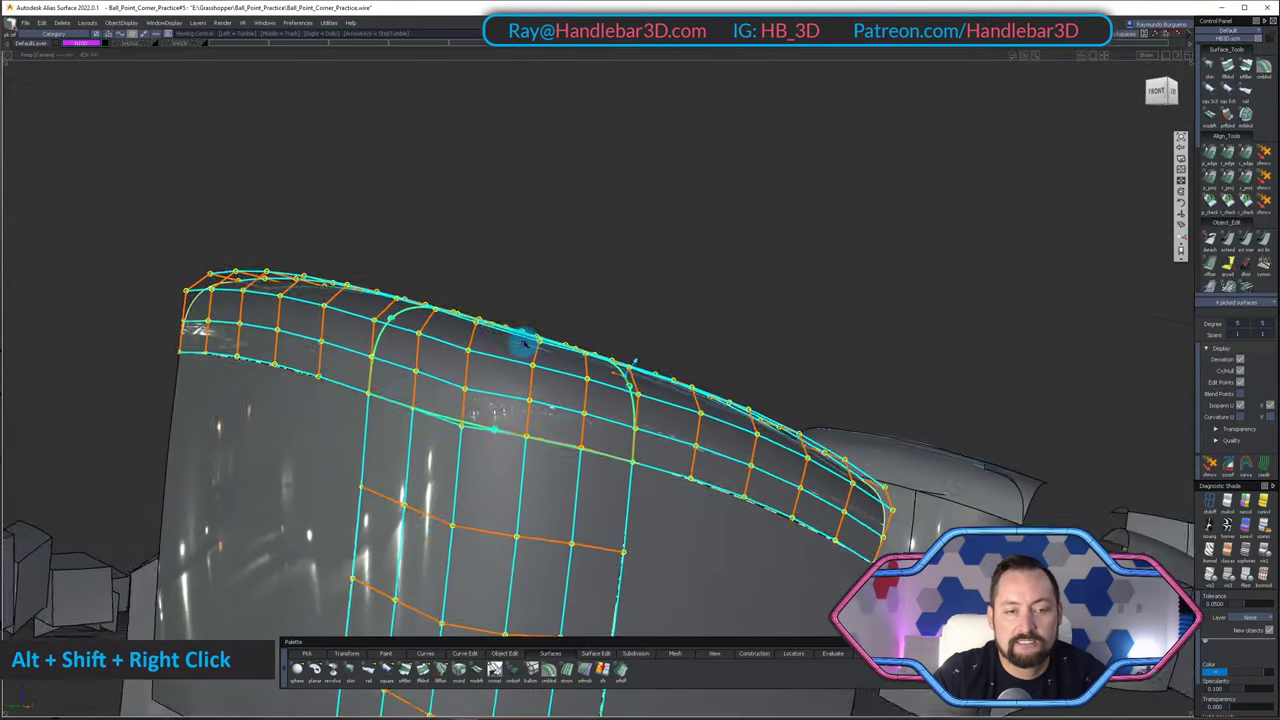
- Examine how the corner blend's control vertex rows flow into the adjoining fillets from the front, side and above
alt+shift+drag(523, 340, 520, 429)
alt+shift+right_drag(520, 429, 640, 452)
alt+shift+drag(640, 452, 491, 326)
alt+shift+right_drag(491, 326, 560, 349)
alt+shift+drag(560, 349, 550, 343)
ctrl+shift+drag(550, 343, 545, 303)
alt+shift+drag(521, 361, 513, 514)
mouse_move(481, 244)
alt+shift+mouse_down()
mouse_move(511, 291)
mouse_move(484, 250)
alt+shift+mouse_up()
- Hide the control vertices of the corner blend and its fillets, and clear the selection and continuity display
ctrl+shift+right_drag(488, 320, 500, 494)
ctrl+shift+drag(500, 494, 502, 446)
alt+shift+right_drag(530, 385, 580, 374)
alt+shift+drag(580, 374, 580, 384)
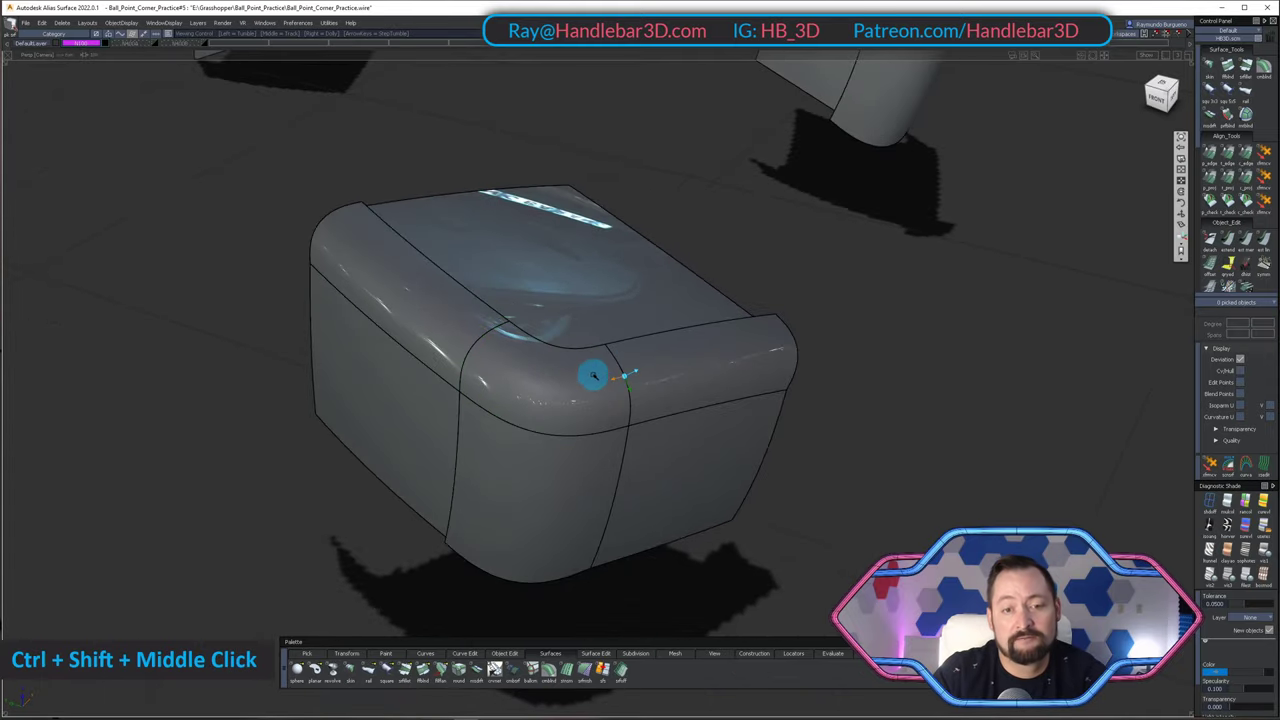
- Build a G2 corner blend with base radius 10 and form factor 0.9 between the three overlapping fillets of the next tall block
alt+shift+right_drag(593, 376, 400, 362)
alt+shift+drag(400, 362, 54, 349)
alt+shift+middle_drag(54, 349, 440, 375)
alt+shift+click(500, 330)
alt+shift+right_drag(500, 330, 546, 349)
alt+shift+drag(546, 349, 689, 371)
alt+shift+right_drag(689, 371, 630, 432)
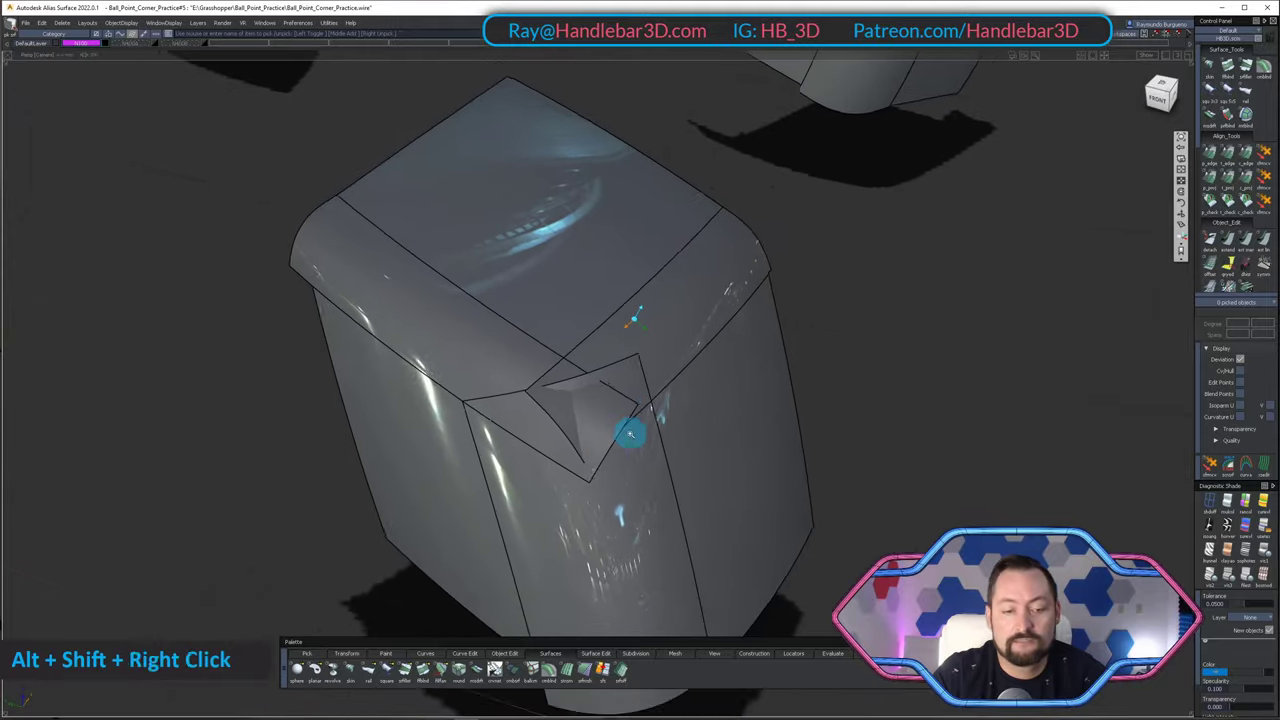
alt+shift+drag(630, 432, 922, 270)
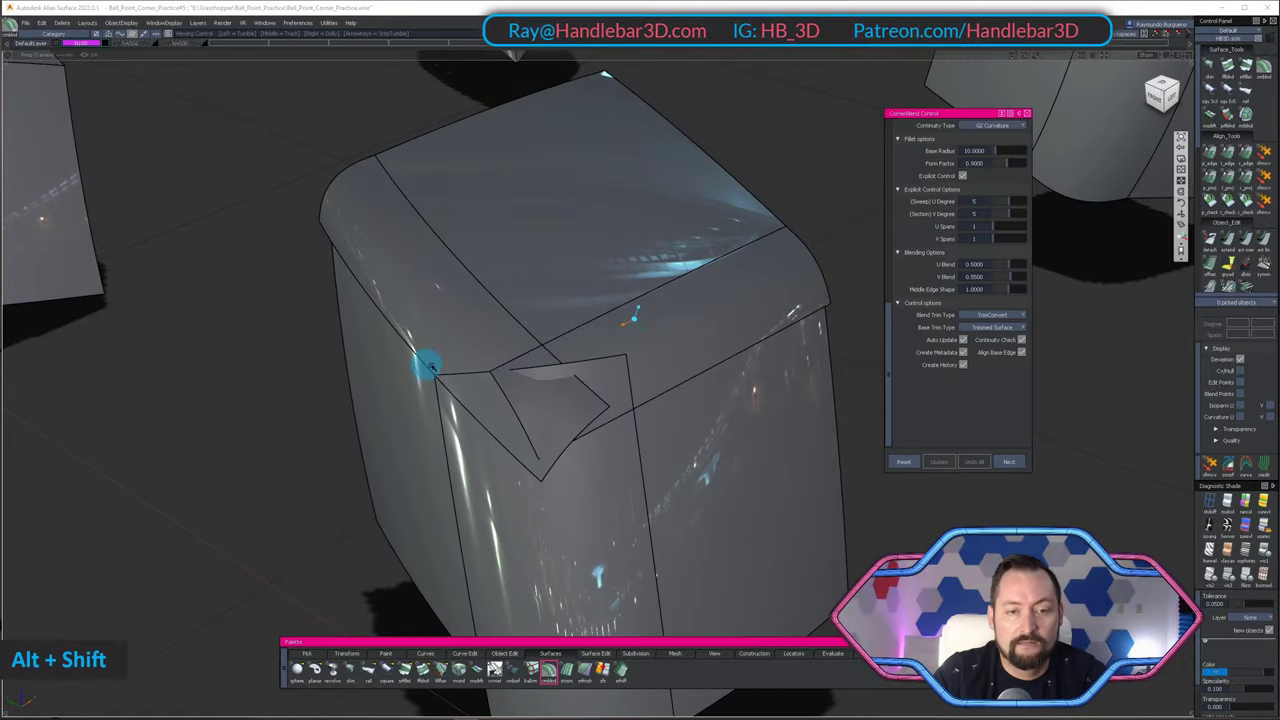
alt+shift+drag(427, 366, 520, 329)
alt+shift+drag(571, 586, 463, 351)
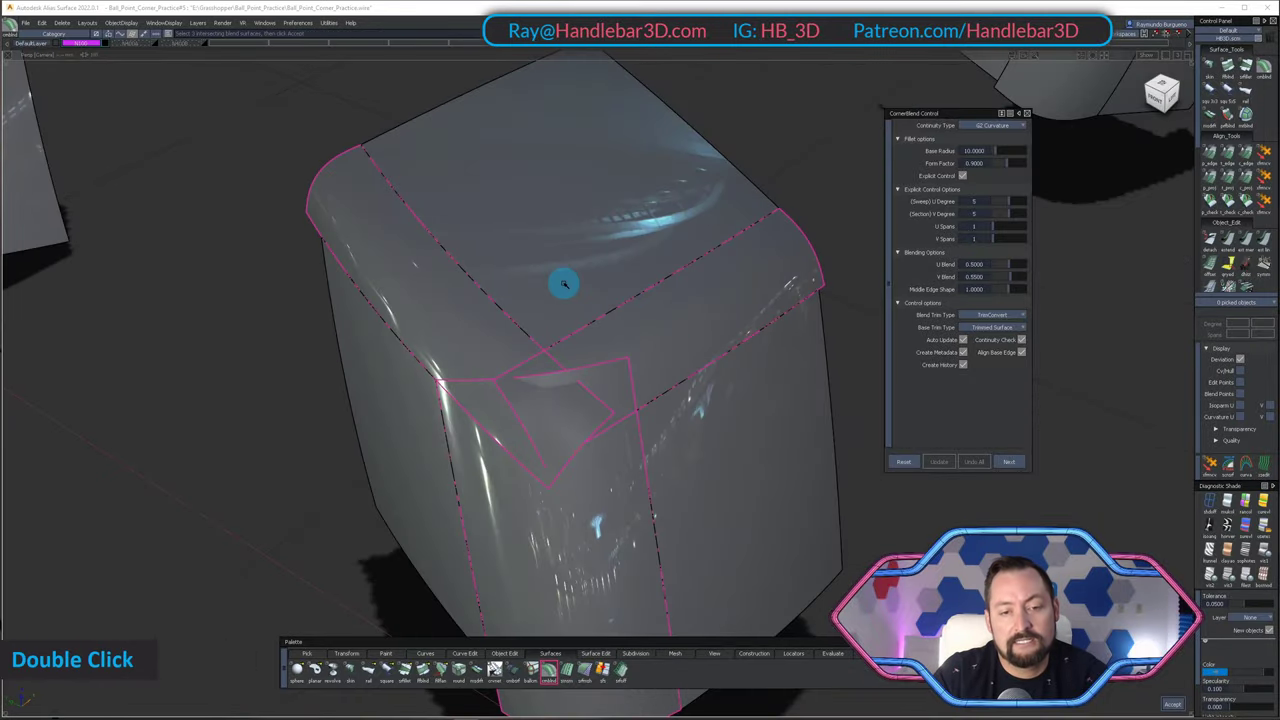
mouse_move(570, 350)
alt+shift+mouse_down()
mouse_move(457, 409)
mouse_move(391, 294)
mouse_move(529, 163)
mouse_move(570, 350)
alt+shift+mouse_up()
- Check the tangent deviation on the corner blend's lower edge and display the control vertices of the blend and the vertical fillet
alt+shift+right_drag(571, 352, 690, 375)
alt+shift+drag(590, 370, 630, 510)
ctrl+shift+click(637, 271)
click(715, 573)
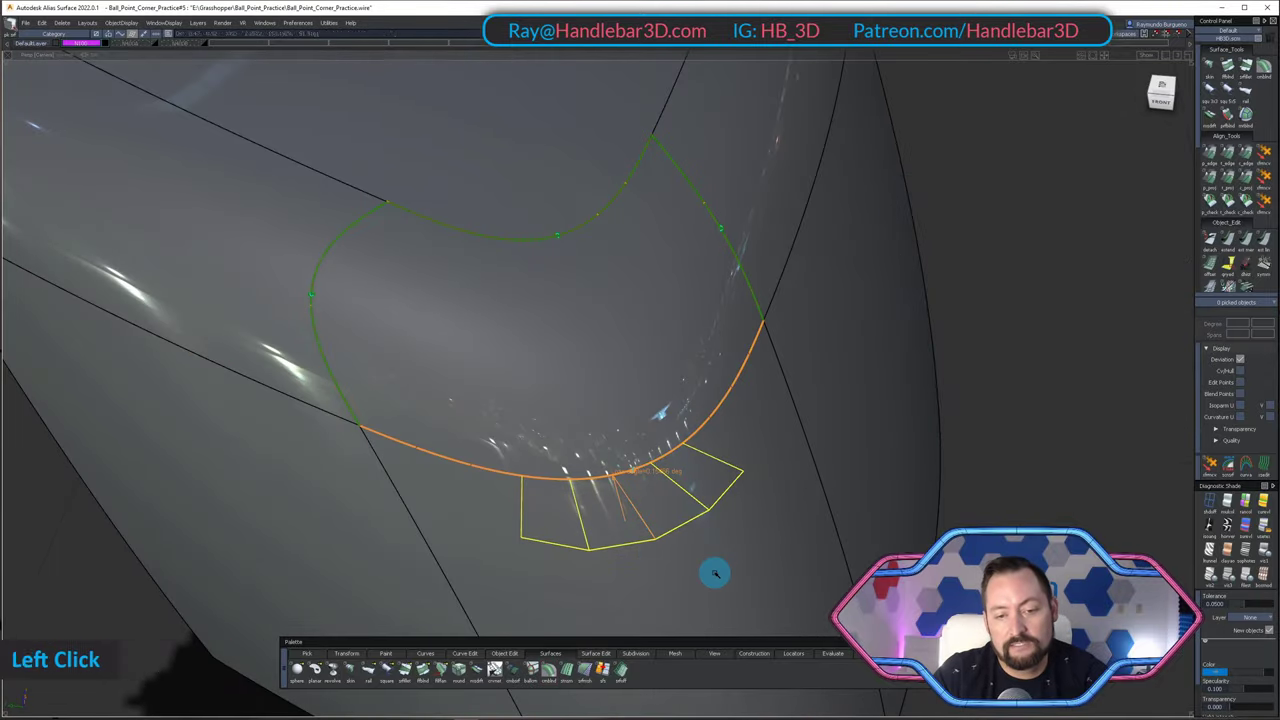
alt+shift+drag(648, 418, 600, 446)
ctrl+shift+click(560, 432)
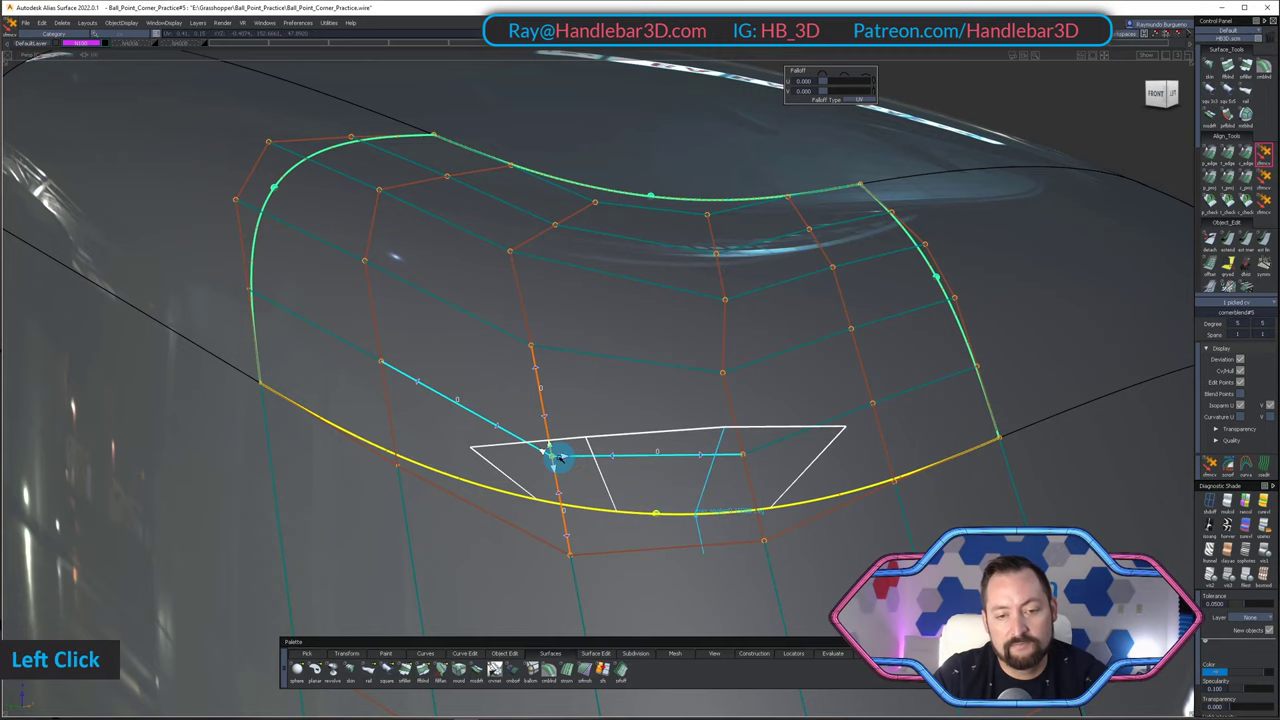
- Nudge the two middle control vertices in the second row above the blend's lower edge to correct the tangent deviation, and clear the selection
alt+shift+drag(560, 457, 649, 551)
alt+shift+drag(646, 497, 984, 368)
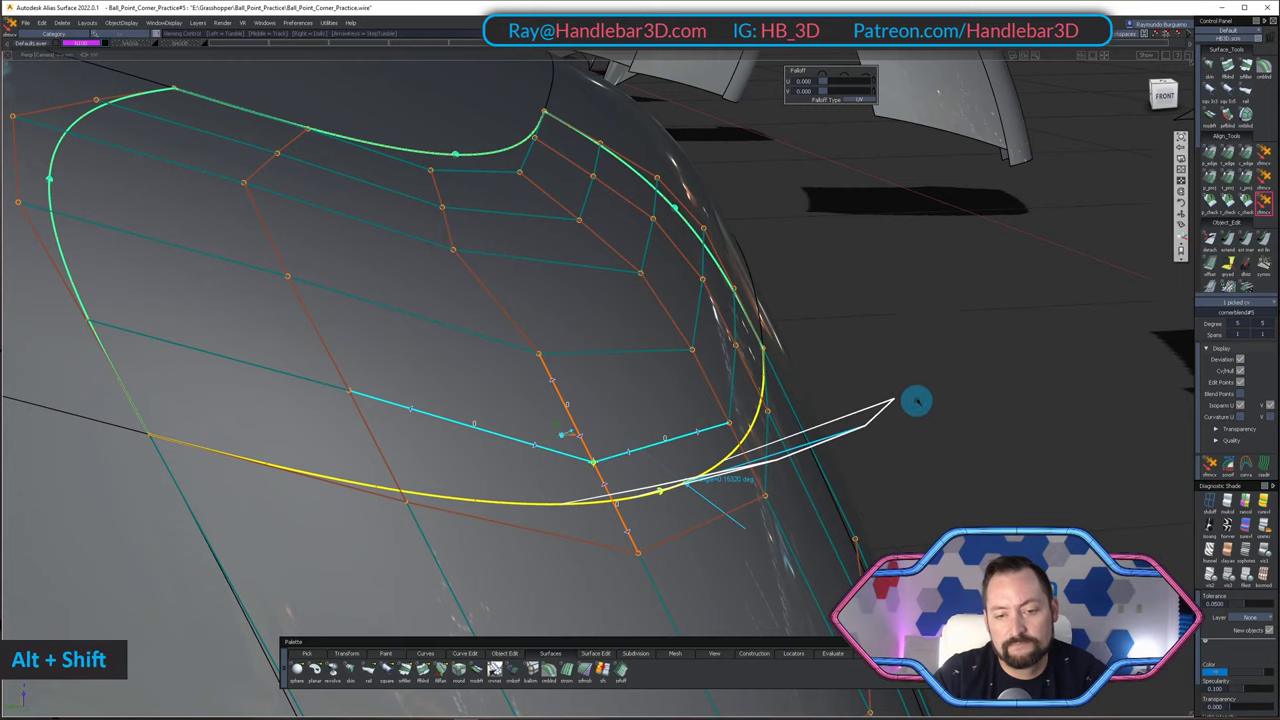
alt+shift+drag(917, 401, 731, 481)
alt+shift+drag(711, 385, 841, 355)
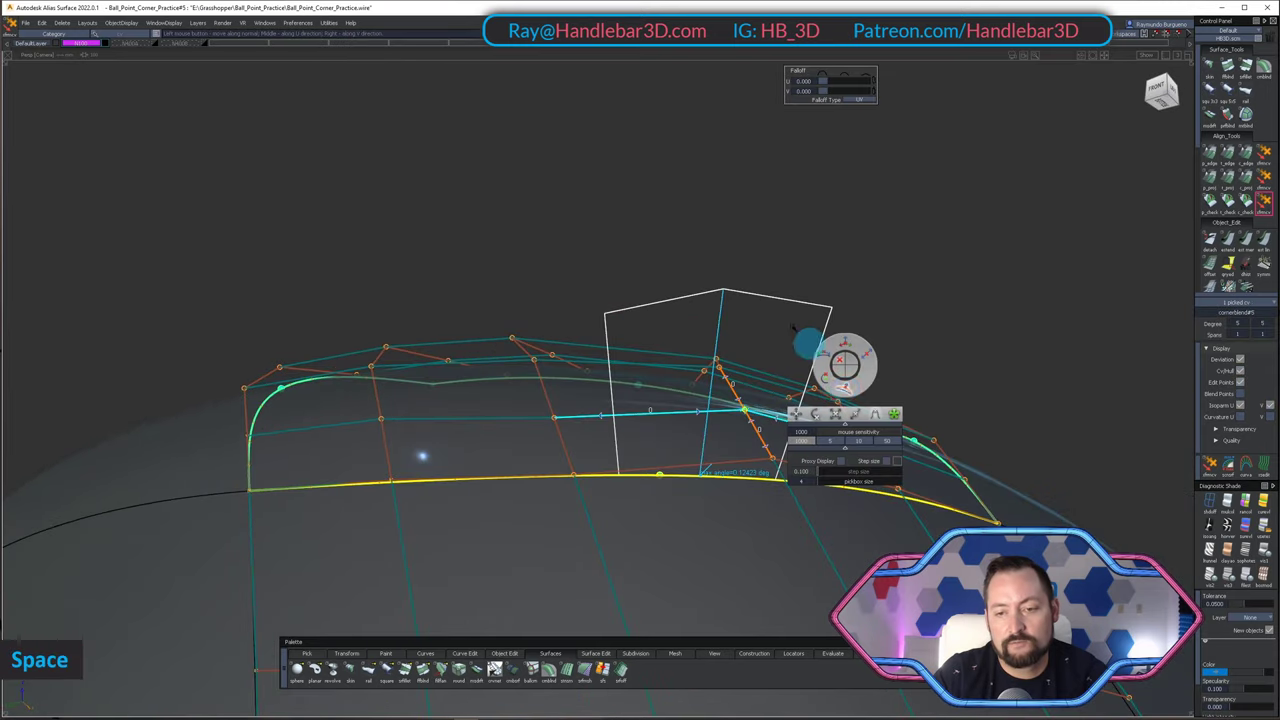
alt+shift+right_drag(834, 259, 786, 280)
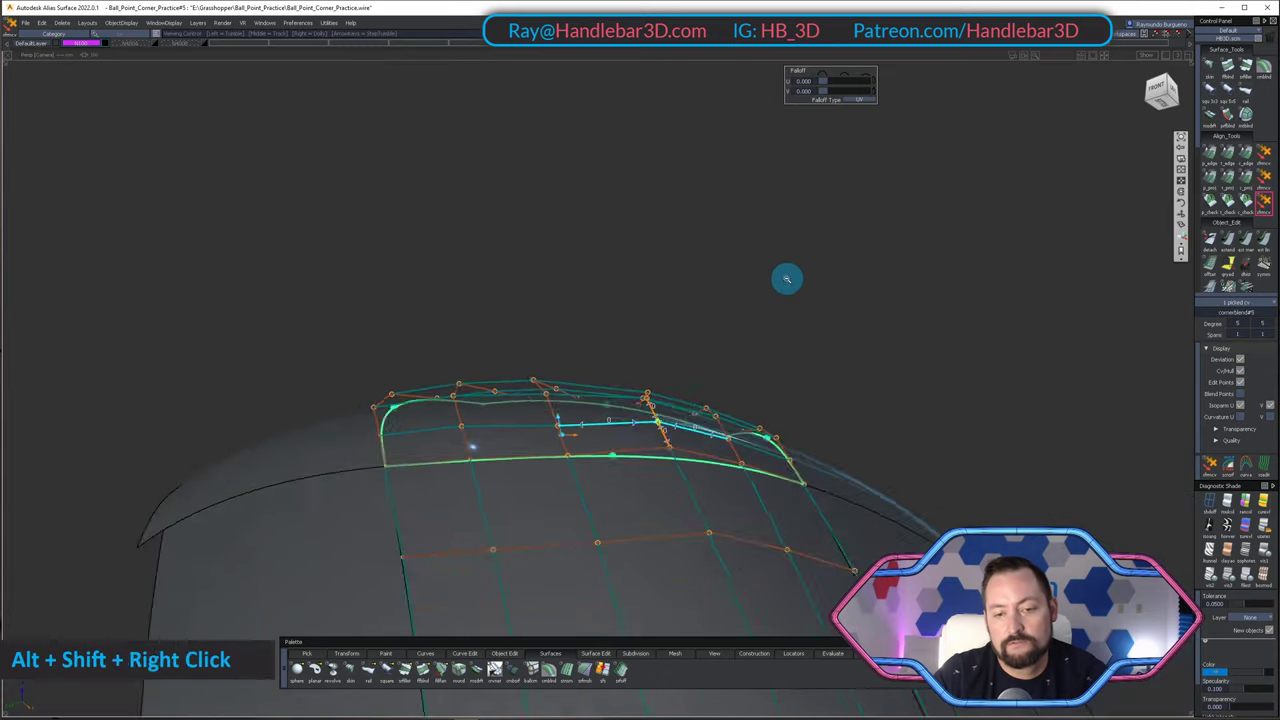
alt+shift+drag(786, 280, 720, 546)
ctrl+shift+drag(650, 324, 650, 370)
alt+shift+drag(645, 375, 543, 412)
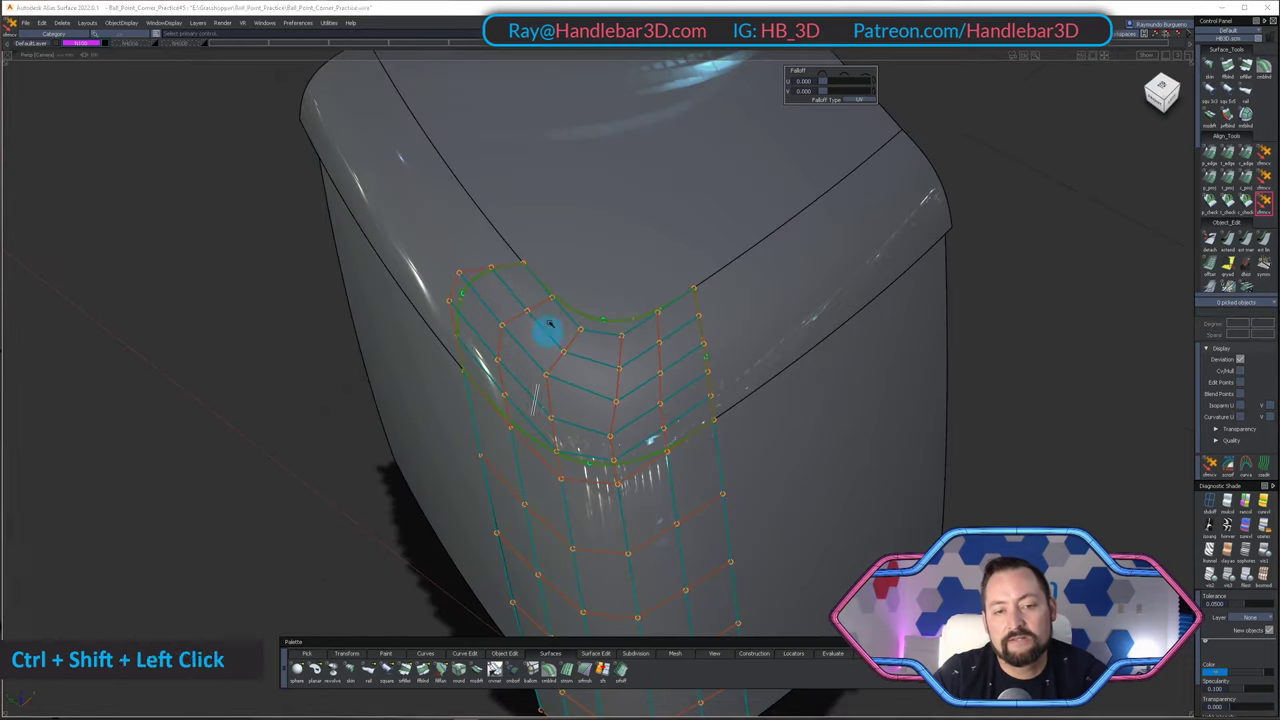
- Hide the control vertices of the finished corner blend and its vertical fillet, and clear the selection
alt+shift+drag(548, 325, 527, 229)
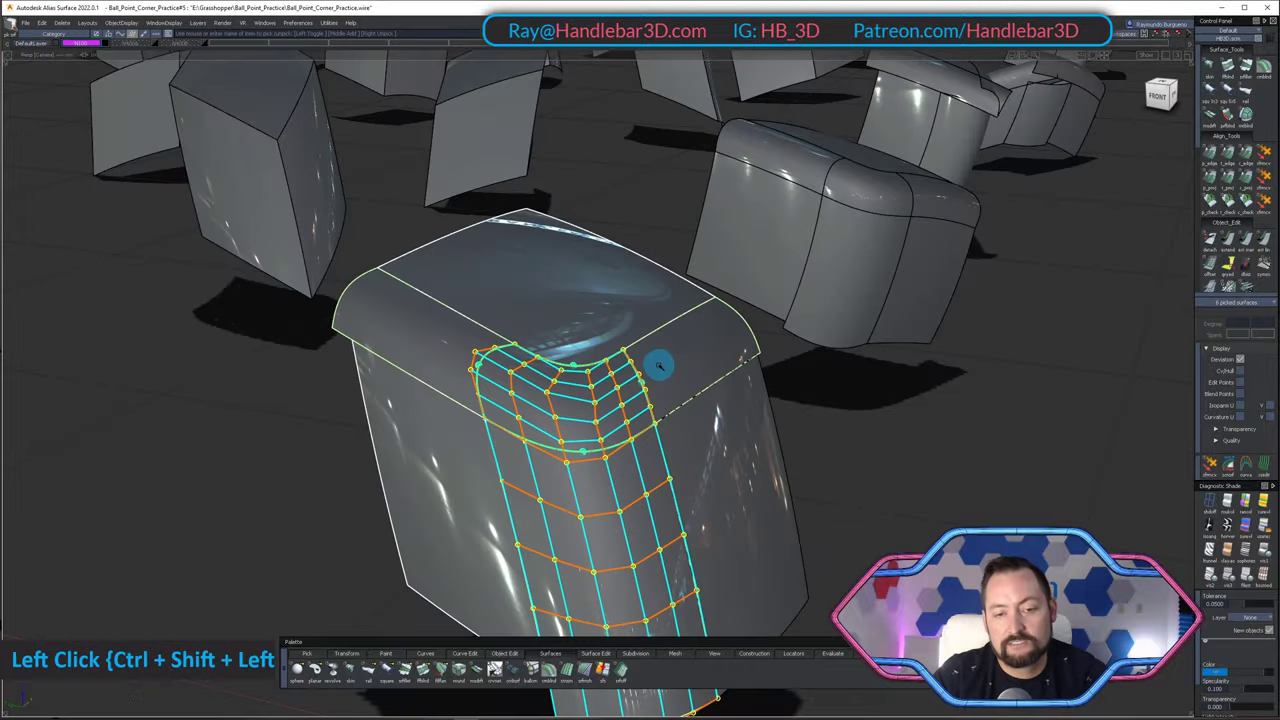
alt+shift+right_drag(648, 316, 520, 409)
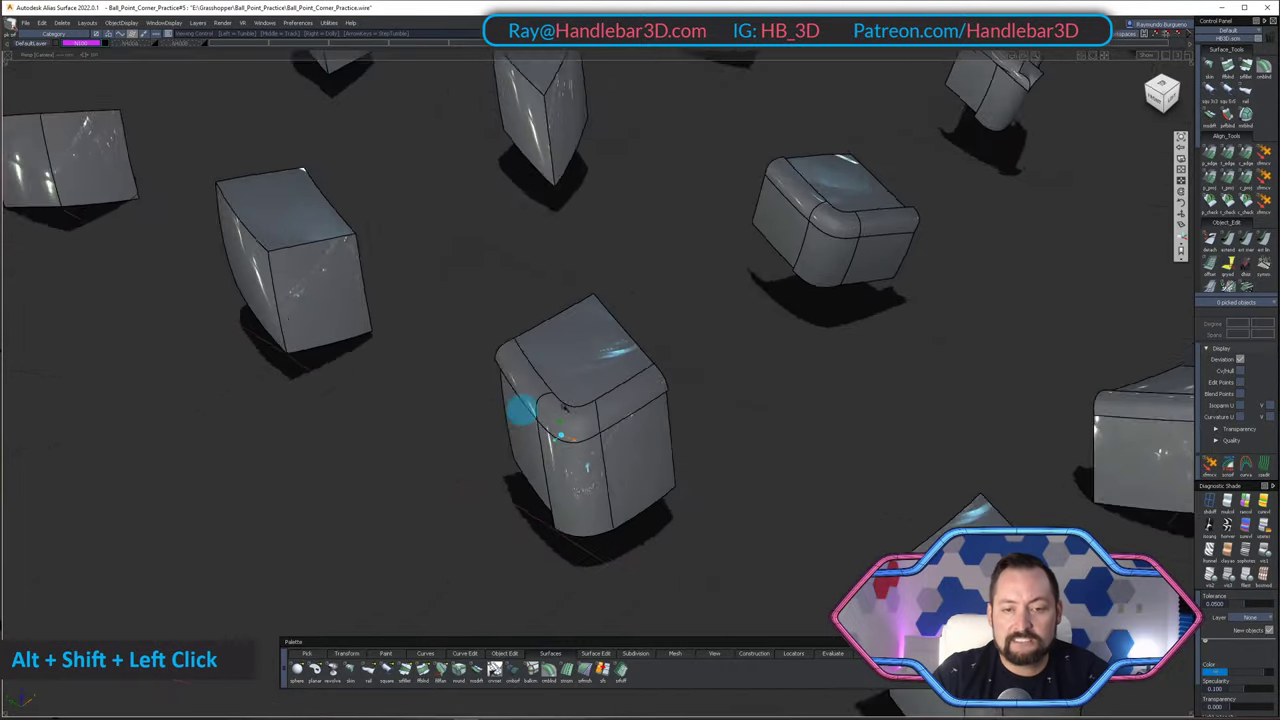
alt+shift+drag(520, 409, 660, 437)
- Build a G2 corner blend with base radius 8 and form factor 0.9 between the three overlapping fillets of the next tall block
alt+shift+middle_drag(660, 437, 680, 450)
alt+shift+drag(680, 450, 768, 329)
alt+shift+right_drag(769, 329, 862, 400)
alt+shift+drag(862, 400, 797, 340)
alt+shift+middle_drag(797, 340, 606, 325)
alt+shift+drag(606, 325, 700, 335)
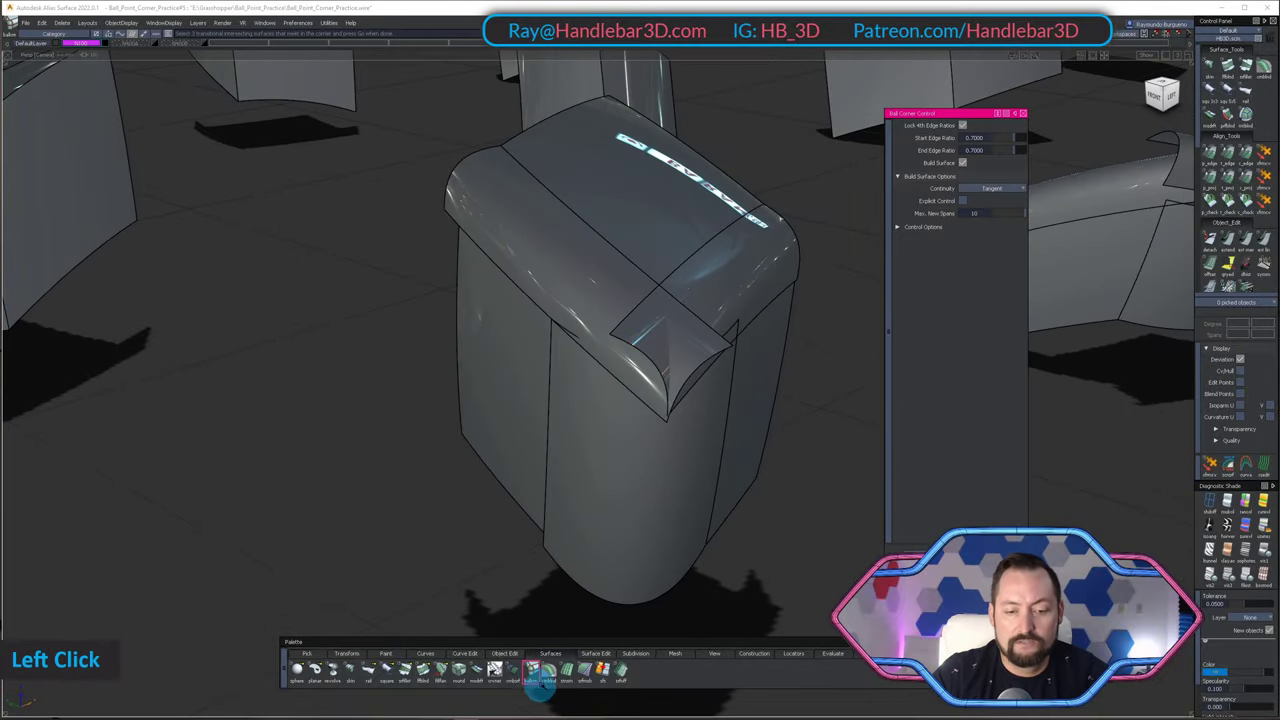
click(613, 537)
alt+shift+middle_drag(618, 340, 600, 334)
alt+shift+drag(600, 334, 604, 284)
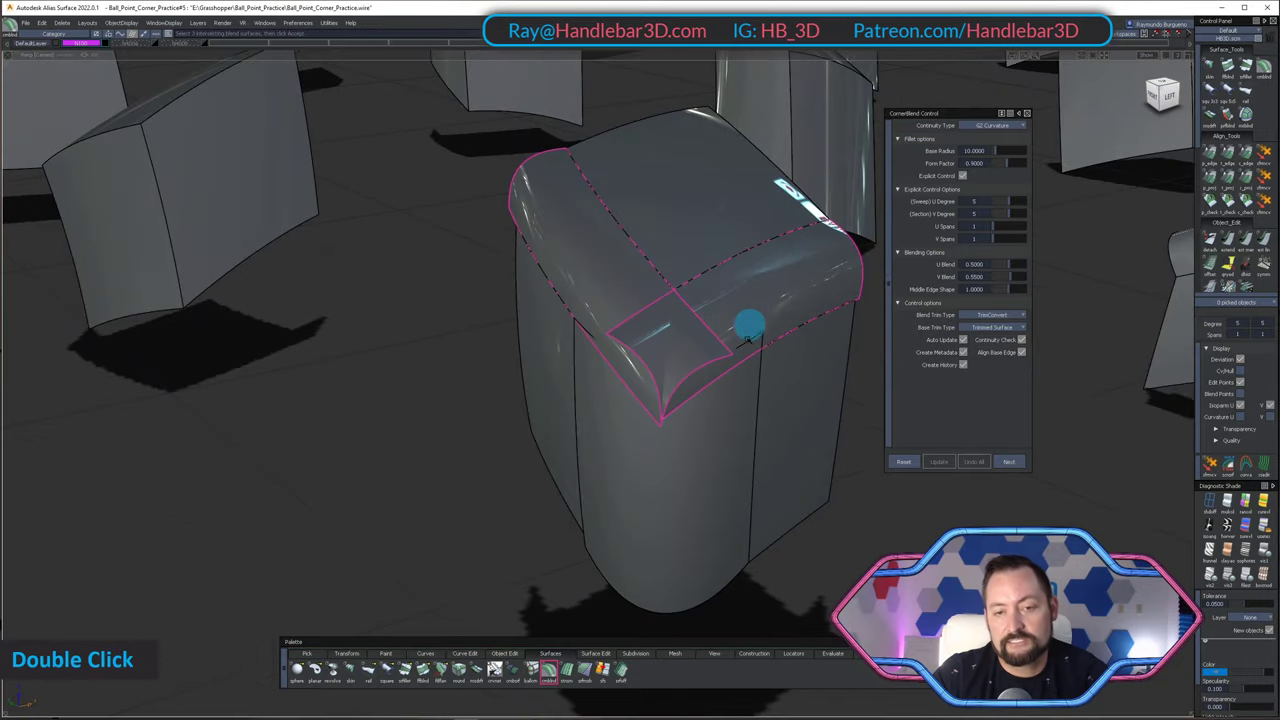
alt+shift+middle_drag(636, 300, 625, 245)
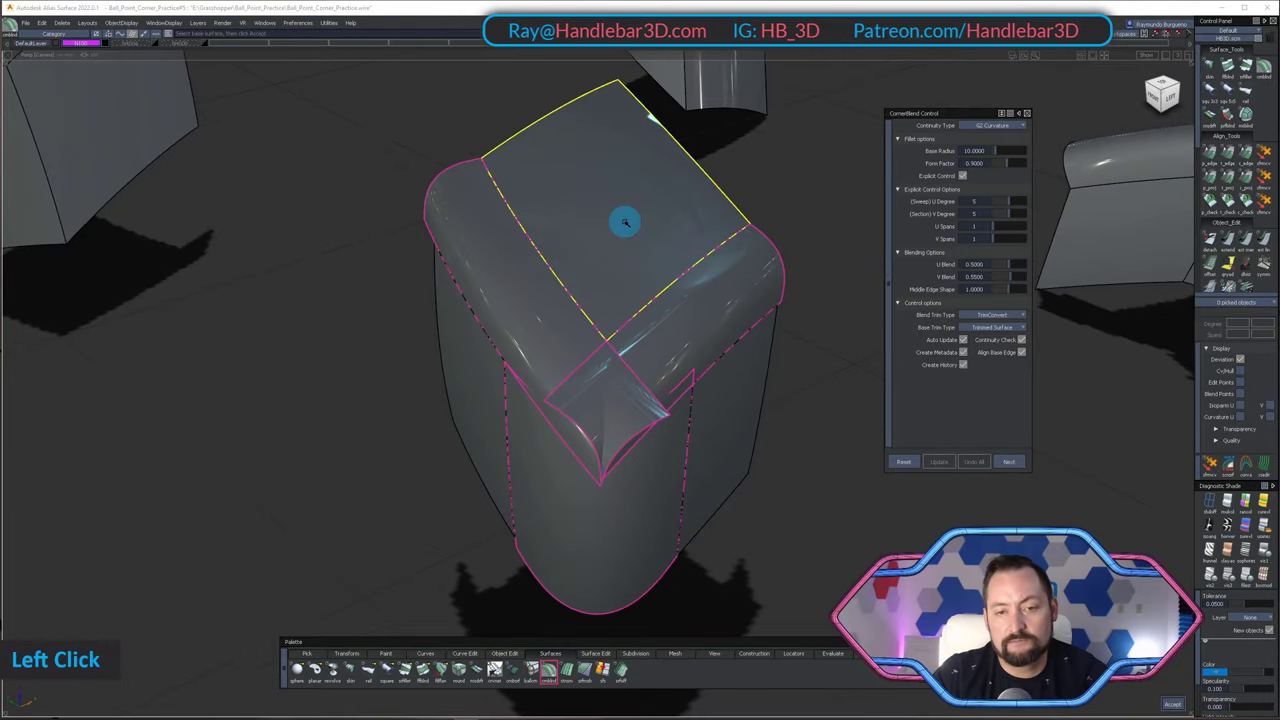
alt+shift+drag(642, 378, 977, 188)
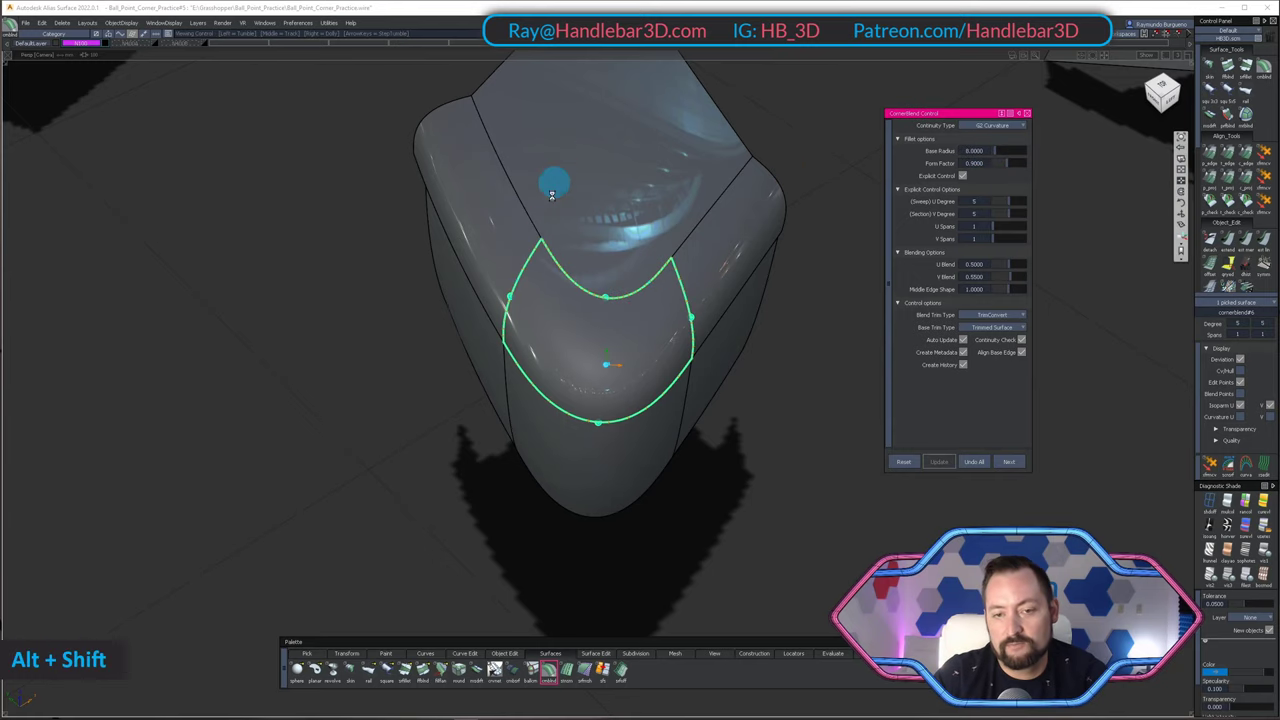
- Try to build a G2 corner blend with base radius 8 between the fillets of the low, wide block
alt+shift+drag(552, 196, 732, 294)
alt+shift+right_drag(732, 294, 634, 338)
alt+shift+drag(634, 338, 610, 352)
alt+shift+middle_drag(610, 352, 442, 352)
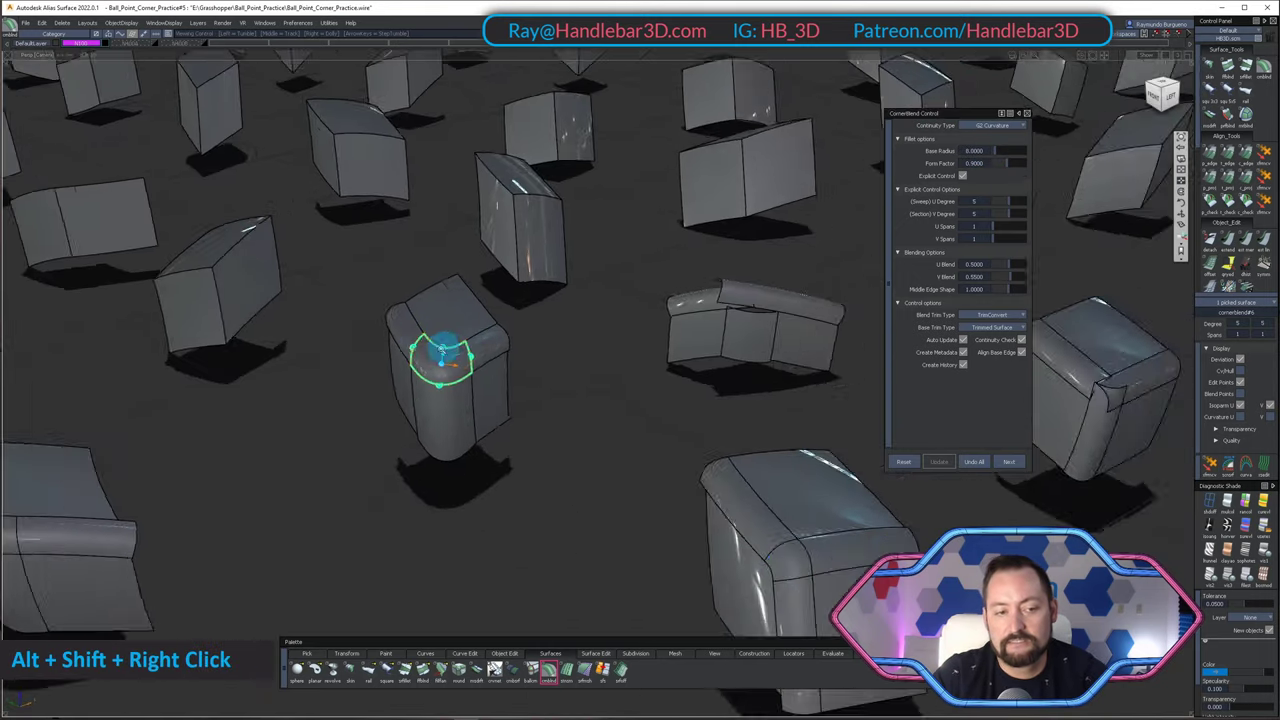
alt+shift+right_drag(442, 350, 400, 350)
alt+shift+right_drag(651, 317, 726, 318)
alt+shift+drag(726, 318, 702, 375)
ctrl+shift+drag(702, 375, 580, 259)
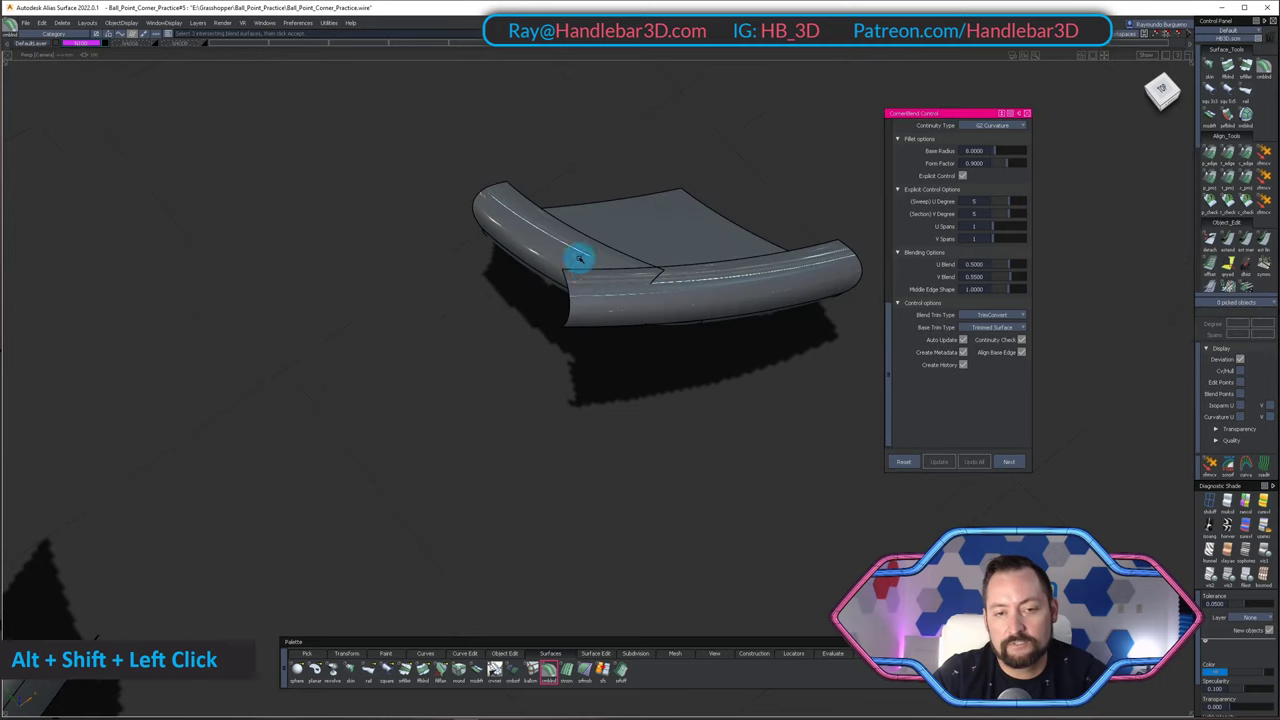
alt+shift+drag(657, 337, 618, 390)
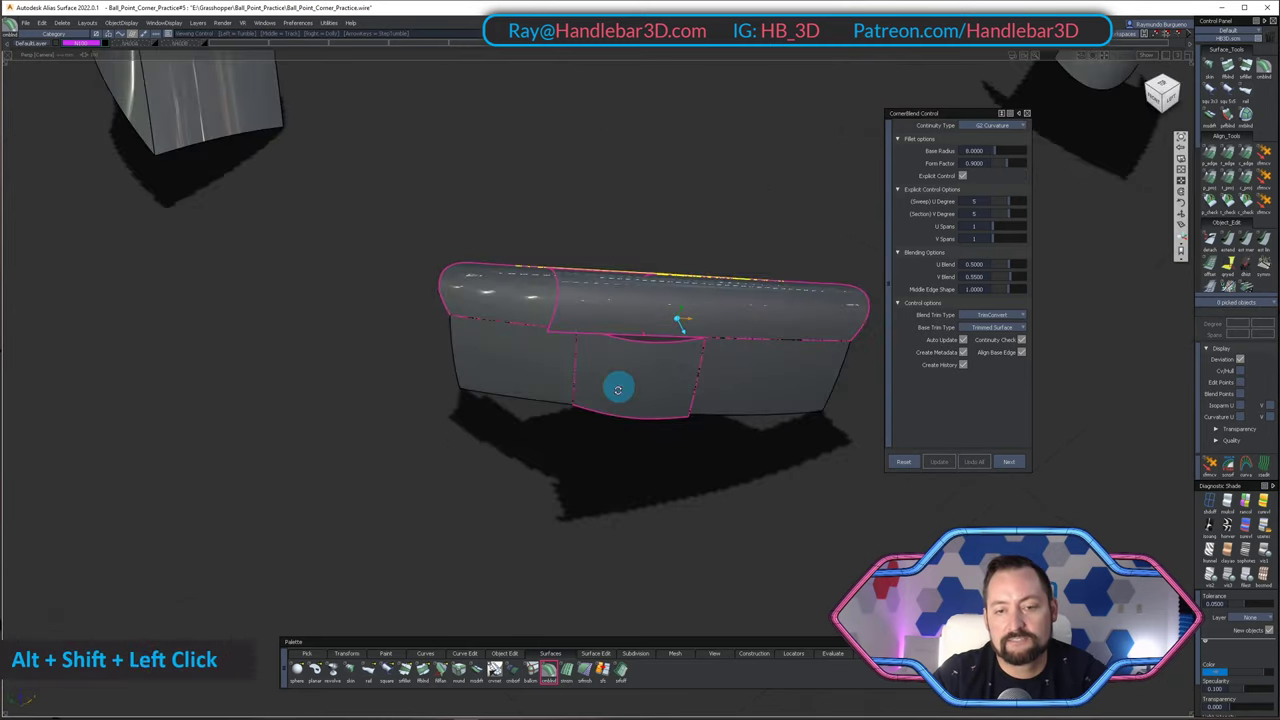
alt+shift+drag(607, 261, 637, 340)
alt+shift+right_drag(637, 340, 614, 289)
alt+shift+drag(614, 289, 768, 327)
alt+shift+drag(869, 388, 632, 456)
alt+shift+drag(519, 272, 583, 460)
- Display the trial blend's control vertices, inspect its edge deviations, and undo the low block's corner blend
key(shift+space)
alt+shift+drag(565, 364, 586, 285)
ctrl+shift+right_drag(586, 285, 584, 248)
alt+shift+right_drag(584, 248, 634, 238)
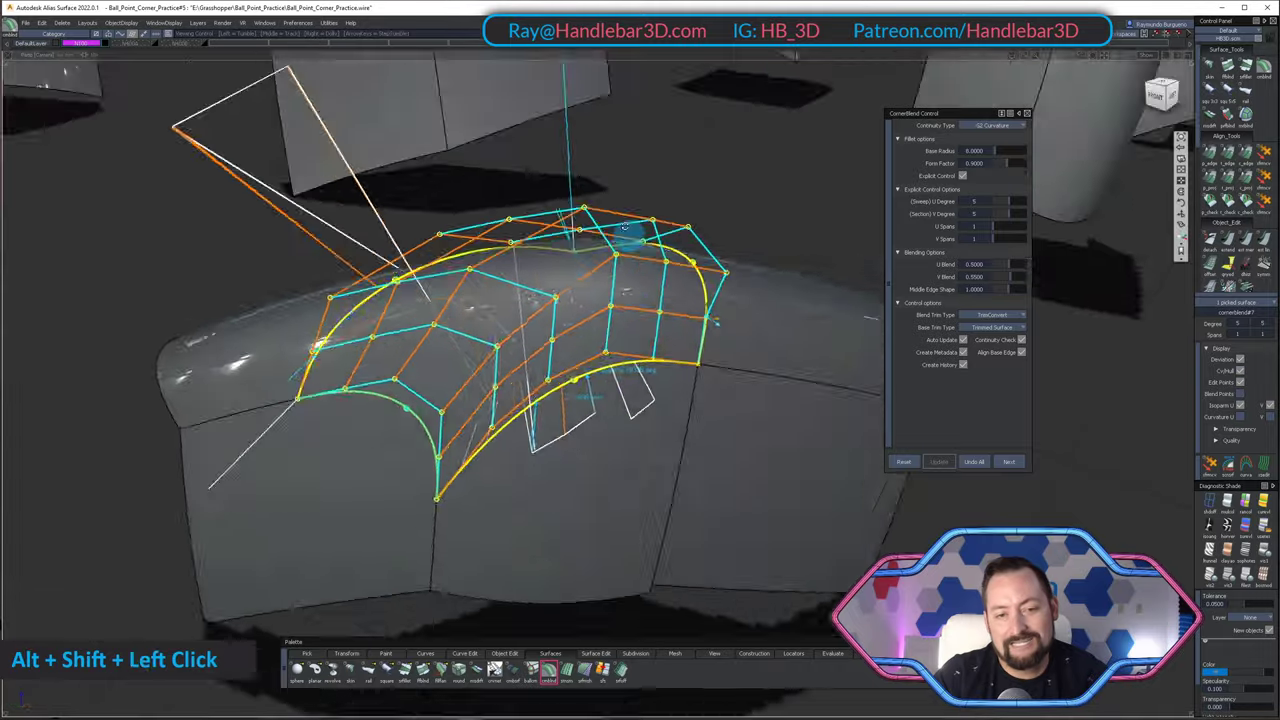
alt+shift+drag(634, 238, 606, 340)
alt+shift+right_drag(606, 340, 584, 350)
alt+shift+middle_drag(584, 350, 594, 360)
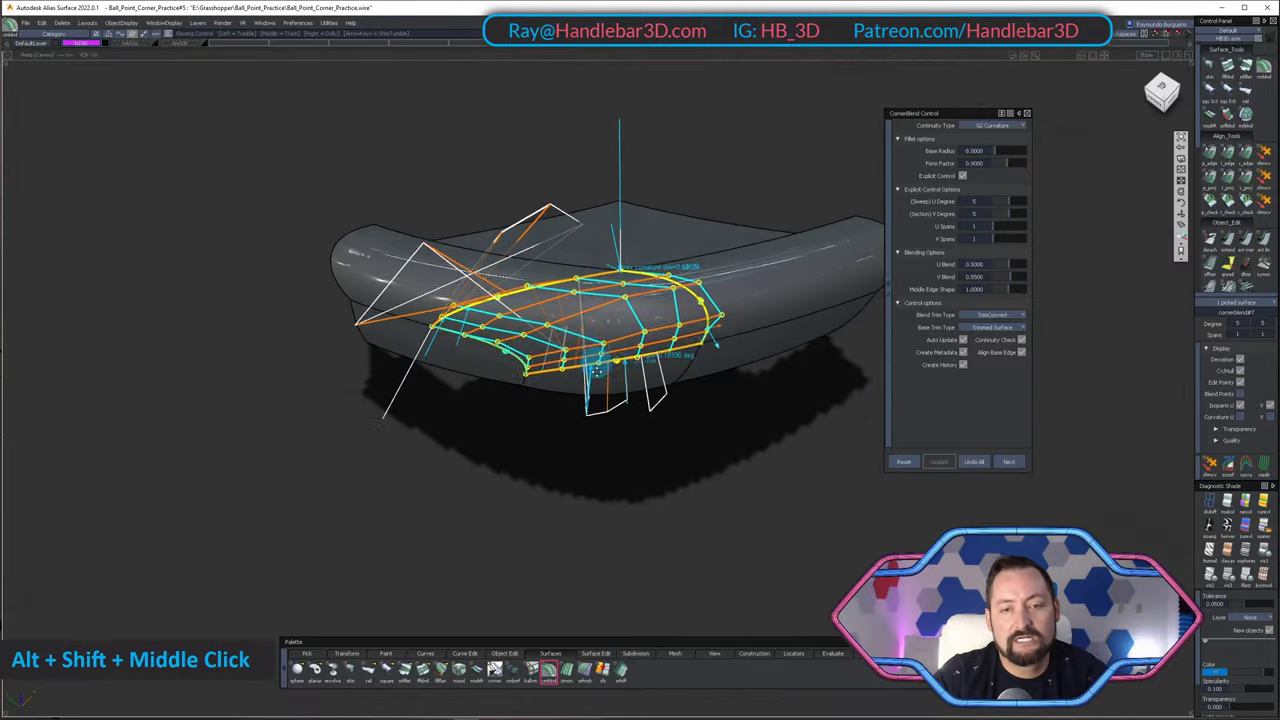
alt+shift+right_drag(594, 360, 617, 323)
alt+shift+drag(617, 323, 940, 434)
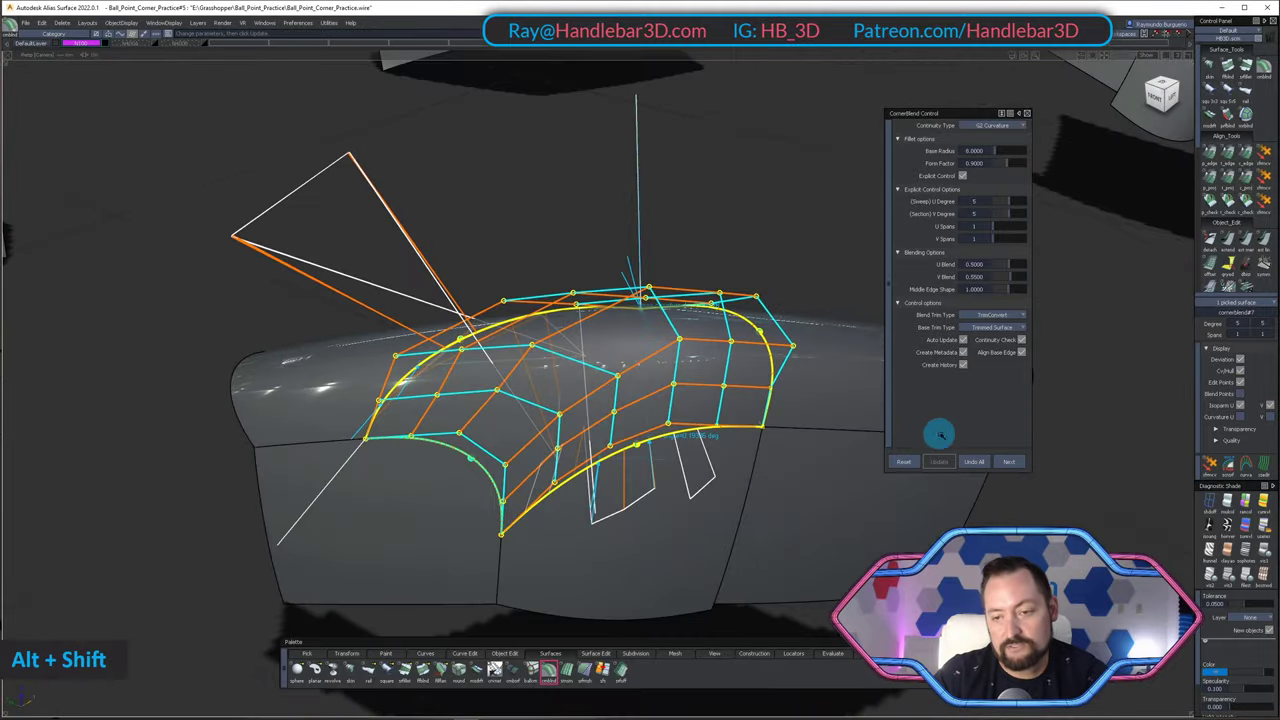
click(976, 462)
- Examine where the vertical fillet's upper edge meets the overlapping top fillets on the low, wide block
alt+shift+drag(705, 405, 491, 240)
alt+shift+right_drag(491, 240, 430, 270)
alt+shift+drag(430, 270, 680, 555)
alt+shift+drag(589, 327, 580, 86)
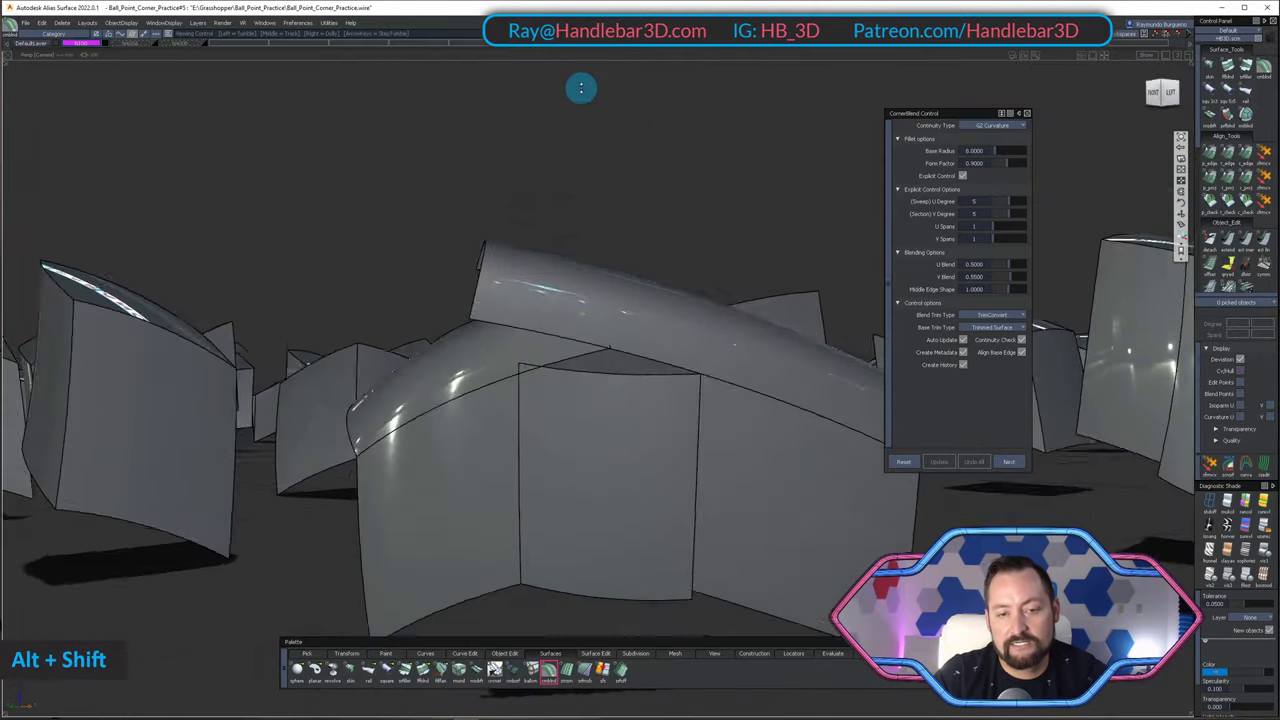
alt+shift+middle_drag(580, 86, 420, 163)
alt+shift+drag(420, 163, 594, 390)
alt+shift+right_drag(594, 390, 470, 310)
alt+shift+drag(470, 310, 560, 177)
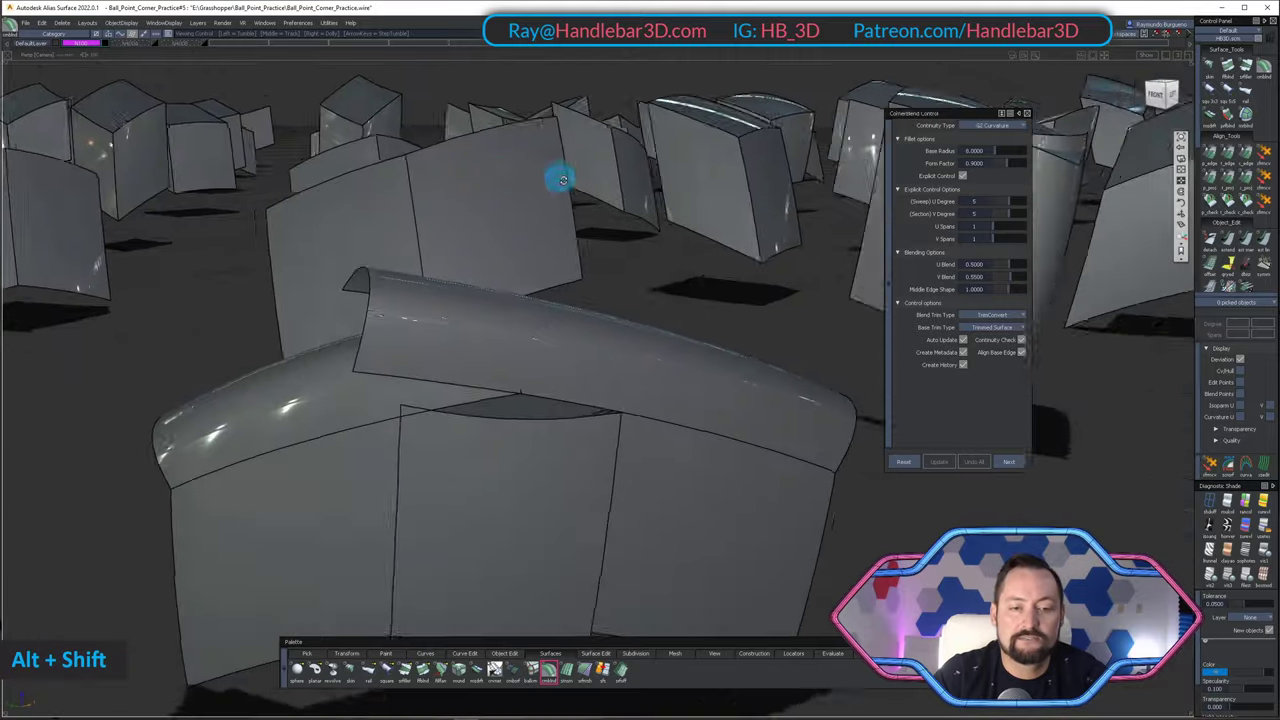
alt+shift+right_drag(560, 177, 500, 215)
alt+shift+drag(500, 215, 586, 343)
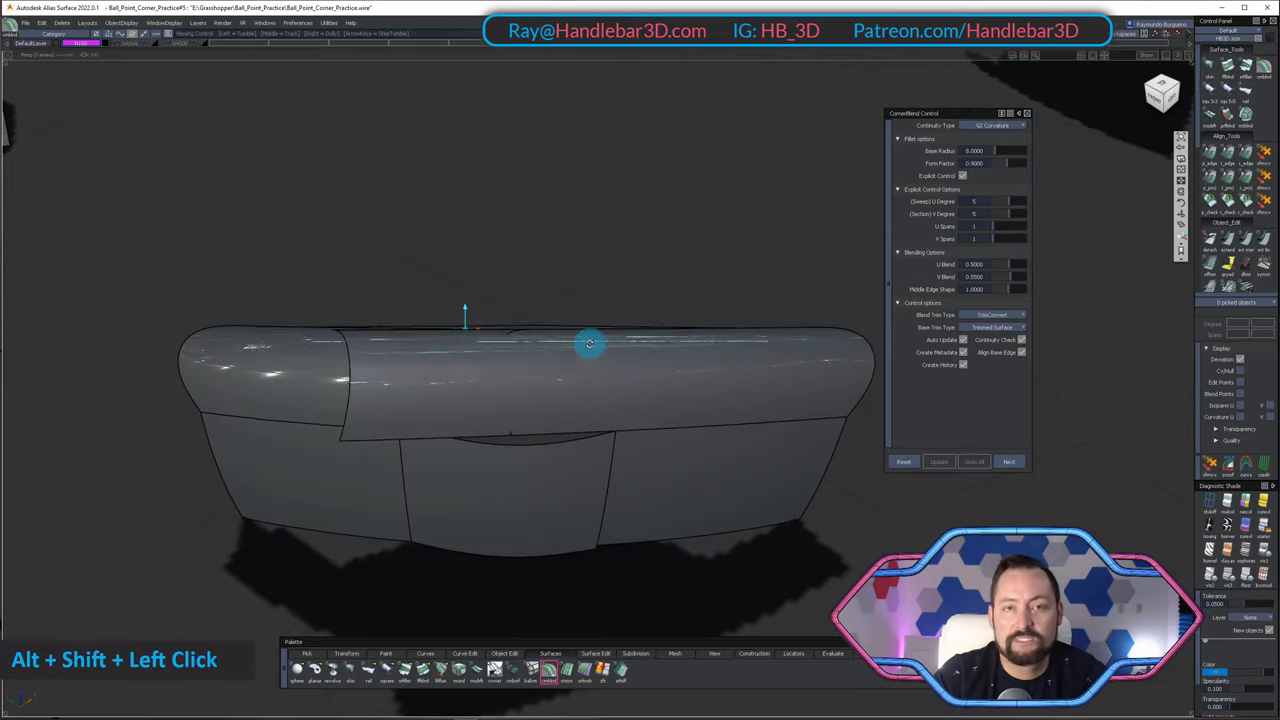
alt+shift+middle_drag(586, 343, 549, 389)
alt+shift+right_drag(549, 389, 540, 412)
alt+shift+drag(541, 412, 683, 369)
alt+shift+right_drag(683, 369, 623, 426)
alt+shift+drag(623, 426, 465, 552)
alt+shift+right_drag(465, 552, 550, 520)
alt+shift+drag(550, 520, 440, 380)
- Display the control vertices of the tall block's corner blend and its three adjoining fillets
alt+shift+right_drag(440, 380, 500, 411)
alt+shift+middle_drag(500, 411, 512, 376)
alt+shift+right_drag(512, 376, 510, 375)
alt+shift+right_drag(331, 337, 386, 368)
ctrl+shift+drag(386, 374, 387, 356)
shift+click(386, 360)
shift+click(330, 405)
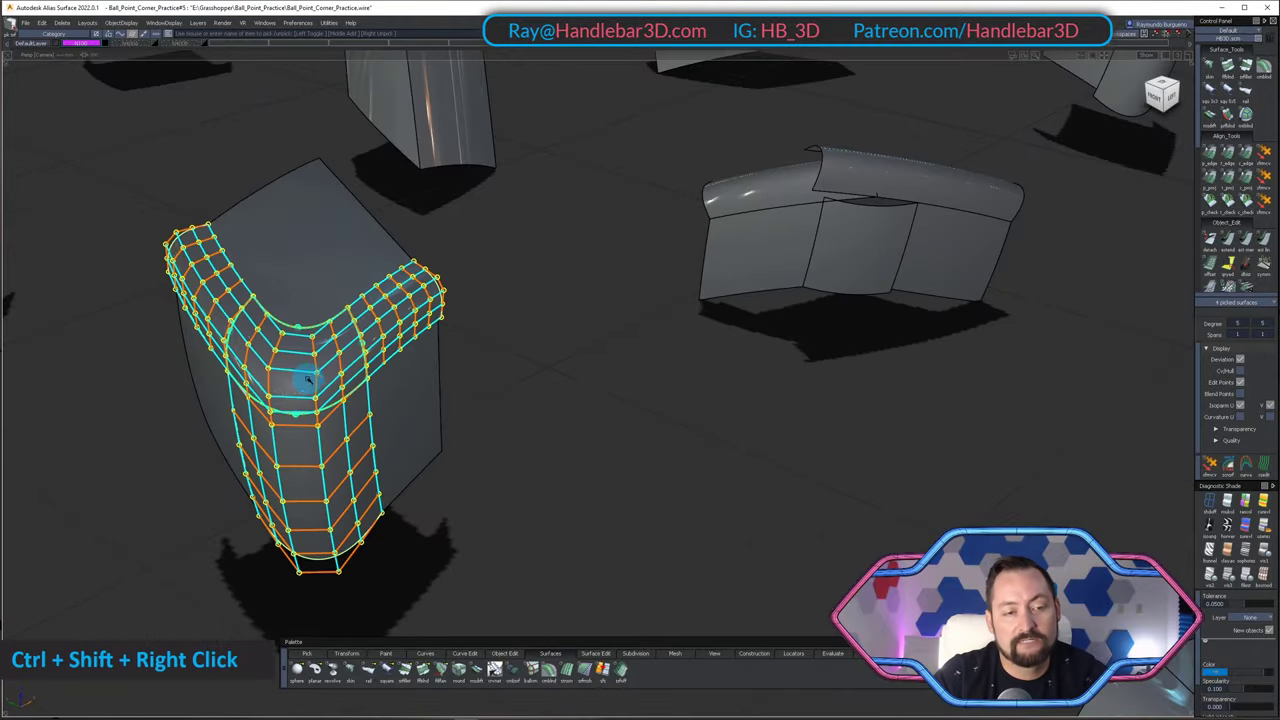
- Hide the fillets' control vertices so only the tall block's corner blend shows its control vertices
alt+shift+drag(307, 378, 193, 265)
alt+shift+drag(478, 457, 350, 393)
ctrl+shift+right_drag(429, 398, 431, 424)
alt+shift+right_drag(431, 424, 434, 449)
alt+shift+drag(434, 449, 519, 487)
- Examine the control vertex layout of the tall block's corner blend and its transition into the adjoining top fillet
alt+shift+right_drag(522, 378, 486, 394)
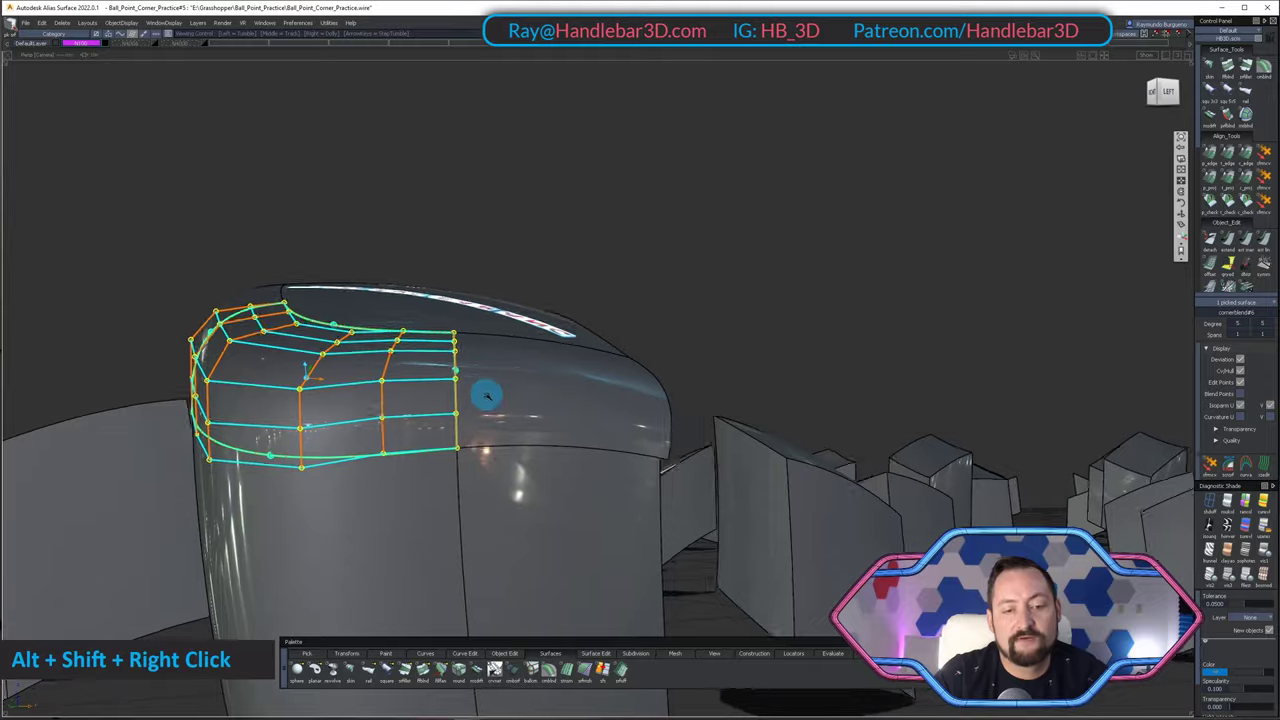
alt+shift+drag(486, 394, 330, 418)
mouse_move(330, 418)
alt+shift+middle_down()
mouse_move(289, 423)
mouse_move(345, 421)
alt+shift+middle_up()
alt+shift+right_drag(345, 421, 417, 420)
alt+shift+drag(417, 420, 344, 448)
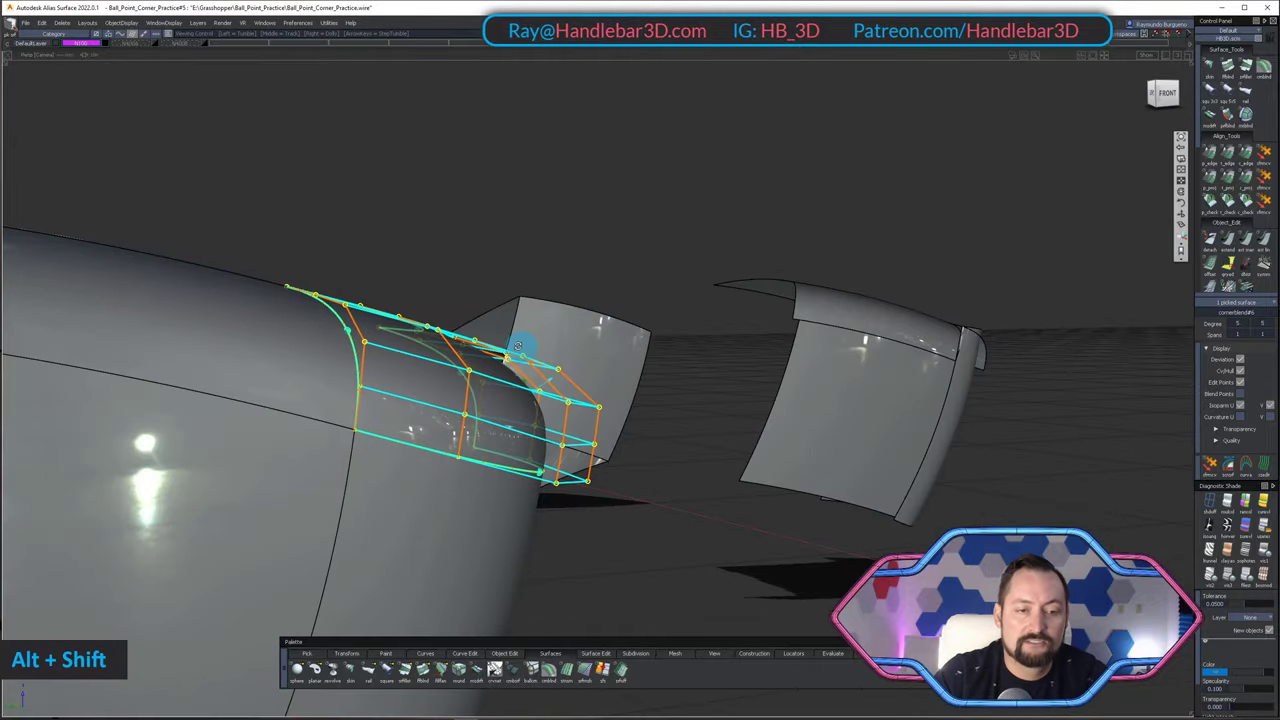
alt+shift+drag(517, 346, 296, 527)
alt+shift+drag(497, 322, 691, 308)
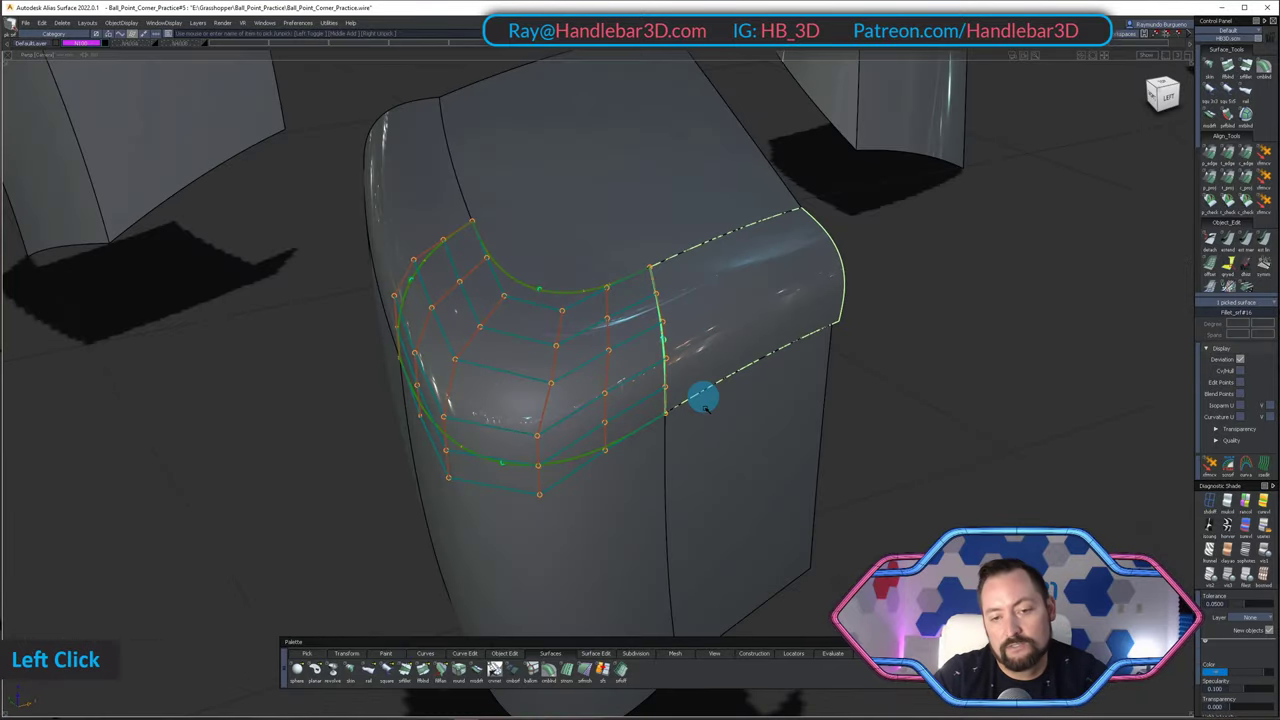
alt+shift+drag(703, 400, 571, 402)
alt+shift+right_drag(570, 402, 571, 443)
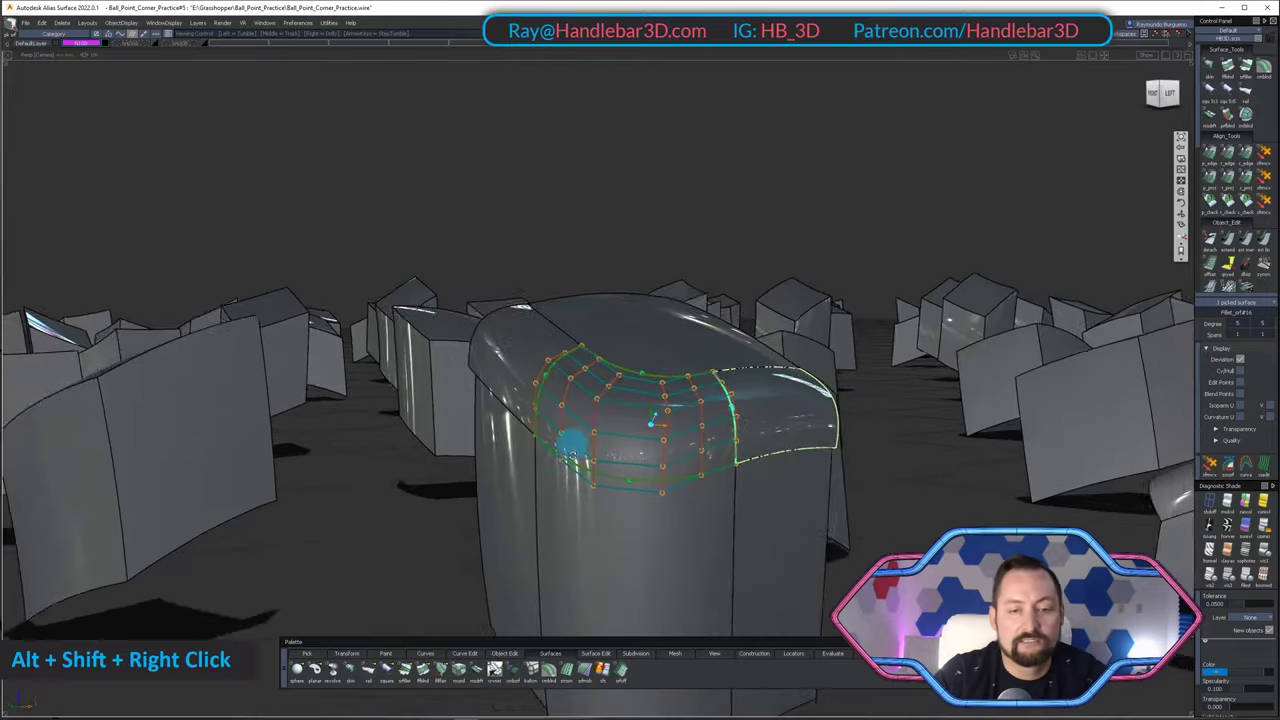
alt+shift+middle_drag(571, 443, 398, 428)
alt+shift+middle_drag(440, 347, 634, 364)
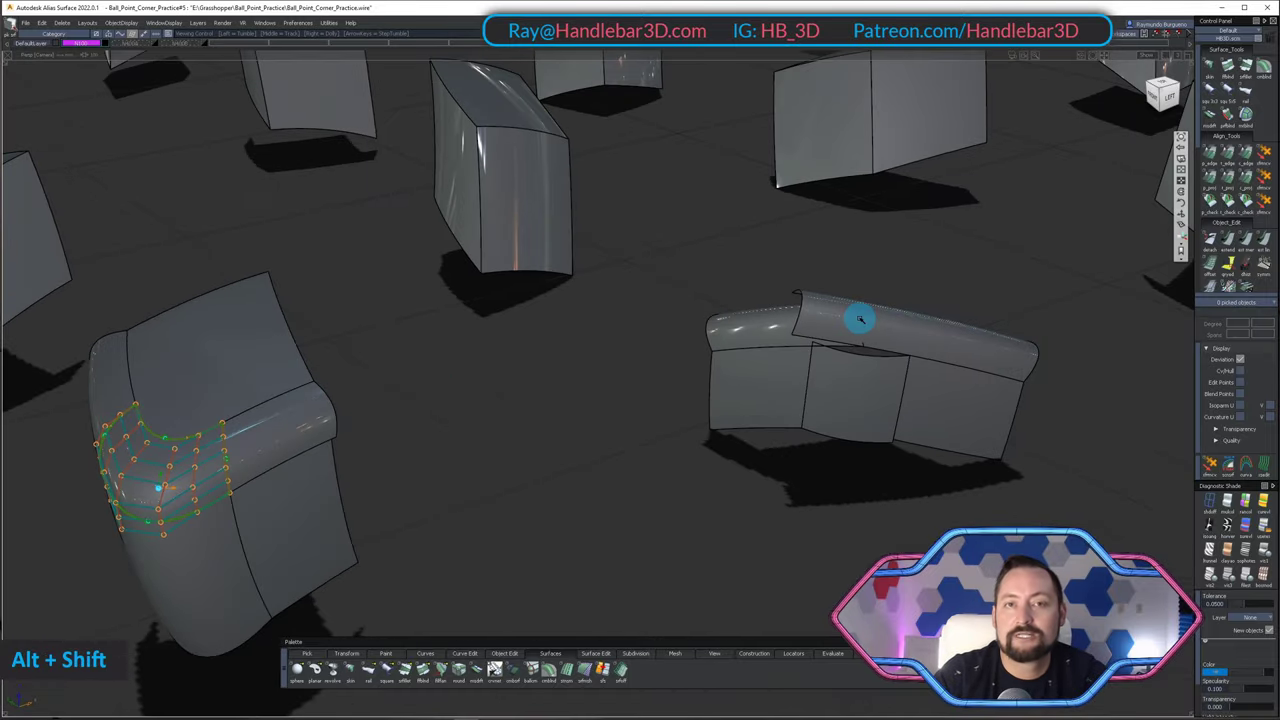
- Survey the grid of practice blocks from several viewpoints
alt+shift+drag(888, 339, 766, 249)
alt+shift+right_drag(766, 249, 530, 235)
alt+shift+drag(530, 235, 500, 211)
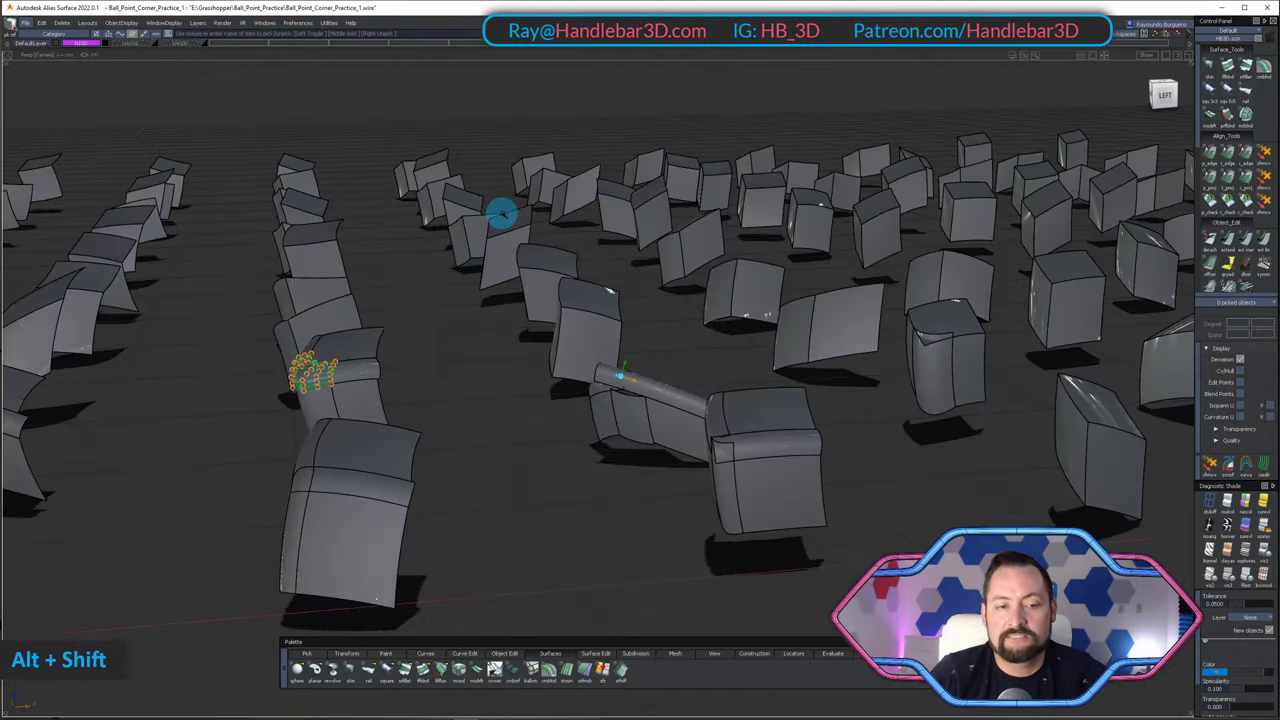
alt+shift+right_drag(500, 211, 480, 233)
alt+shift+middle_drag(480, 233, 467, 331)
alt+shift+drag(467, 331, 469, 366)
alt+shift+middle_drag(469, 366, 660, 370)
alt+shift+right_drag(660, 370, 561, 376)
mouse_move(561, 375)
alt+shift+mouse_down()
mouse_move(483, 406)
mouse_move(560, 389)
alt+shift+mouse_up()
alt+shift+middle_drag(560, 389, 477, 323)
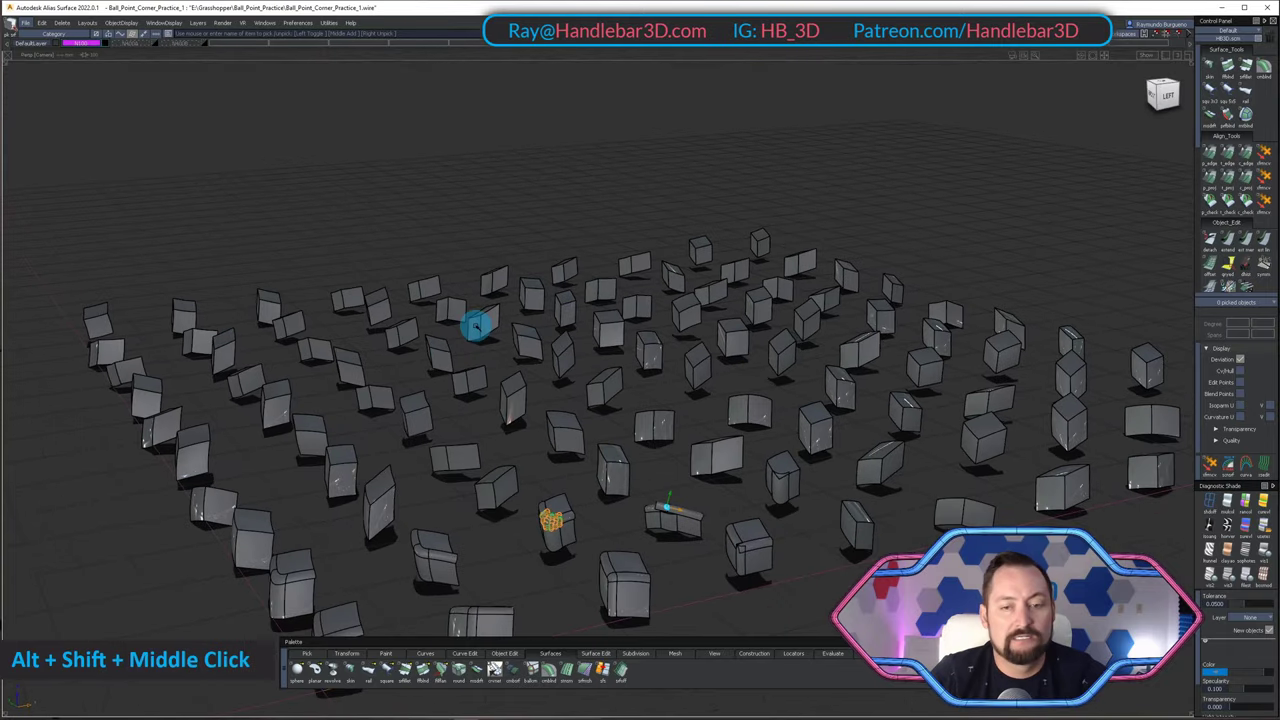
alt+shift+drag(477, 323, 317, 198)
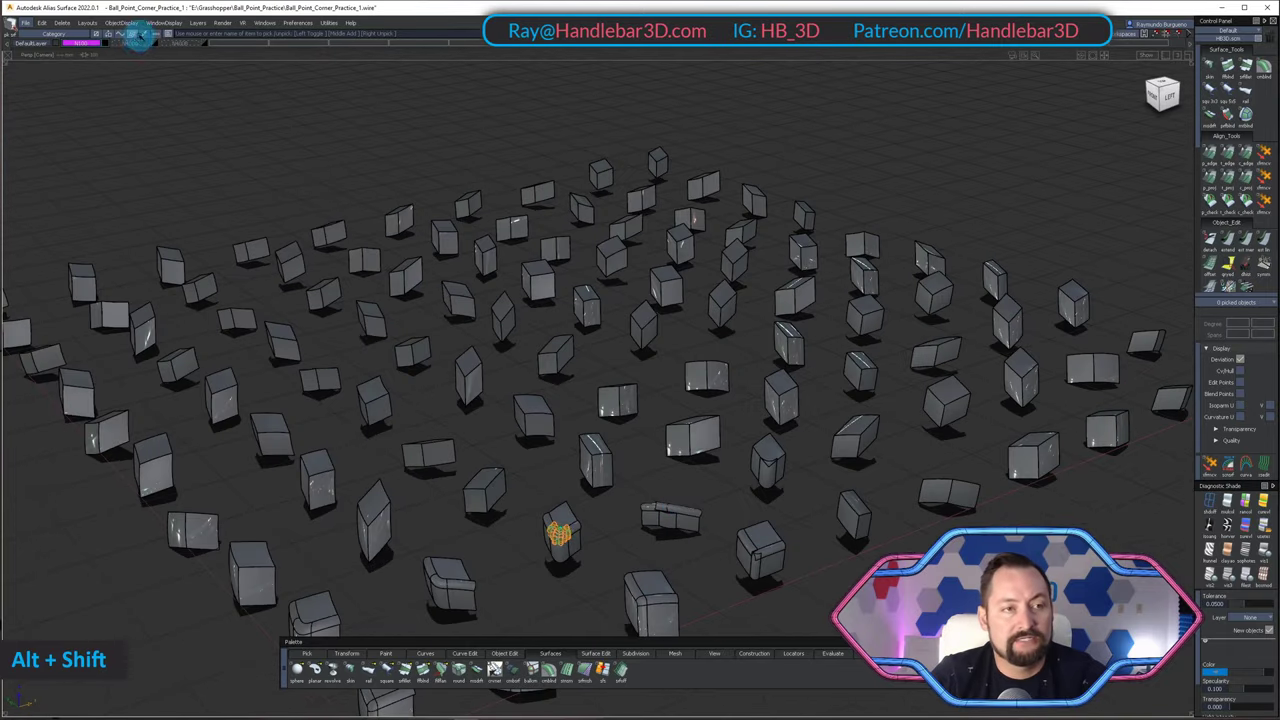
- Switch through the other practice-block layers to view their larger grids, and return to the original layer
click(138, 42)
alt+shift+right_drag(540, 245, 434, 240)
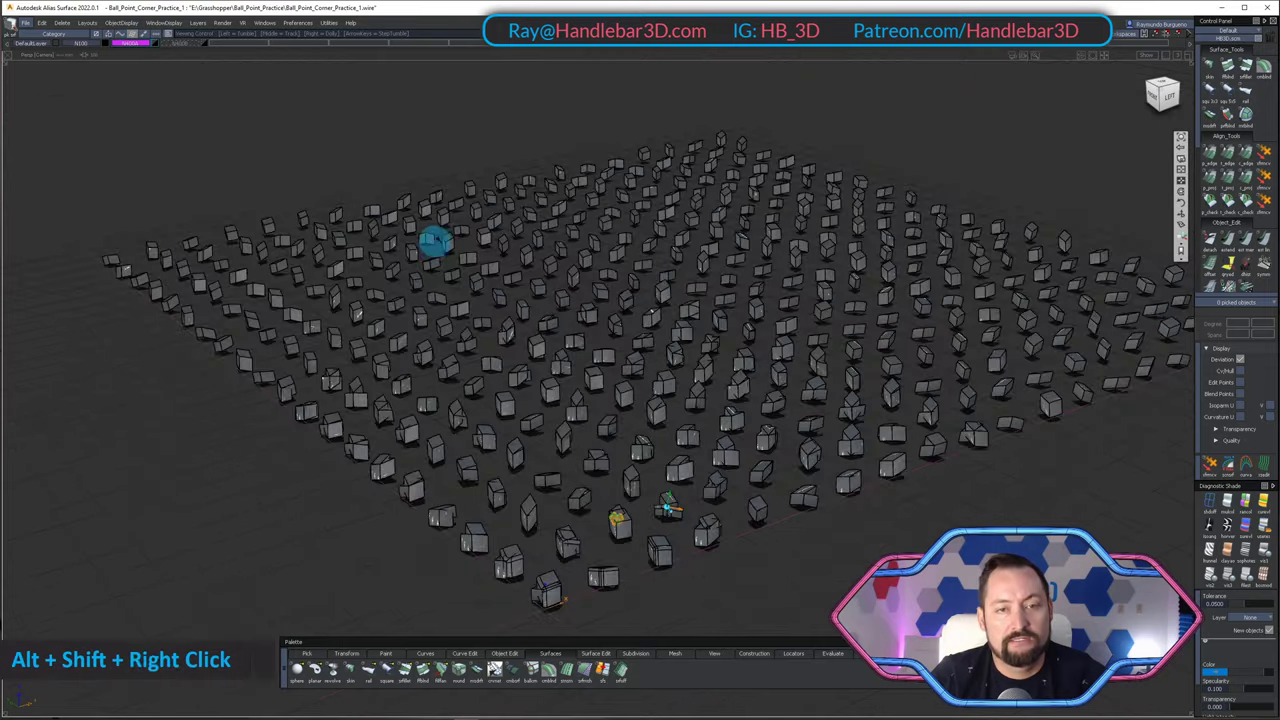
alt+shift+drag(434, 240, 486, 221)
click(183, 45)
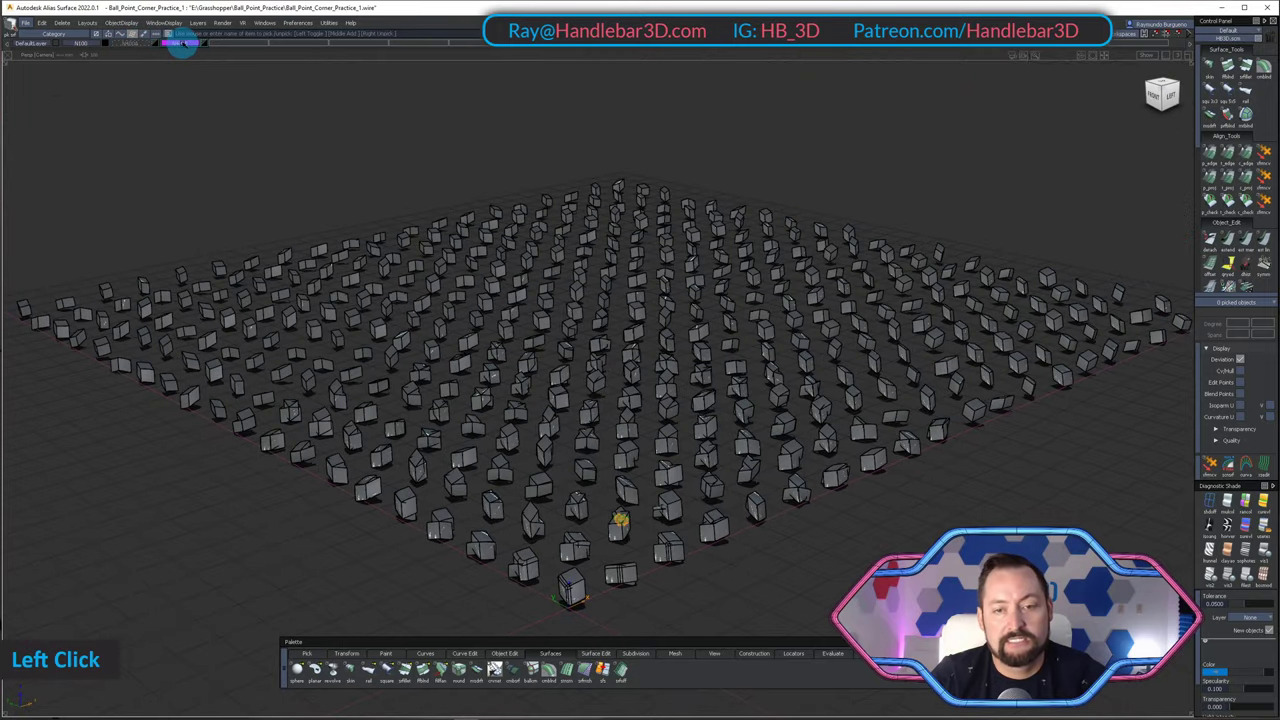
alt+shift+middle_drag(747, 598, 663, 457)
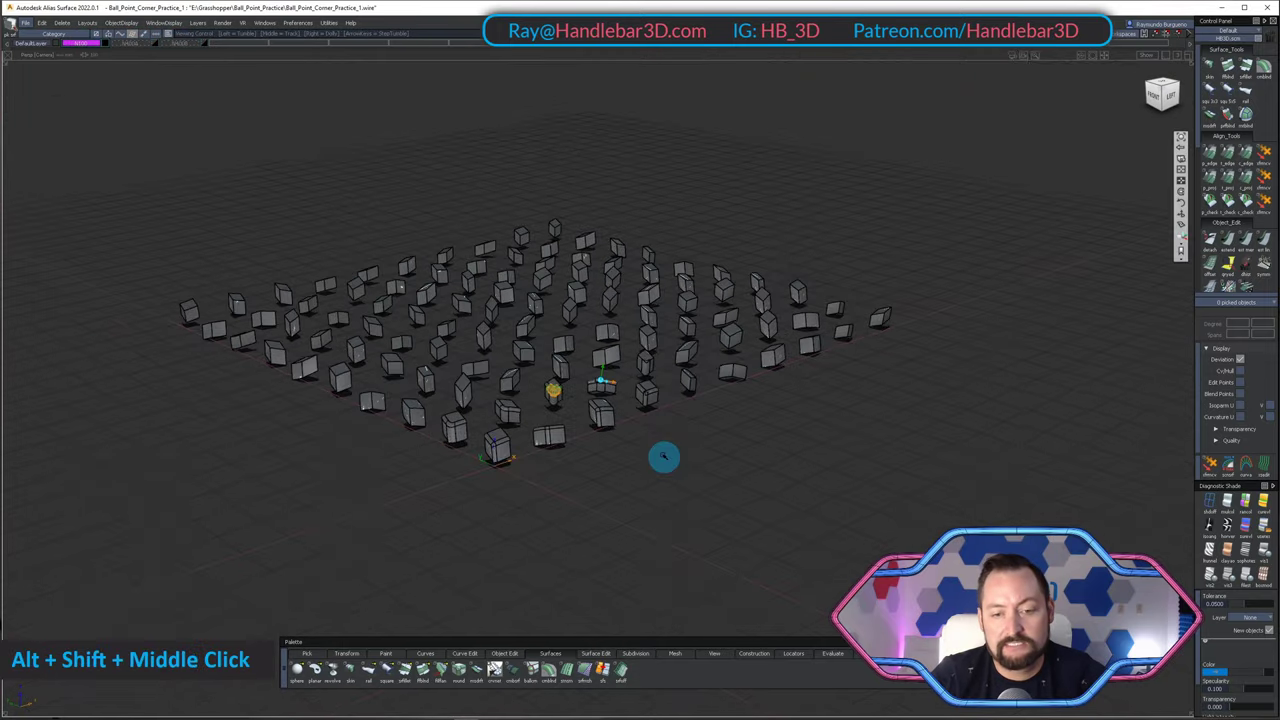
- Inspect the tall block's corner blend and its control vertices up close from several angles
alt+shift+right_drag(540, 391, 654, 446)
alt+shift+drag(654, 446, 470, 452)
alt+shift+right_drag(470, 452, 511, 463)
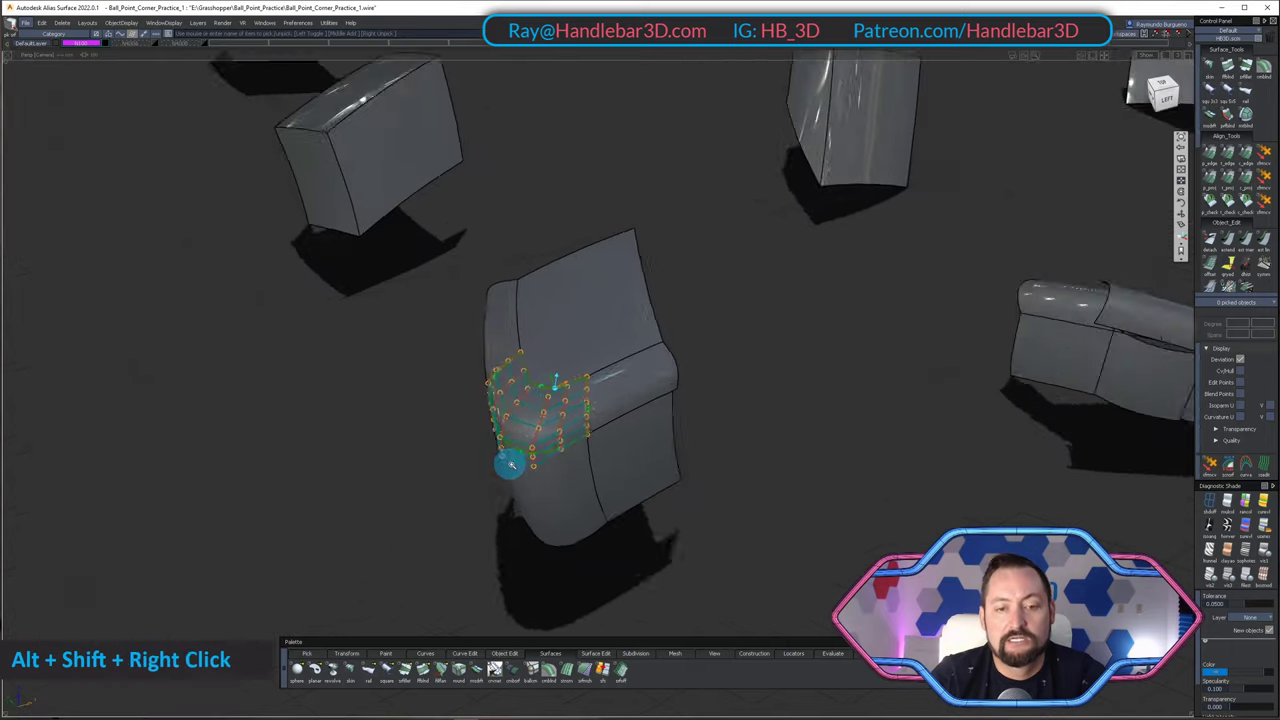
alt+shift+drag(511, 463, 660, 432)
alt+shift+right_drag(660, 432, 726, 437)
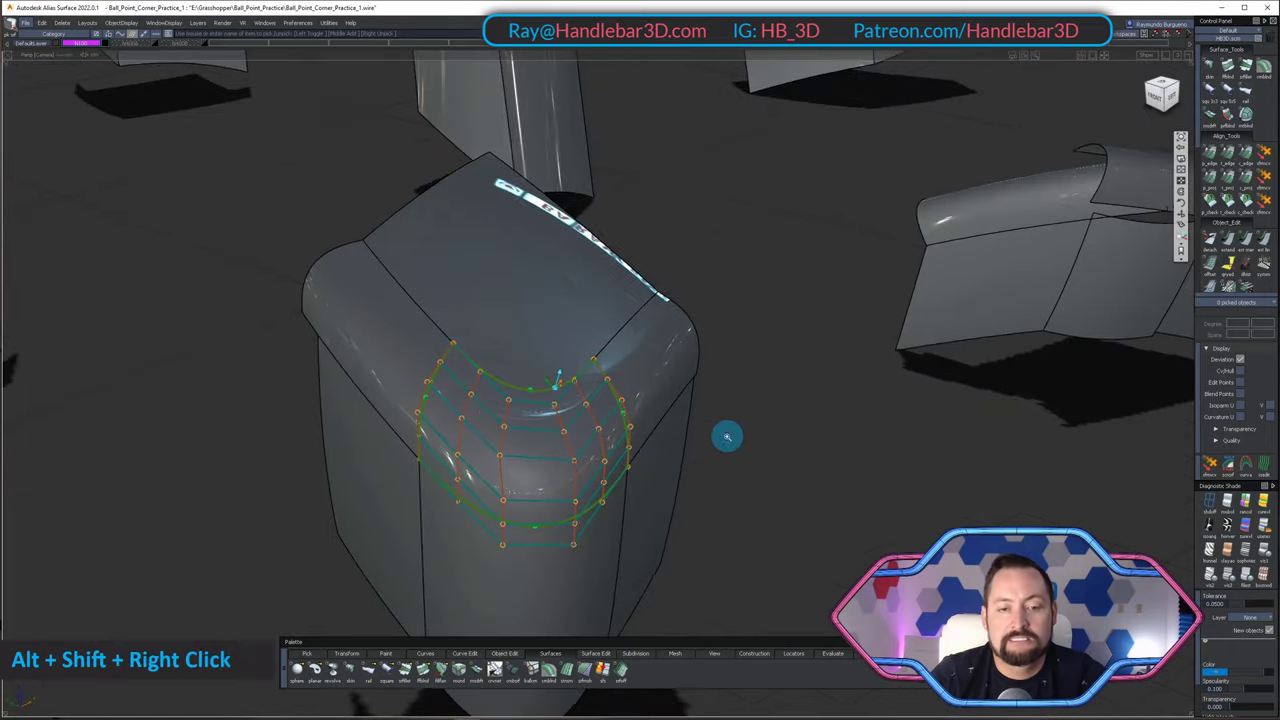
alt+shift+drag(726, 437, 700, 388)
alt+shift+right_drag(700, 388, 600, 387)
alt+shift+drag(600, 387, 1069, 377)
- Extend the low block's vertical fillet upward past the lower edge of the overlapping top fillets
alt+shift+middle_drag(1069, 377, 545, 463)
alt+shift+drag(545, 463, 611, 466)
alt+shift+click(437, 329)
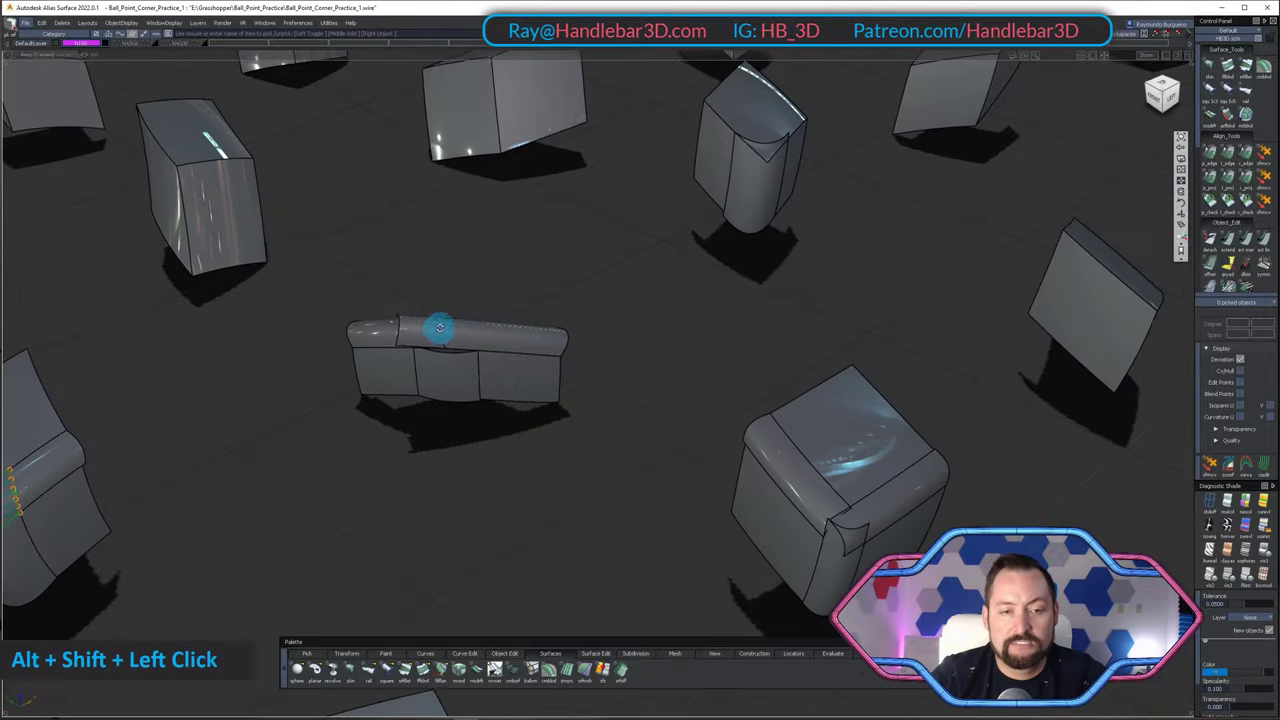
alt+shift+right_drag(437, 329, 605, 349)
mouse_move(605, 349)
alt+shift+mouse_down()
mouse_move(625, 349)
mouse_move(551, 409)
mouse_move(551, 574)
mouse_move(508, 257)
mouse_move(502, 430)
alt+shift+mouse_up()
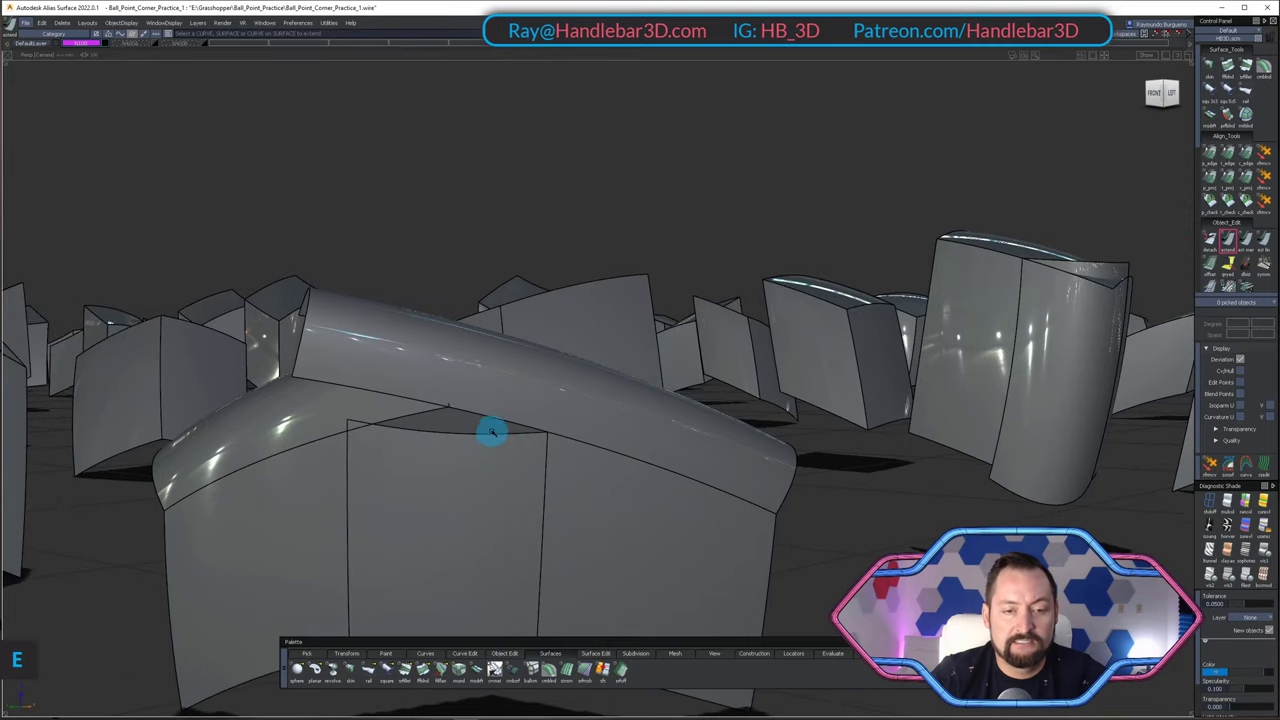
key(Return)
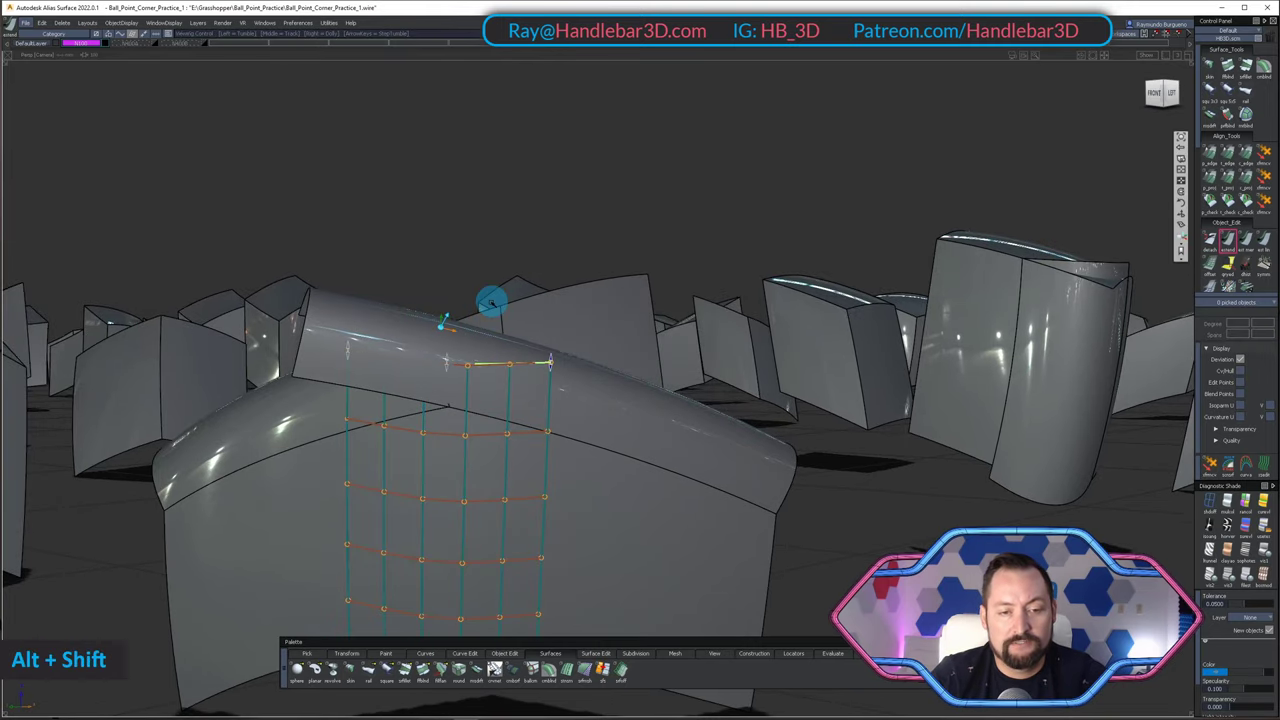
alt+shift+drag(492, 302, 500, 455)
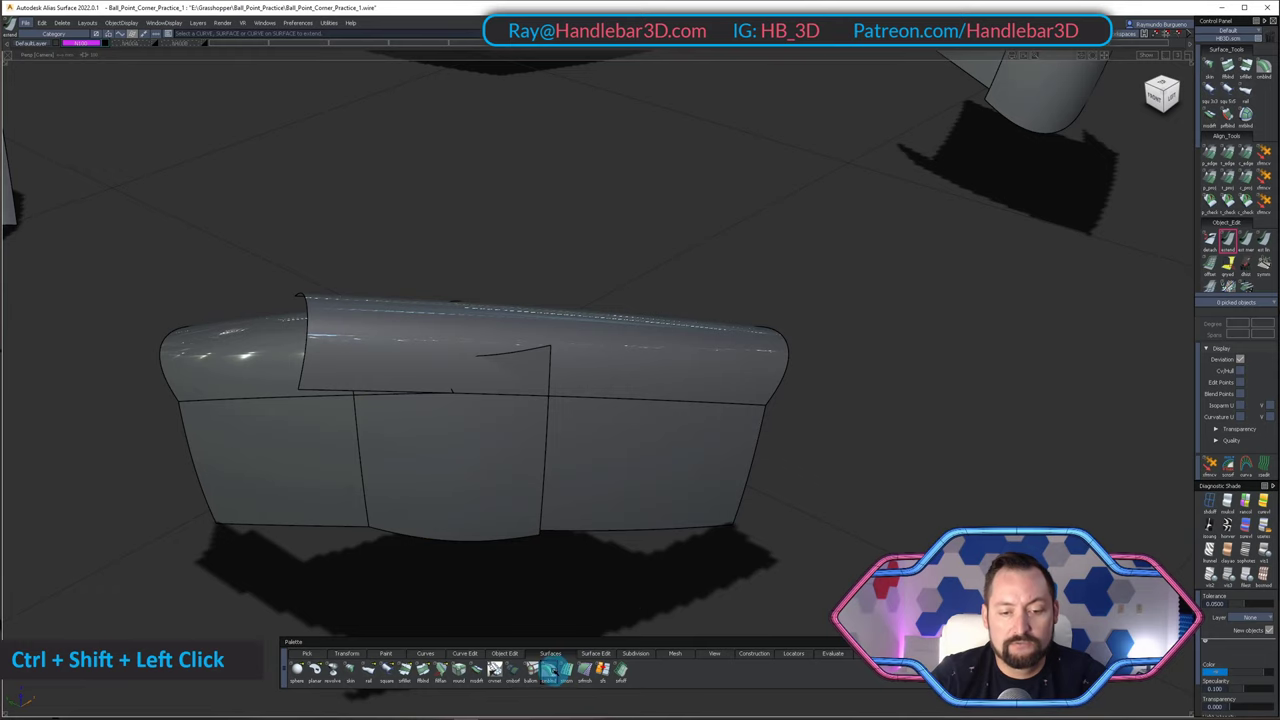
- Try a G2 corner blend on the low block from its two top fillets, vertical fillet and top surface with base radius 8
click(548, 668)
alt+shift+drag(434, 417, 366, 363)
click(590, 333)
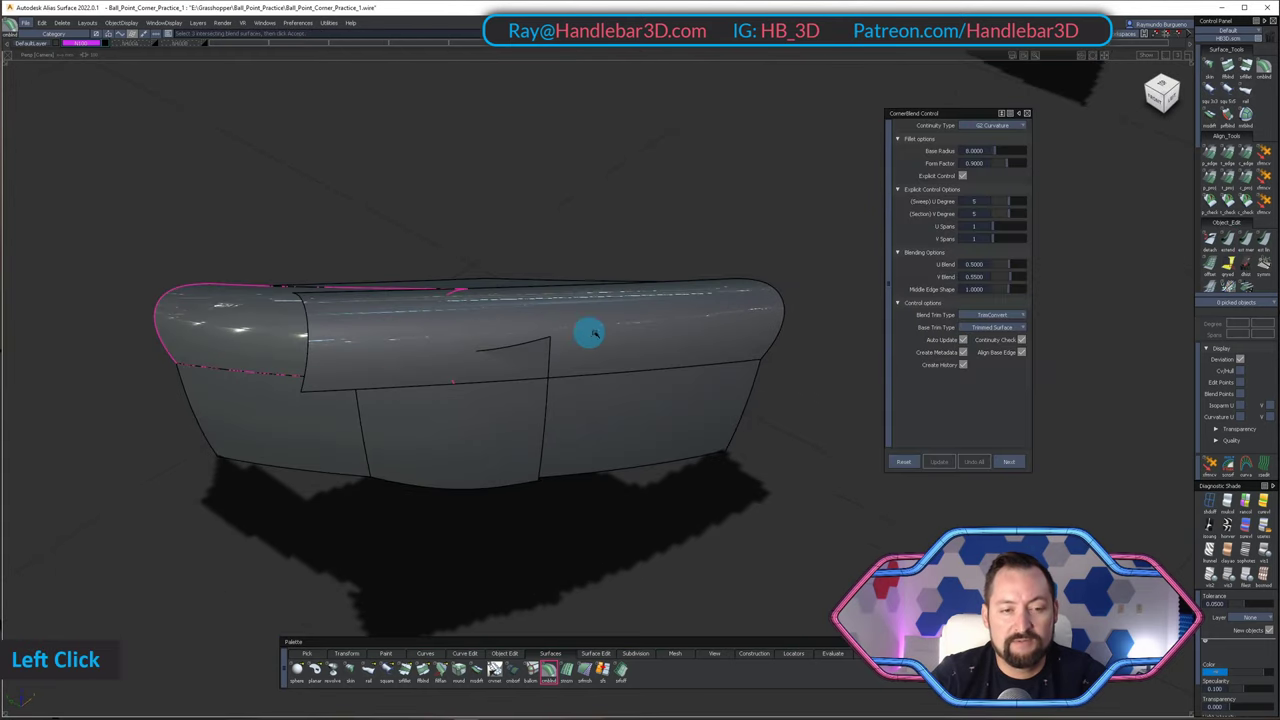
alt+shift+drag(503, 437, 455, 328)
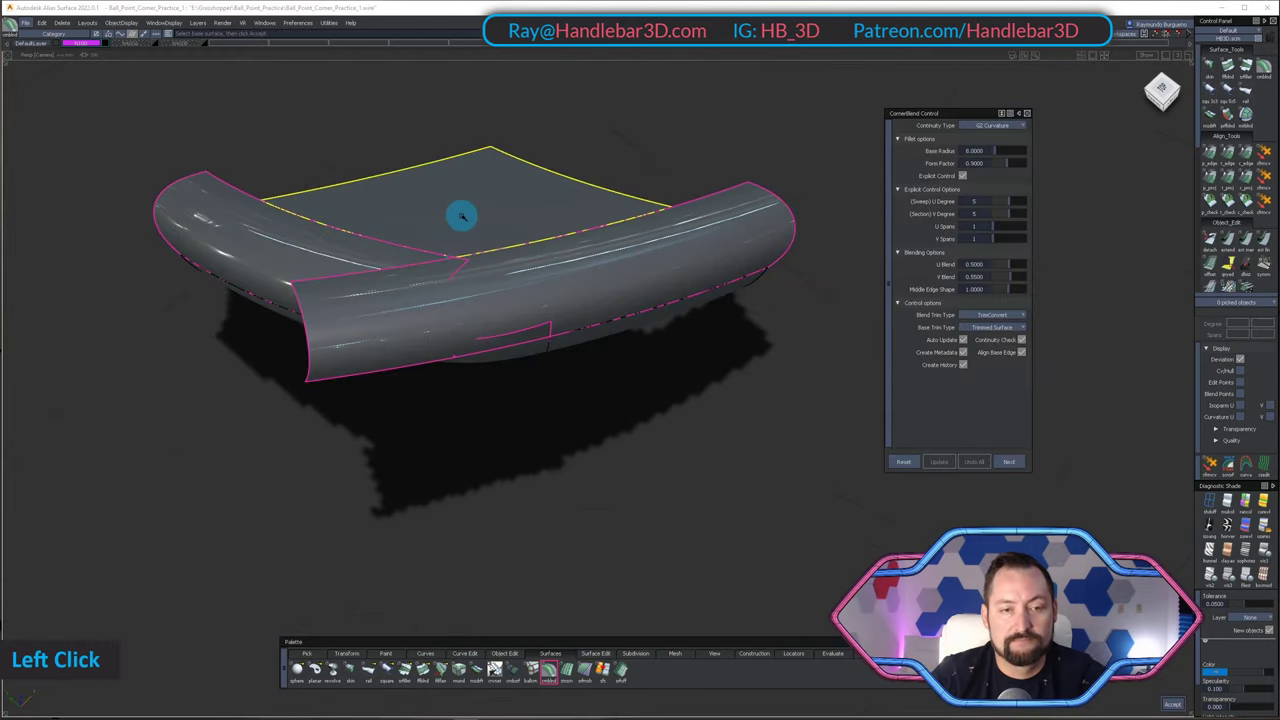
key(space)
alt+shift+drag(488, 371, 491, 403)
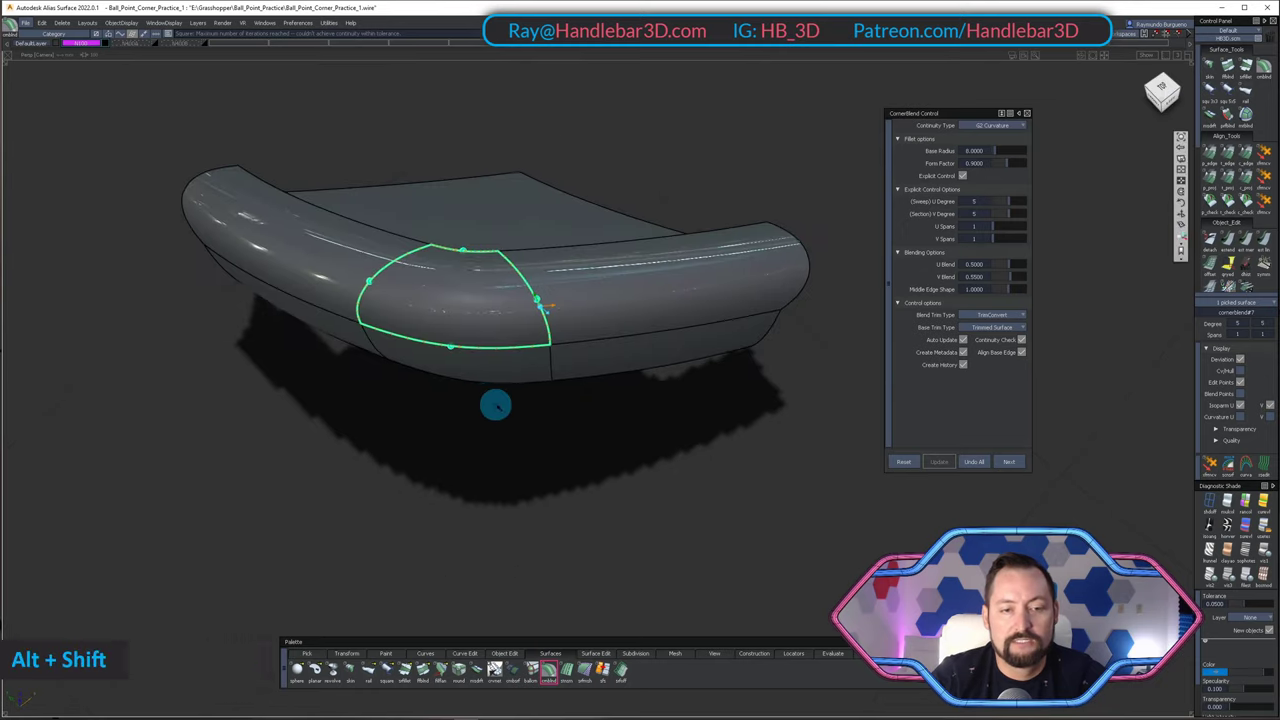
- Set the low block corner blend's base radius to 15
alt+shift+right_drag(491, 403, 540, 445)
mouse_move(540, 445)
alt+shift+mouse_down()
mouse_move(560, 266)
mouse_move(543, 174)
mouse_move(530, 445)
alt+shift+mouse_up()
alt+shift+right_drag(530, 445, 451, 417)
alt+shift+drag(451, 417, 698, 535)
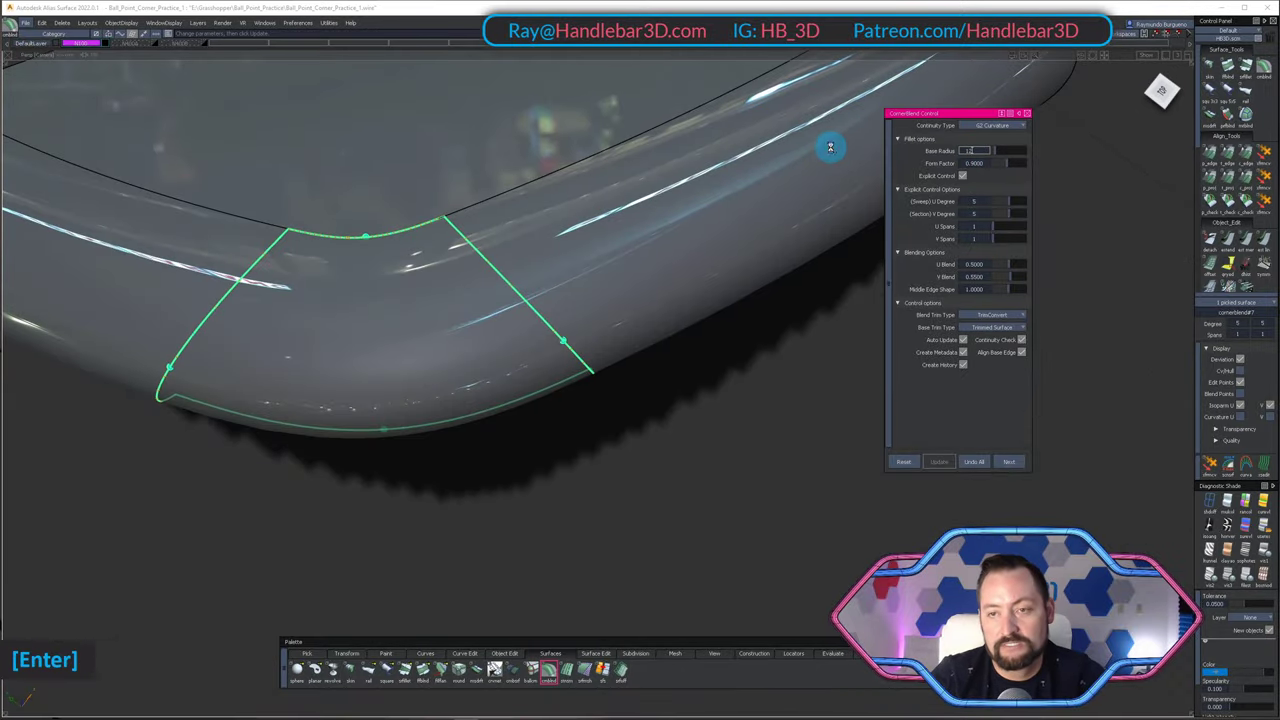
alt+shift+right_drag(831, 148, 551, 280)
alt+shift+drag(551, 280, 708, 154)
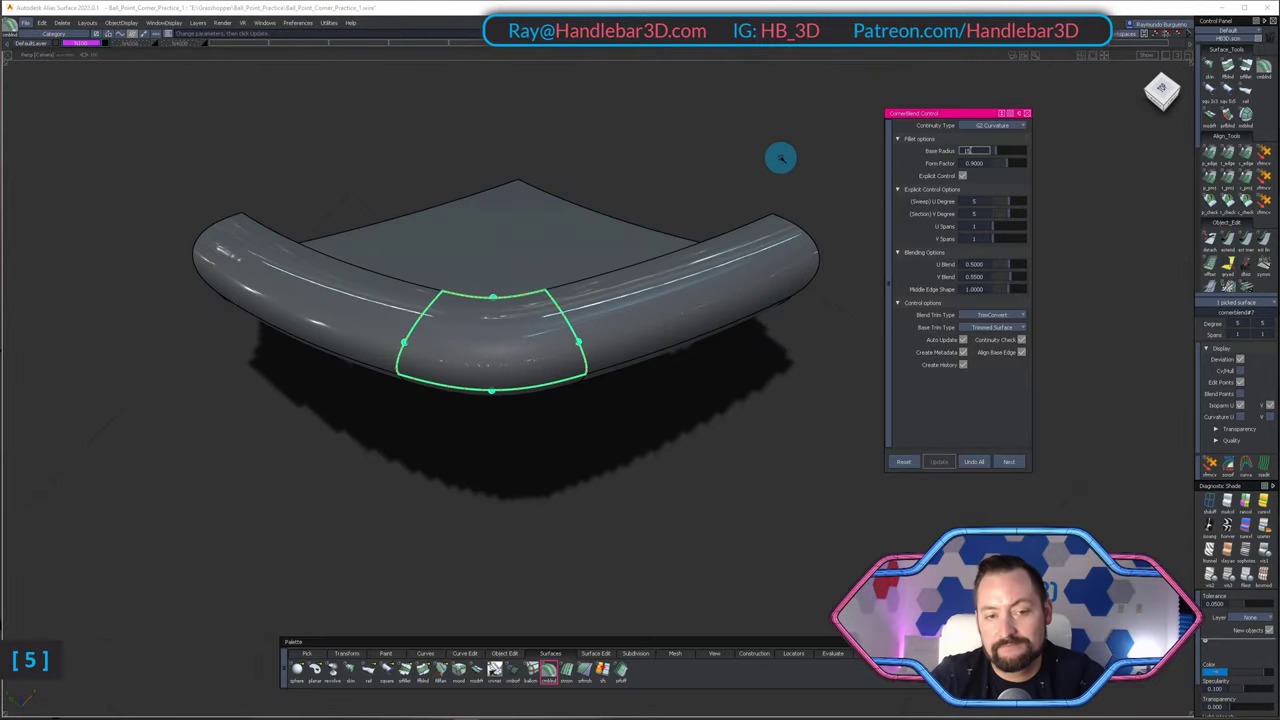
alt+shift+right_drag(754, 183, 663, 469)
alt+shift+drag(663, 469, 663, 189)
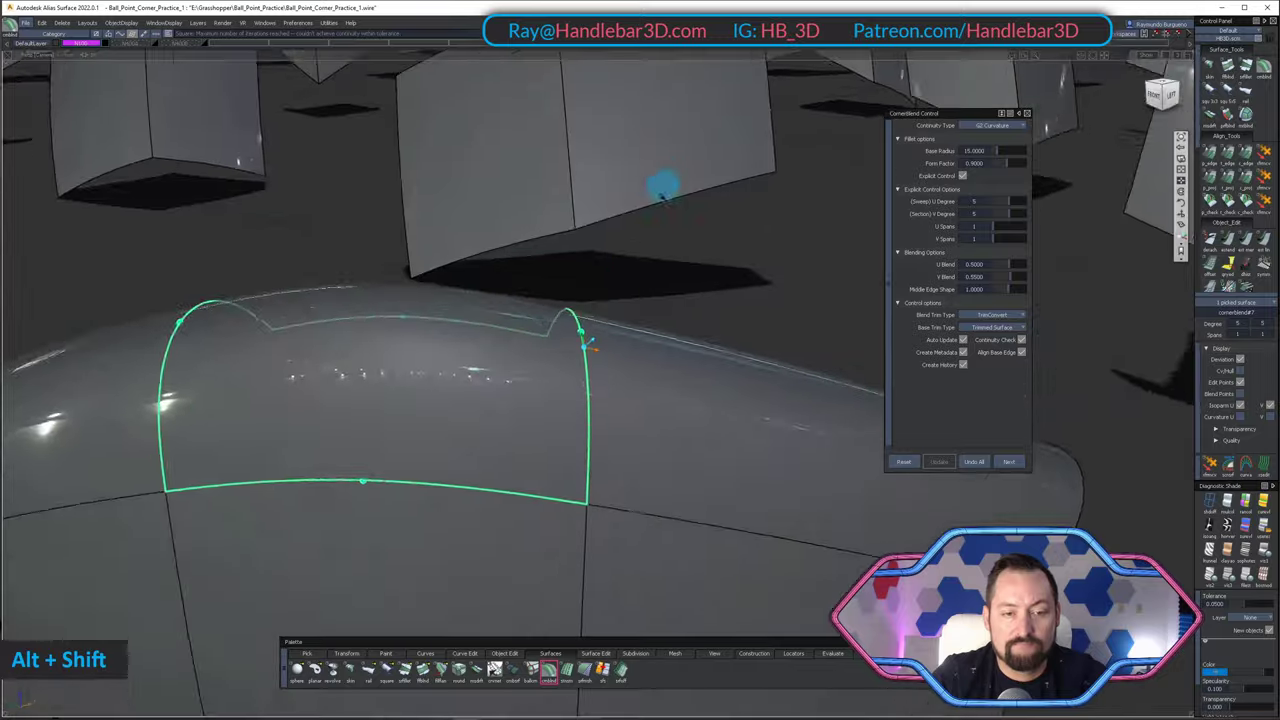
- Examine the low block's corner blend up close and compare it with the surrounding practice blocks
alt+shift+right_drag(663, 189, 555, 320)
alt+shift+drag(555, 320, 571, 345)
alt+shift+right_drag(571, 345, 480, 335)
alt+shift+drag(480, 335, 570, 345)
alt+shift+middle_drag(570, 345, 574, 366)
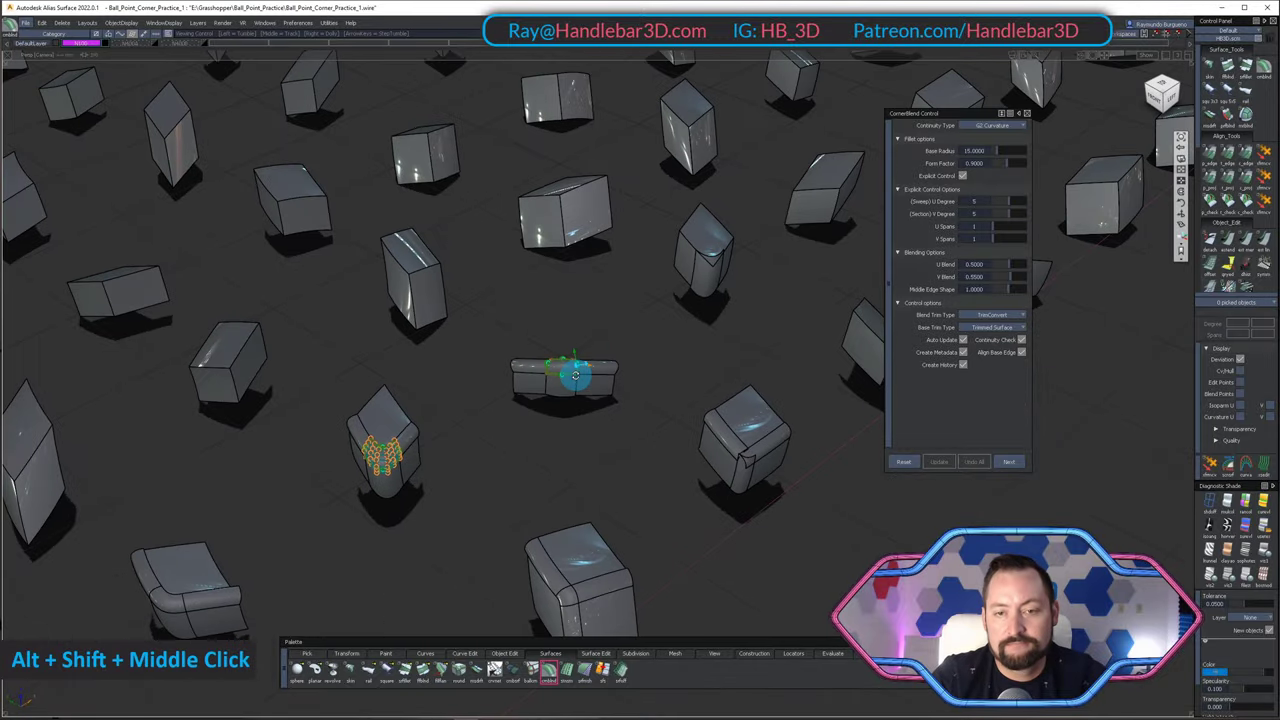
alt+shift+right_drag(574, 366, 643, 300)
alt+shift+drag(643, 300, 305, 341)
alt+shift+right_drag(304, 340, 509, 366)
alt+shift+drag(509, 366, 723, 426)
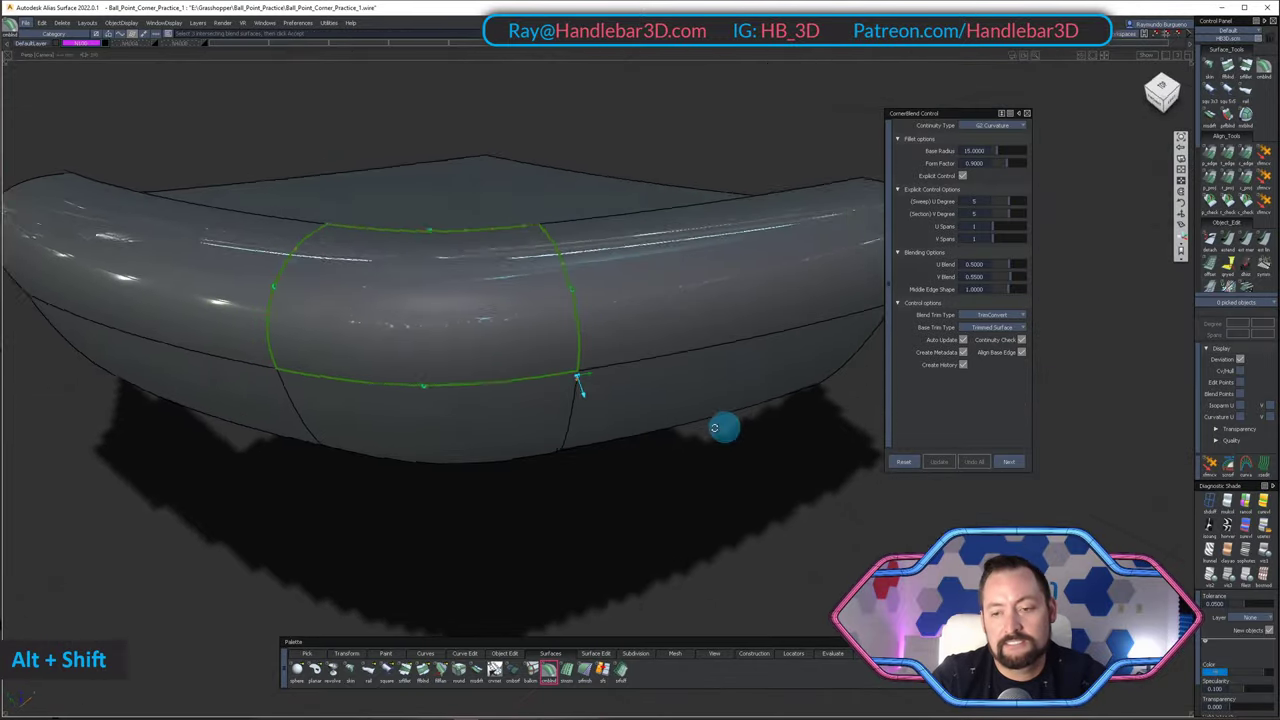
alt+shift+right_drag(723, 426, 619, 482)
alt+shift+drag(619, 482, 469, 326)
- Undo the low block's corner blend
ctrl+shift+middle_drag(469, 326, 520, 394)
click(527, 401)
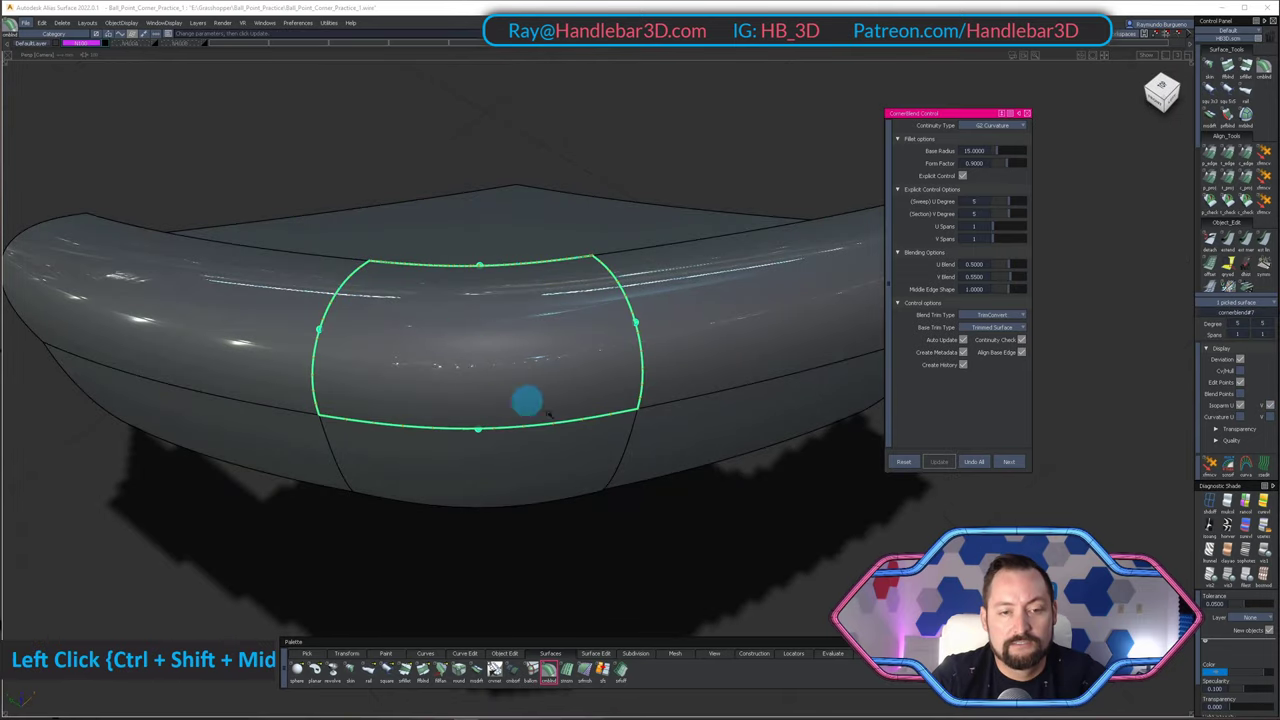
click(975, 462)
- Try isolating the low block's three side surfaces, and bring the hidden objects back
alt+shift+drag(700, 330, 617, 249)
alt+shift+right_drag(617, 249, 549, 297)
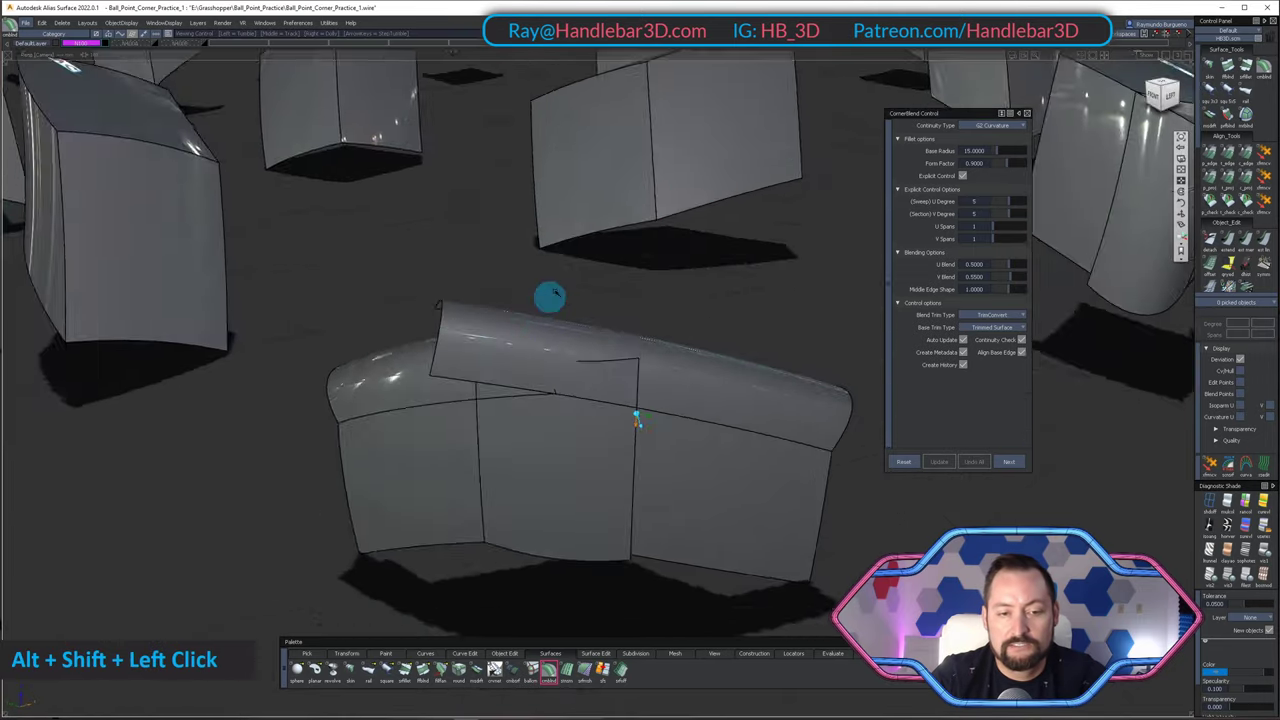
alt+shift+drag(549, 297, 565, 271)
ctrl+shift+drag(565, 271, 533, 449)
drag(440, 425, 722, 485)
key(shift+h)
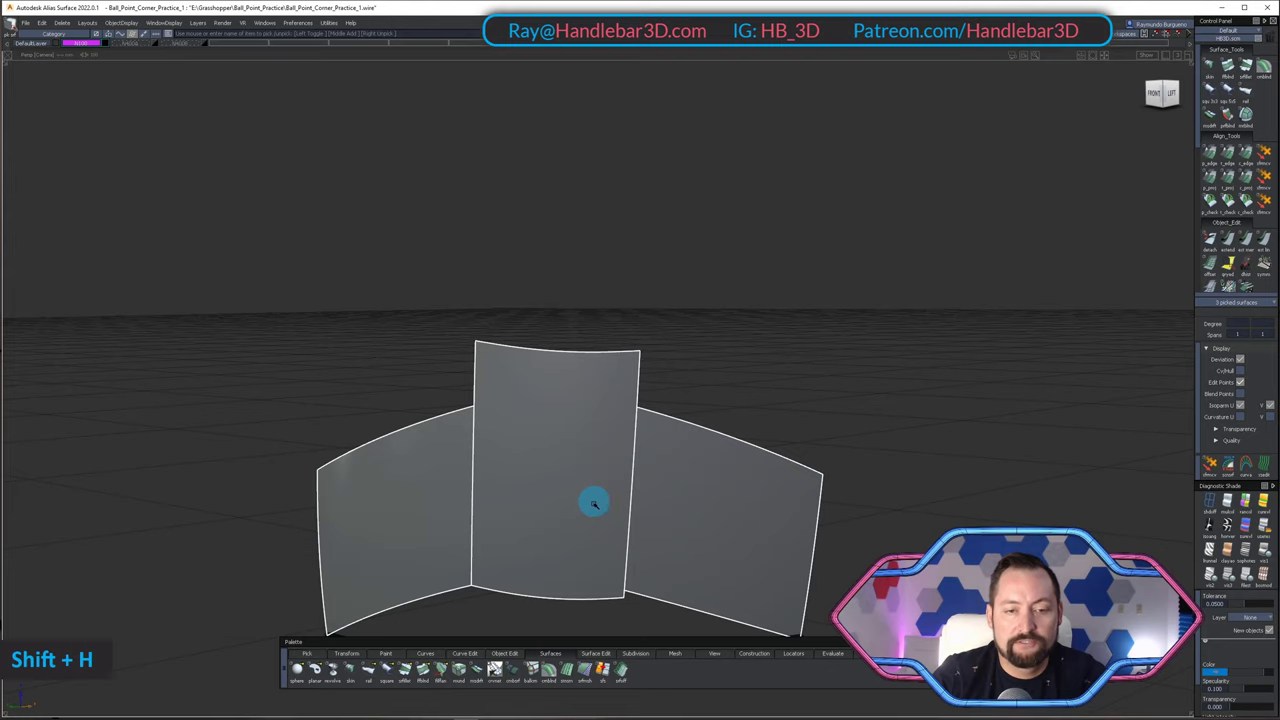
key(shift+u)
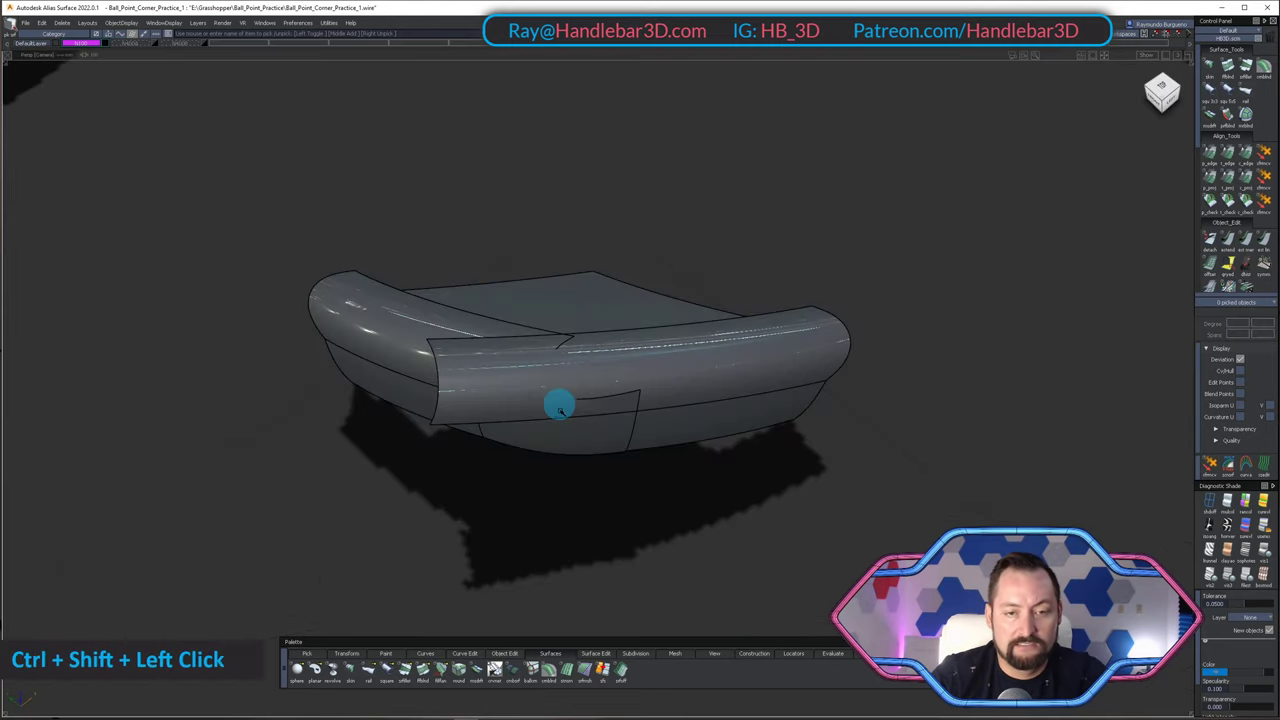
- Isolate the low block's vertical fillet and its two side walls, hiding everything else
click(560, 406)
ctrl+shift+drag(642, 352, 576, 476)
click(603, 494)
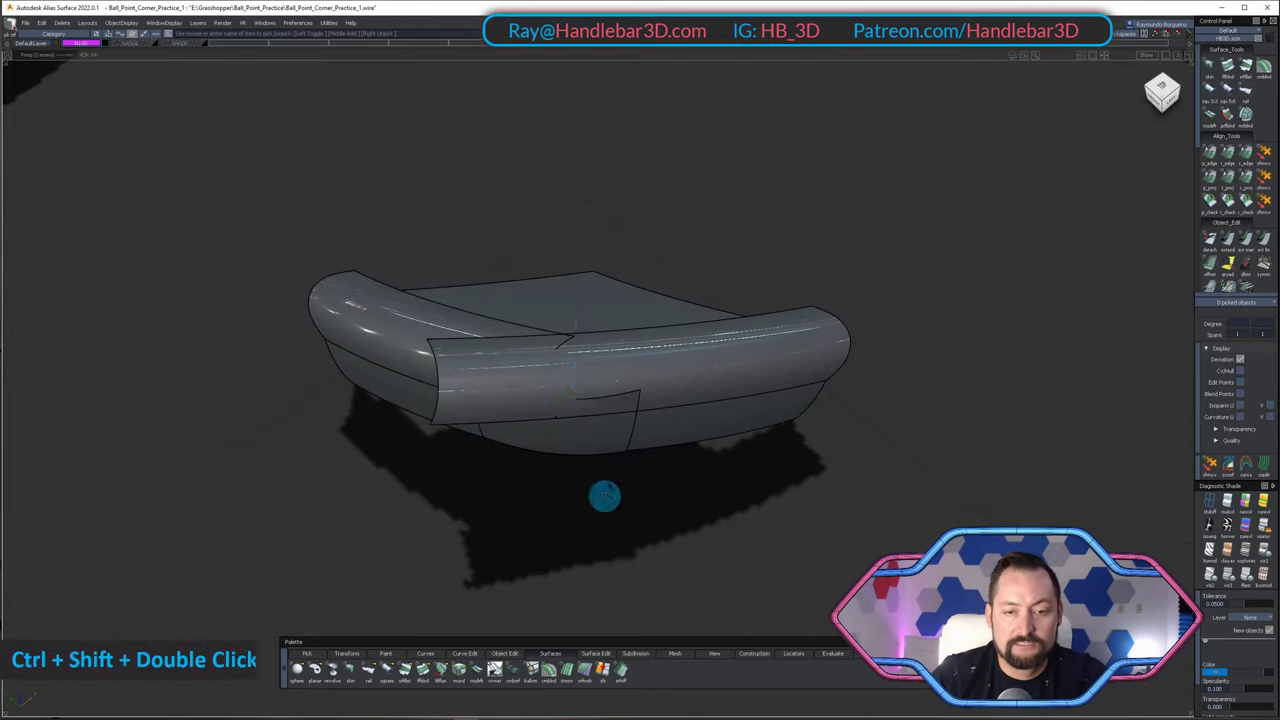
ctrl+shift+drag(608, 360, 581, 476)
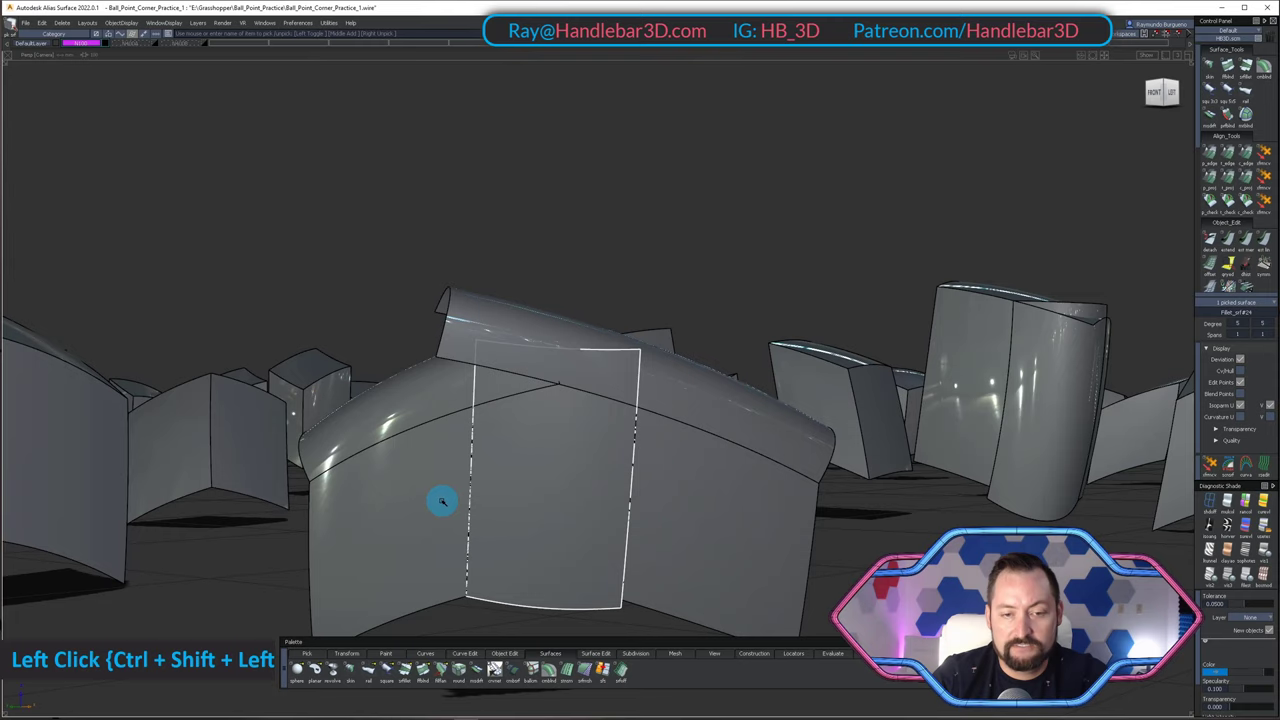
click(442, 502)
click(698, 504)
key(shift+h)
- Examine the extended vertical fillet's upper edge and control vertices against the adjoining side walls
alt+shift+drag(637, 417, 594, 480)
ctrl+shift+drag(592, 460, 523, 352)
click(527, 350)
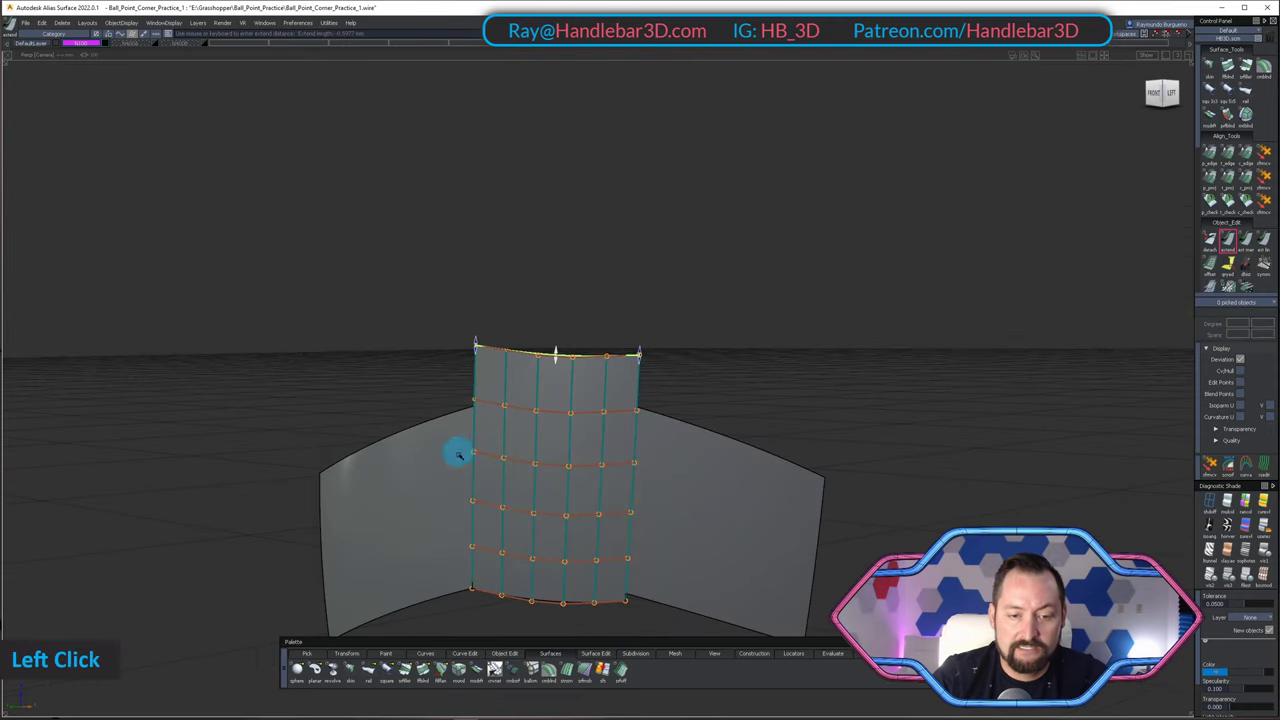
alt+shift+drag(568, 458, 586, 309)
ctrl+shift+click(524, 323)
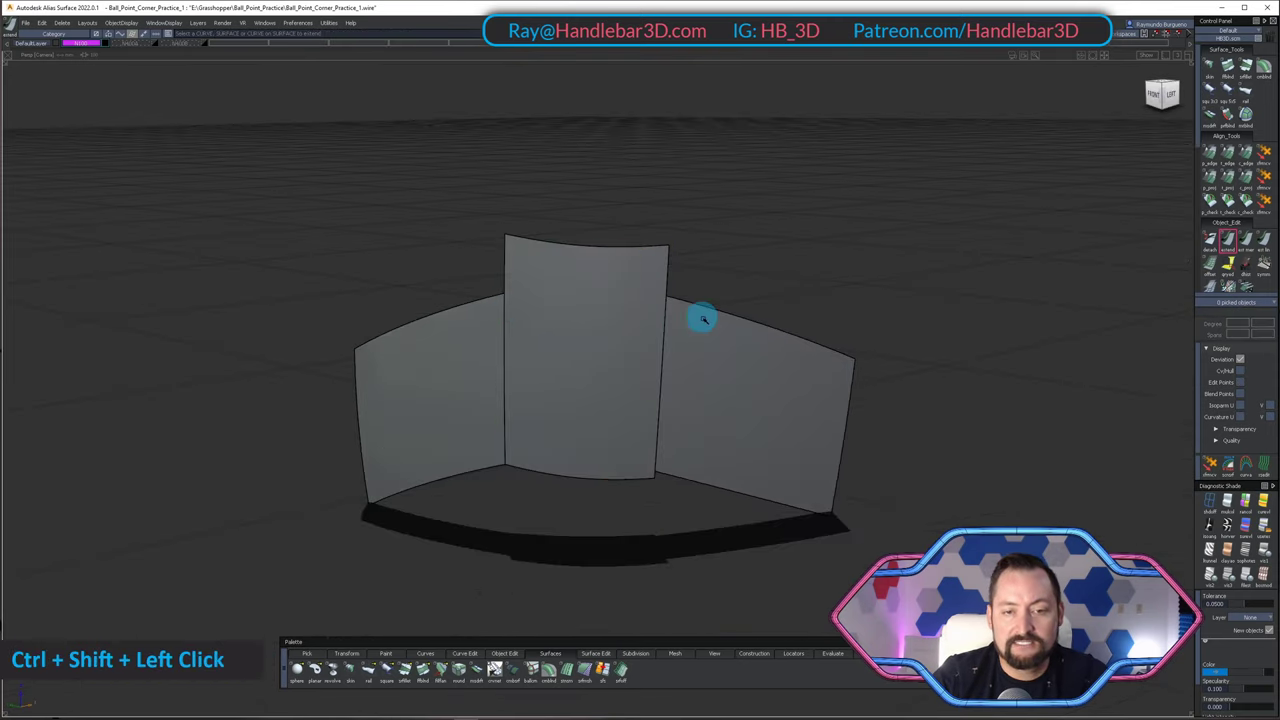
alt+shift+double_click(557, 380)
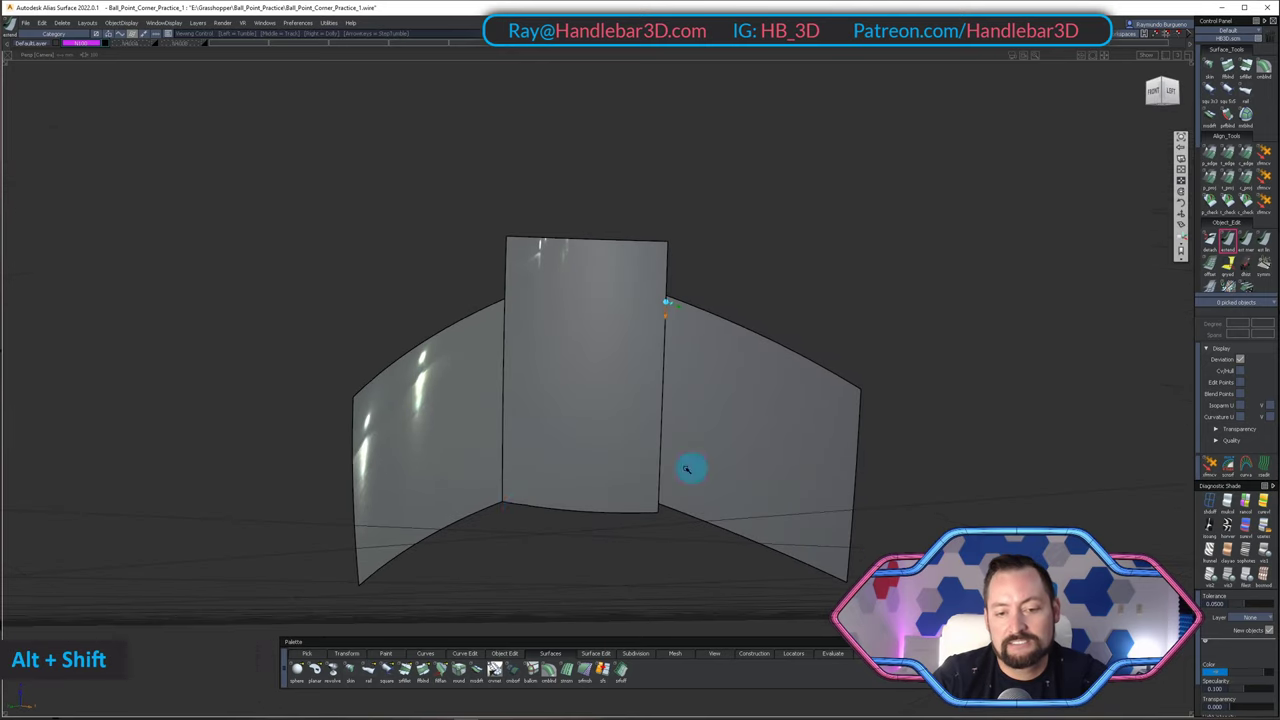
alt+shift+drag(688, 498, 717, 452)
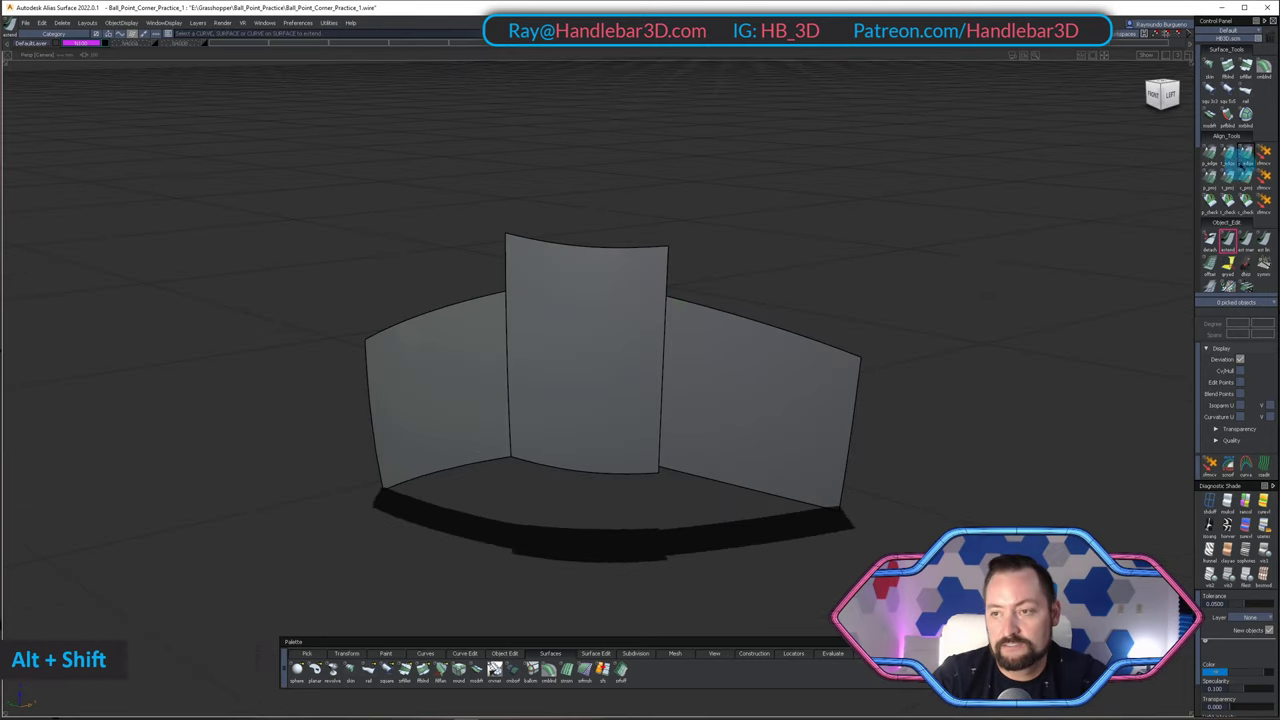
- Align both sides of the vertical fillet to the adjoining walls with G2 continuity, using edge alignment at the start and end
double_click(519, 389)
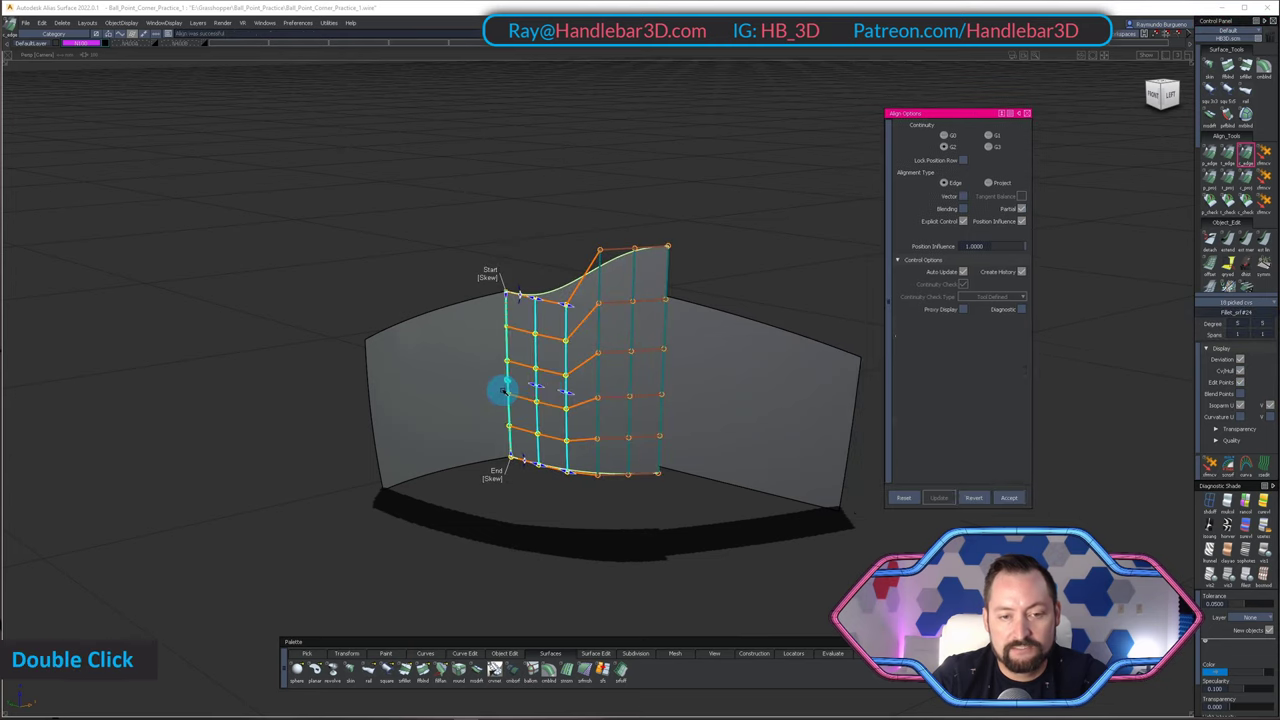
click(489, 277)
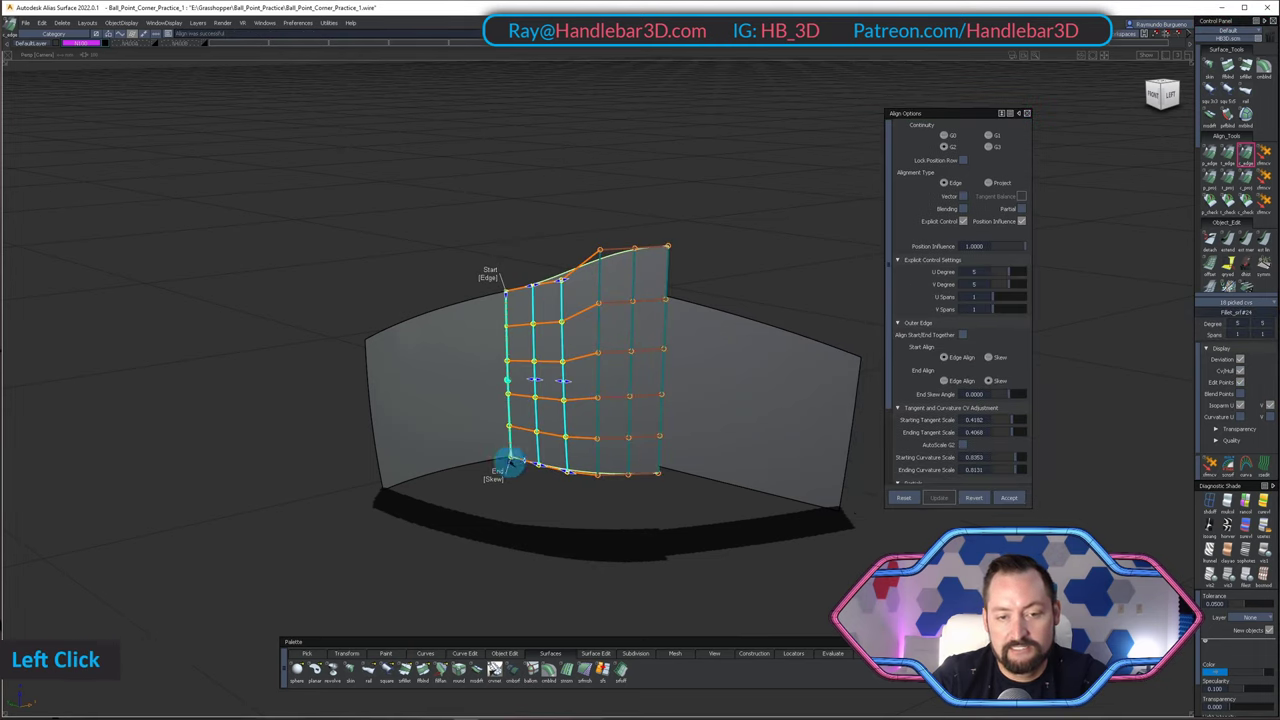
ctrl+shift+click(637, 490)
double_click(663, 400)
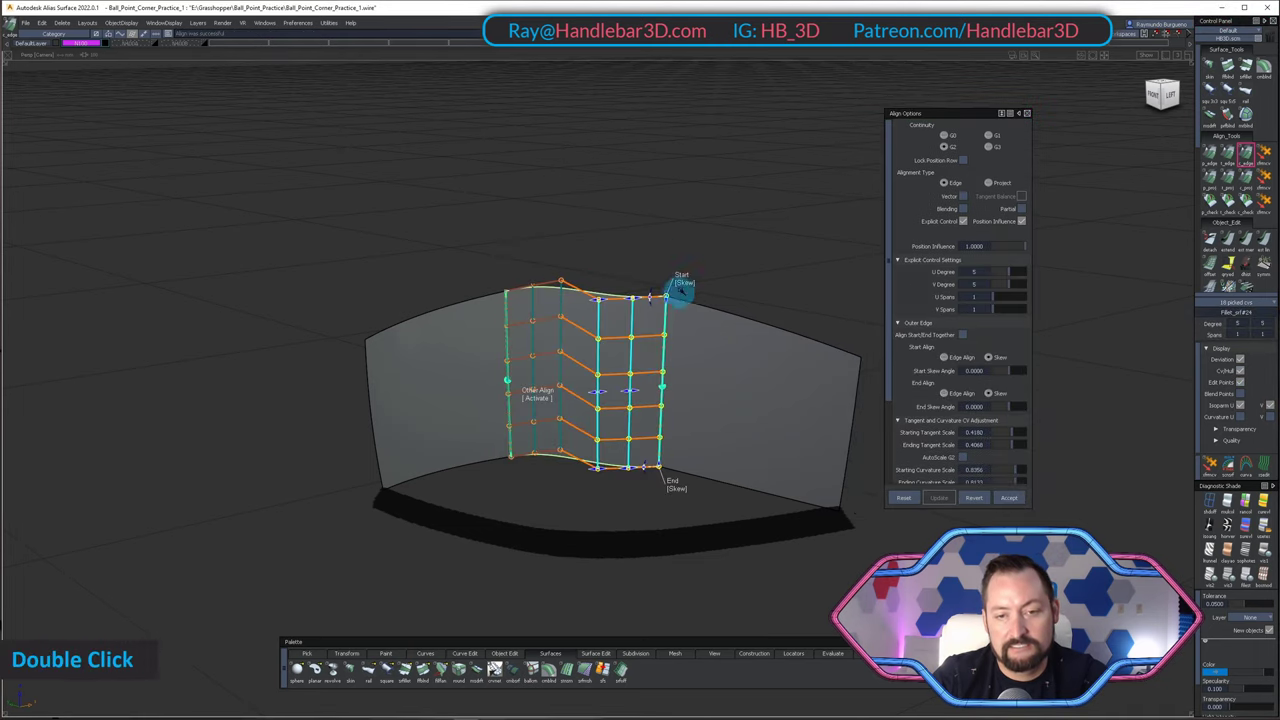
click(689, 280)
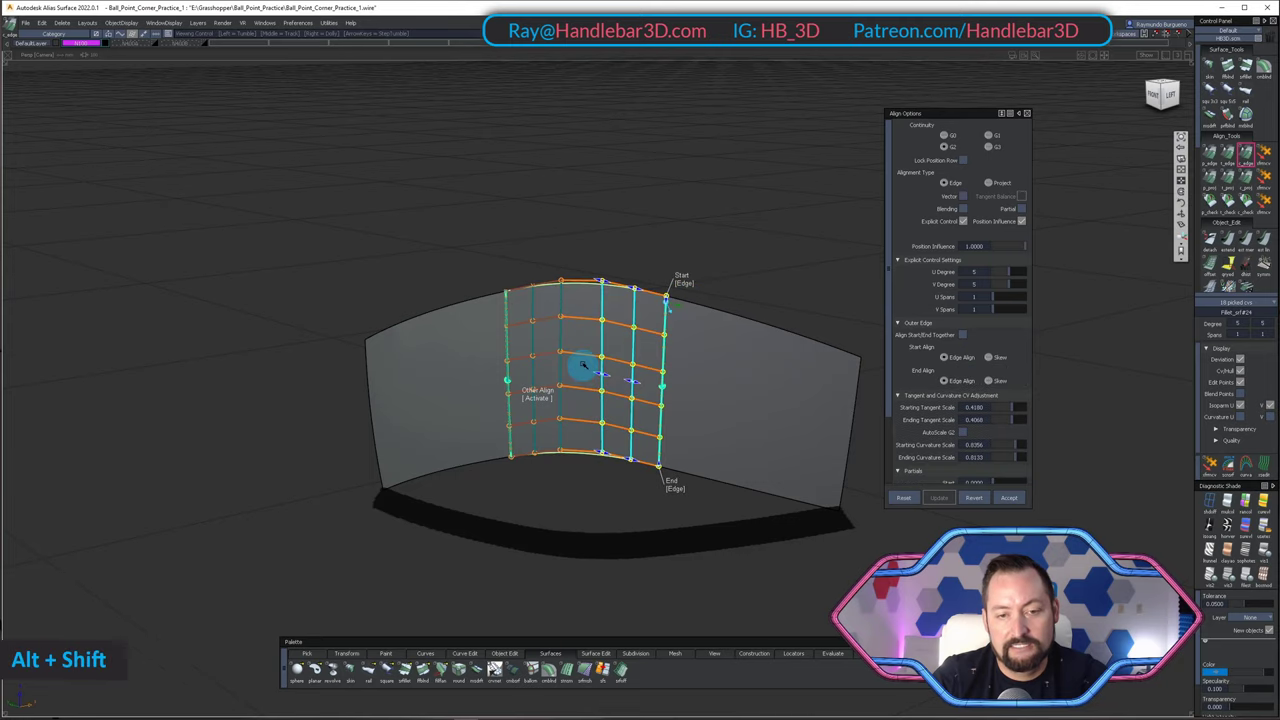
alt+shift+drag(583, 367, 682, 153)
alt+shift+drag(680, 165, 600, 342)
- Unhide all objects, and isolate the low block's side walls, aligned vertical fillet and two top fillets
key(shift+u)
alt+shift+middle_drag(600, 342, 598, 397)
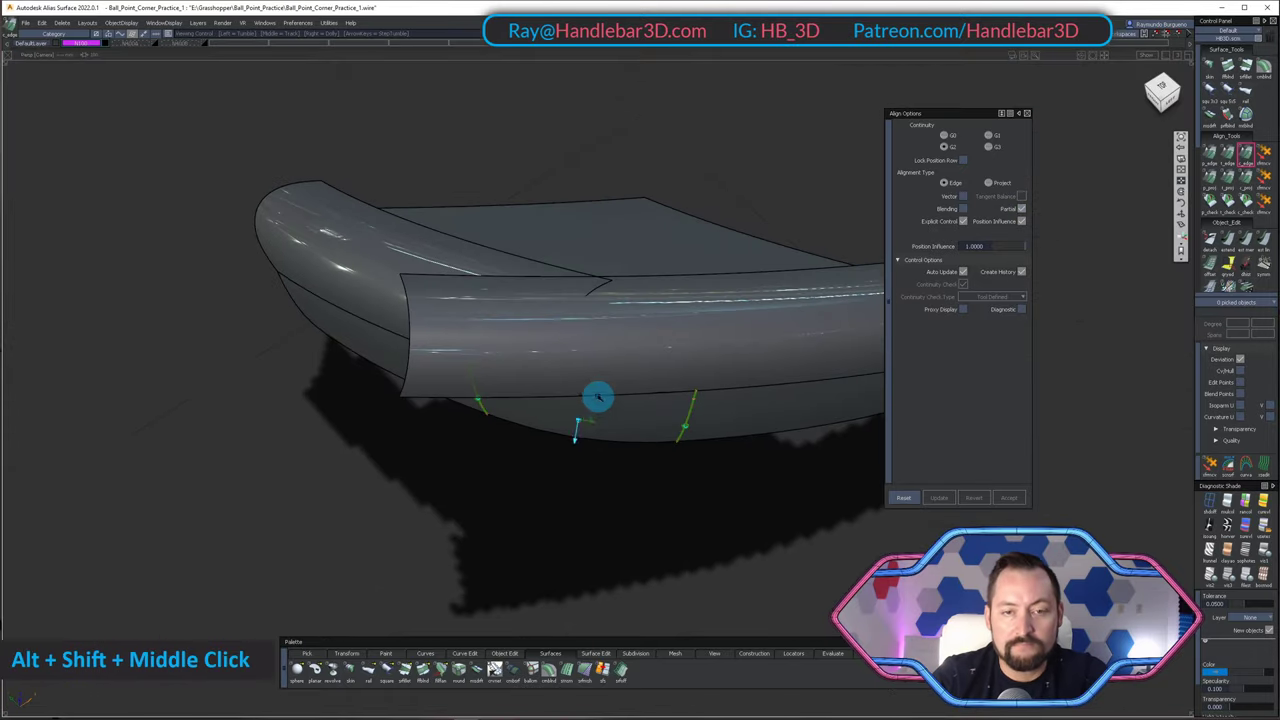
alt+shift+drag(598, 397, 600, 342)
click(602, 348)
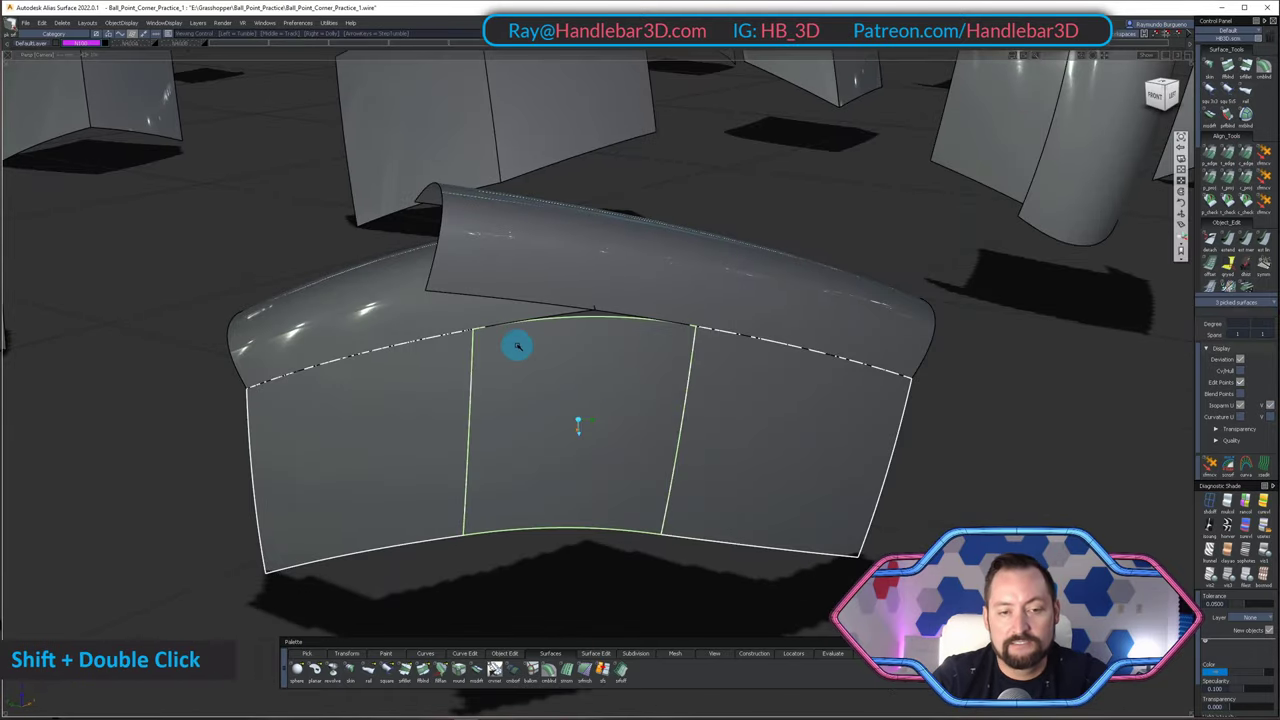
alt+shift+drag(518, 346, 540, 410)
click(604, 296)
mouse_move(727, 386)
alt+shift+mouse_down()
mouse_move(752, 343)
mouse_move(748, 320)
alt+shift+mouse_up()
ctrl+shift+drag(729, 478, 723, 341)
alt+shift+drag(725, 345, 744, 292)
ctrl+shift+drag(655, 308, 649, 350)
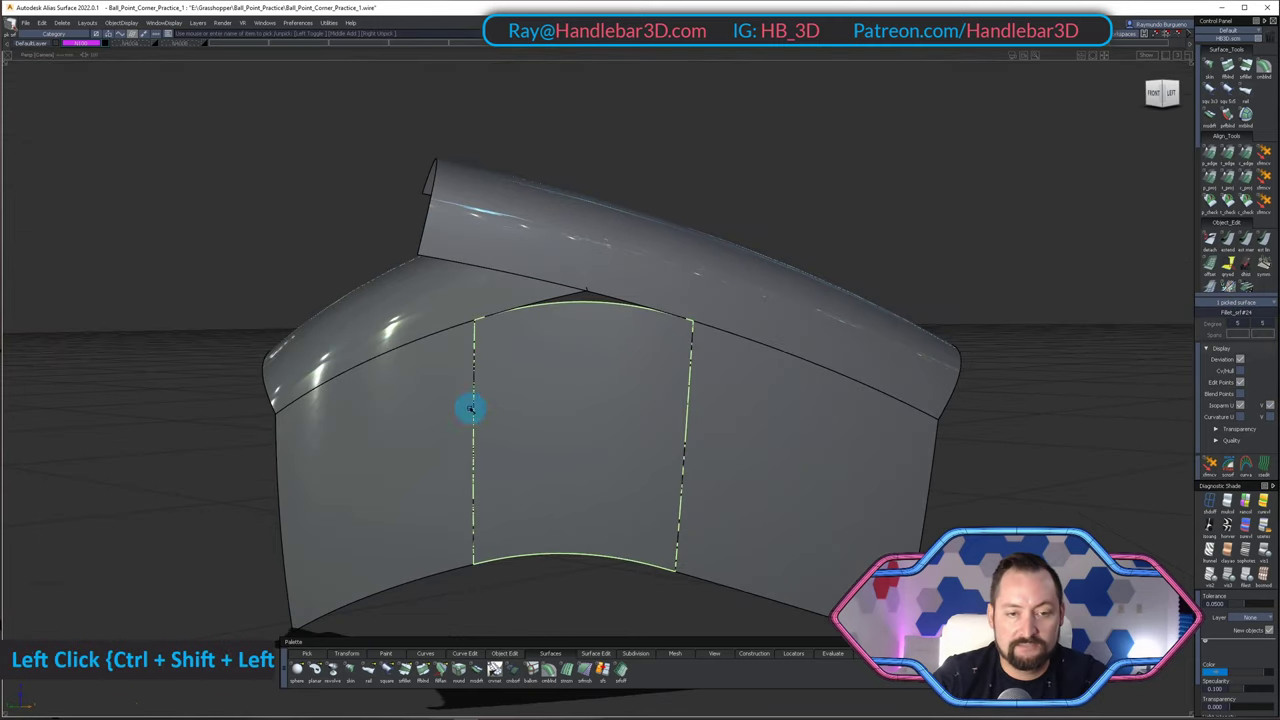
- Duplicate both side edges of the vertical fillet as curves without rebuilding
key(n)
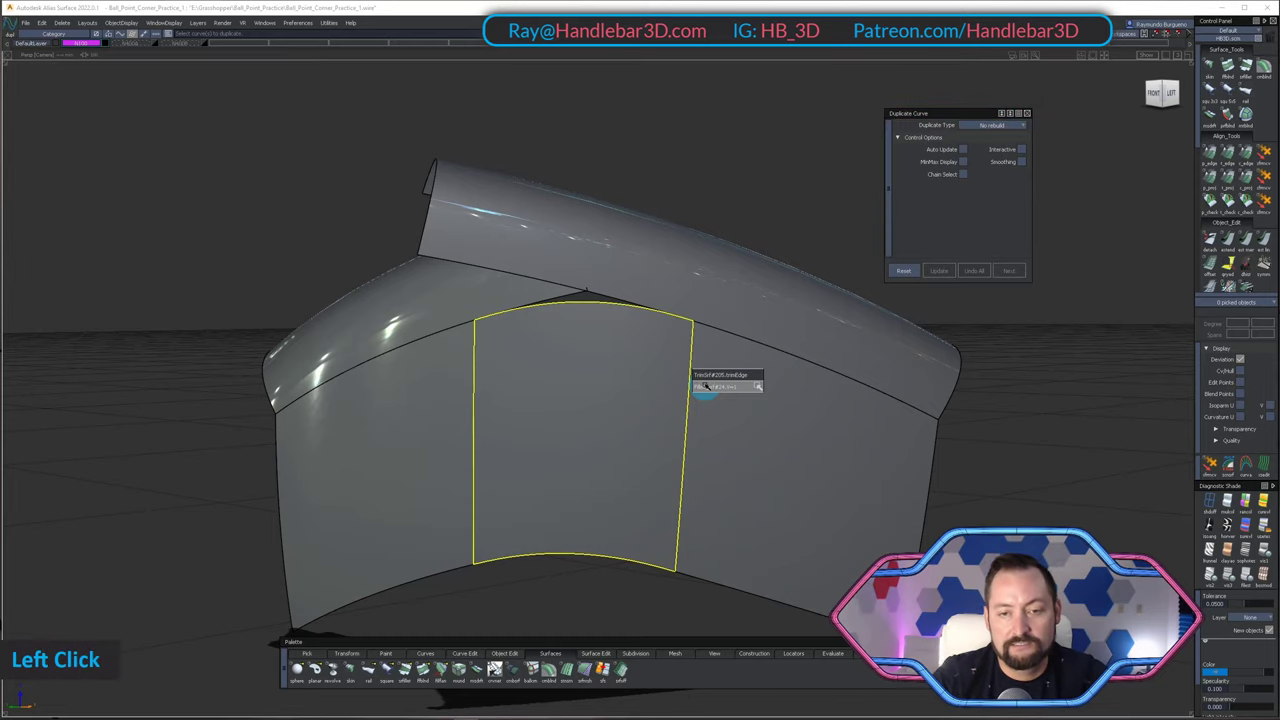
ctrl+shift+drag(707, 515, 483, 360)
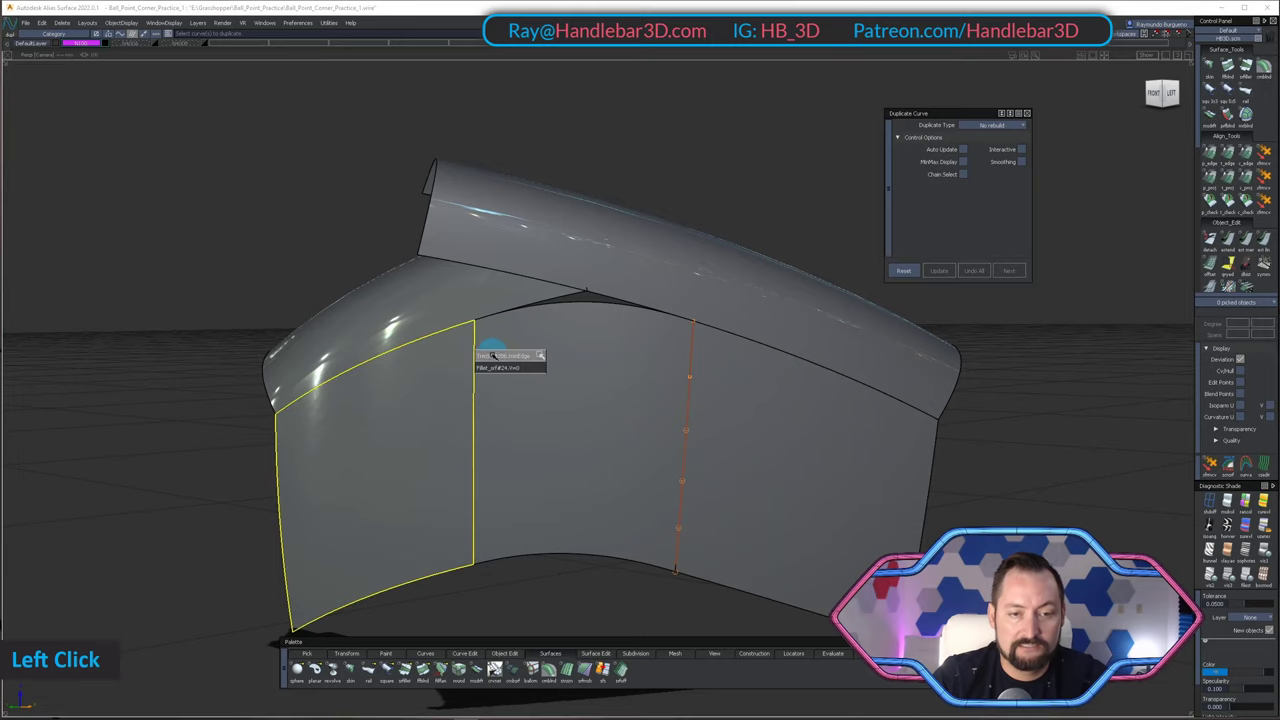
key(space)
ctrl+shift+click(489, 372)
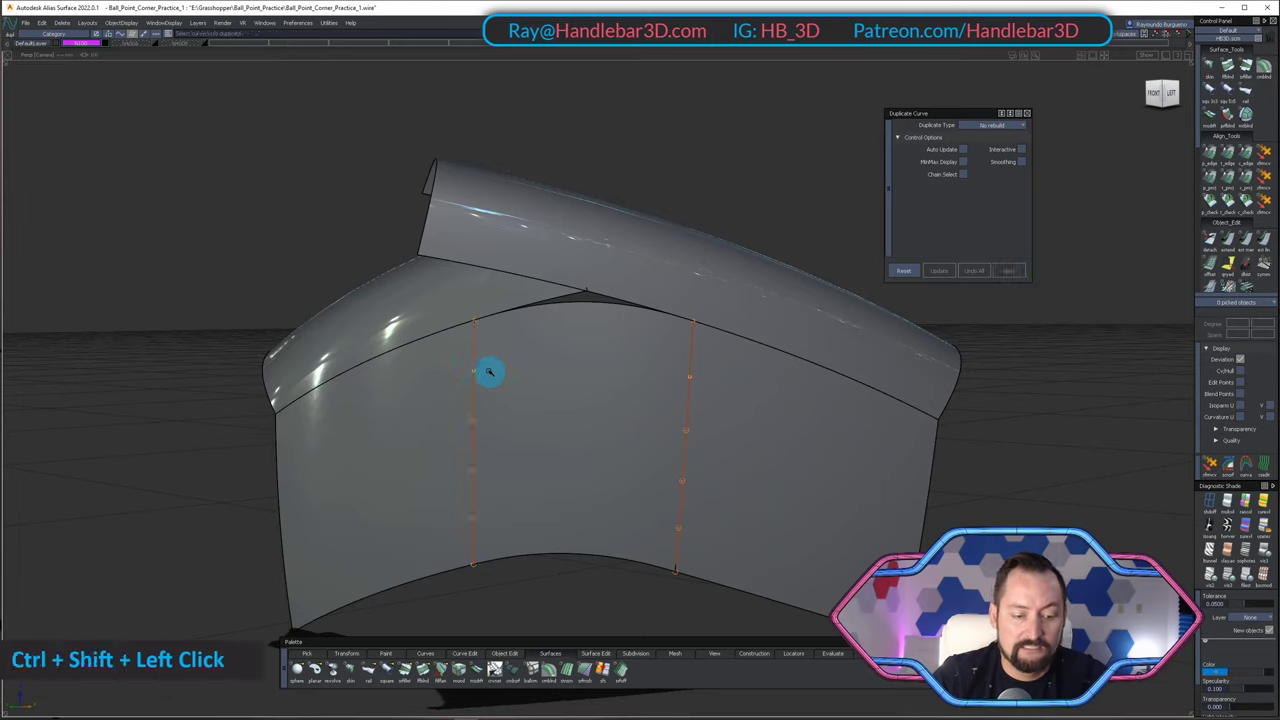
- Extend both duplicated curves upward past the top fillets and project them onto the fillet surfaces
key(e)
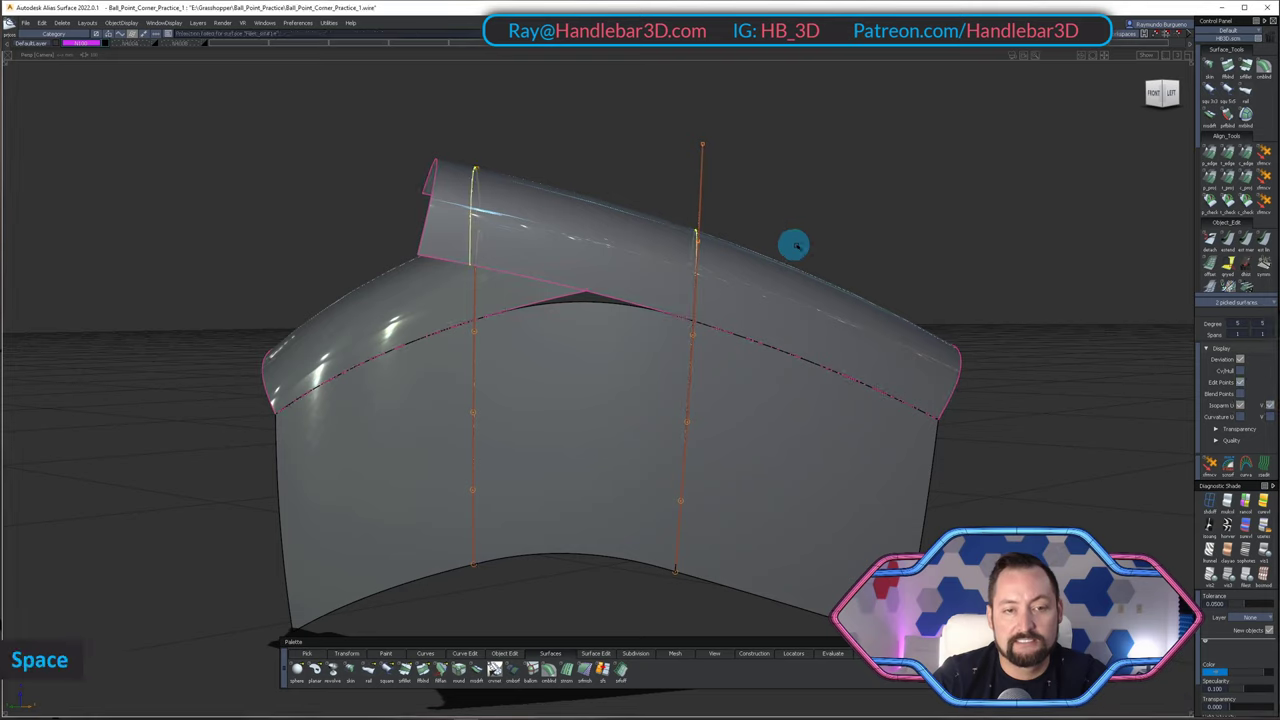
alt+shift+drag(700, 215, 620, 400)
ctrl+shift+double_click(646, 354)
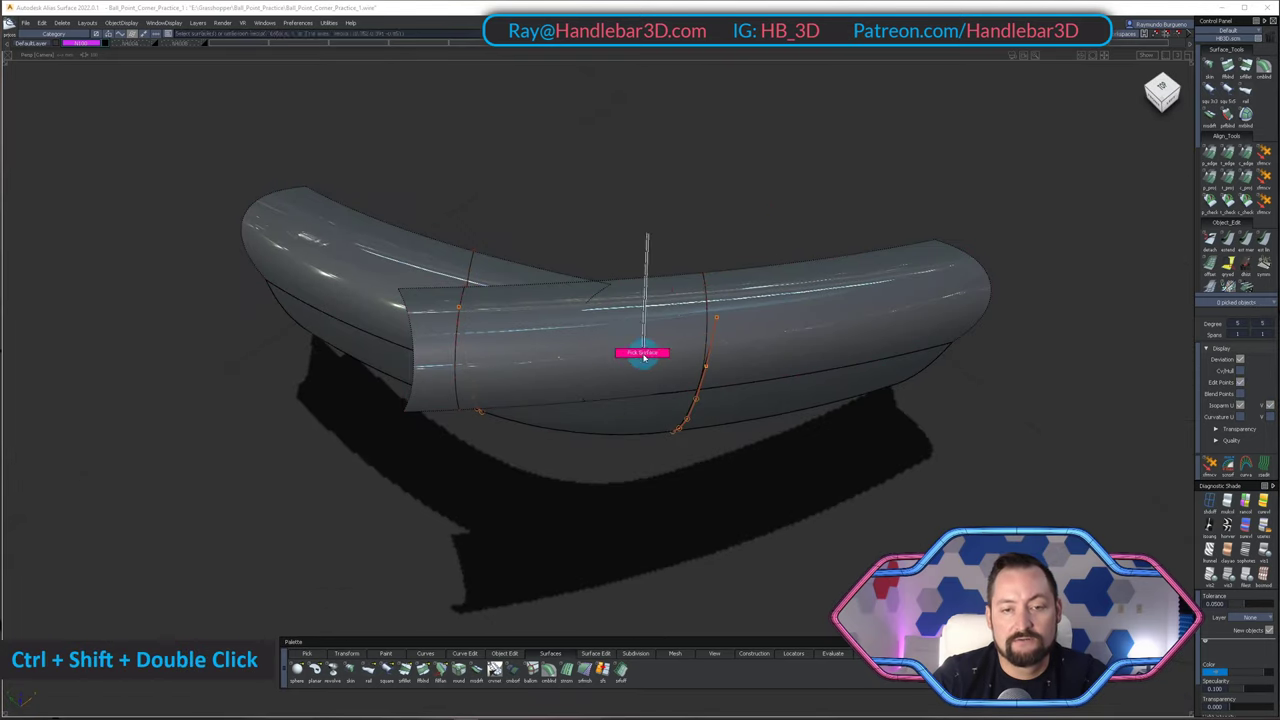
click(388, 262)
ctrl+shift+drag(755, 355, 756, 353)
- Trim-convert both top fillets at the projected curves, keeping the portions outside the corner
alt+shift+drag(756, 353, 778, 291)
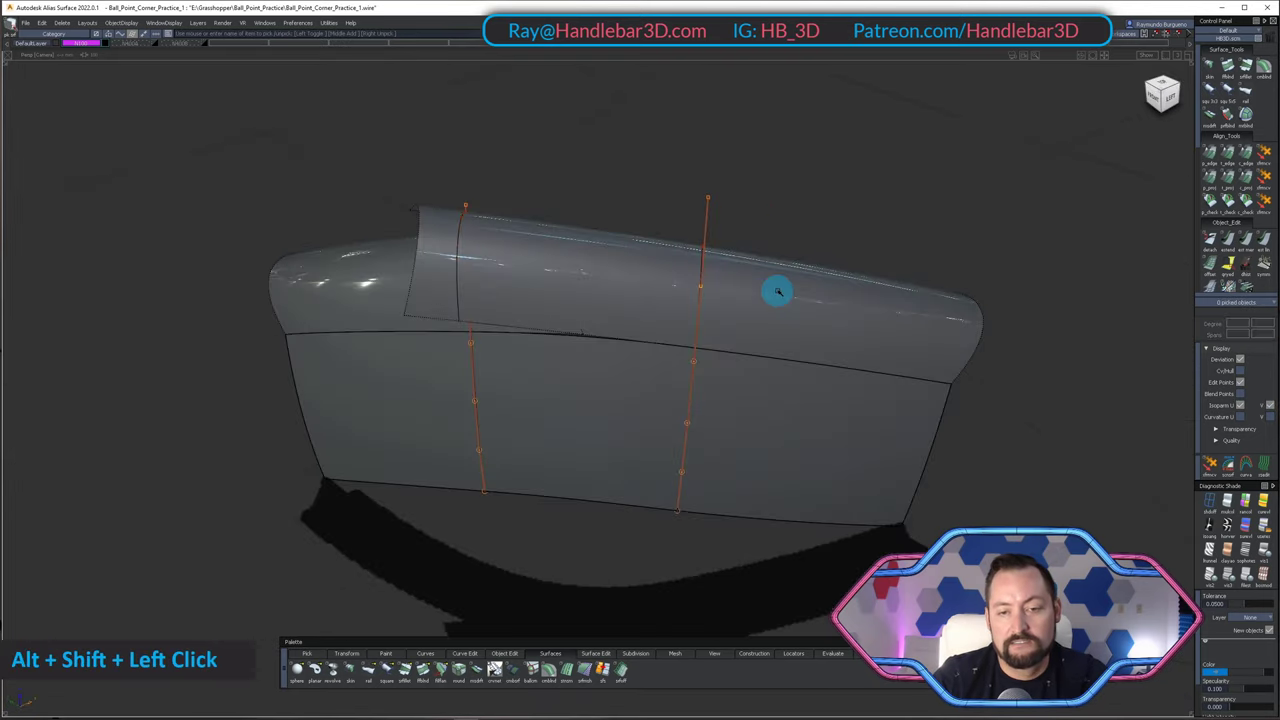
click(829, 302)
key(y)
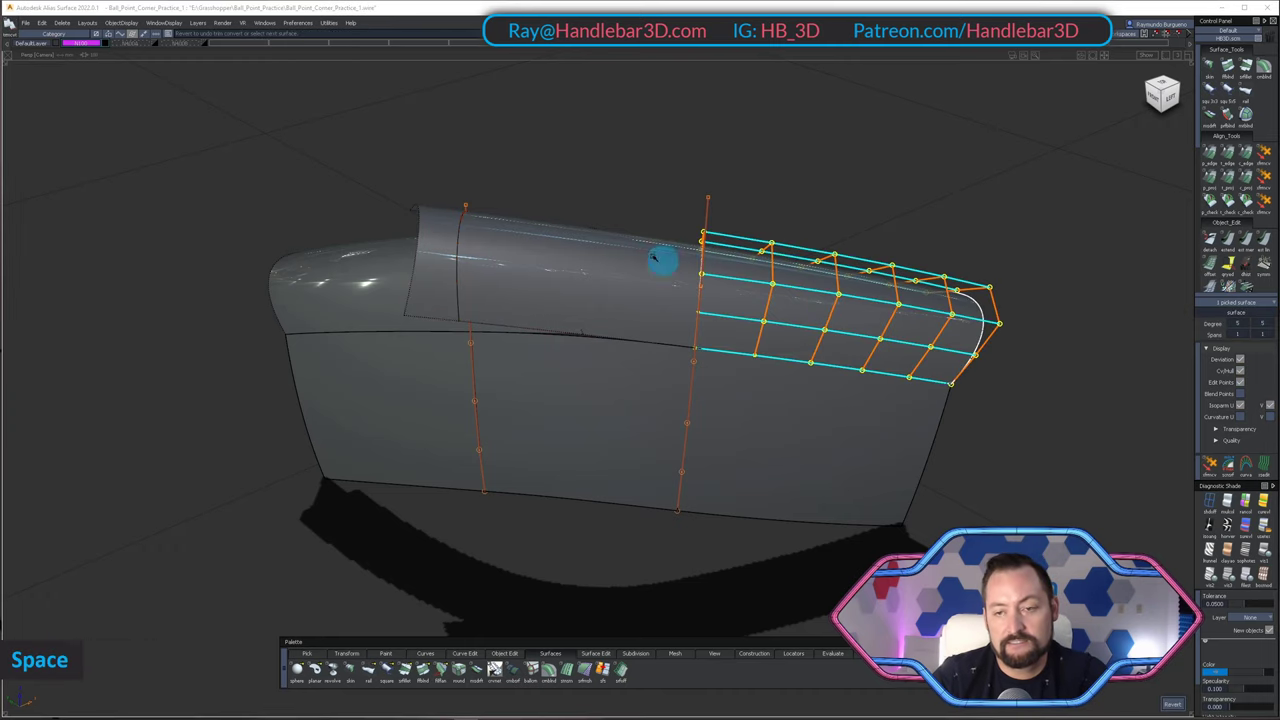
alt+shift+drag(663, 257, 880, 269)
click(371, 363)
key(space)
- Delete the two original overlapping top fillets, leaving the corner open between the converted surfaces
alt+shift+drag(543, 322, 440, 355)
ctrl+shift+drag(592, 463, 594, 194)
click(585, 329)
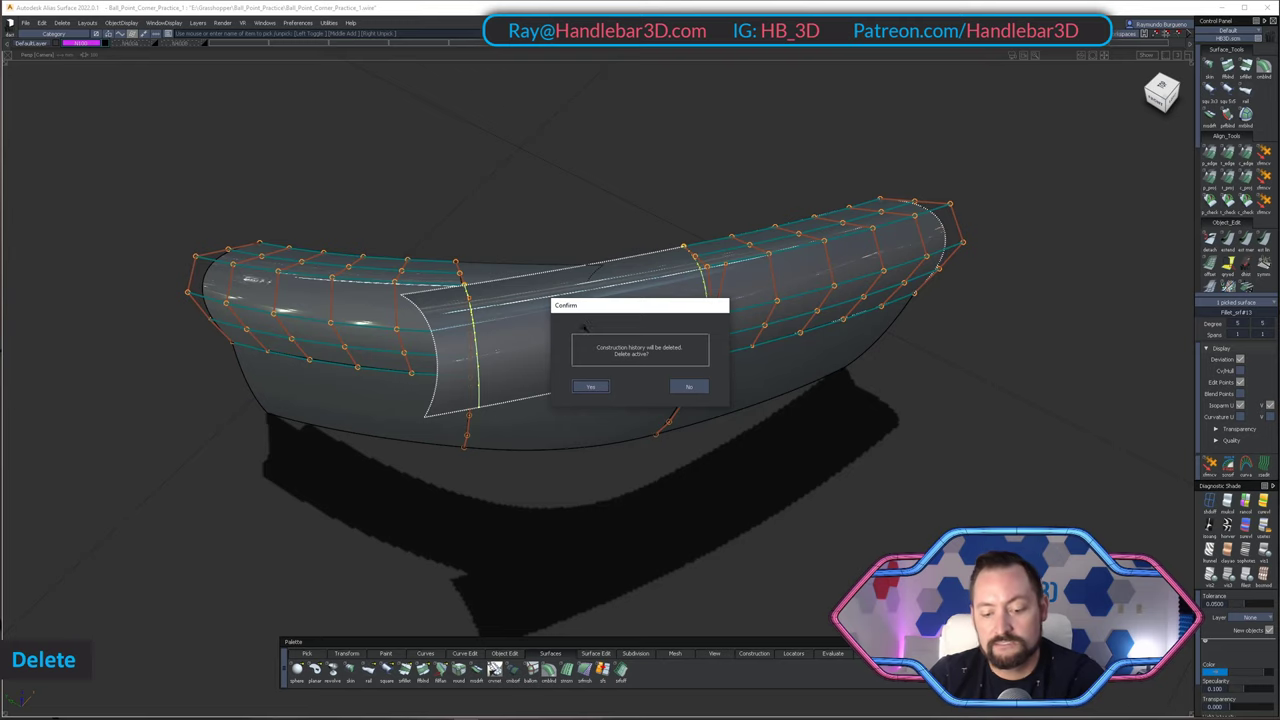
key(Return)
key(Delete)
key(Return)
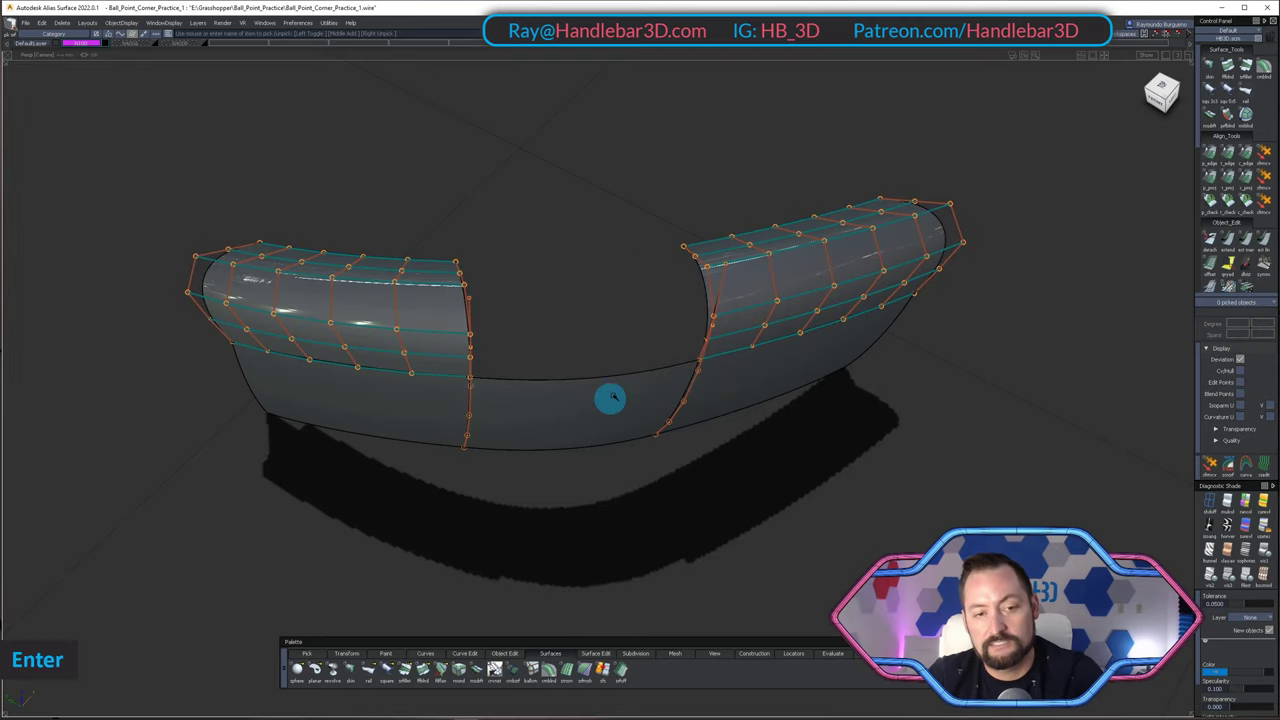
- Hide the control vertices of the low block's remaining surfaces and clear the selection
alt+shift+drag(606, 397, 525, 198)
ctrl+shift+click(525, 198)
drag(406, 112, 860, 303)
ctrl+shift+drag(826, 509, 769, 266)
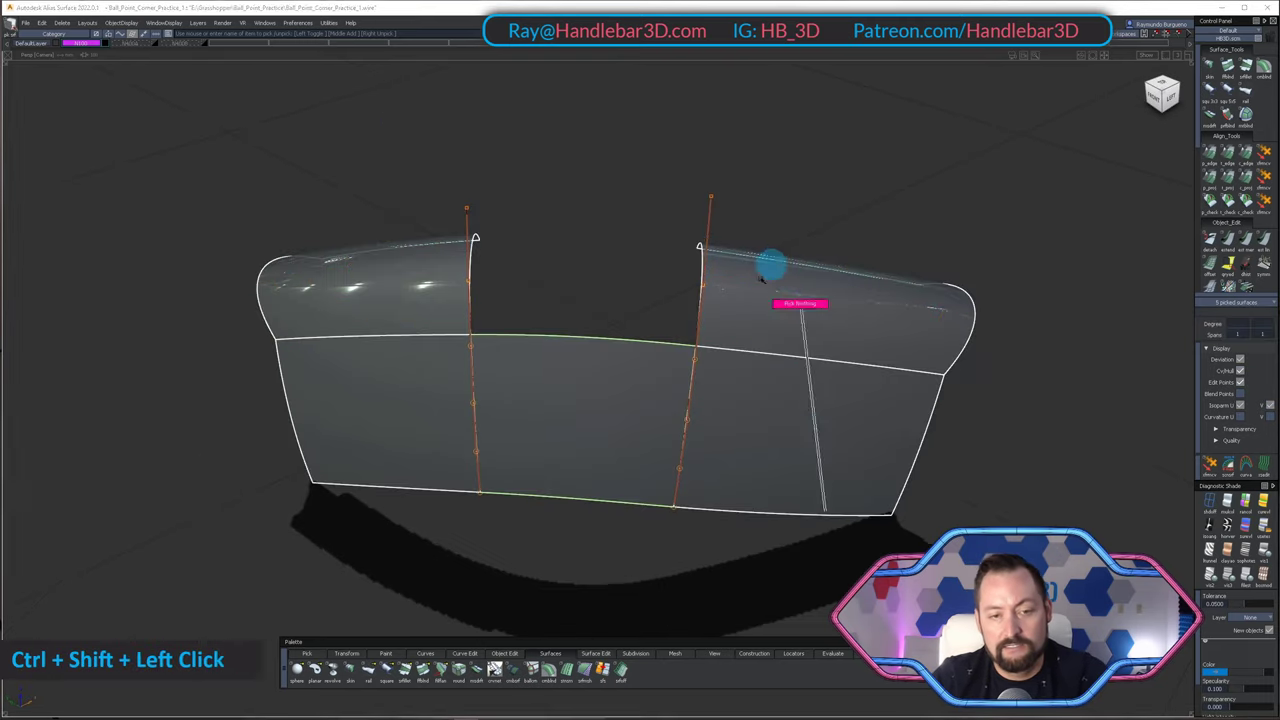
- Delete the two extended projection curves crossing the side surfaces and clear the selection
ctrl+shift+drag(680, 488, 637, 284)
ctrl+shift+drag(589, 210, 811, 416)
key(Delete)
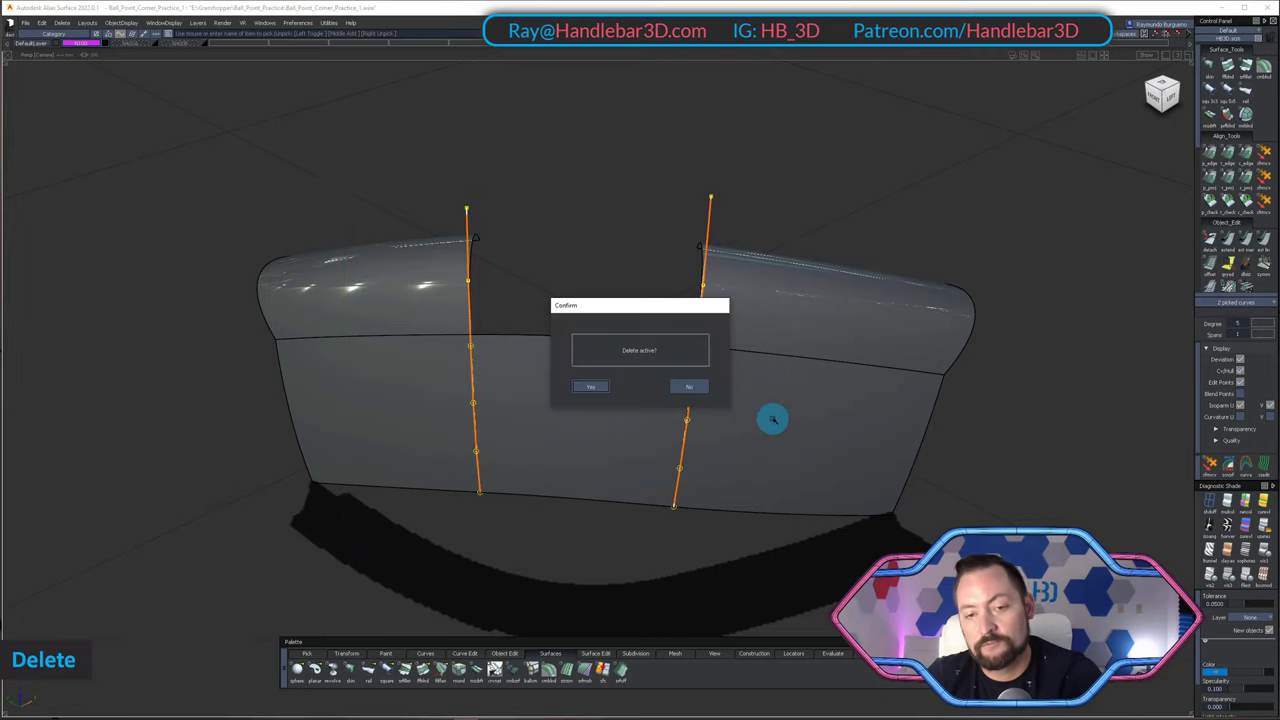
key(Return)
mouse_move(549, 243)
alt+shift+mouse_down()
mouse_move(514, 400)
mouse_move(507, 259)
mouse_move(413, 368)
alt+shift+mouse_up()
ctrl+shift+click(471, 254)
- Align the left top fillet's lower edge to the left side wall with G2 edge continuity
alt+shift+drag(425, 318, 768, 237)
double_click(1246, 152)
click(525, 358)
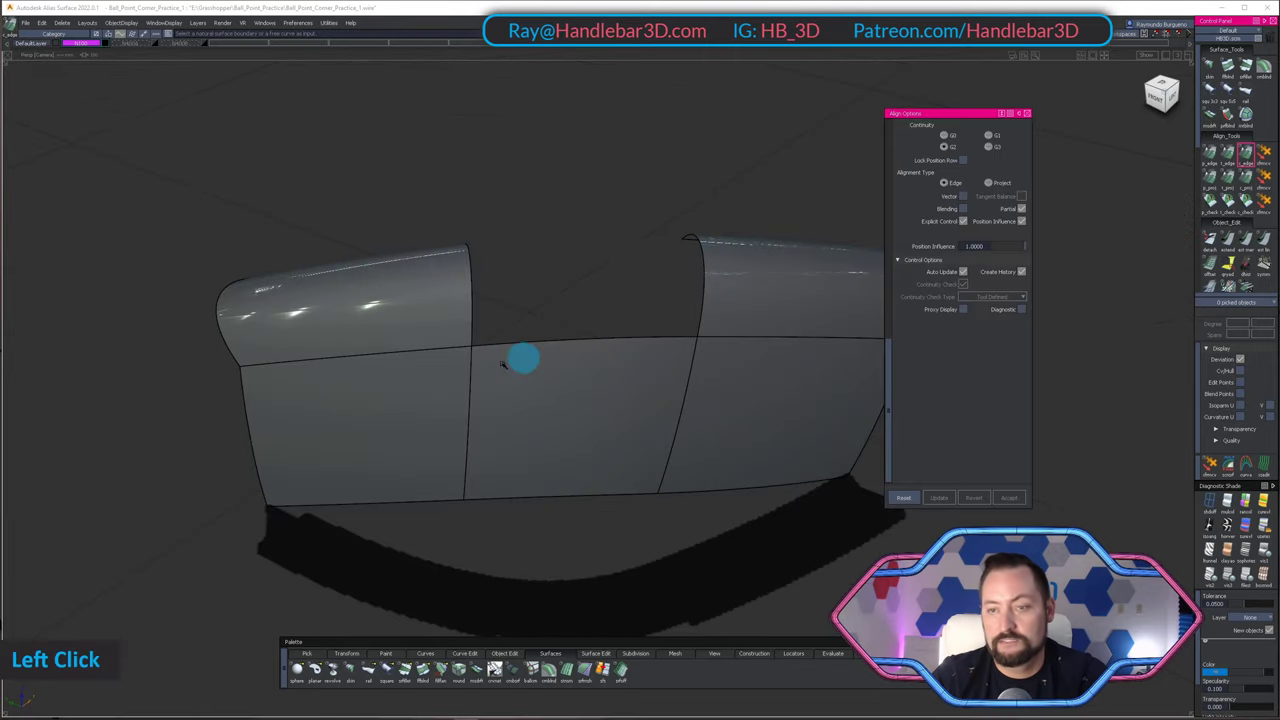
double_click(416, 354)
alt+shift+drag(488, 361, 498, 354)
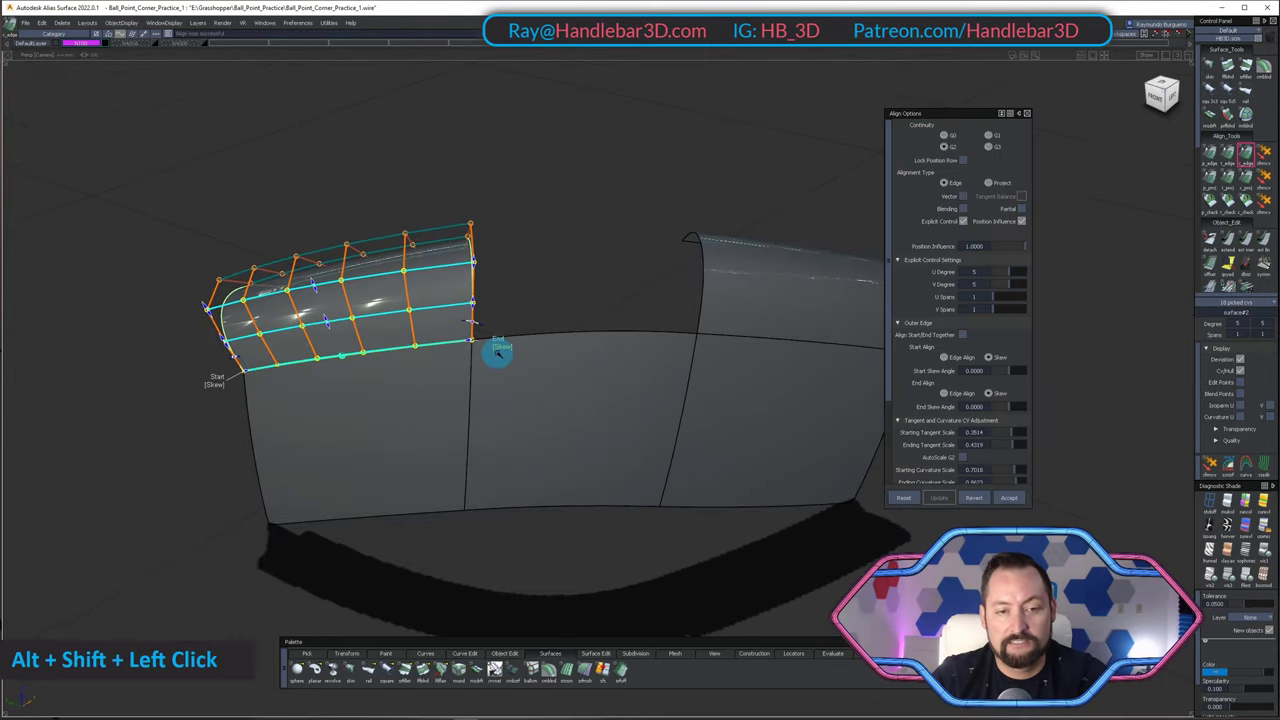
- Align the right top fillet's lower edge to the right side wall with G2 edge continuity
ctrl+shift+click(746, 320)
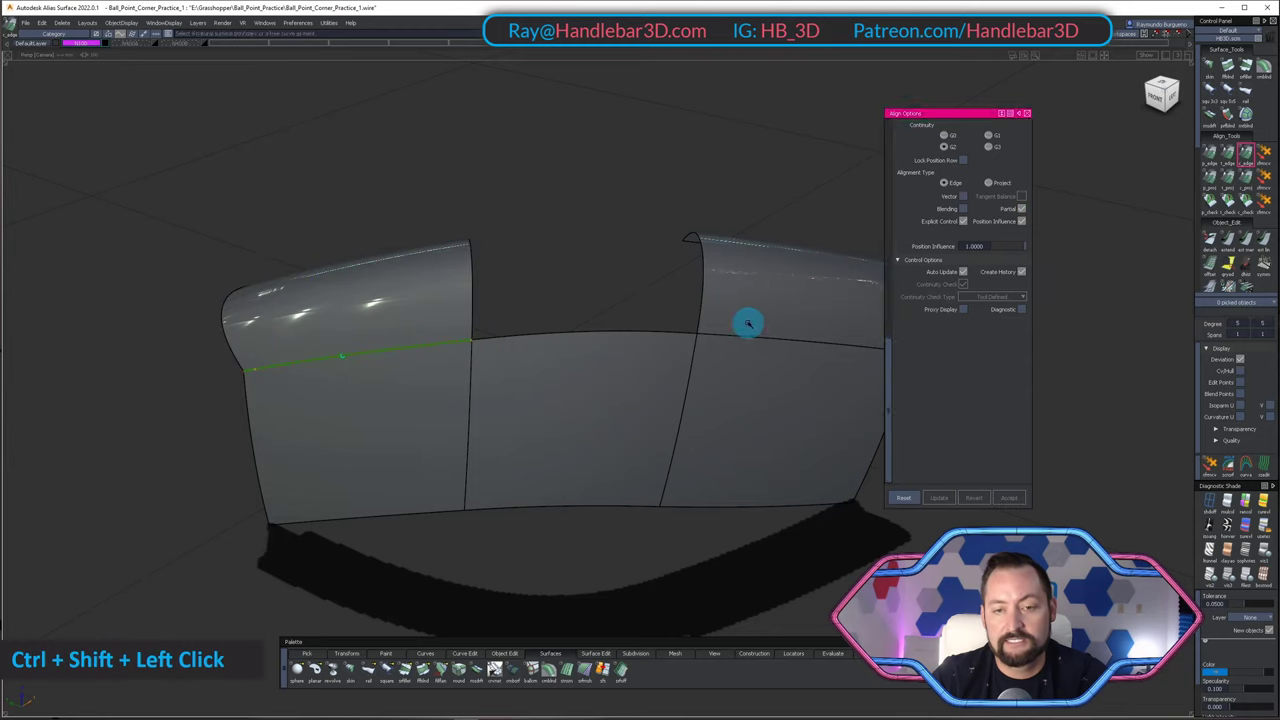
double_click(760, 343)
alt+shift+middle_drag(760, 343, 552, 335)
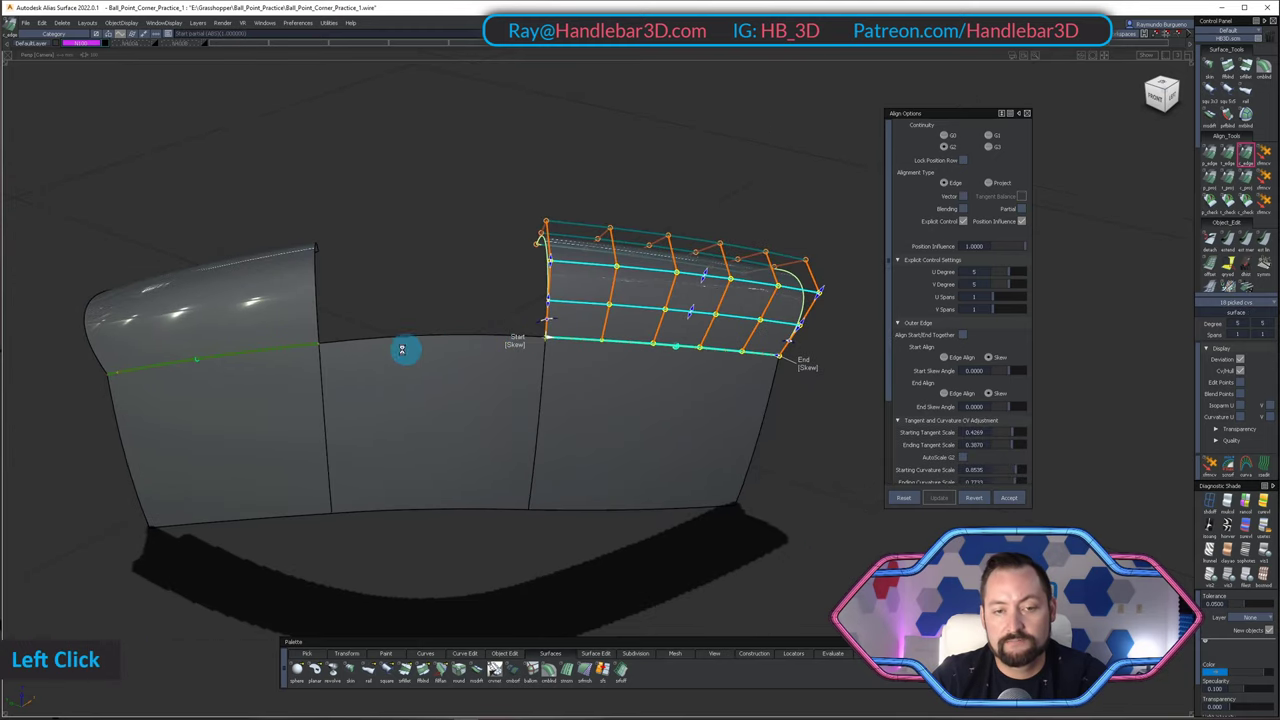
mouse_move(558, 351)
alt+shift+mouse_down()
mouse_move(543, 466)
mouse_move(524, 334)
alt+shift+mouse_up()
- Hide the control vertices of the aligned top fillets and clear the selection
key(w)
click(688, 387)
mouse_move(652, 540)
ctrl+shift+mouse_down()
mouse_move(659, 357)
mouse_move(640, 186)
mouse_move(672, 330)
ctrl+shift+mouse_up()
ctrl+shift+middle_drag(680, 354, 606, 236)
alt+shift+drag(592, 230, 529, 273)
- Hide the two outer side walls, keeping the corner wall and both top fillets visible
ctrl+shift+click(646, 280)
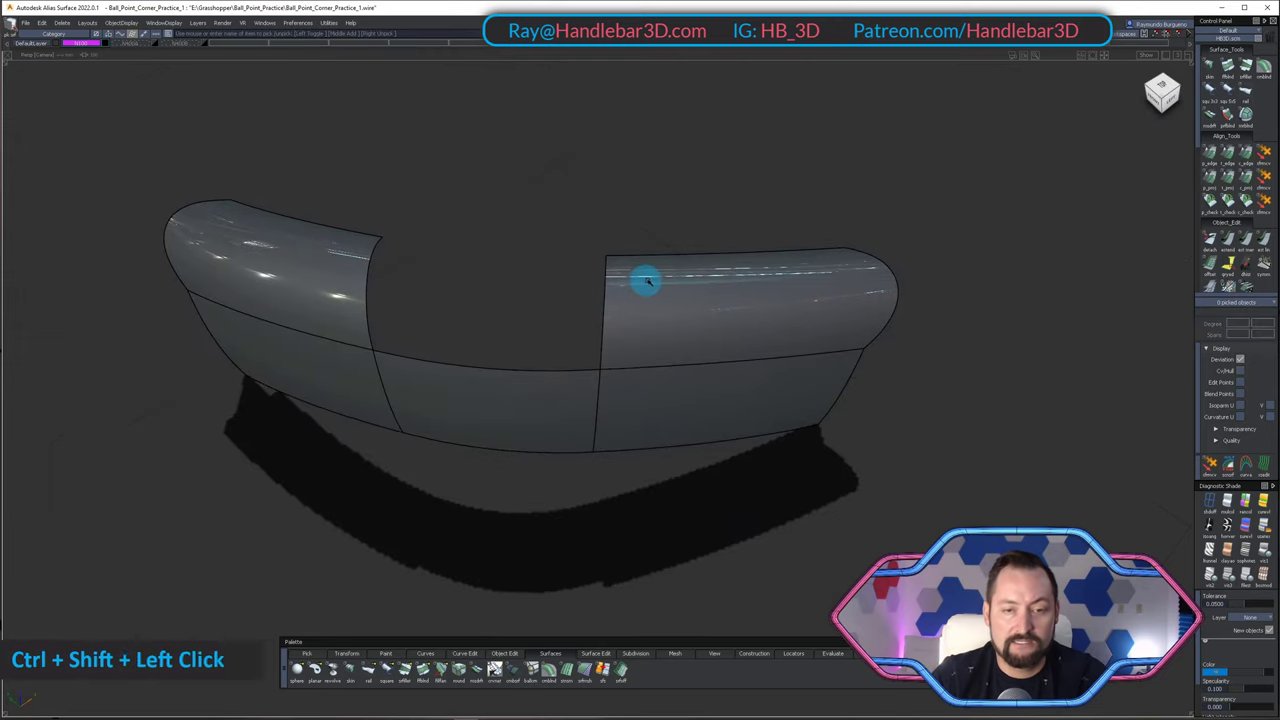
shift+double_click(380, 312)
alt+shift+drag(437, 195, 448, 390)
ctrl+shift+drag(448, 390, 434, 280)
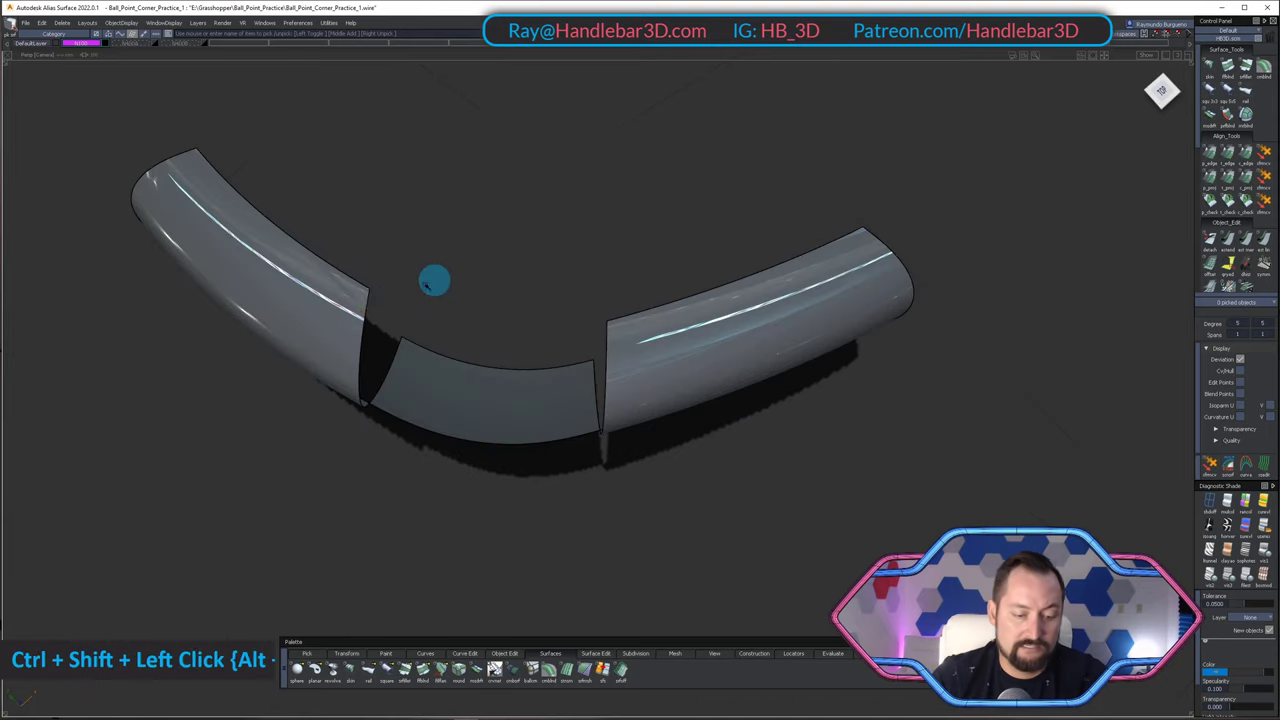
- Create a blend curve bridging the open gap between the upper inner corners of the two top fillets
key(b)
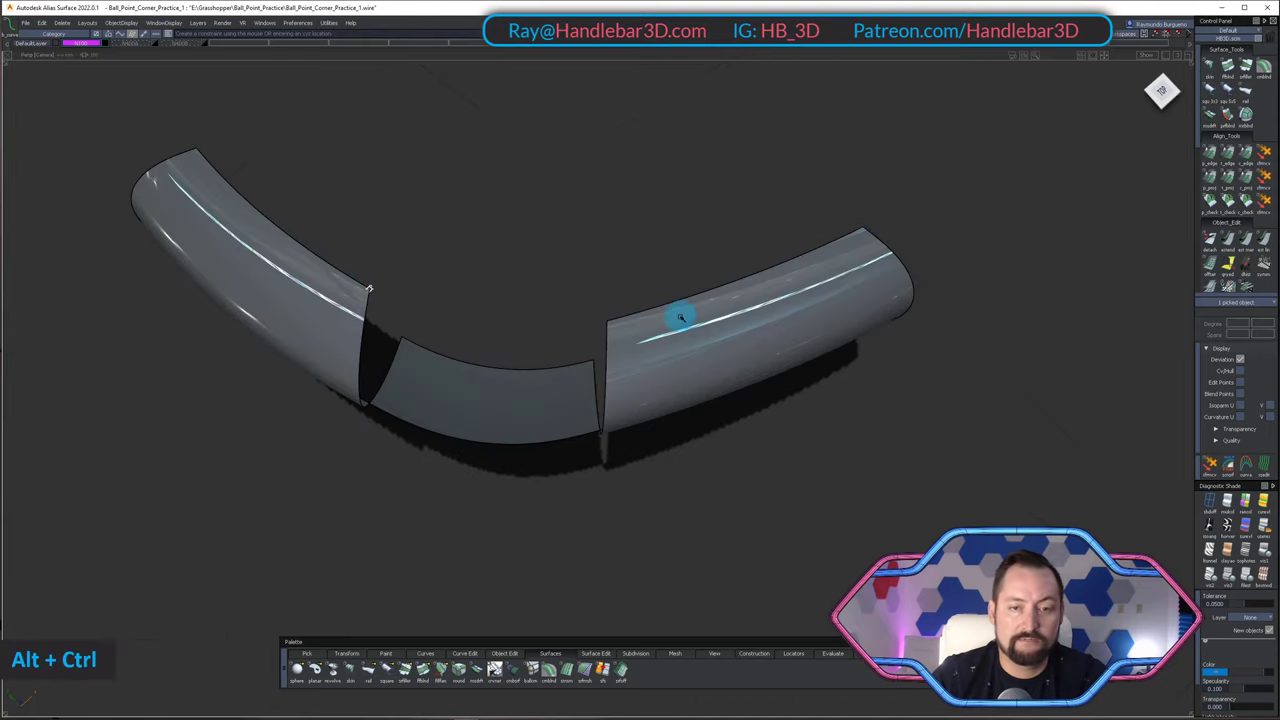
ctrl+shift+right_drag(501, 433, 534, 417)
alt+shift+drag(534, 417, 481, 384)
ctrl+shift+drag(481, 384, 450, 333)
- Build a degree 5 by 5 Square surface over the corner gap from the fillet ends, wall edge and blend curve
key(5)
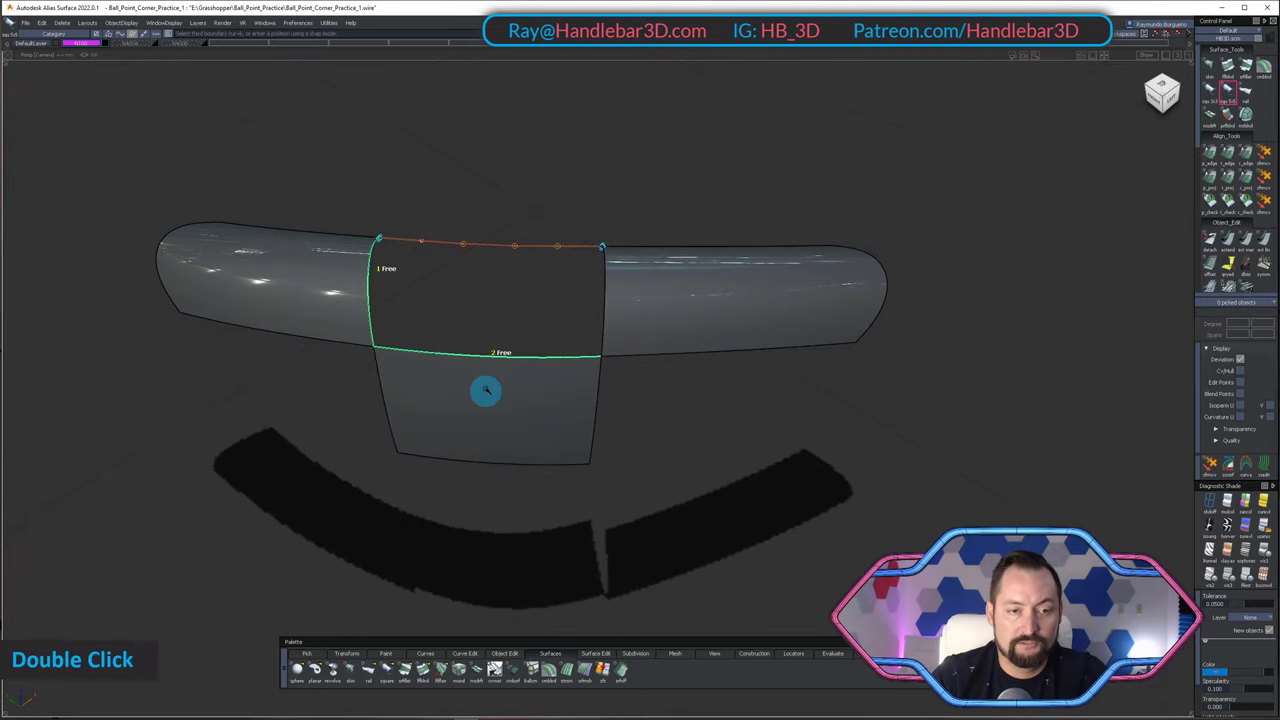
click(515, 246)
alt+shift+drag(520, 298, 519, 322)
ctrl+shift+right_drag(534, 218, 531, 178)
ctrl+shift+drag(735, 316, 734, 286)
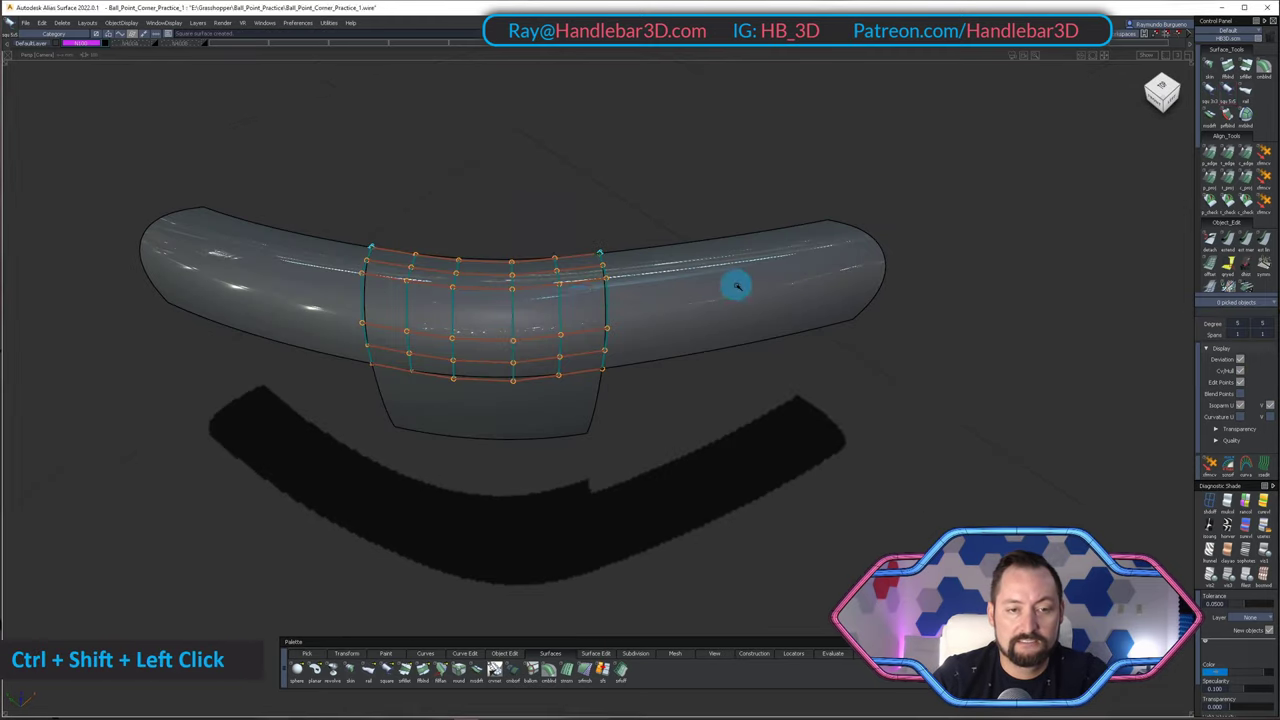
- Set the continuity of all the corner Square surface's boundaries to G2 Curvature
ctrl+shift+middle_drag(720, 290, 610, 304)
click(553, 316)
click(1035, 214)
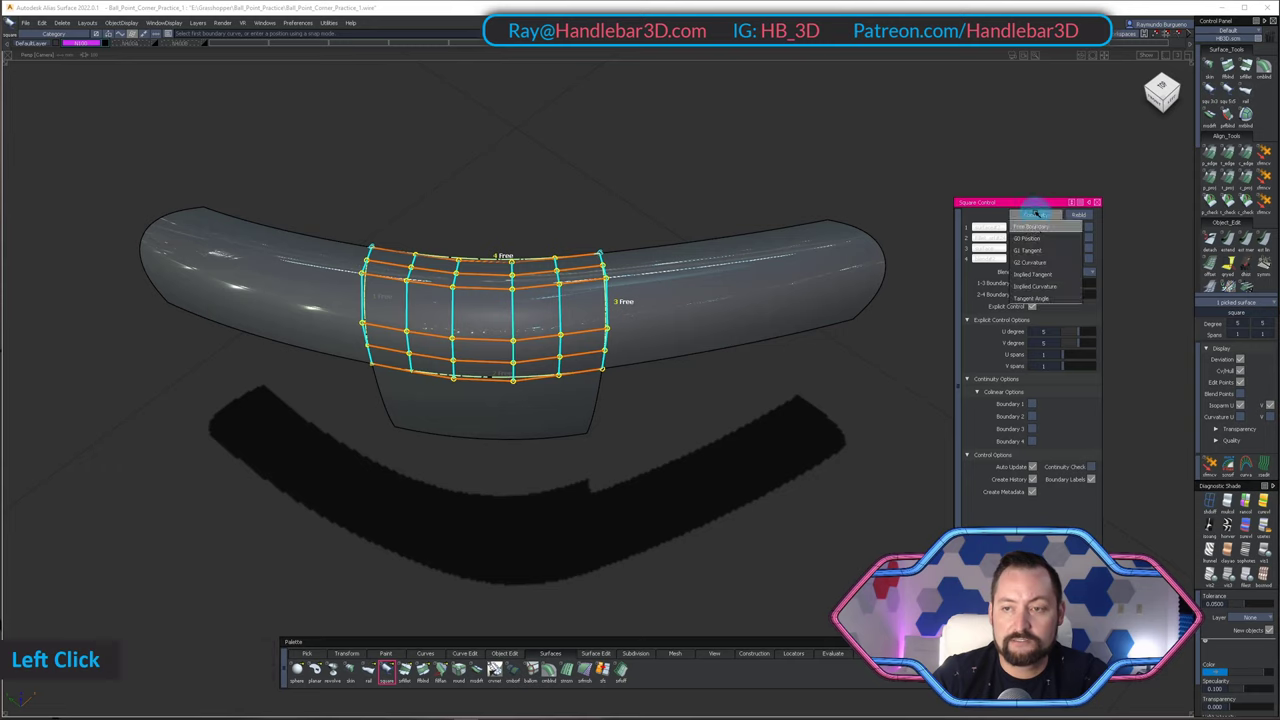
click(1037, 265)
- Enable the collinear option for boundaries 1, 2 and 3 of the corner Square surface
alt+shift+drag(800, 286, 632, 255)
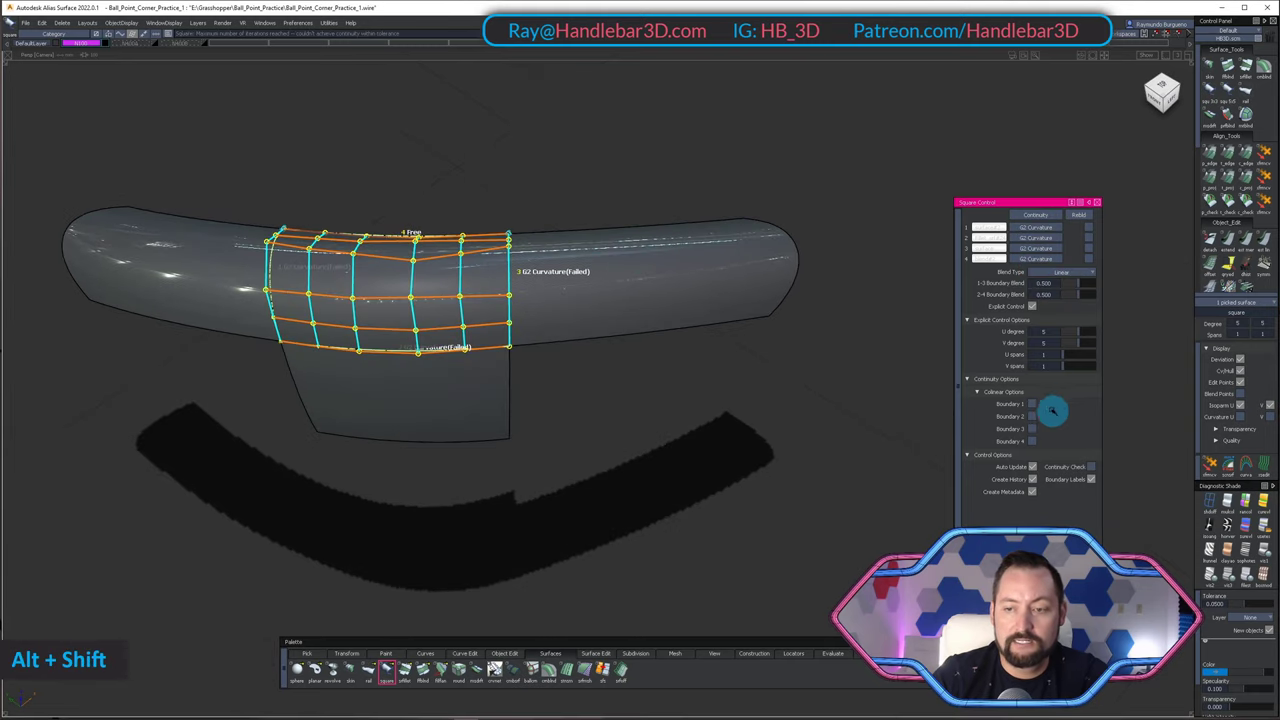
alt+shift+drag(760, 320, 635, 305)
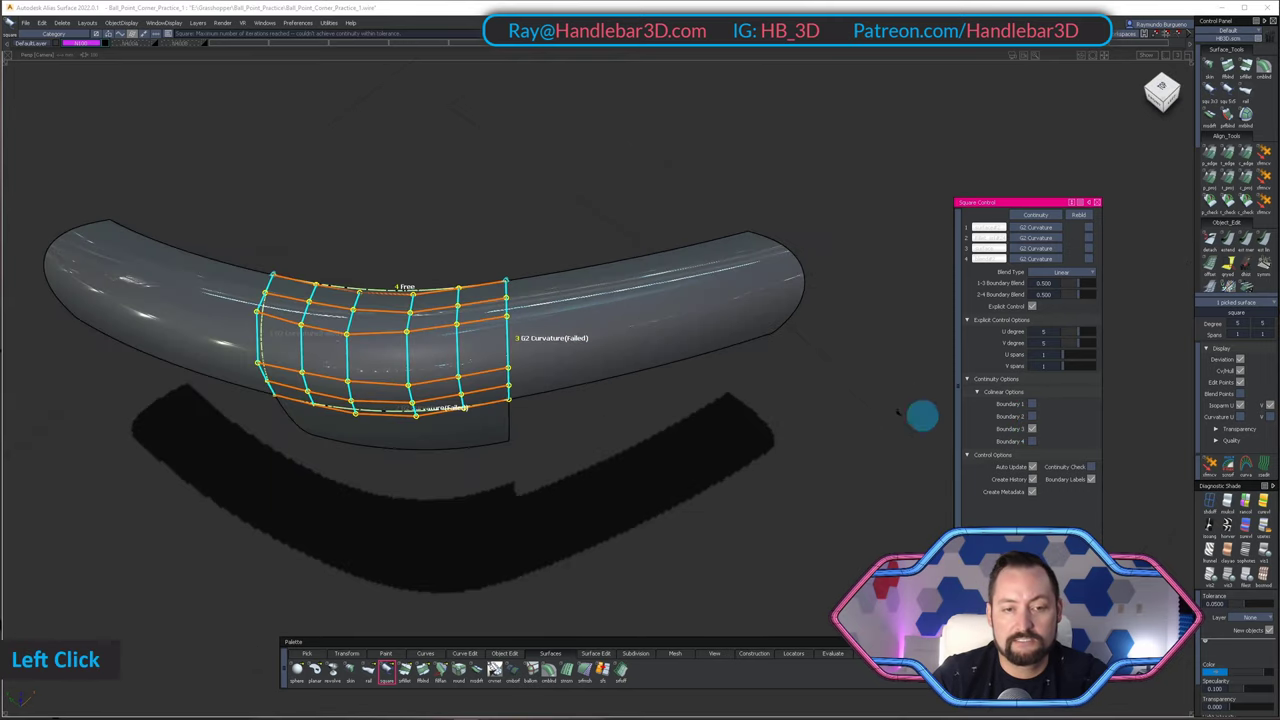
alt+shift+drag(922, 416, 720, 270)
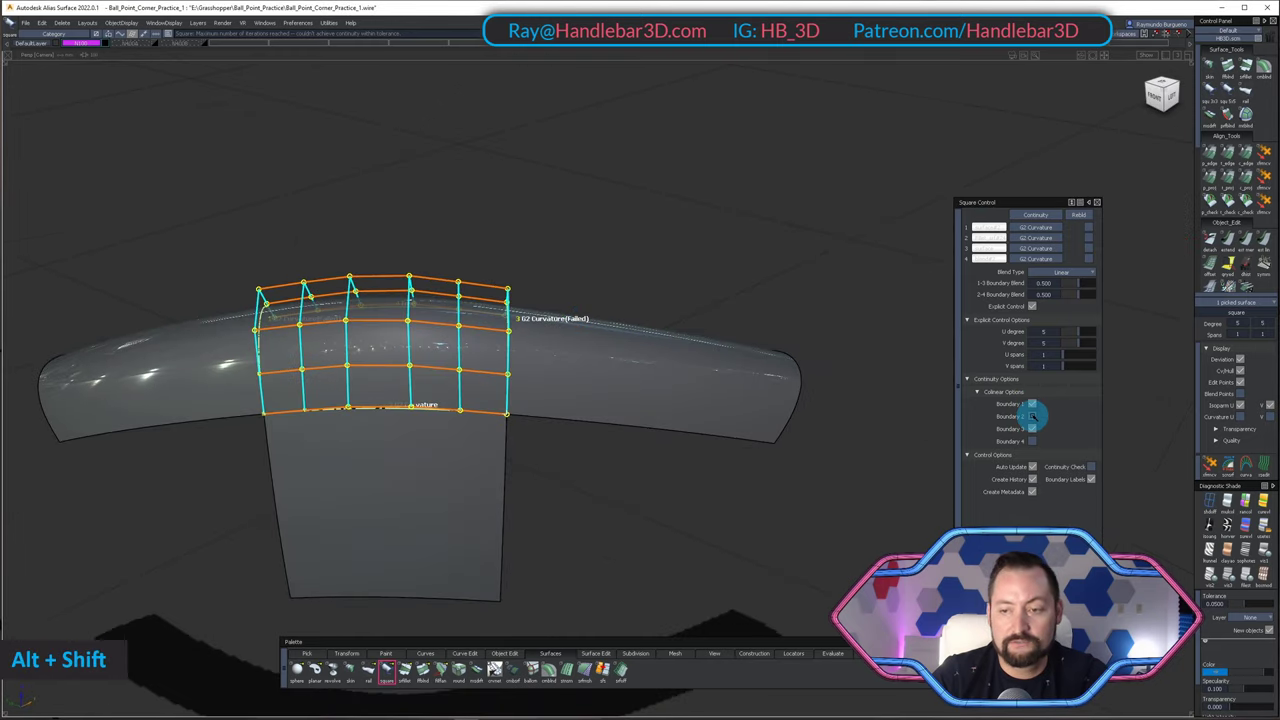
alt+shift+drag(470, 300, 434, 406)
alt+shift+right_drag(440, 345, 514, 331)
alt+shift+drag(514, 331, 550, 435)
alt+shift+middle_drag(550, 435, 623, 446)
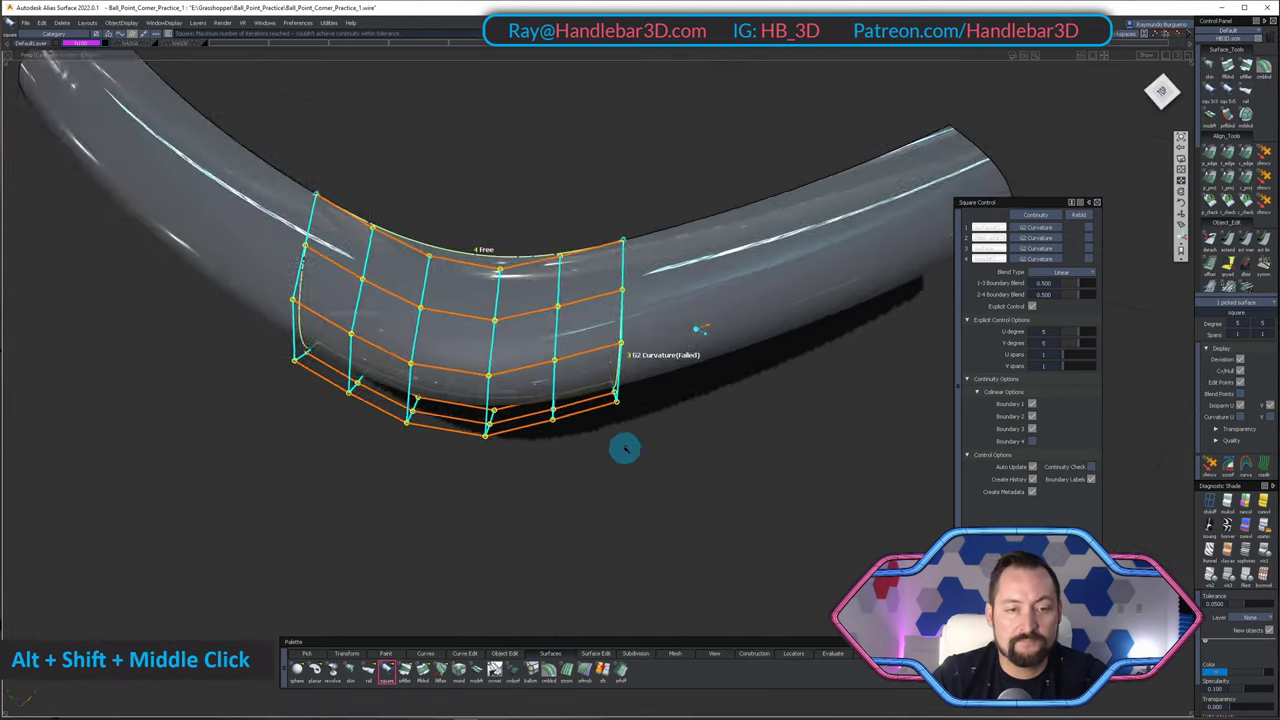
alt+shift+drag(623, 446, 560, 468)
- Deselect everything and hide the control vertices of the new corner surface
ctrl+shift+drag(557, 477, 600, 335)
ctrl+shift+drag(531, 220, 487, 358)
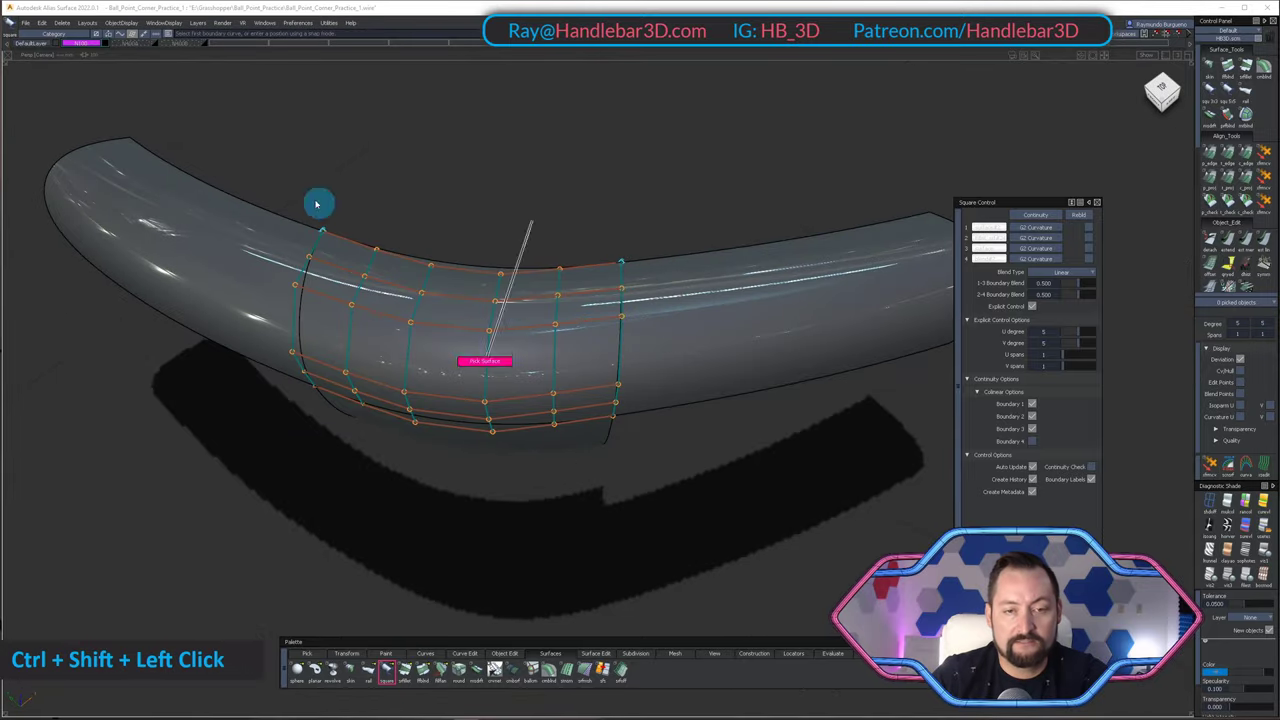
drag(314, 203, 611, 442)
key(w)
key(Return)
ctrl+shift+drag(594, 366, 556, 500)
ctrl+shift+drag(552, 520, 562, 450)
alt+shift+drag(565, 455, 577, 323)
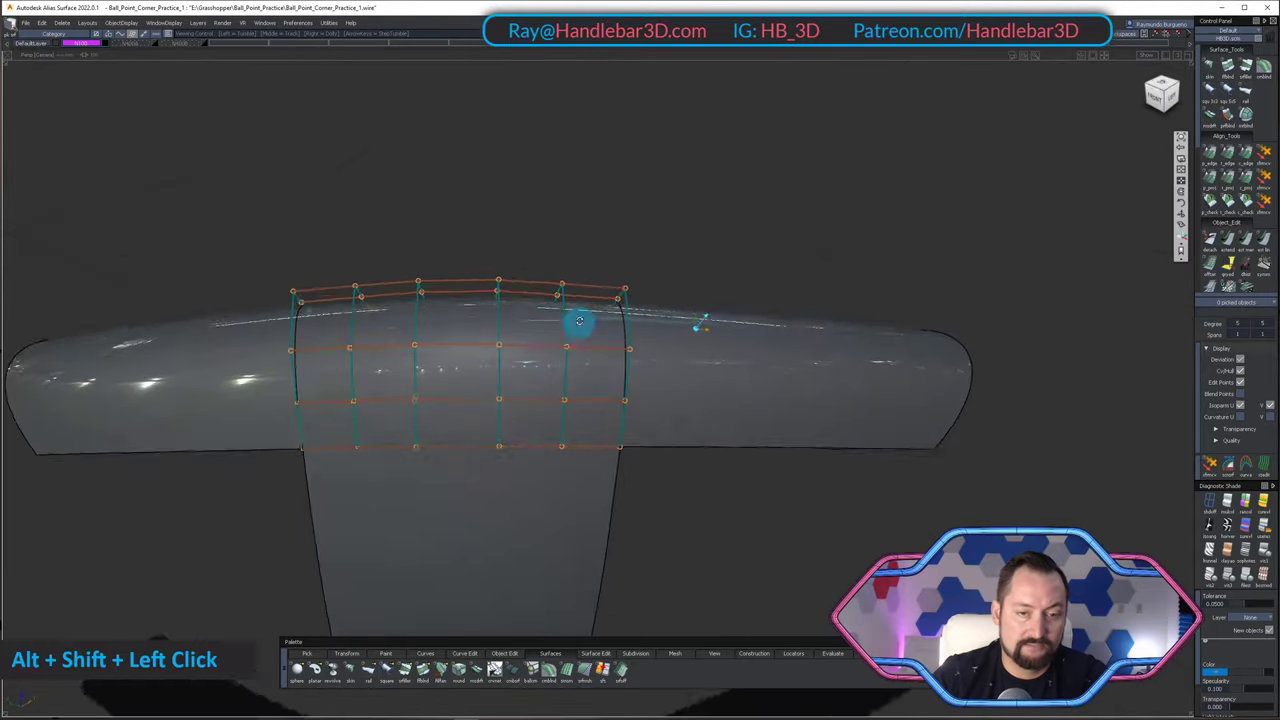
mouse_move(345, 205)
mouse_down()
mouse_move(600, 459)
mouse_move(594, 257)
mouse_move(543, 371)
mouse_up()
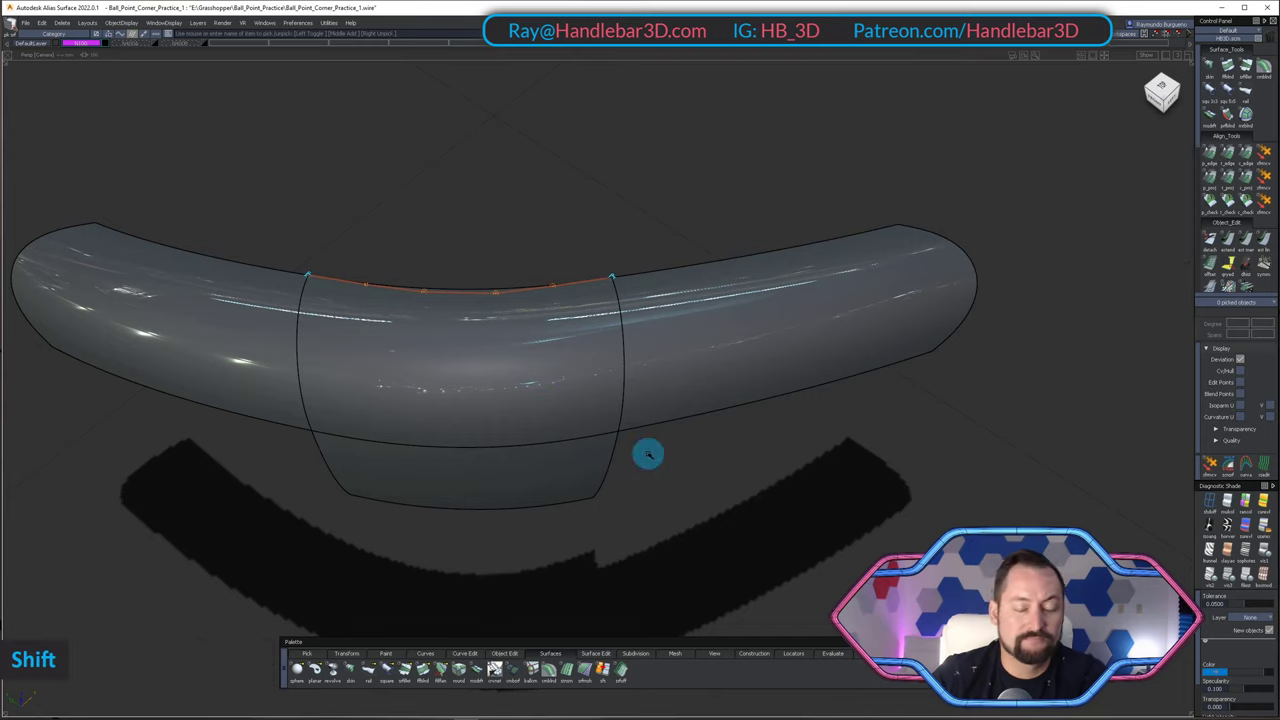
- Unhide all hidden surfaces and delete the blend curve along the corner surface's upper edge
key(shift+u)
alt+shift+drag(638, 414, 486, 431)
ctrl+shift+double_click(537, 294)
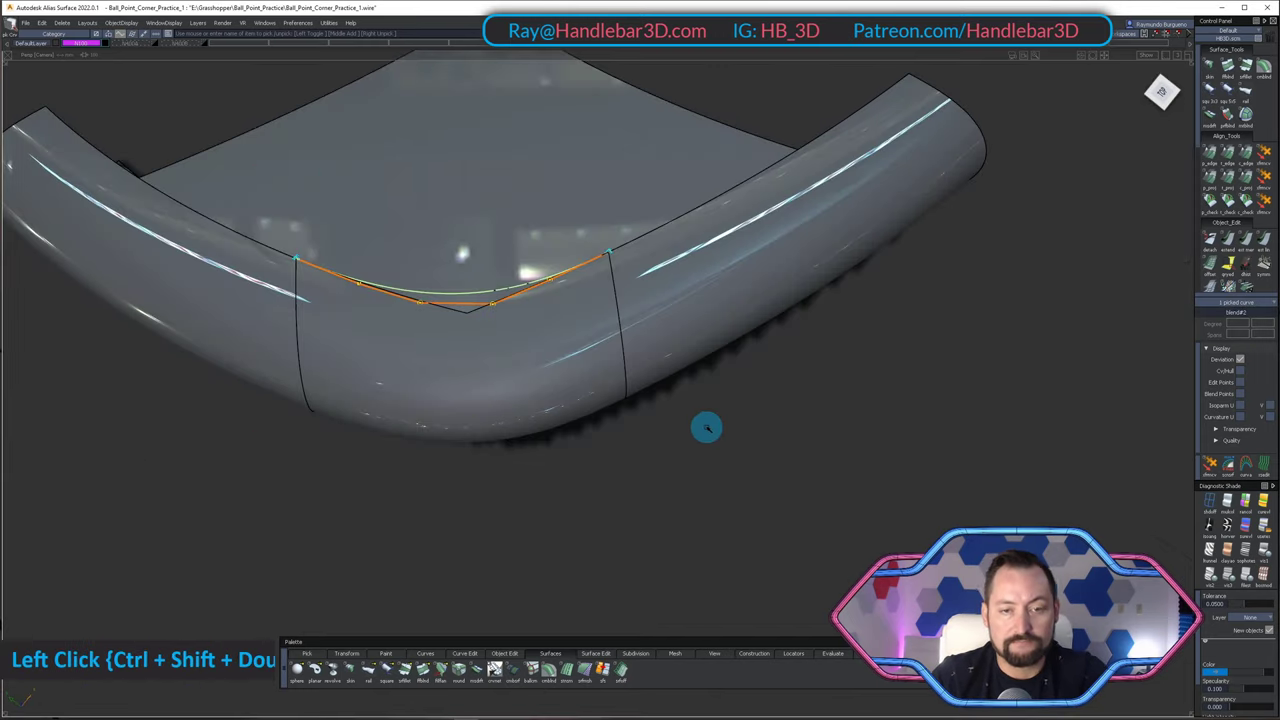
key(Delete)
key(Return)
alt+shift+drag(714, 470, 711, 326)
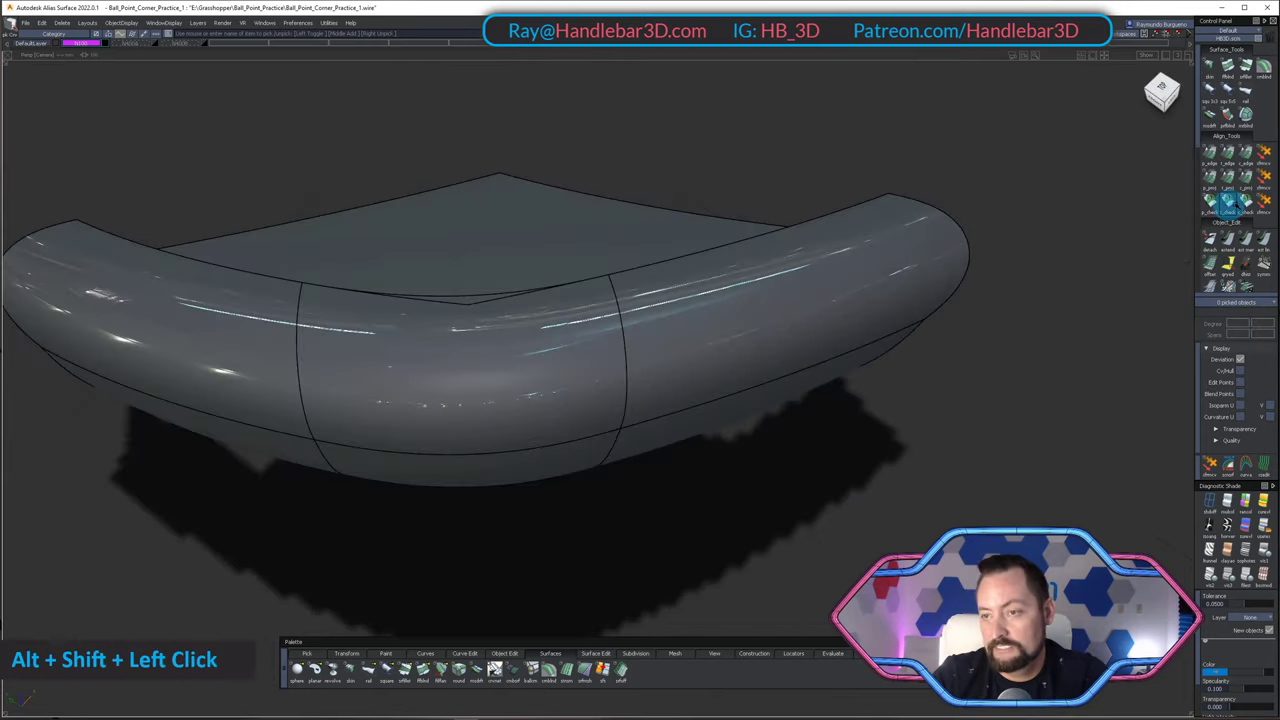
- Check the curvature continuity of the two seams between the corner surface and the neighbouring fillets
click(1245, 203)
alt+shift+drag(615, 318, 585, 372)
alt+shift+scroll(585, 372, up, 2)
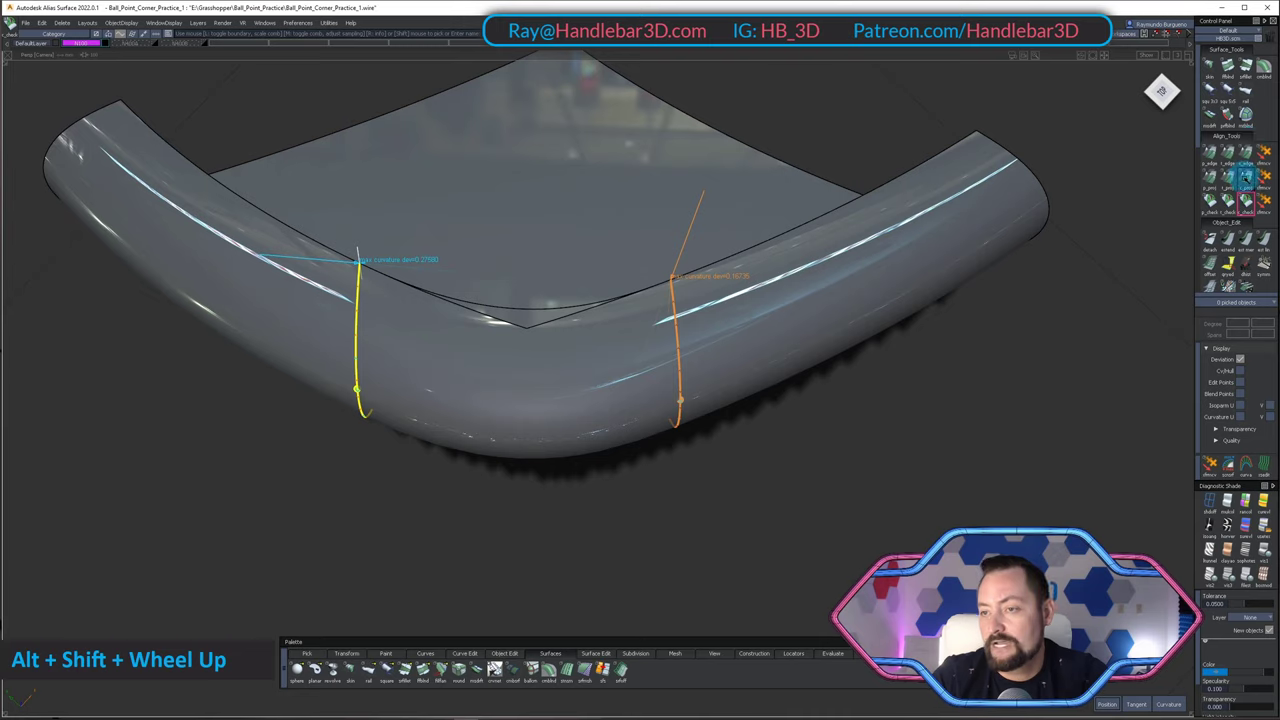
alt+shift+drag(597, 308, 594, 314)
click(486, 189)
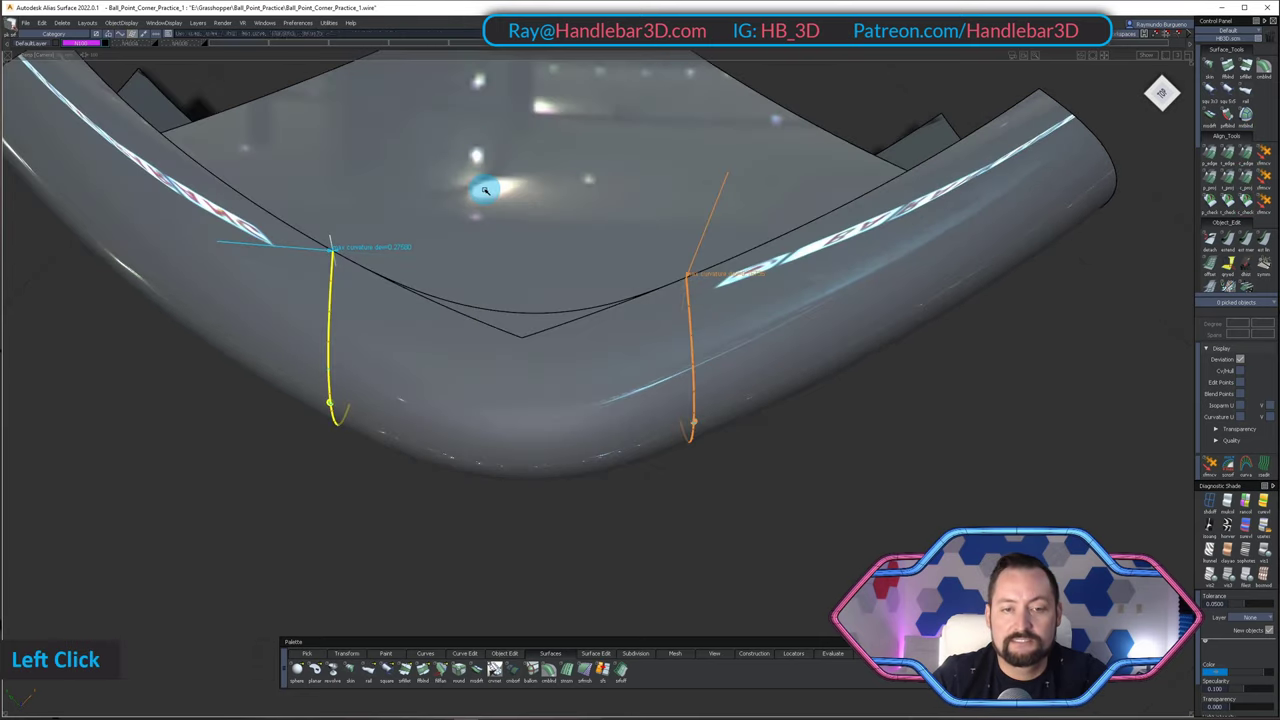
alt+shift+drag(486, 191, 477, 157)
ctrl+shift+click(1112, 214)
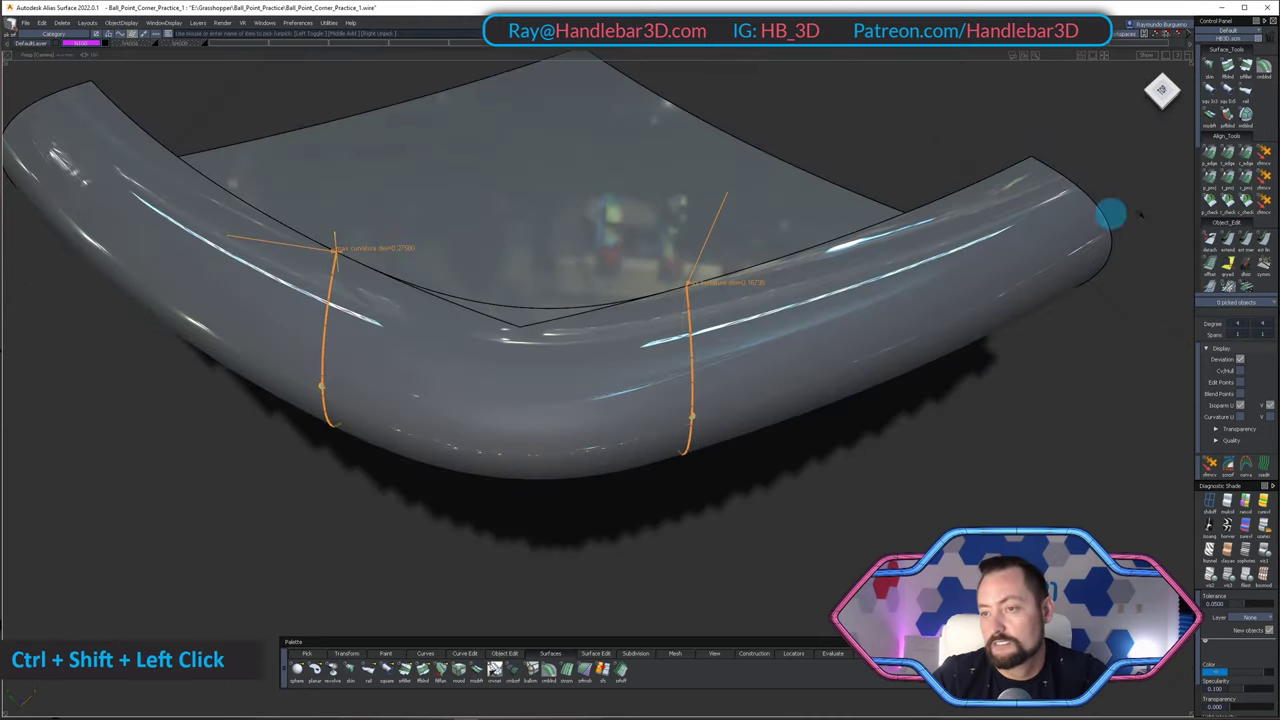
- Align the corner surface's upper edge to the top surface with G2 normal projection, and trim the top surface to it
click(1247, 181)
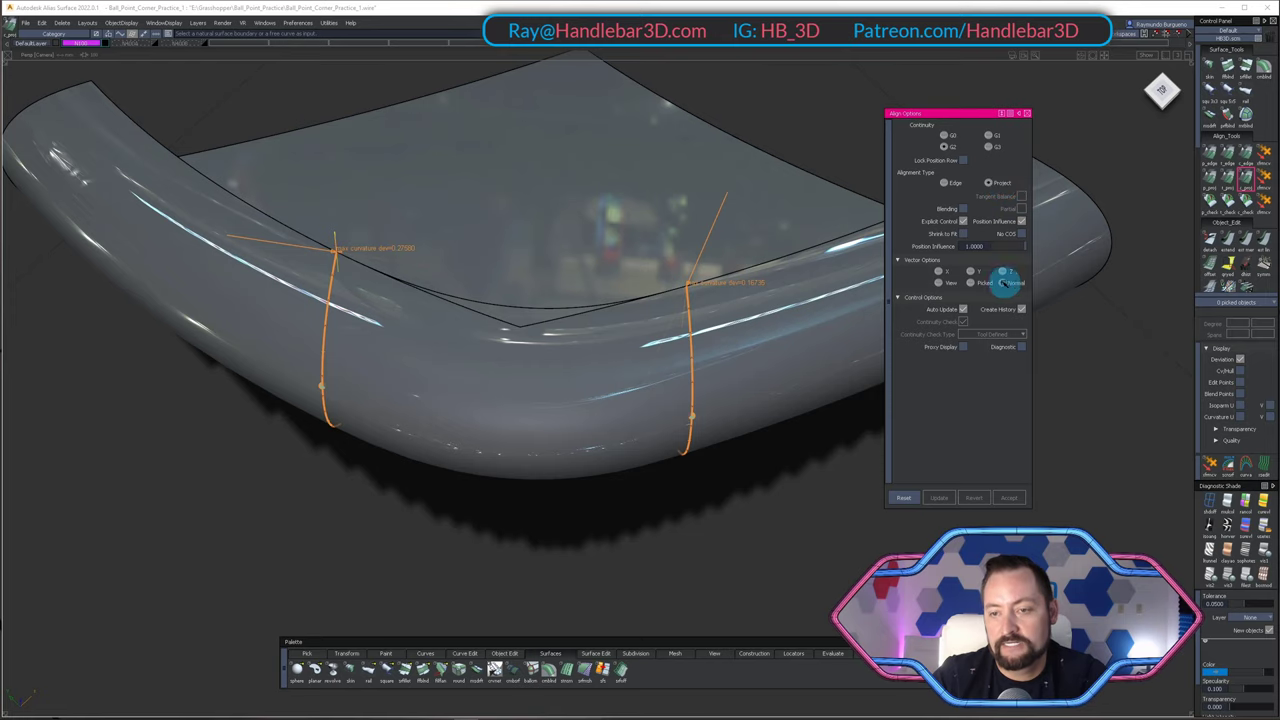
alt+shift+drag(480, 280, 501, 306)
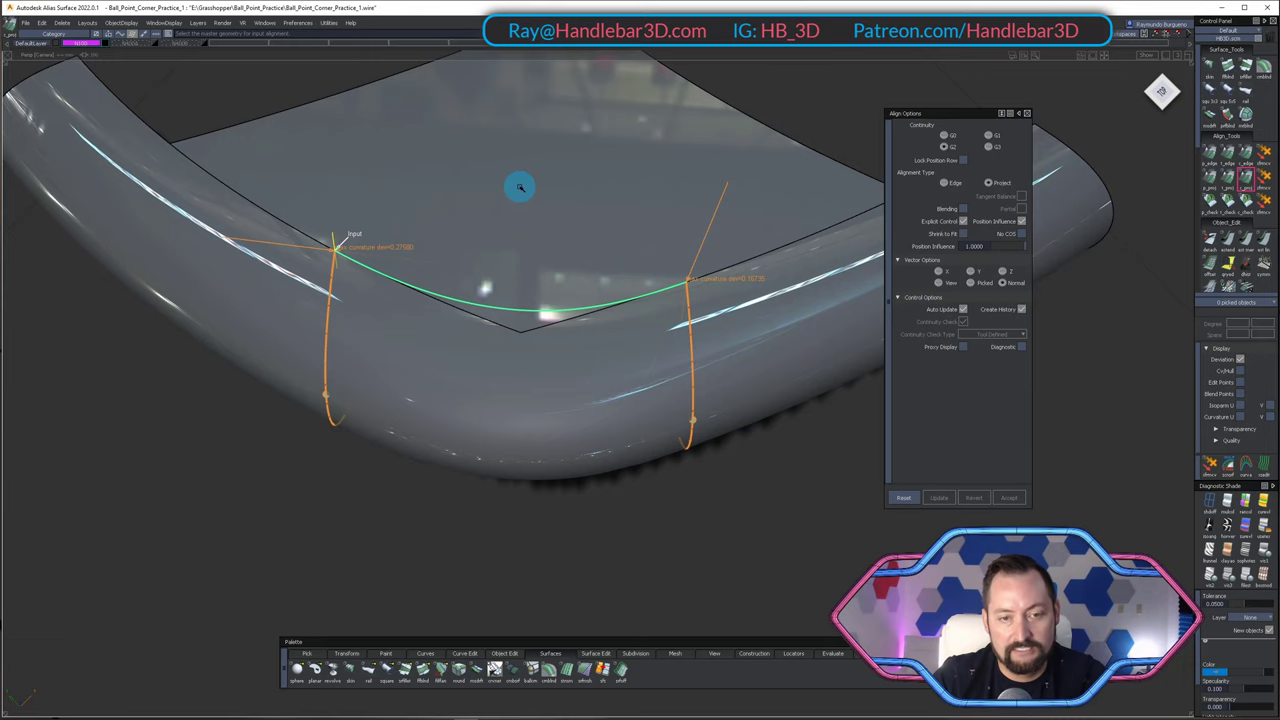
click(520, 187)
mouse_move(537, 320)
alt+shift+mouse_down()
mouse_move(517, 140)
mouse_move(491, 271)
mouse_move(497, 332)
mouse_move(497, 200)
mouse_move(507, 206)
mouse_move(432, 267)
alt+shift+mouse_up()
double_click(501, 191)
- Pick all the block's surfaces and clear their control vertex and continuity displays
drag(263, 157, 781, 534)
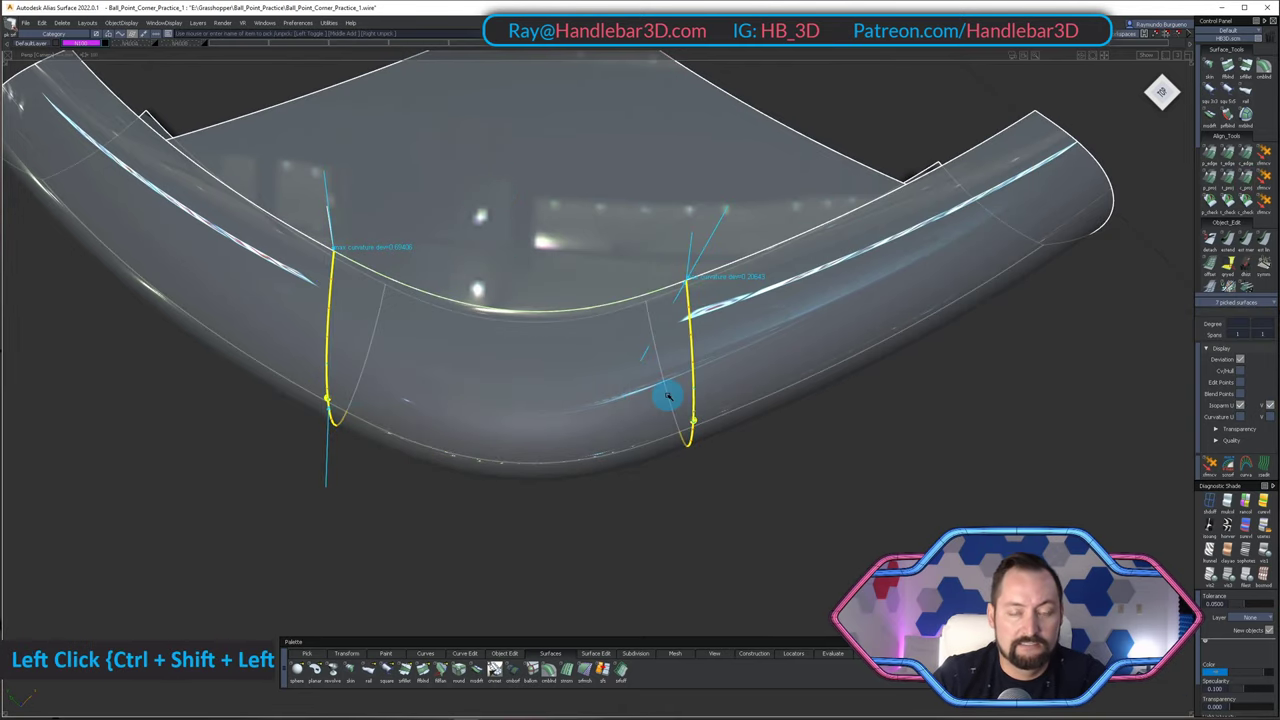
key(space)
key(w)
alt+shift+drag(737, 380, 1196, 204)
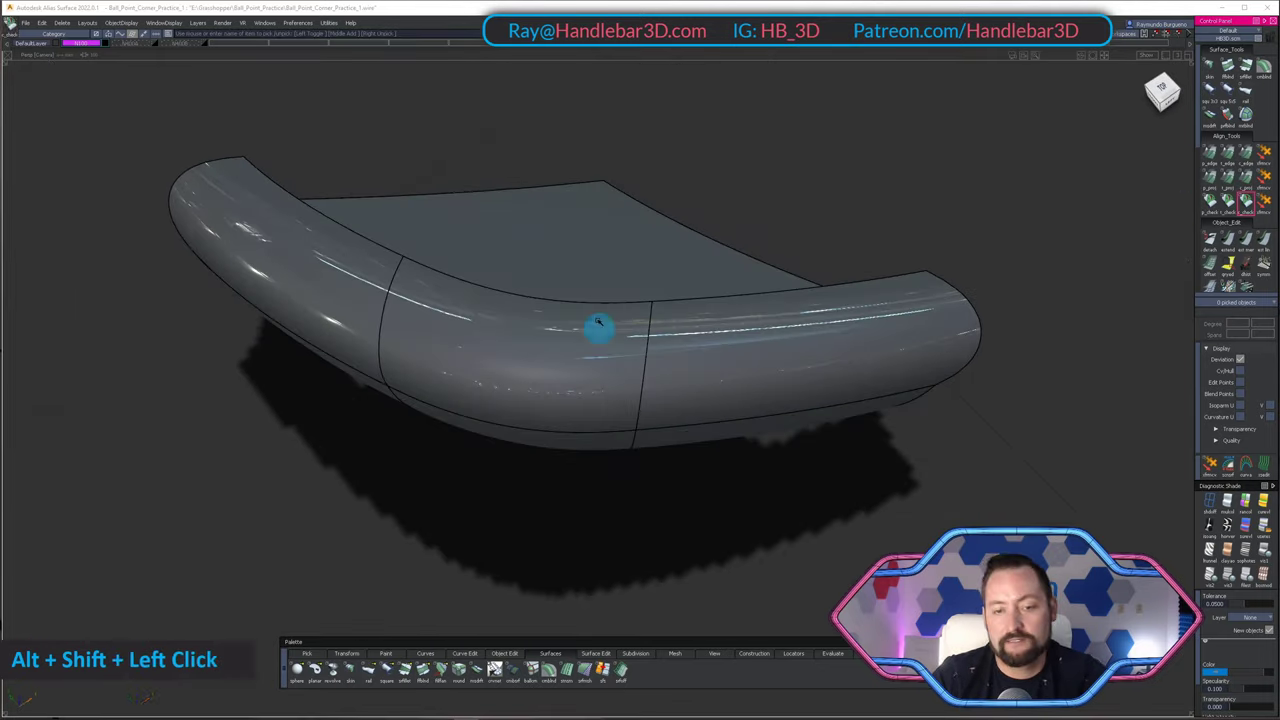
- Check the curvature continuity of the seams around the right side of the corner surface and along the wall edges
alt+shift+drag(598, 323, 586, 414)
double_click(637, 366)
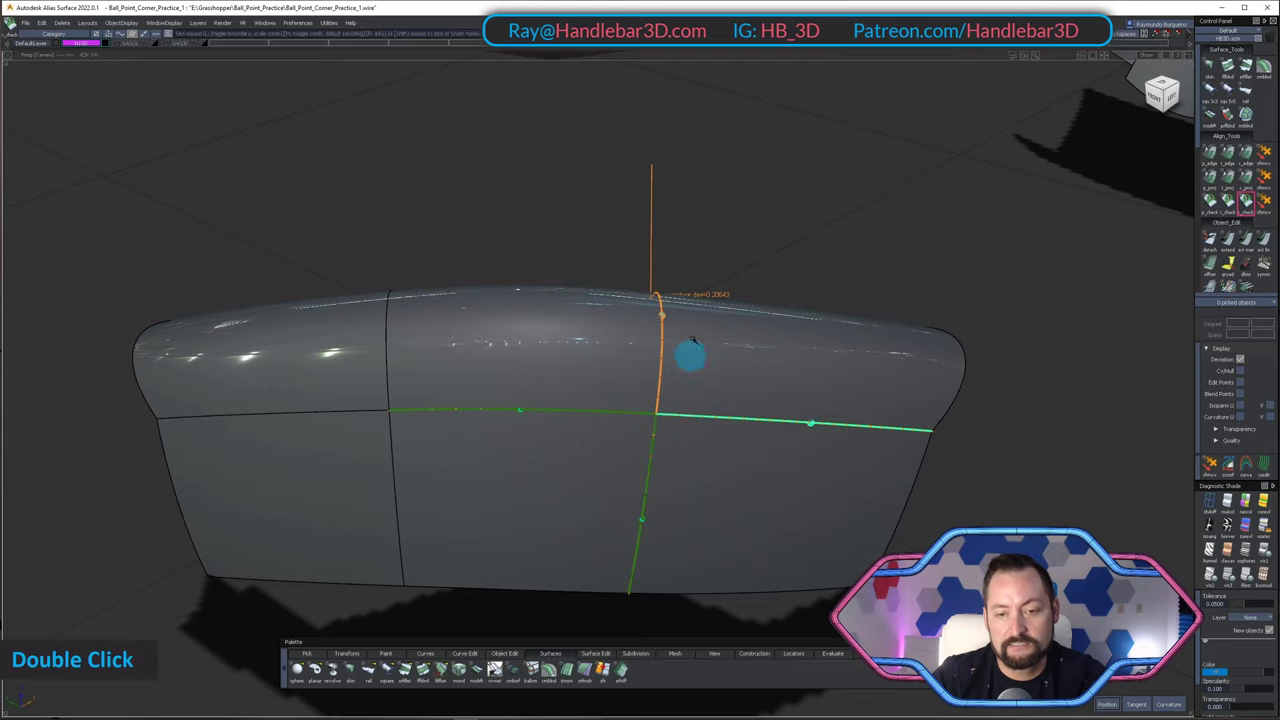
alt+shift+drag(692, 340, 1017, 408)
- Detach the right fillet crosswise at the point where the top surface's outer corner meets its upper edge
ctrl+shift+click(997, 373)
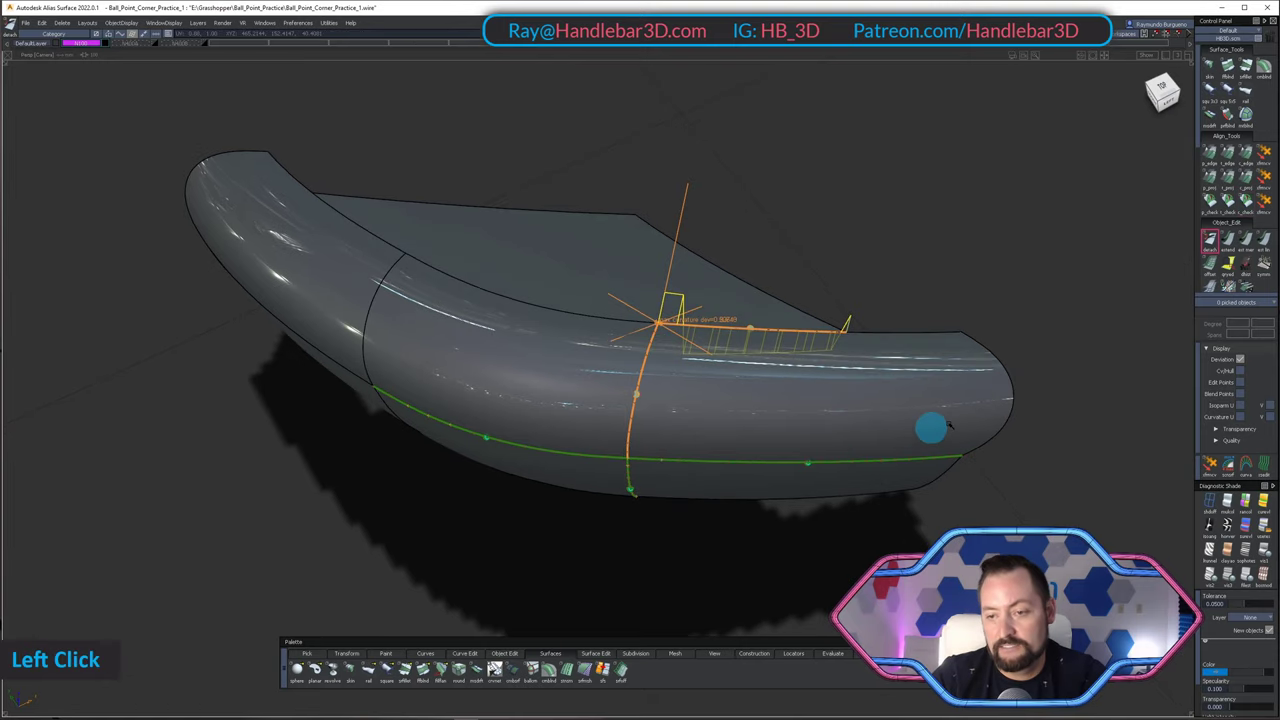
alt+shift+drag(881, 428, 843, 371)
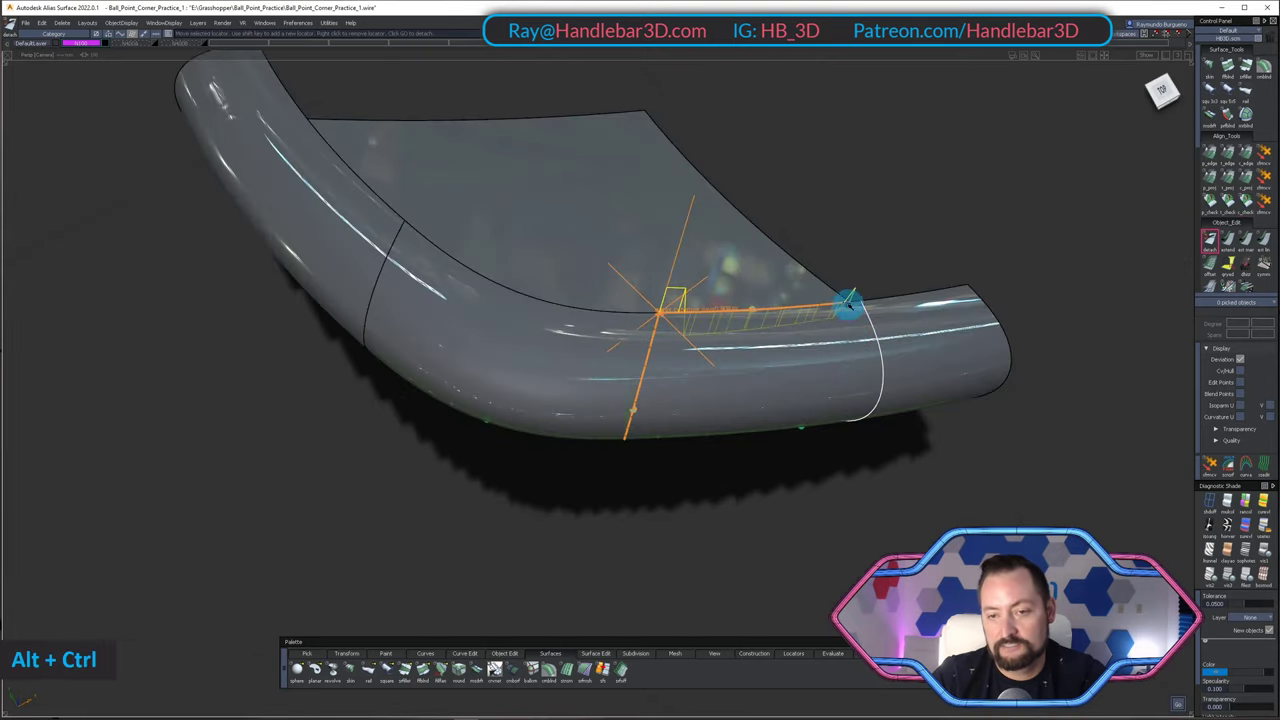
alt+shift+drag(893, 438, 880, 378)
- Align the detached right fillet's upper edge to the top surface with G2 edge continuity
click(1245, 151)
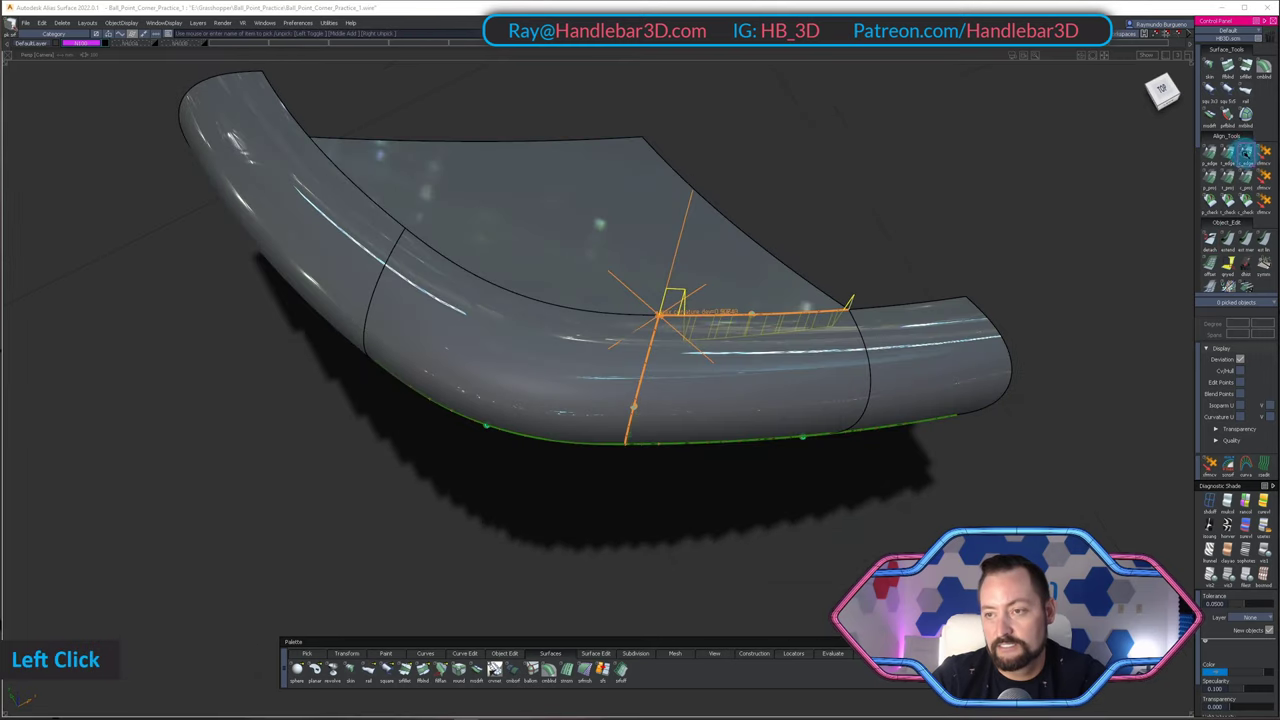
double_click(749, 318)
alt+shift+drag(720, 300, 797, 220)
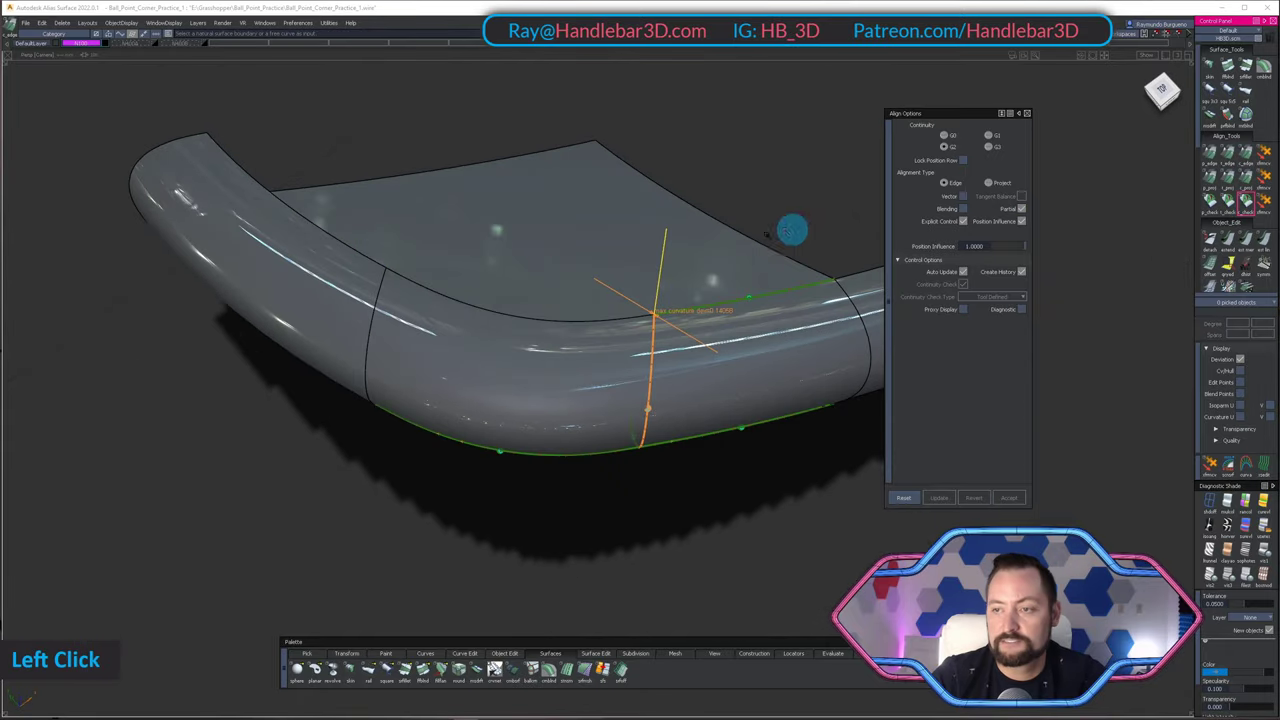
- Check the curvature continuity between the left fillet's upper edge and the top surface
click(328, 240)
alt+shift+drag(336, 264, 250, 300)
alt+shift+drag(250, 300, 191, 340)
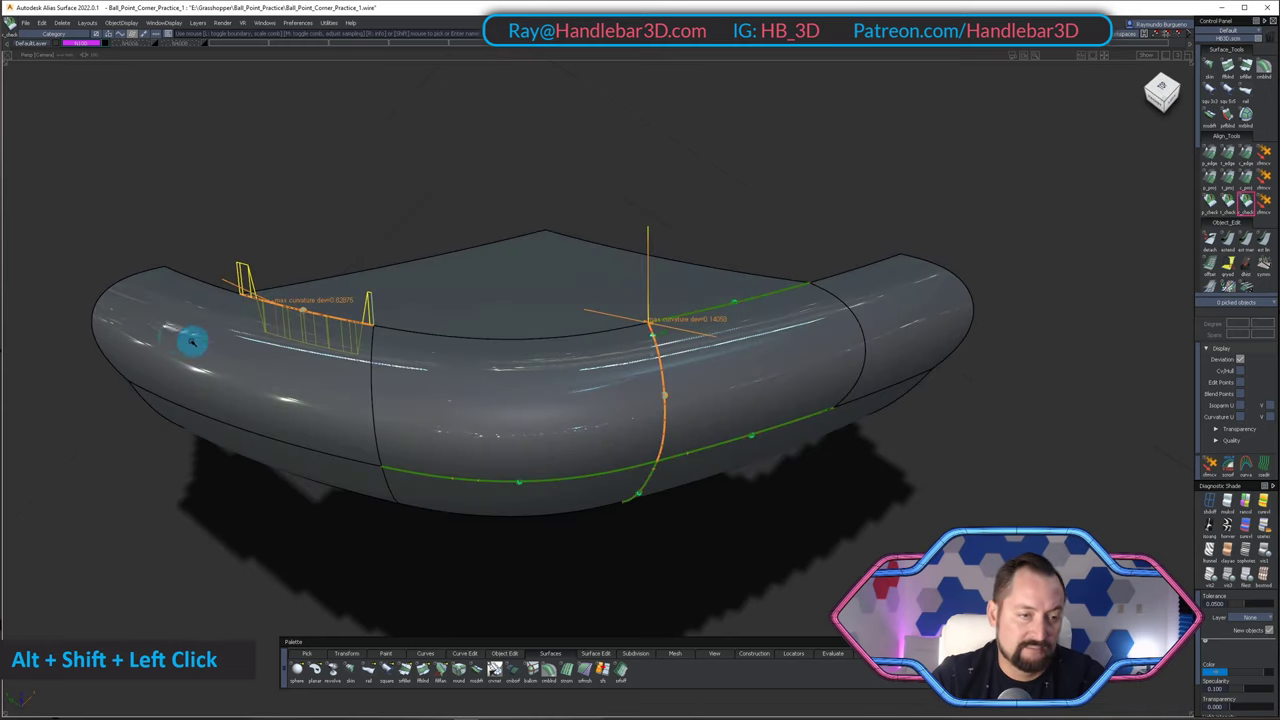
- Detach the left fillet crosswise at the point where the top surface's outer corner meets its upper edge
key(d)
alt+shift+drag(177, 392, 166, 334)
key(d)
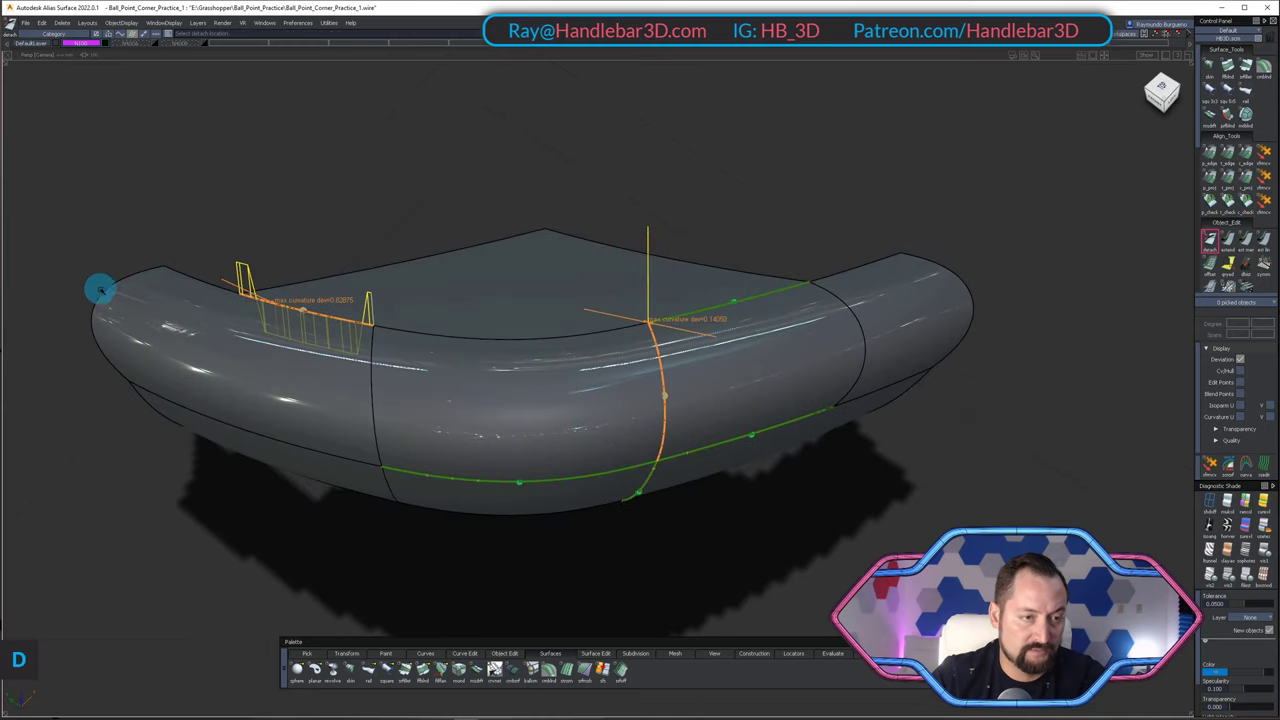
ctrl+alt+click(236, 309)
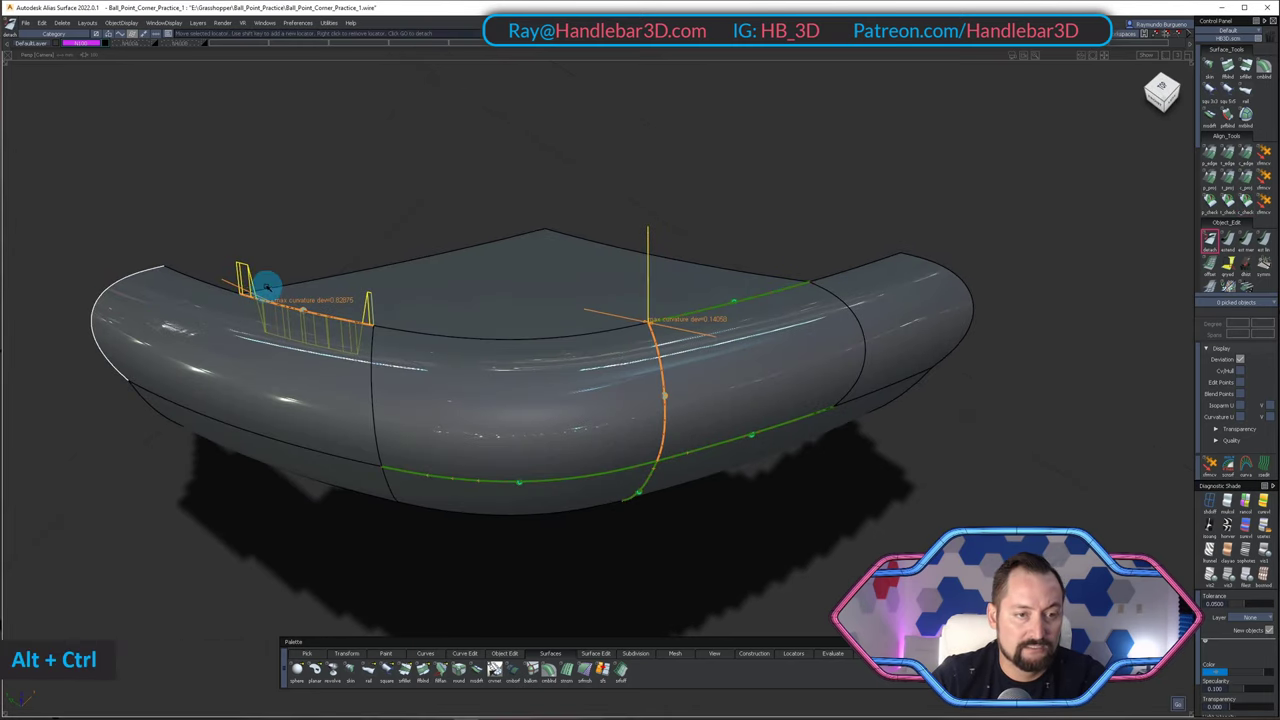
alt+shift+drag(200, 308, 191, 346)
key(space)
- Align the detached left fillet's upper edge to the top surface with partial G2 edge continuity
alt+shift+drag(290, 411, 320, 370)
double_click(1248, 152)
click(219, 343)
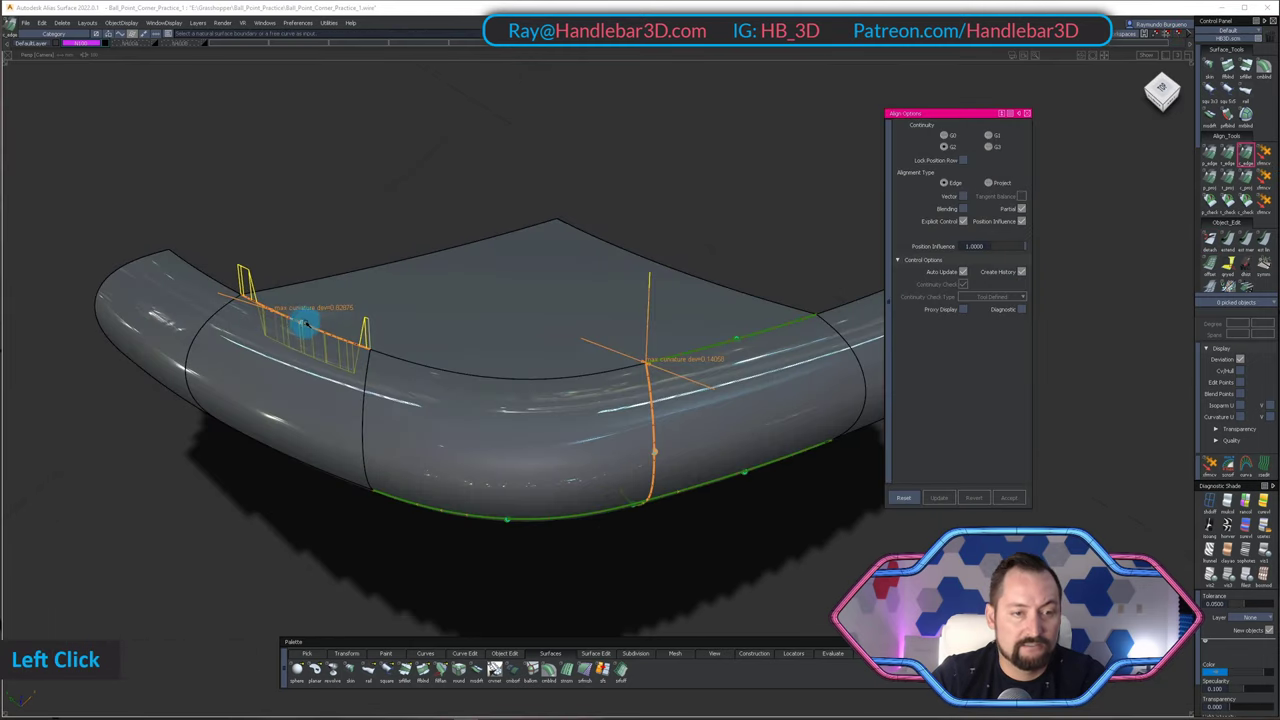
click(310, 327)
alt+shift+drag(260, 294, 280, 369)
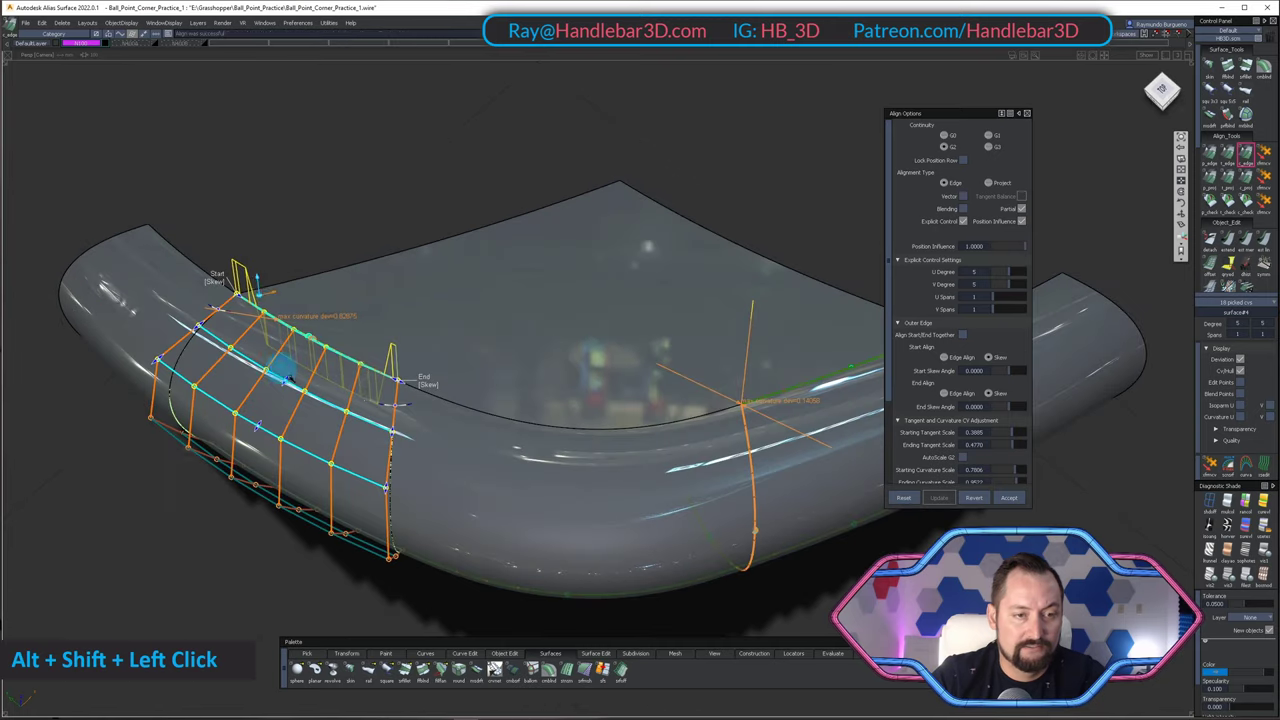
- Check the curvature continuity between the top surface and the upper edges of the left and right fillets
ctrl+shift+middle_drag(540, 334, 451, 252)
click(340, 358)
ctrl+shift+click(514, 357)
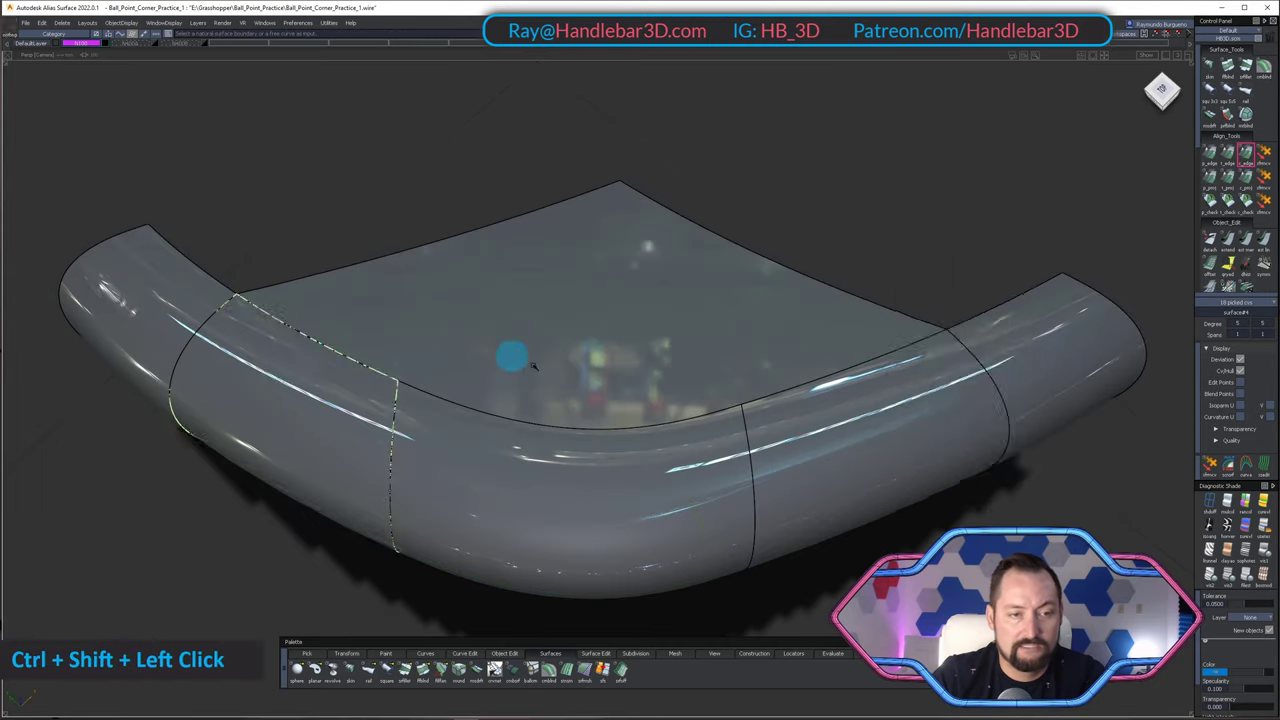
double_click(338, 349)
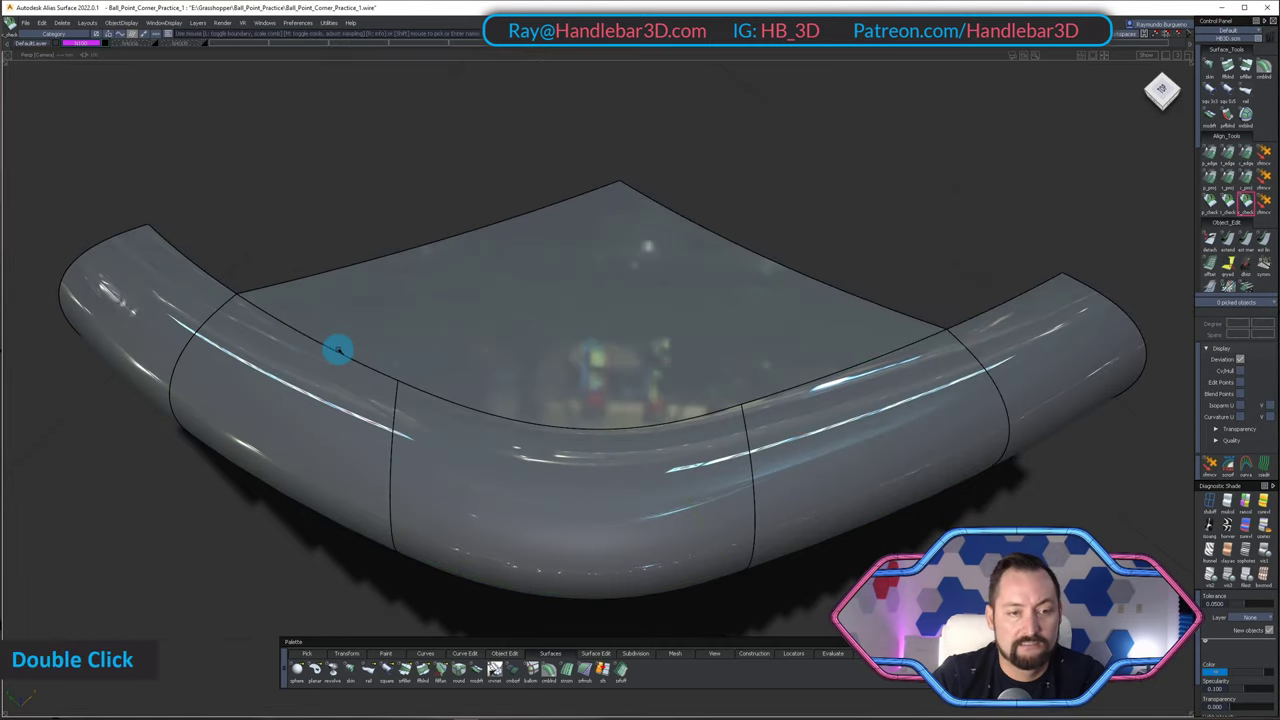
alt+shift+drag(561, 351, 614, 353)
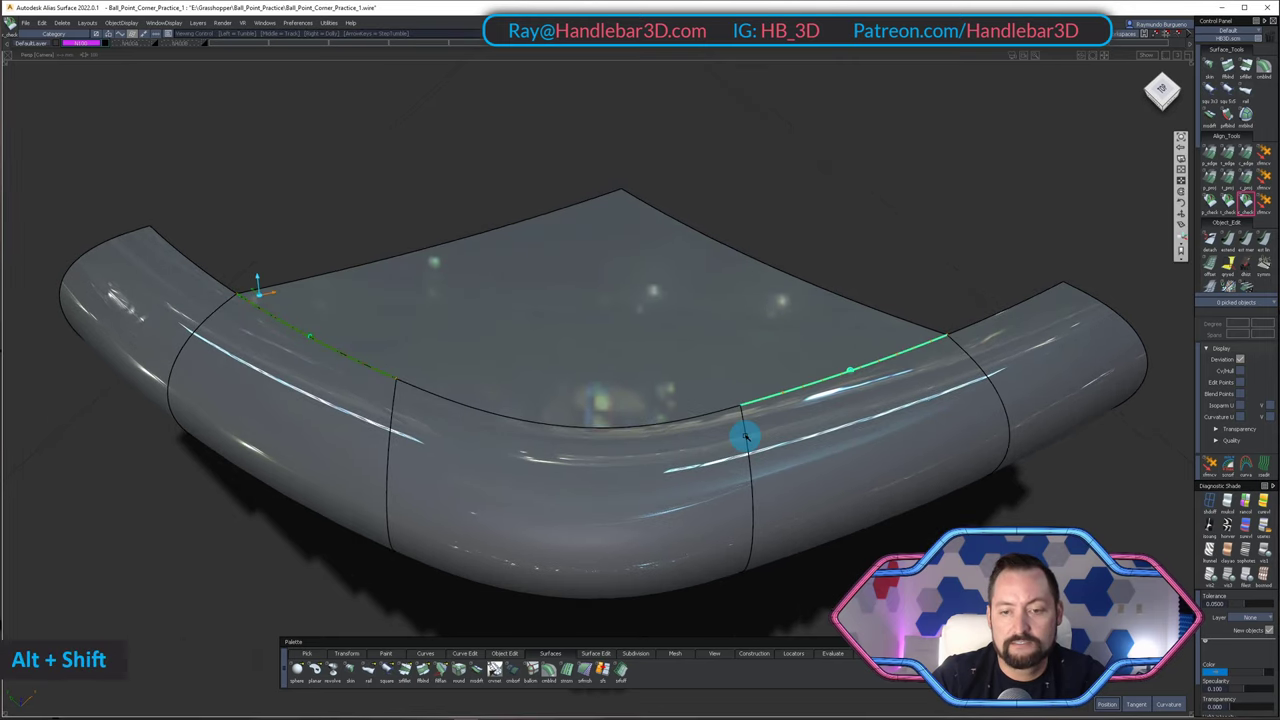
alt+shift+drag(745, 437, 495, 473)
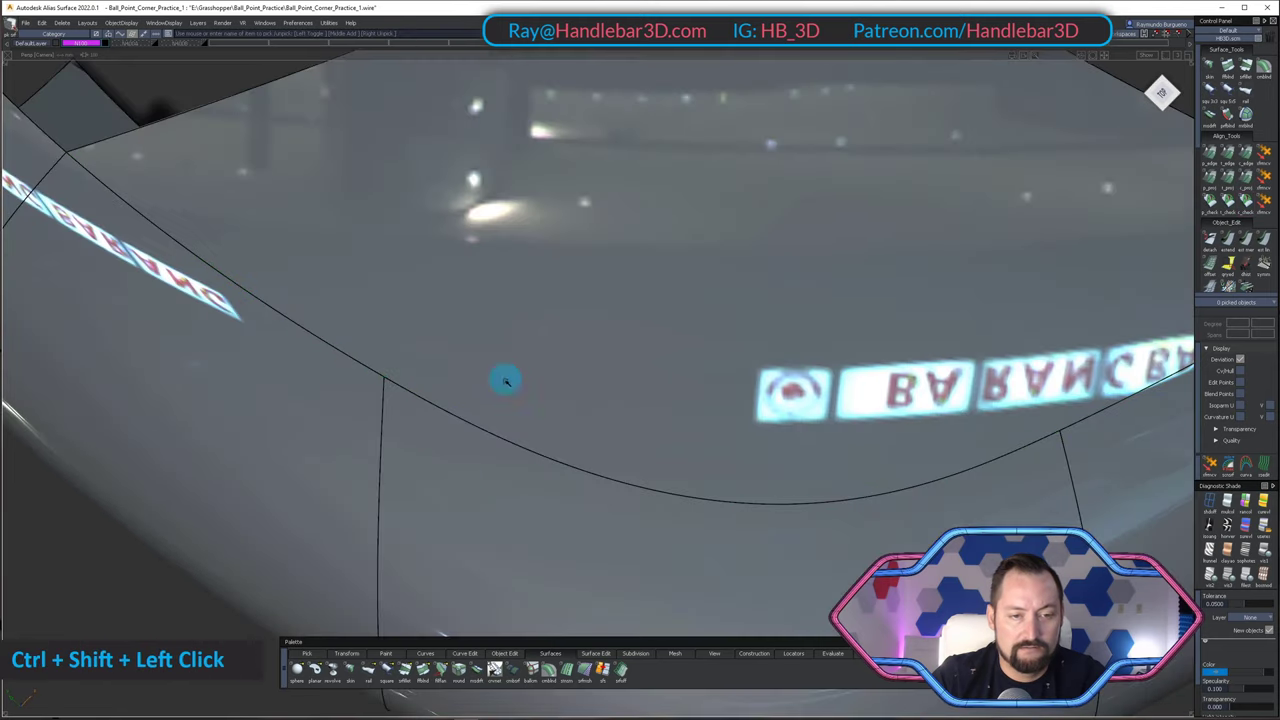
- Examine the top surface's control vertices and hulls along the corner, and clear the selection
mouse_move(506, 381)
alt+shift+mouse_down()
mouse_move(506, 484)
mouse_move(519, 281)
alt+shift+mouse_up()
ctrl+shift+drag(519, 281, 522, 336)
click(530, 345)
ctrl+shift+right_drag(536, 356, 518, 255)
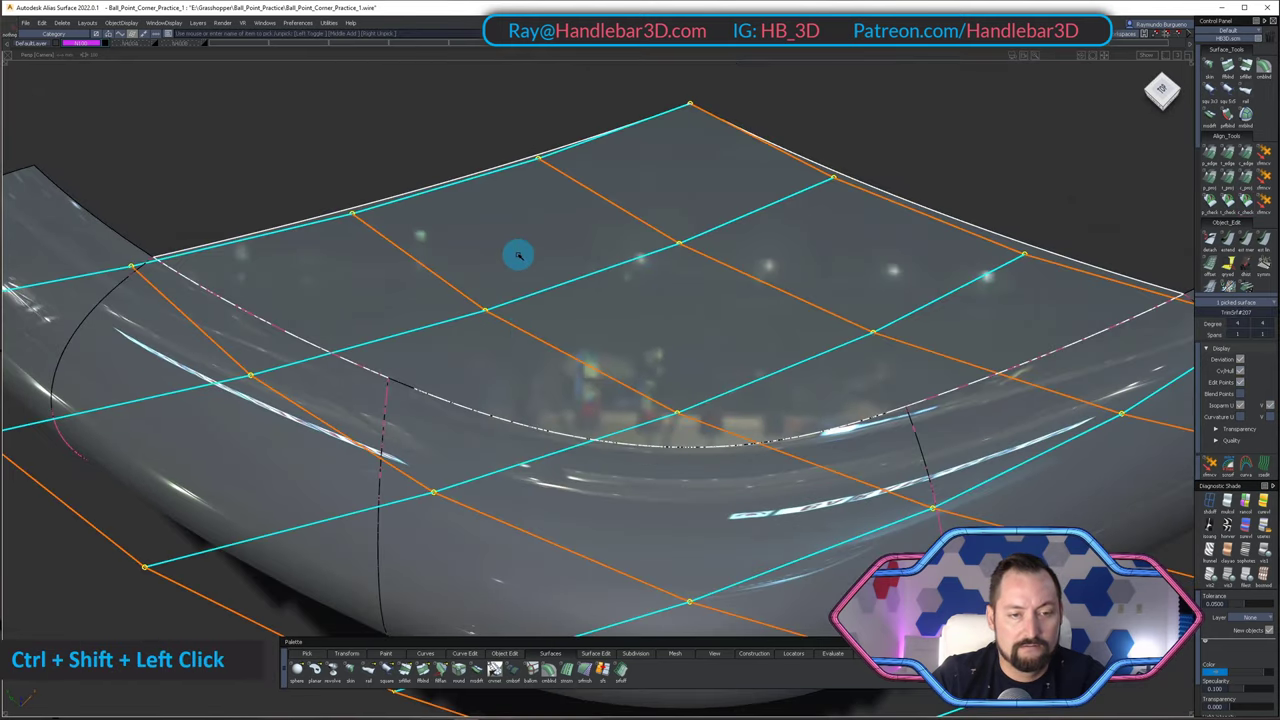
ctrl+shift+drag(518, 255, 516, 270)
ctrl+shift+right_drag(514, 300, 500, 414)
ctrl+shift+drag(500, 414, 494, 343)
ctrl+shift+right_drag(551, 329, 563, 491)
ctrl+shift+drag(563, 491, 537, 332)
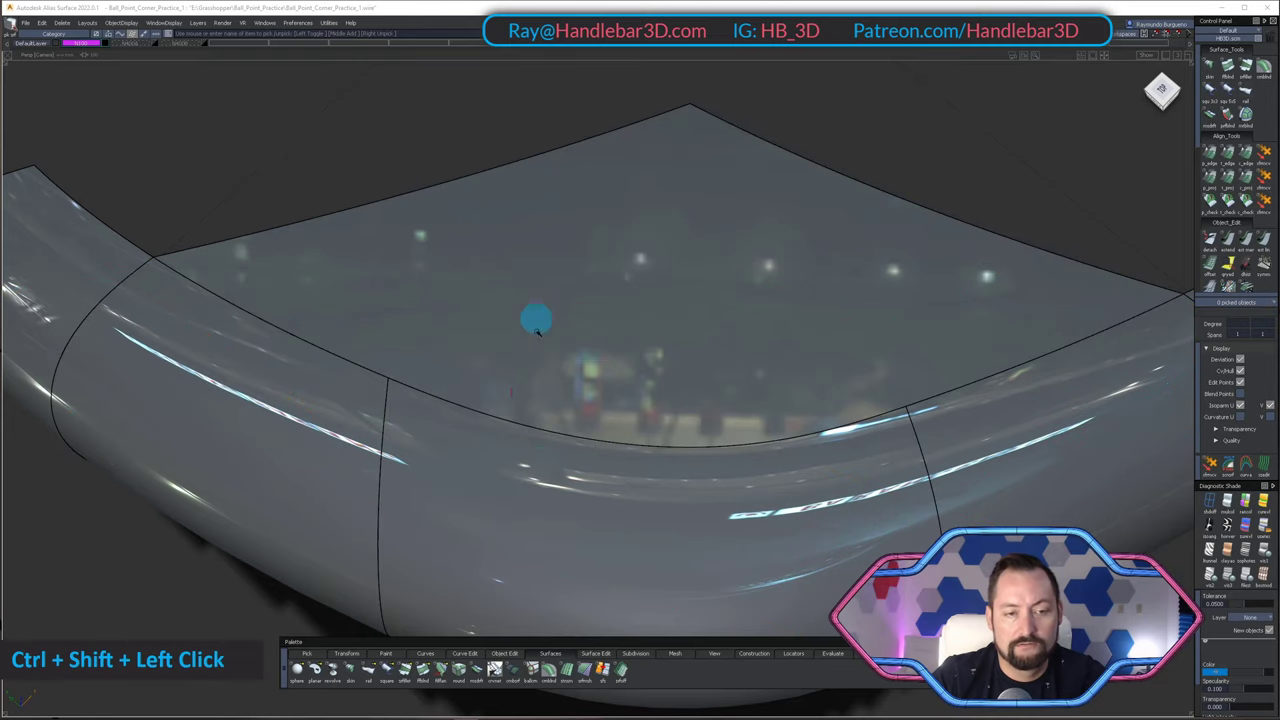
- Untrim the top surface so it extends past the fillet edges
double_click(570, 345)
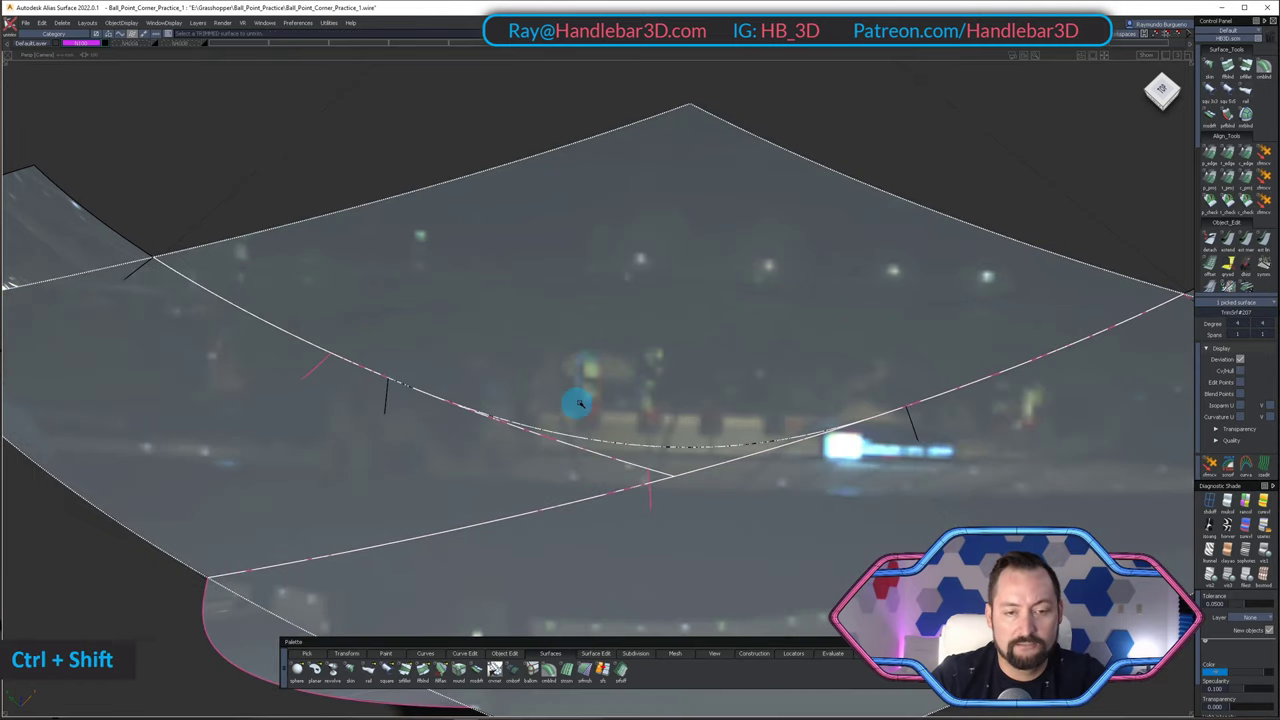
alt+shift+drag(579, 404, 648, 272)
alt+shift+drag(553, 377, 532, 559)
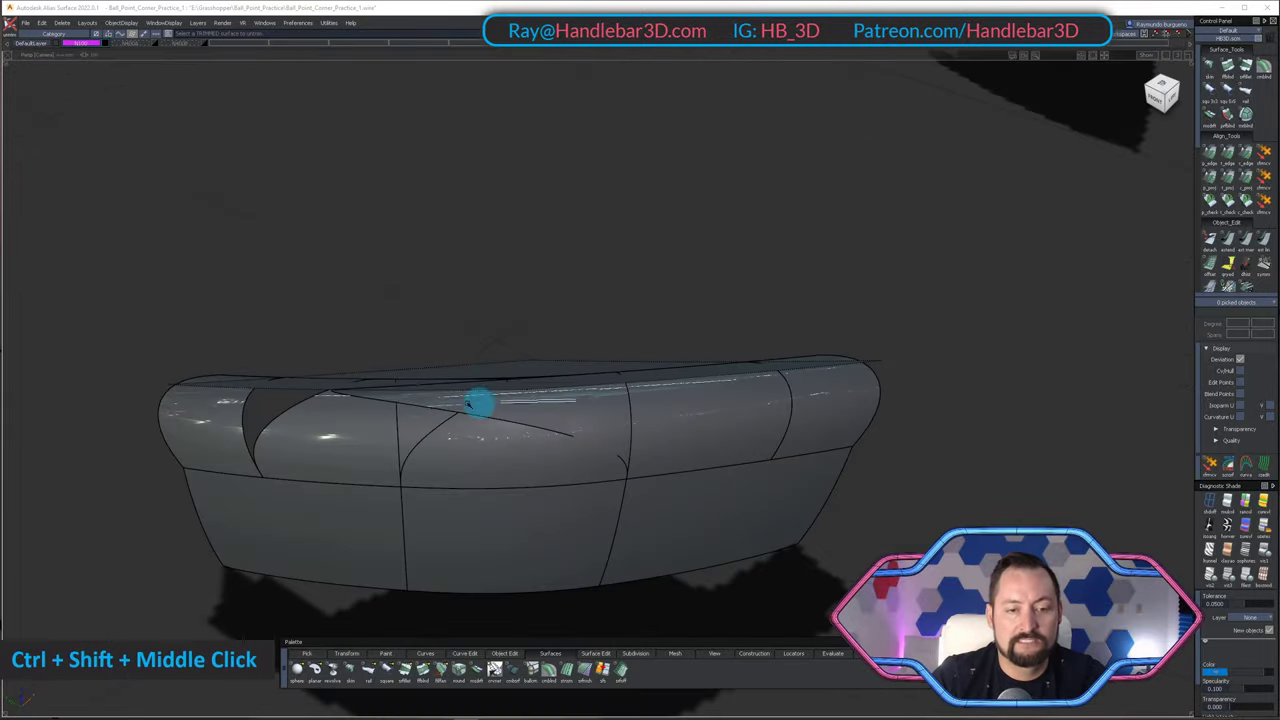
- Revert the existing edge alignments of the fillet surfaces beside the corner
shift+click(420, 397)
click(982, 494)
ctrl+shift+middle_click(534, 397)
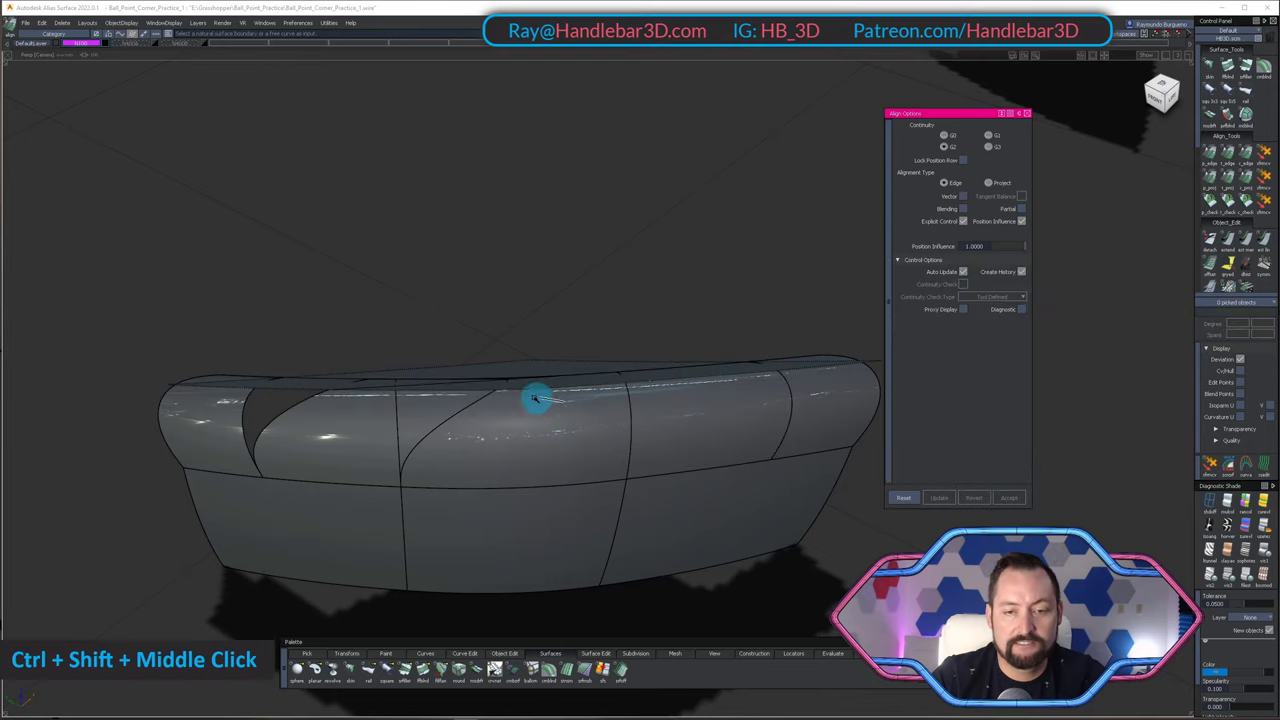
ctrl+shift+click(334, 406)
click(971, 497)
- Delete the leftover trim curves lying on the untrimmed top surface
alt+shift+drag(417, 268, 448, 226)
drag(349, 286, 606, 588)
key(space)
alt+shift+drag(605, 518, 611, 434)
ctrl+shift+drag(686, 449, 600, 382)
drag(449, 334, 823, 544)
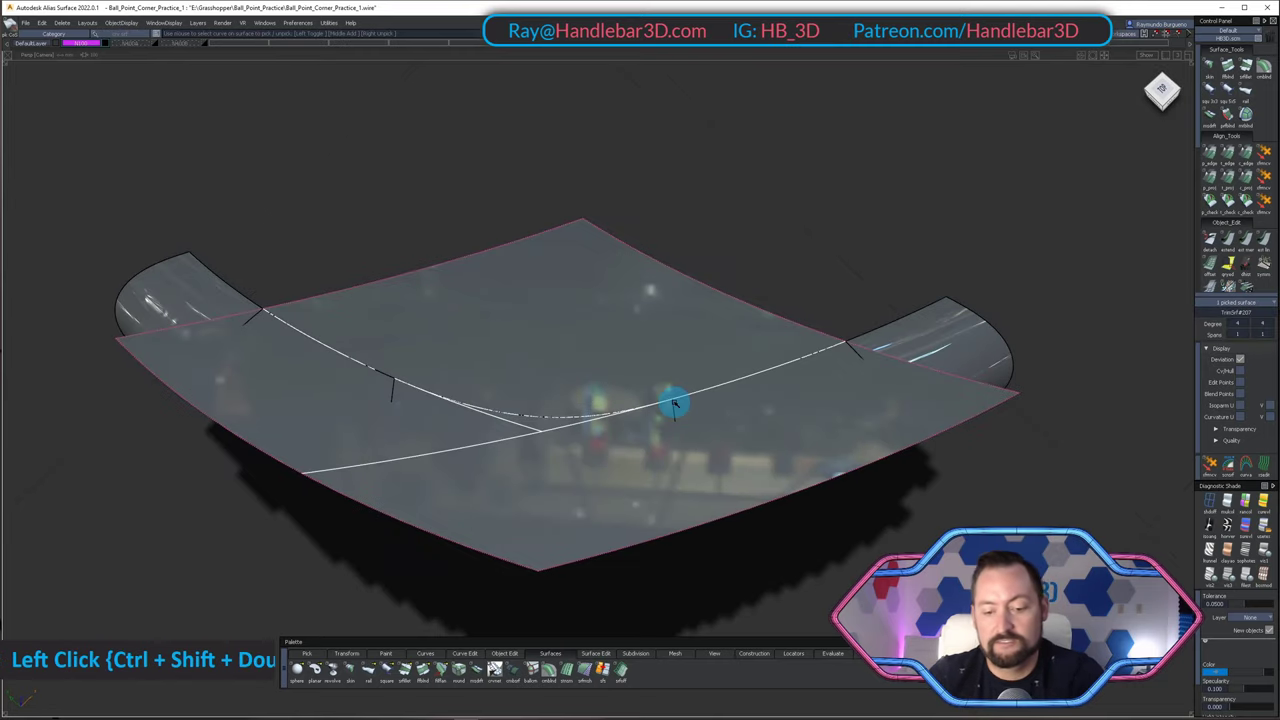
key(Delete)
key(Return)
alt+shift+drag(660, 366, 637, 369)
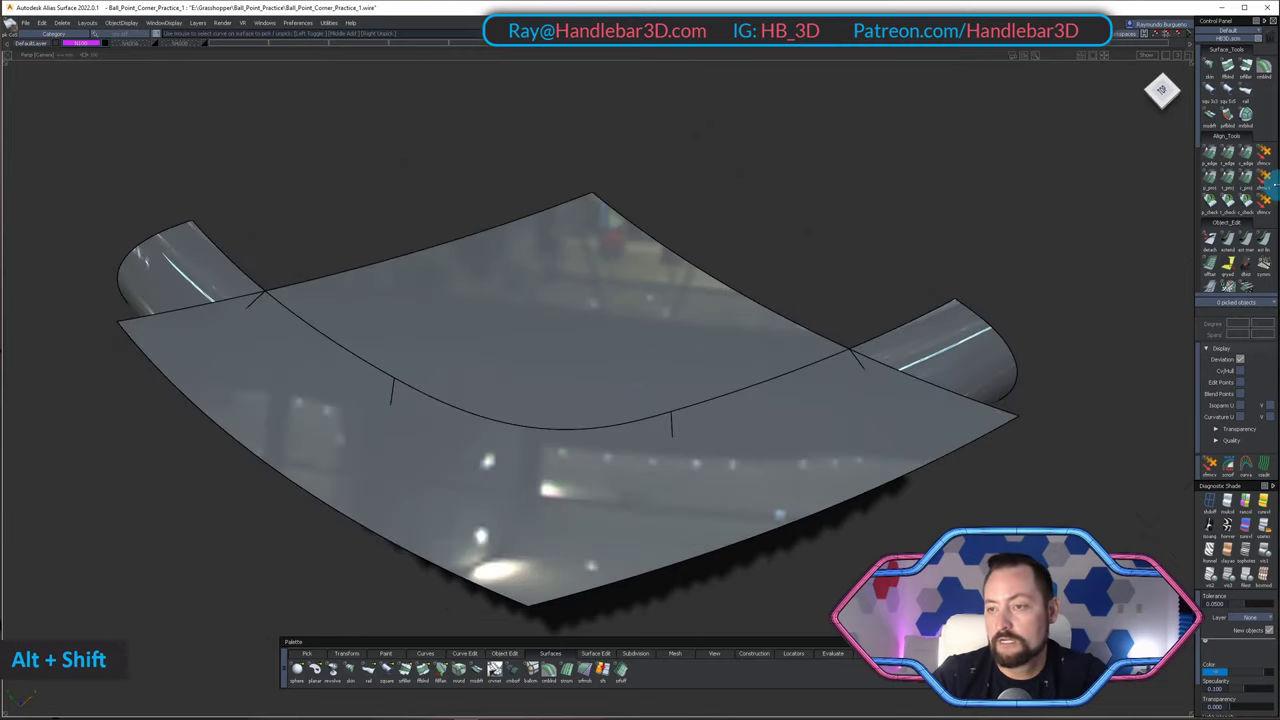
- Align the upper edges of the right fillet, corner surface and left fillet to the untrimmed top surface with G2 Project alignment
click(744, 395)
double_click(551, 466)
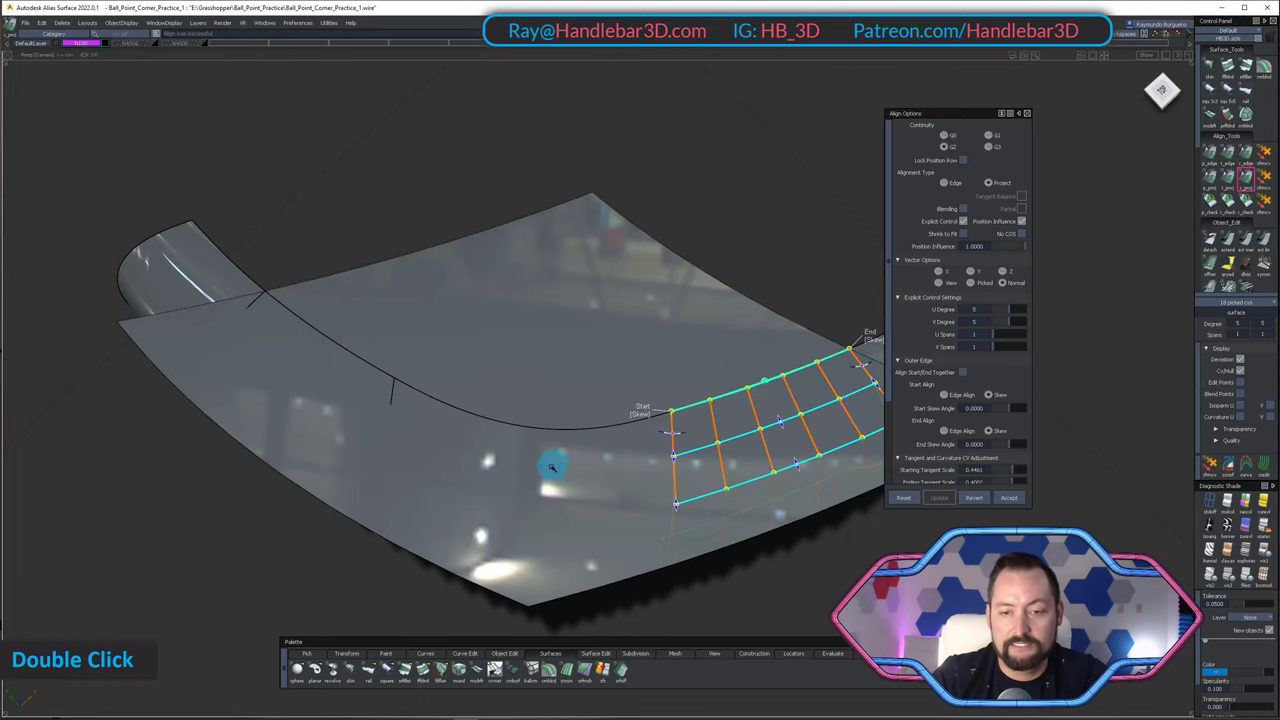
ctrl+shift+click(541, 431)
double_click(540, 420)
ctrl+shift+click(351, 351)
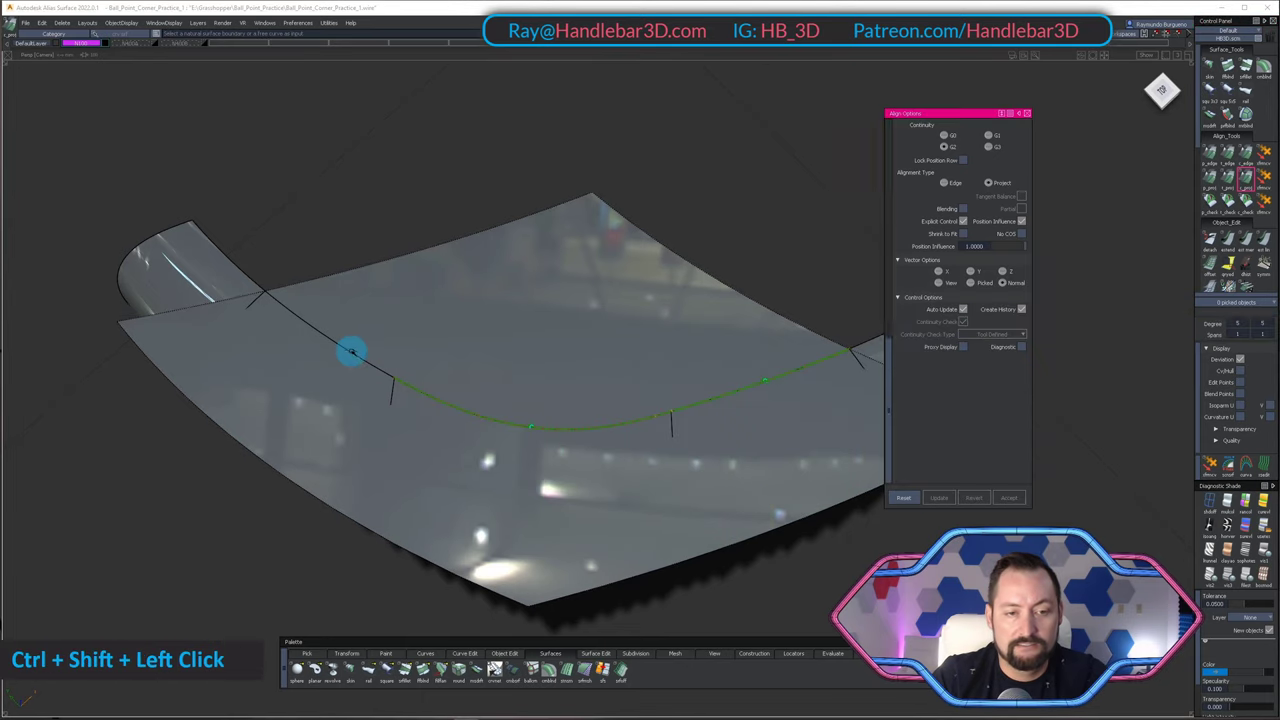